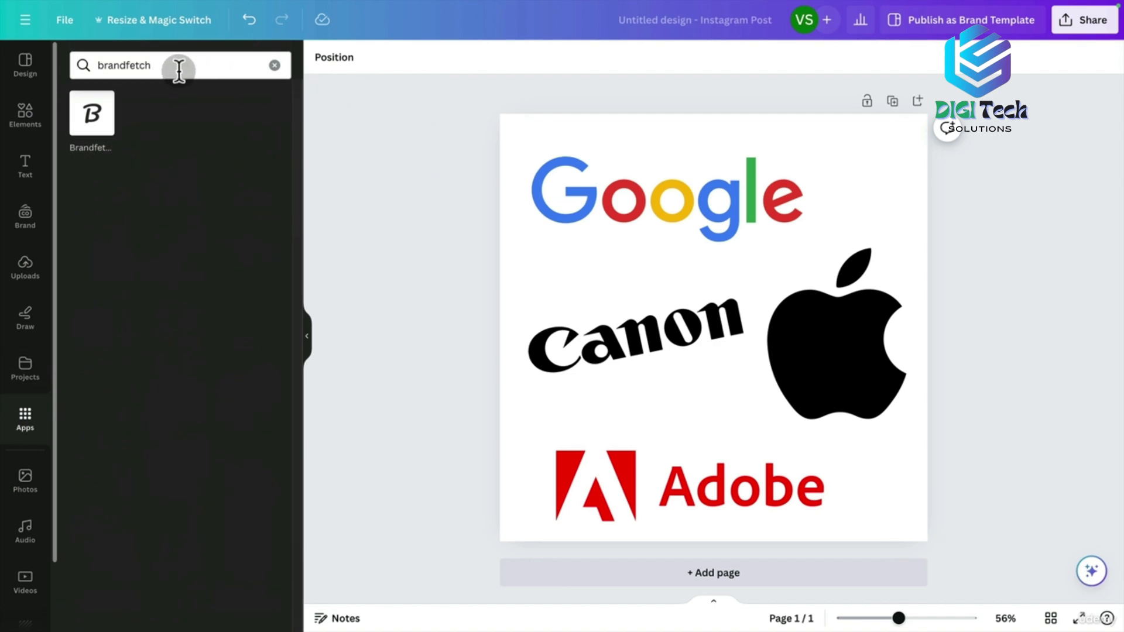
Search the Apps panel for 'brandfetch' and open the Brandfetch app's detail page.
left_click(274, 66)
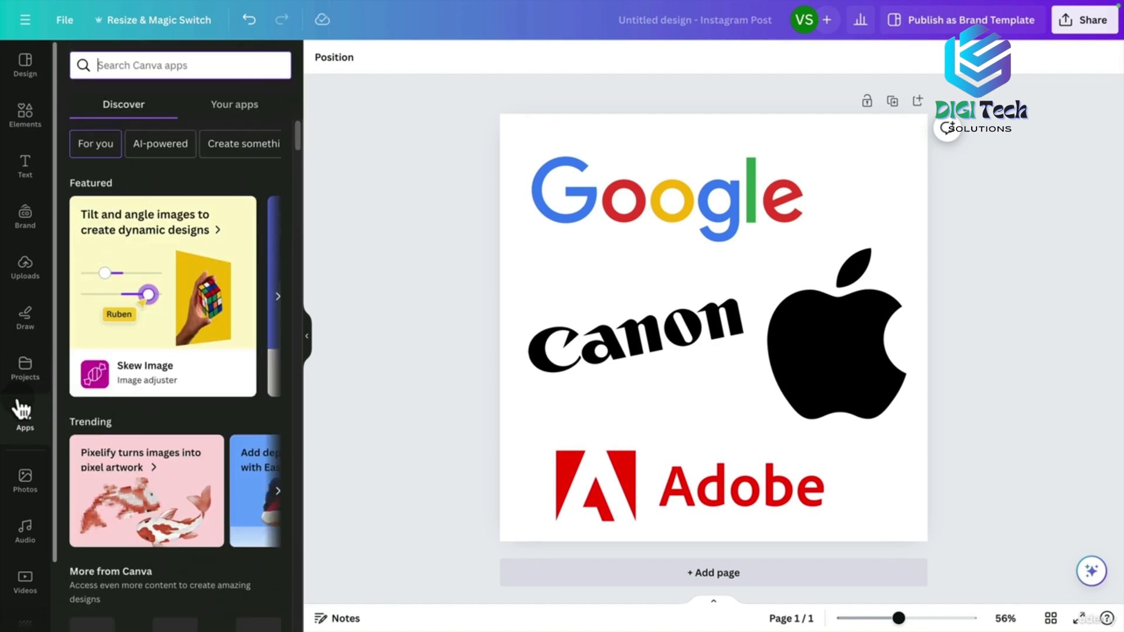
left_click(163, 67)
type("brandfetch")
key("Return")
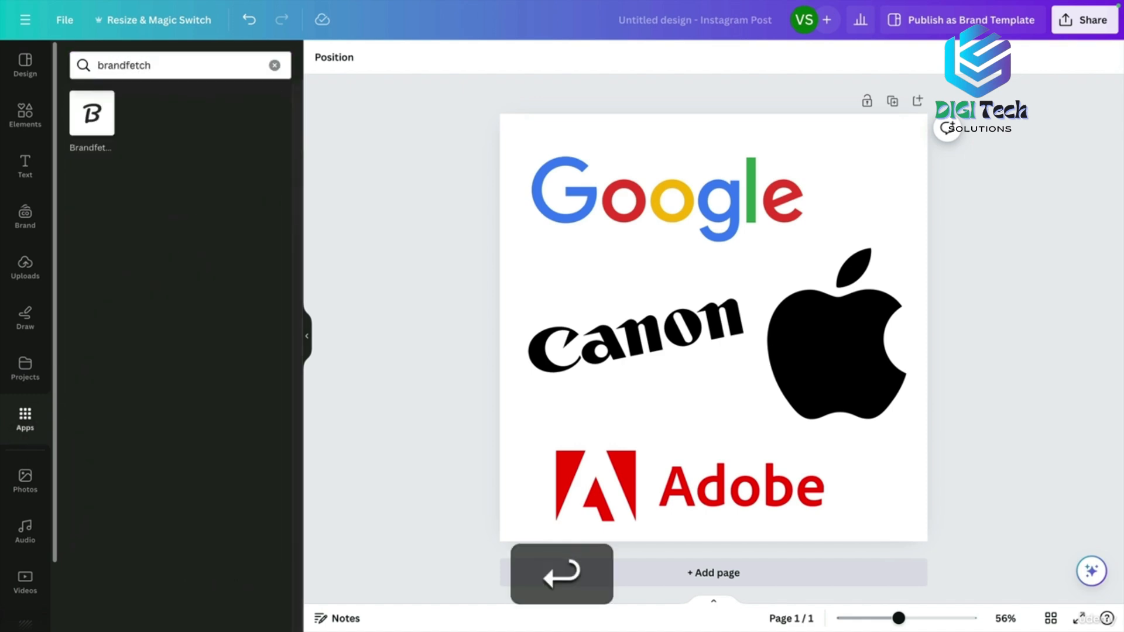
left_click(103, 123)
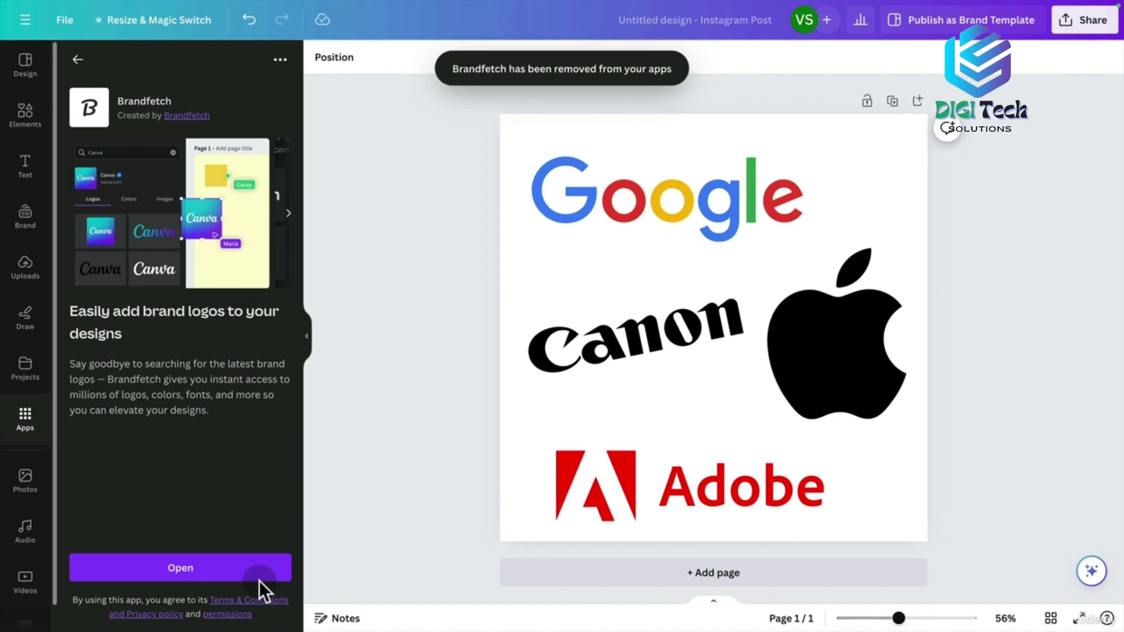
Launch Brandfetch, look up nike.com and browse its colours, images and logos.
left_click(237, 574)
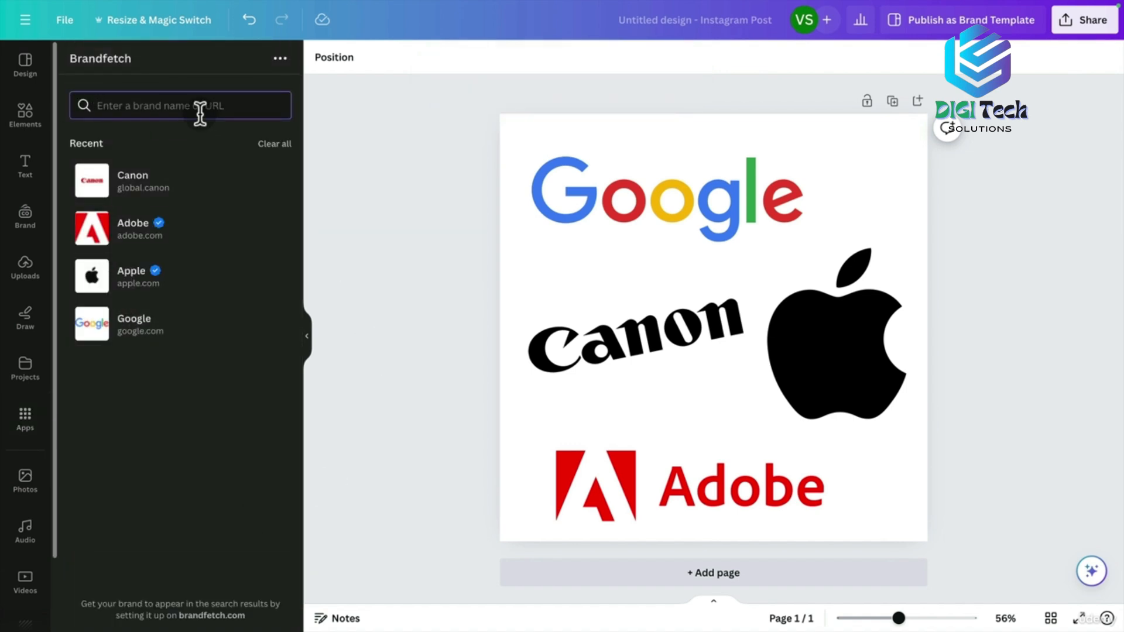
type("nike.com")
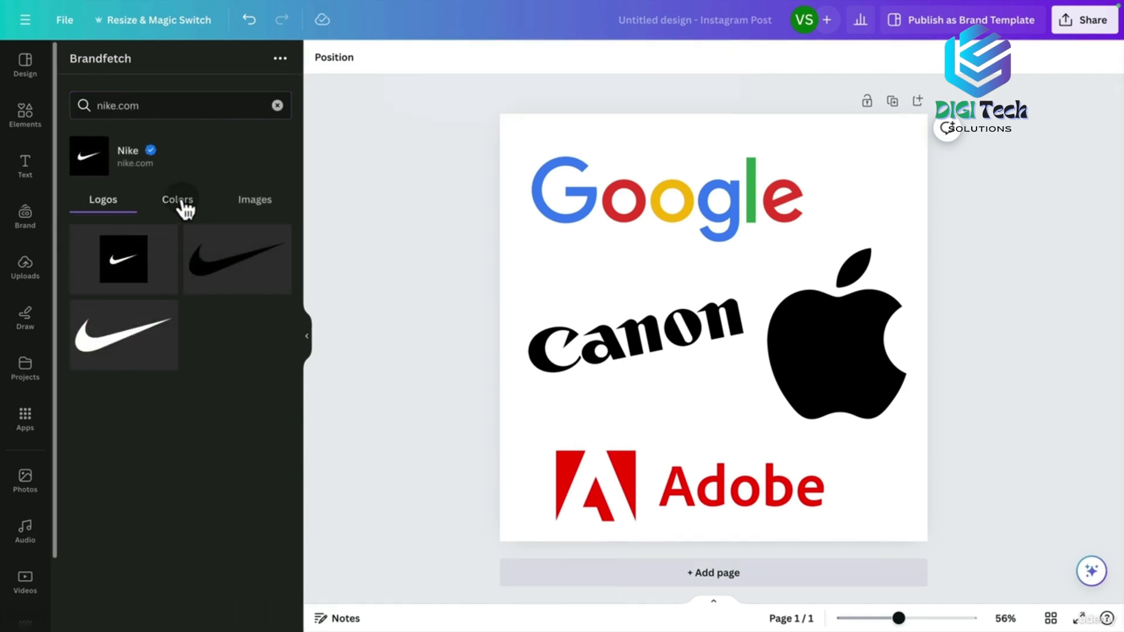
left_click(183, 202)
left_click(252, 203)
left_click(111, 209)
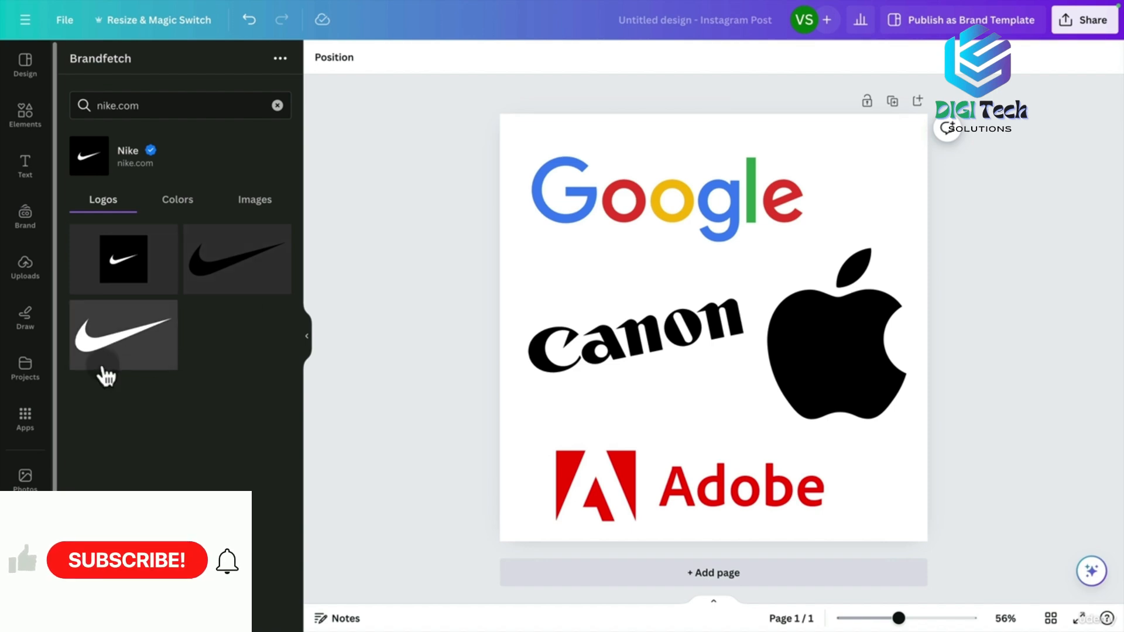
Add a Nike logo to the page, move it lower, and view the Uploads library.
left_click(233, 263)
left_click_drag(753, 293, 745, 346)
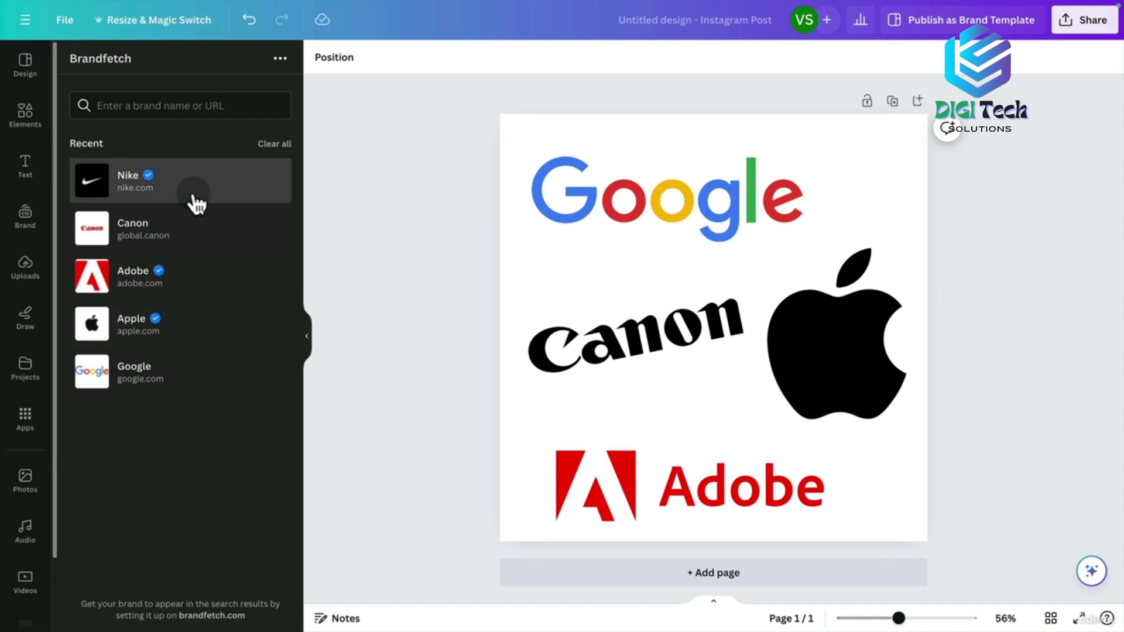
left_click(24, 282)
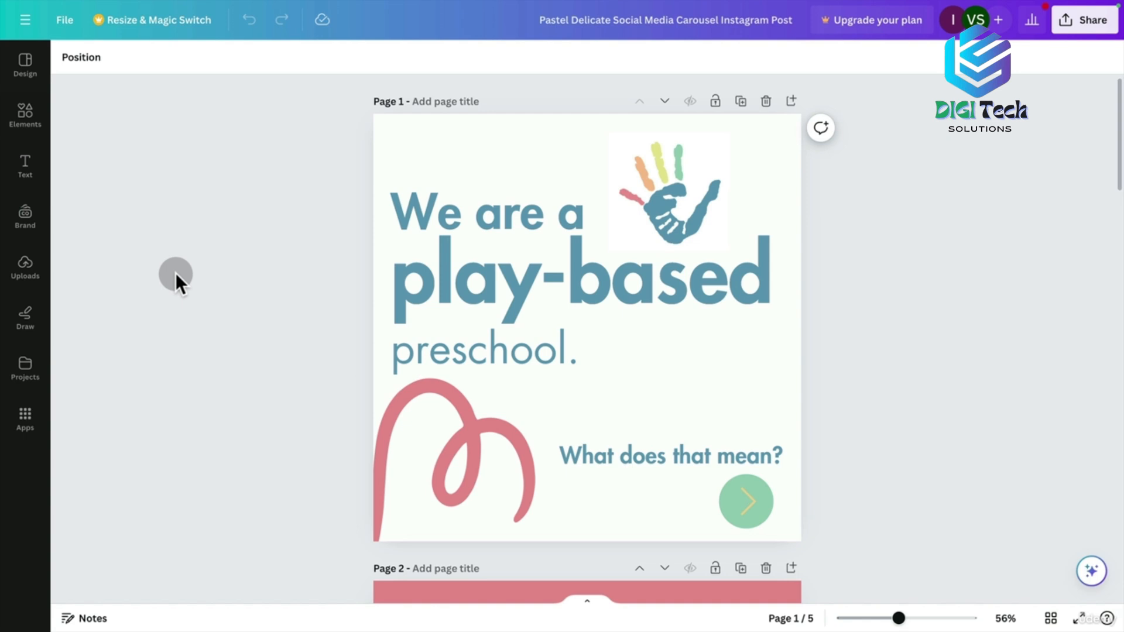
left_click(128, 17)
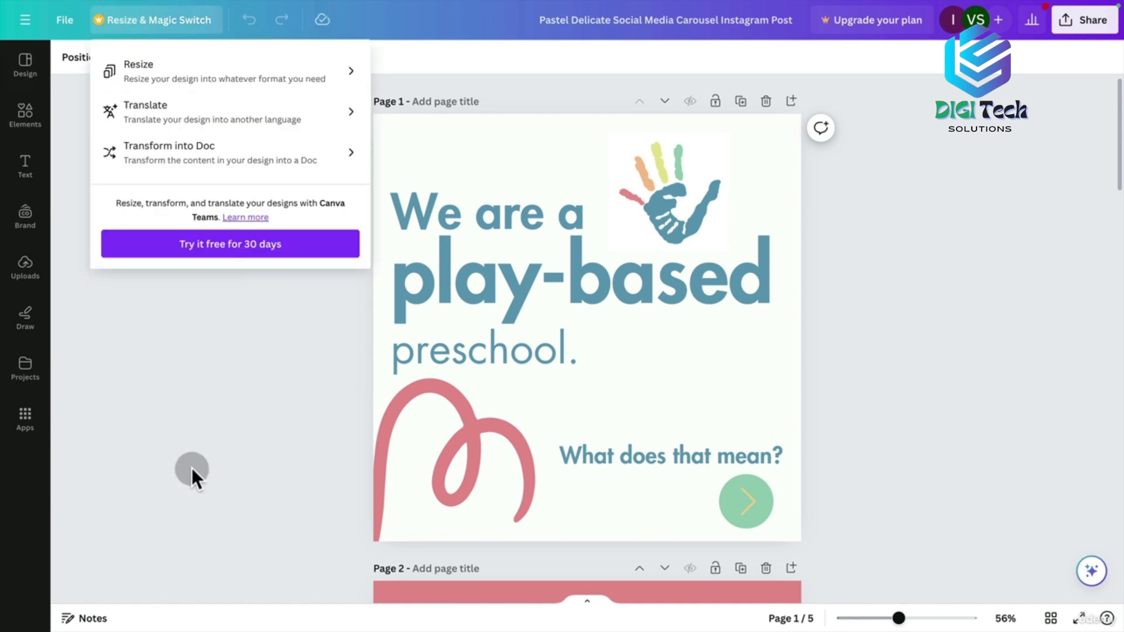
left_click(250, 431)
left_click(69, 20)
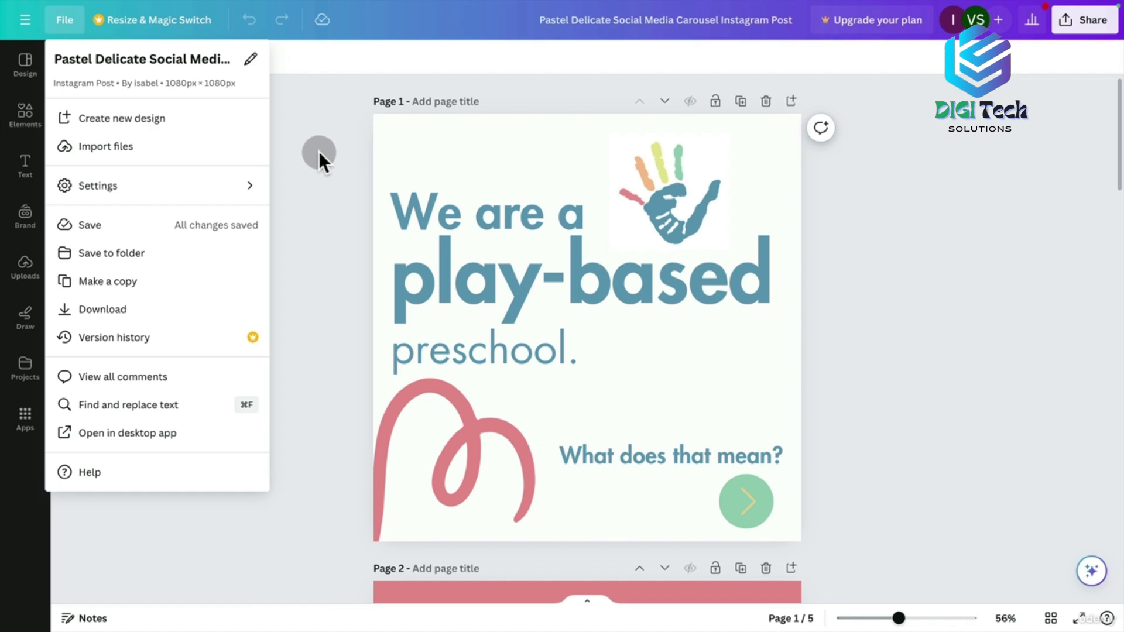
left_click(346, 165)
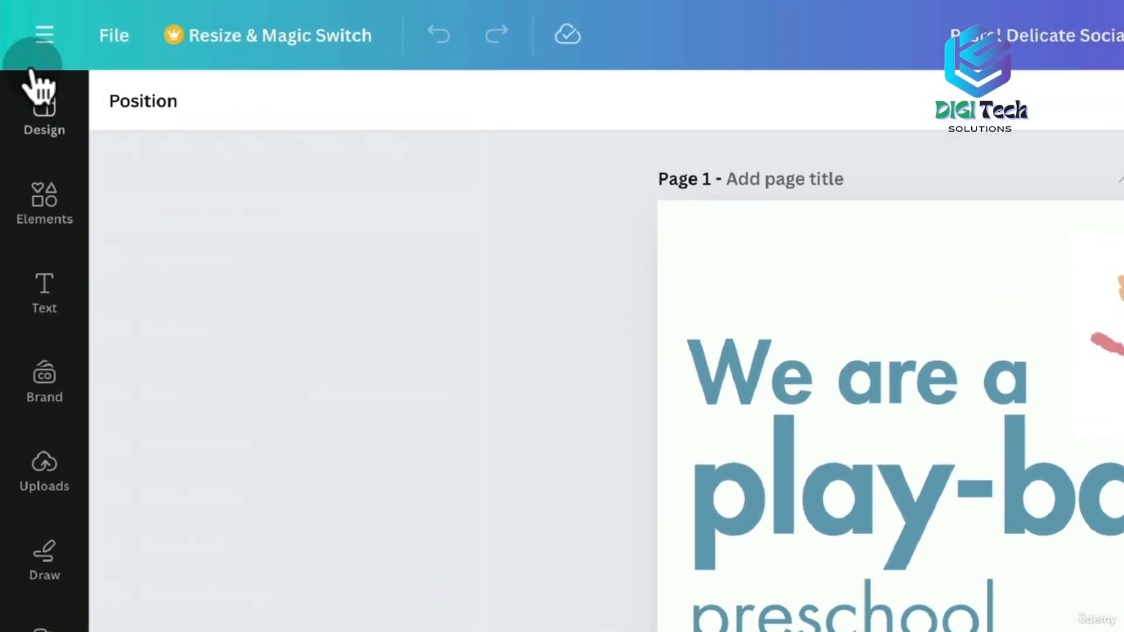
Create a custom-size design of 1500 × 1500 px from the main menu.
left_click(44, 35)
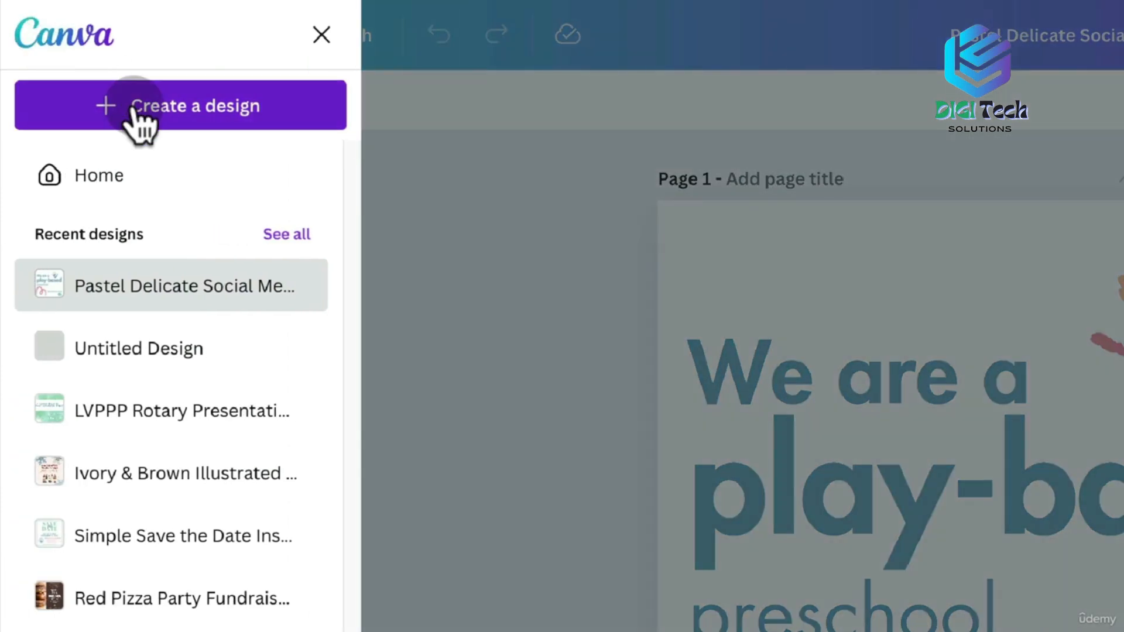
left_click(132, 110)
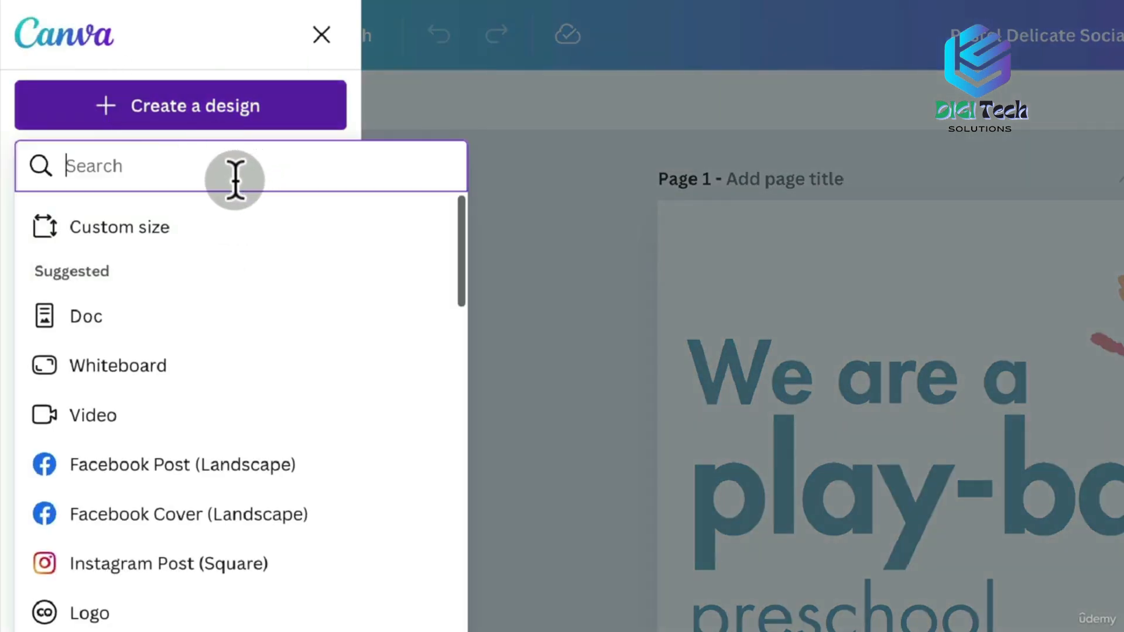
left_click(124, 229)
type("1500")
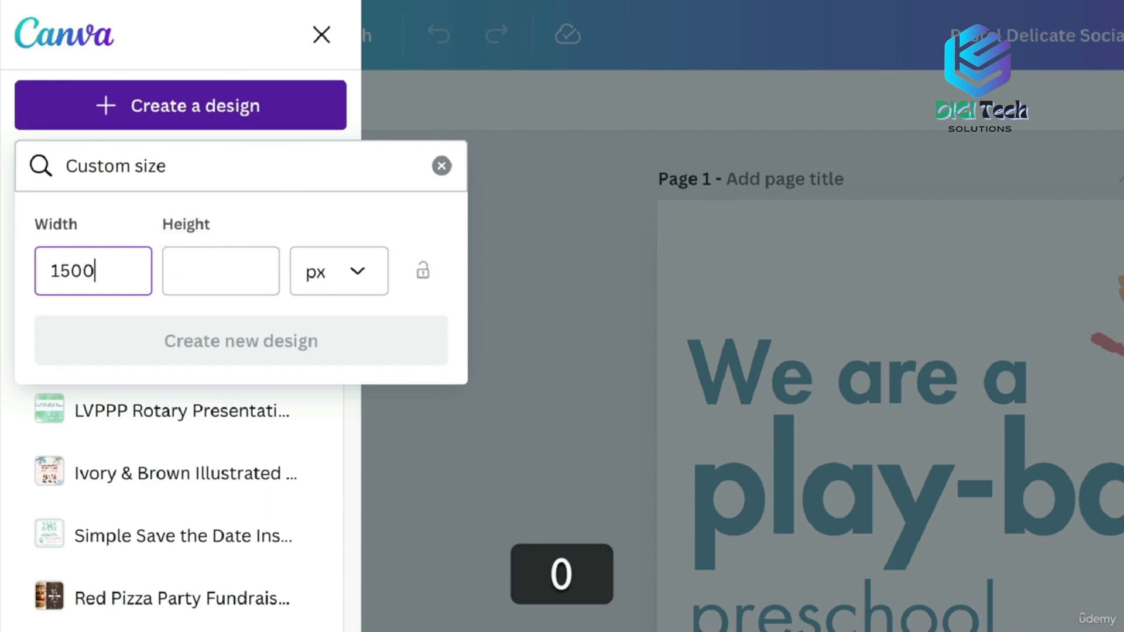
key("Tab")
type("1500")
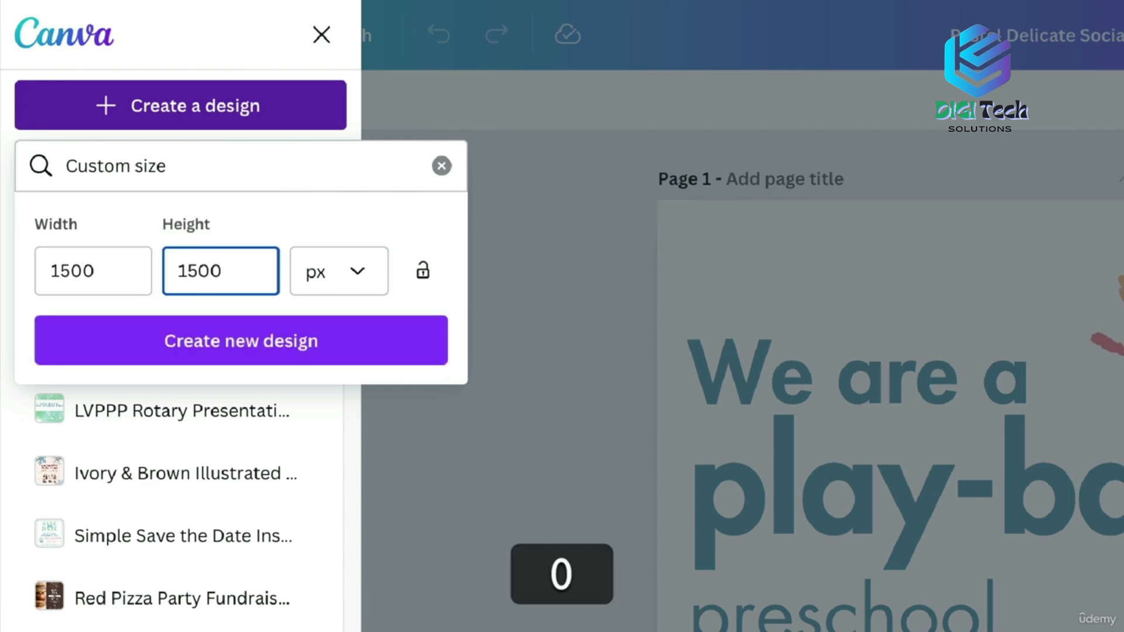
left_click(175, 336)
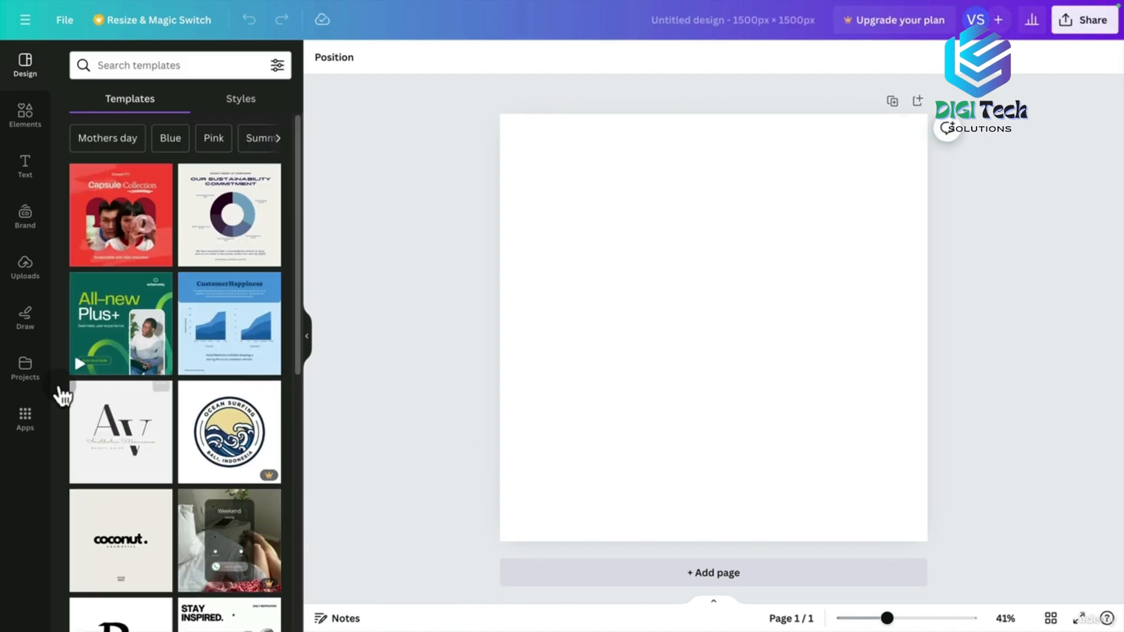
Open the Pastel Delicate carousel from Projects and apply its first play-based preschool page.
left_click(25, 374)
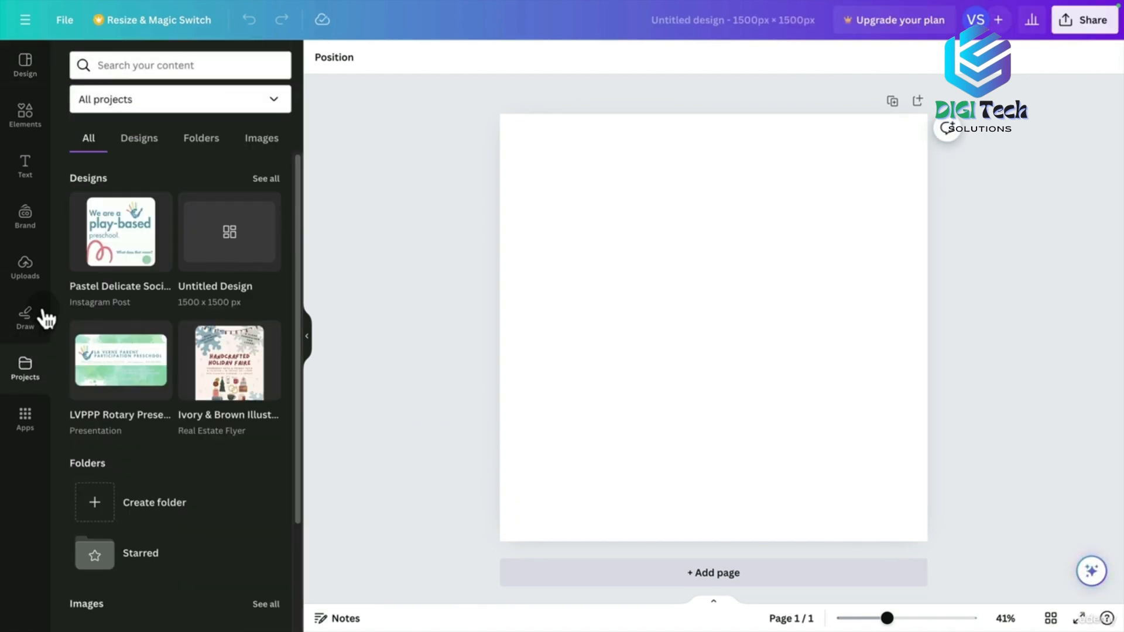
left_click(93, 108)
left_click(146, 103)
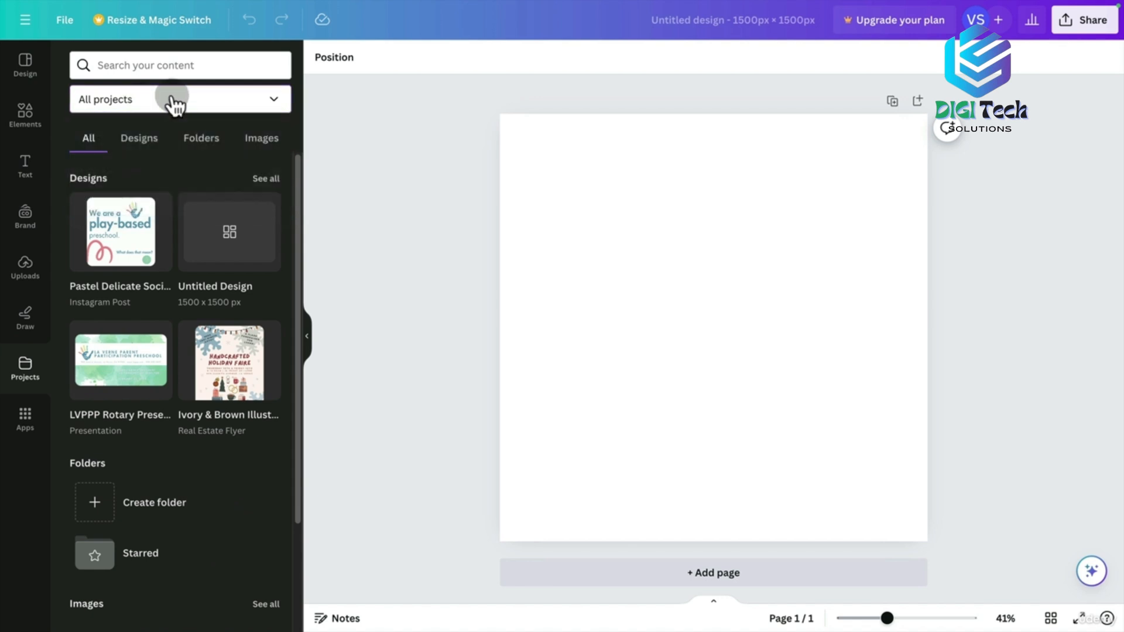
mouse_move(151, 237)
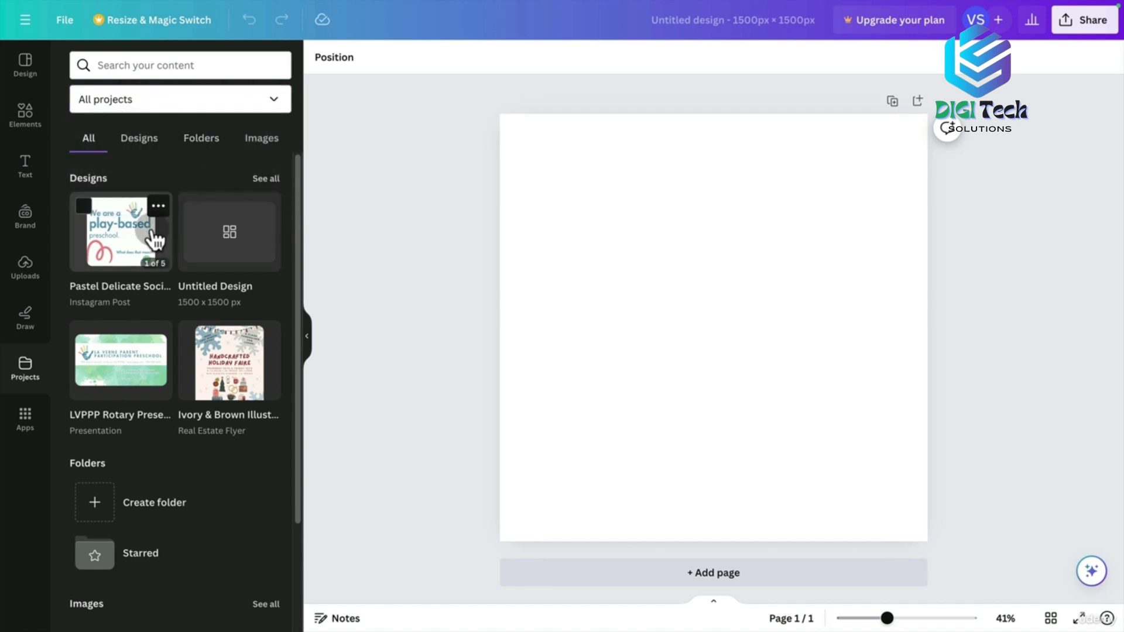
left_click(116, 246)
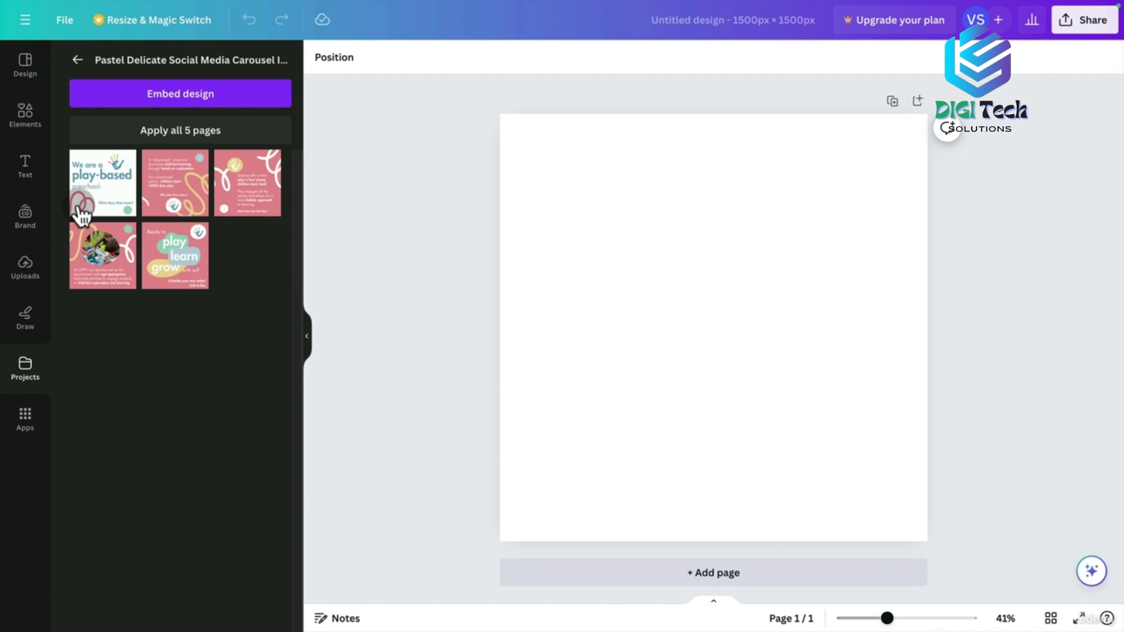
left_click(94, 178)
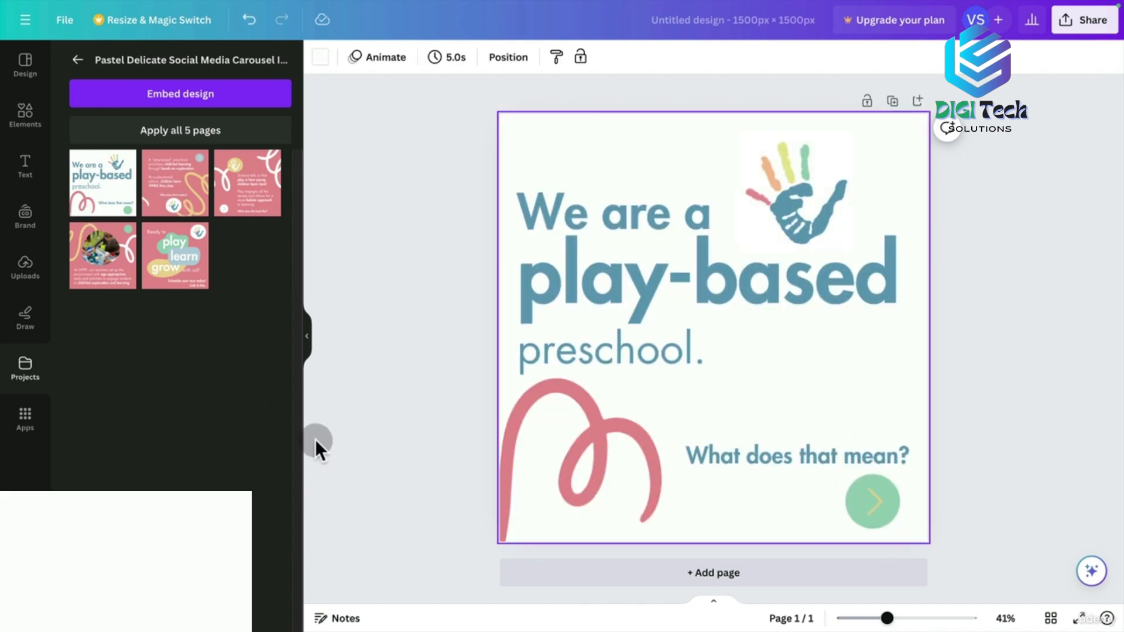
left_click(1002, 240)
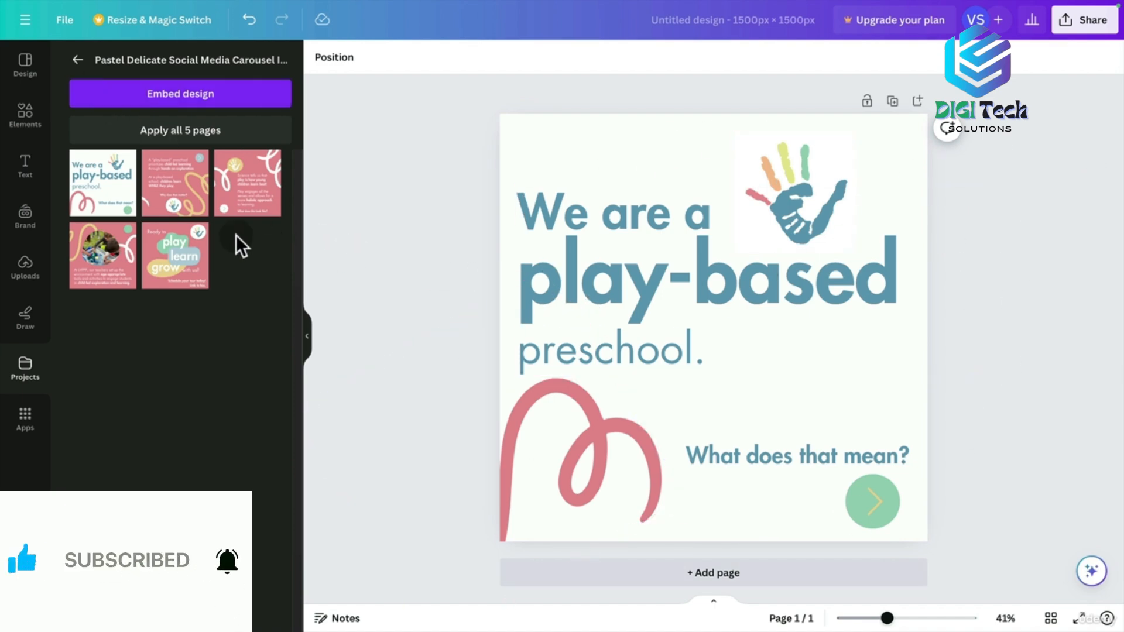
left_click(381, 288)
left_click(314, 242)
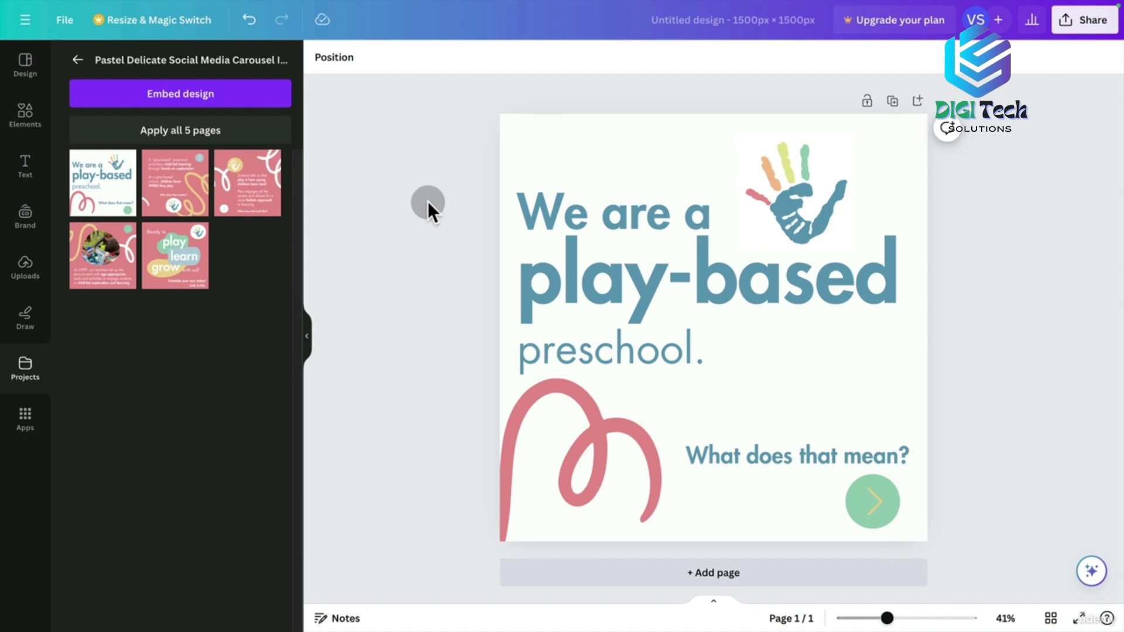
left_click(395, 231)
Replace the current page with the carousel's pink second page, then start a new design from File.
left_click(191, 181)
left_click(522, 356)
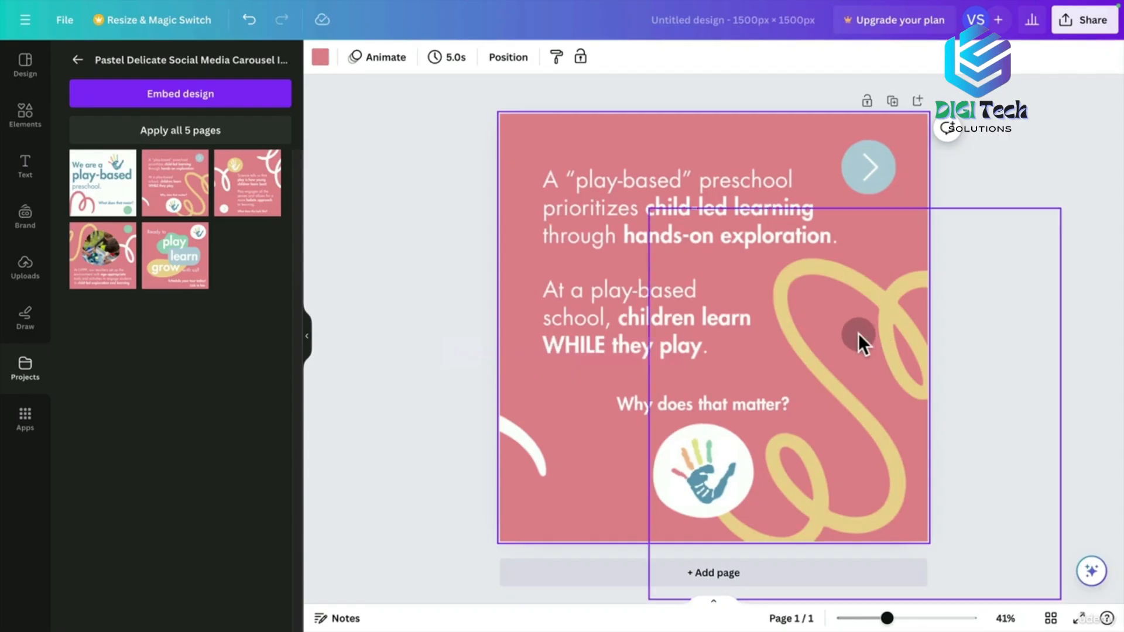
left_click(469, 376)
left_click(65, 24)
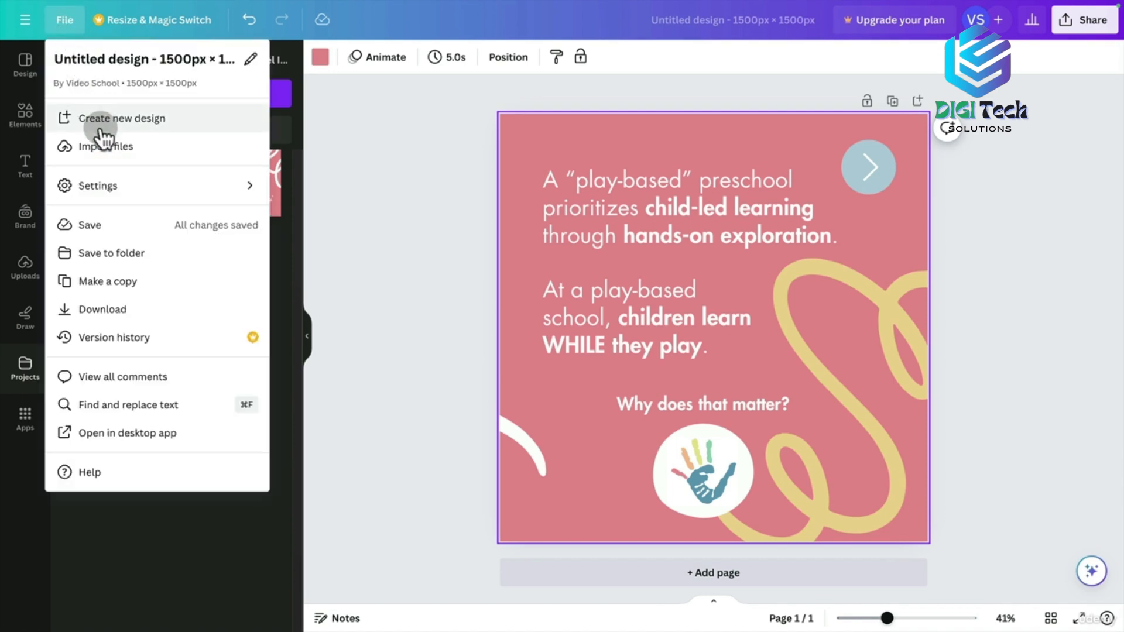
left_click(106, 117)
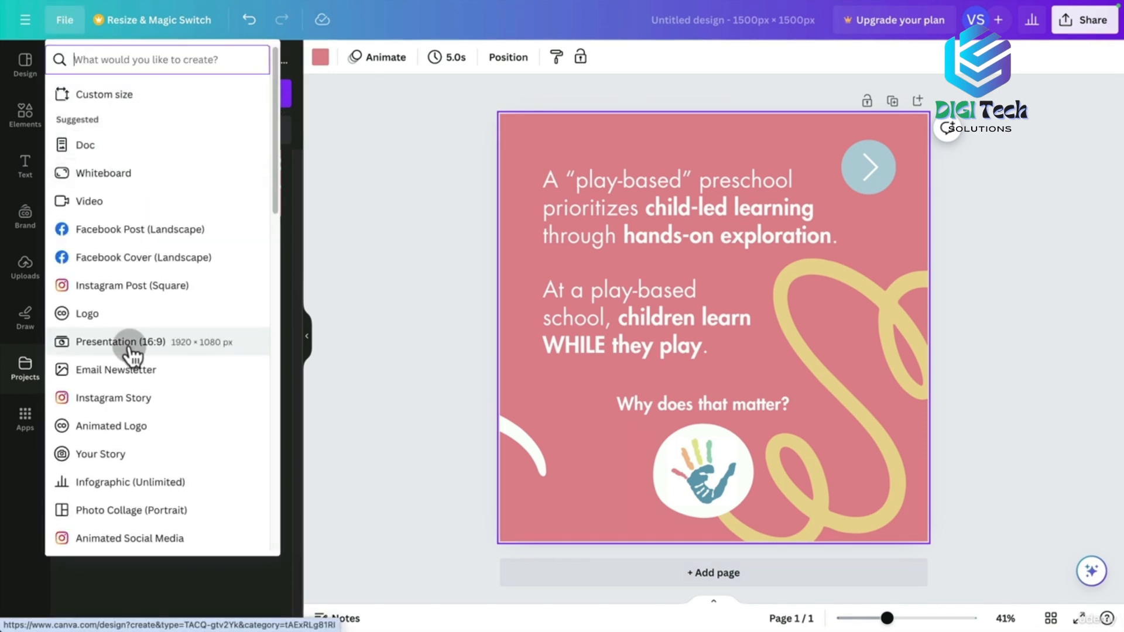
Create a Presentation (16:9) design, then select and copy every element on carousel page 2.
left_click(130, 346)
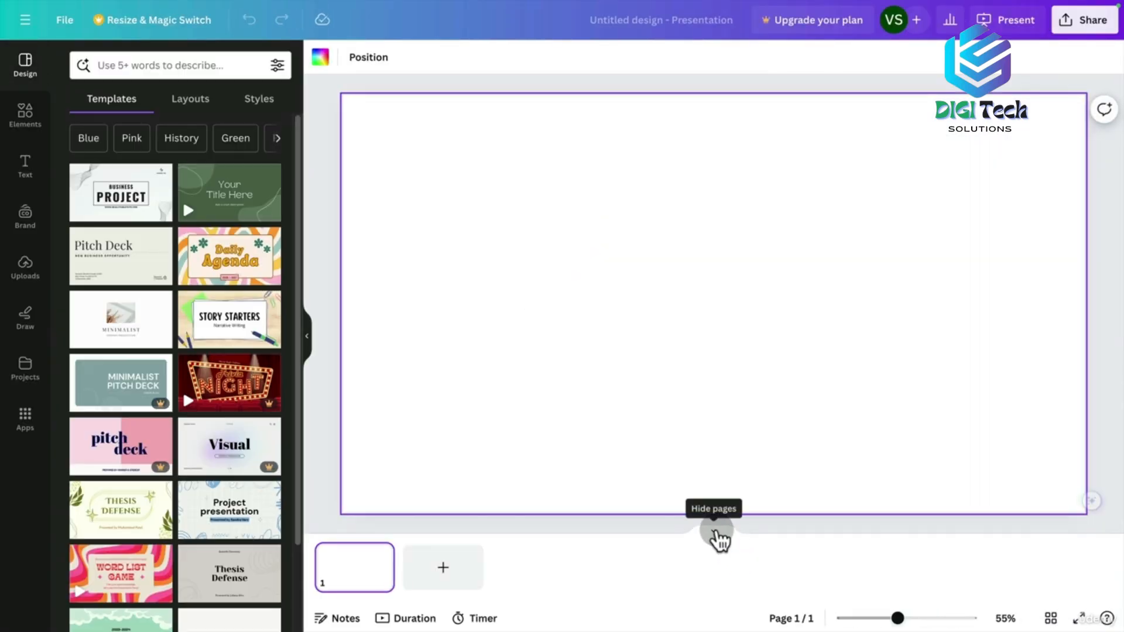
left_click(714, 532)
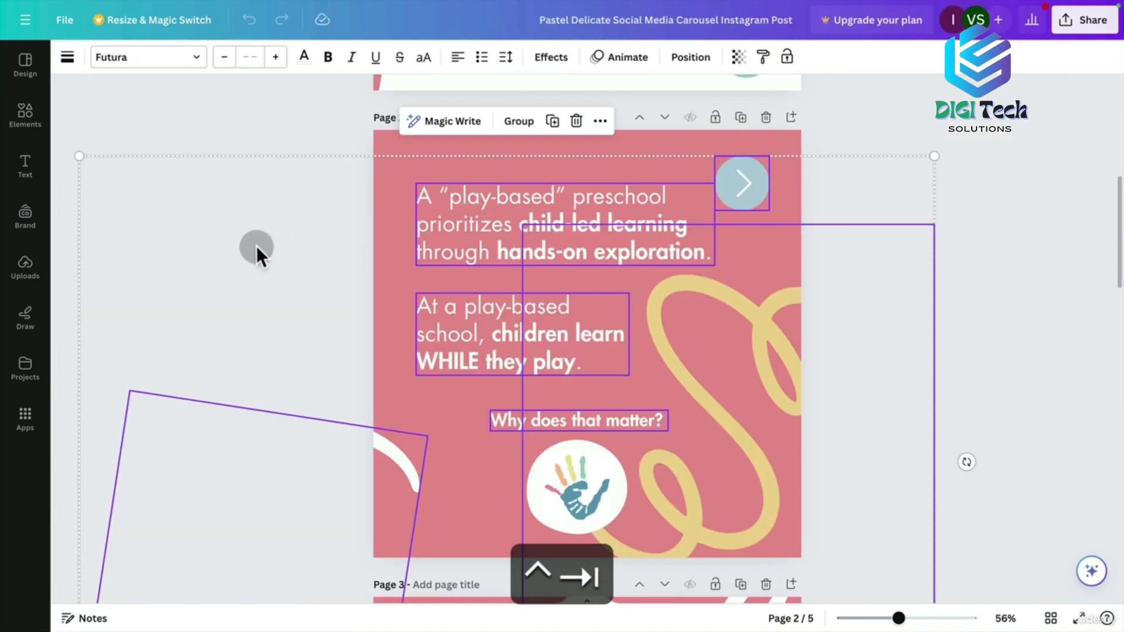
left_click(288, 159)
left_click_drag(319, 152, 785, 512)
key("super+c")
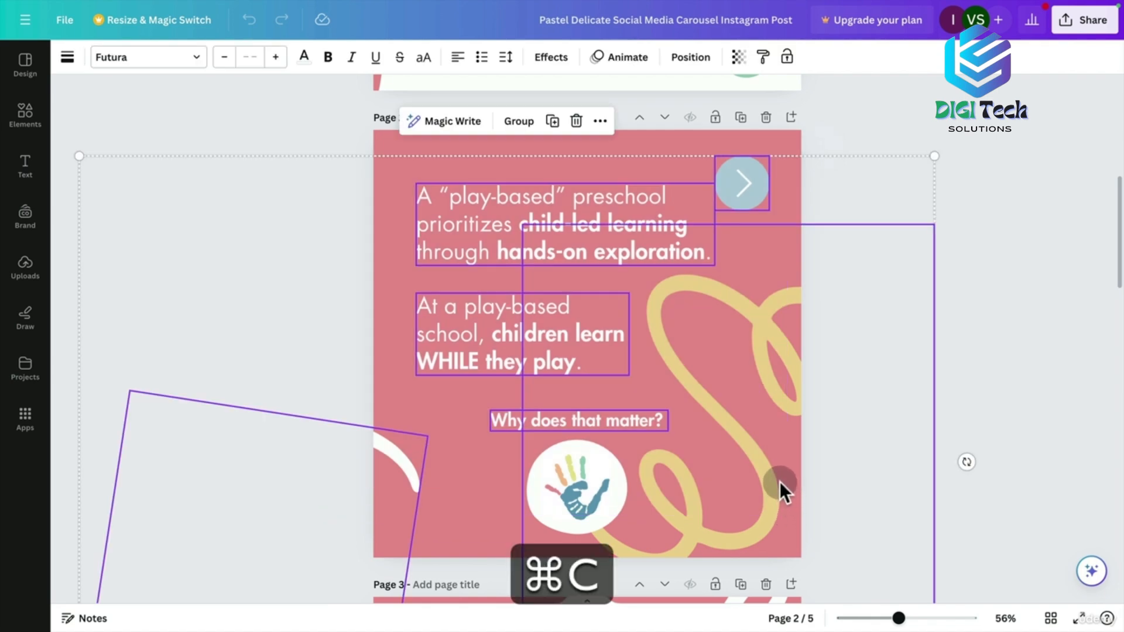
key("ctrl+Tab")
key("ctrl+Tab")
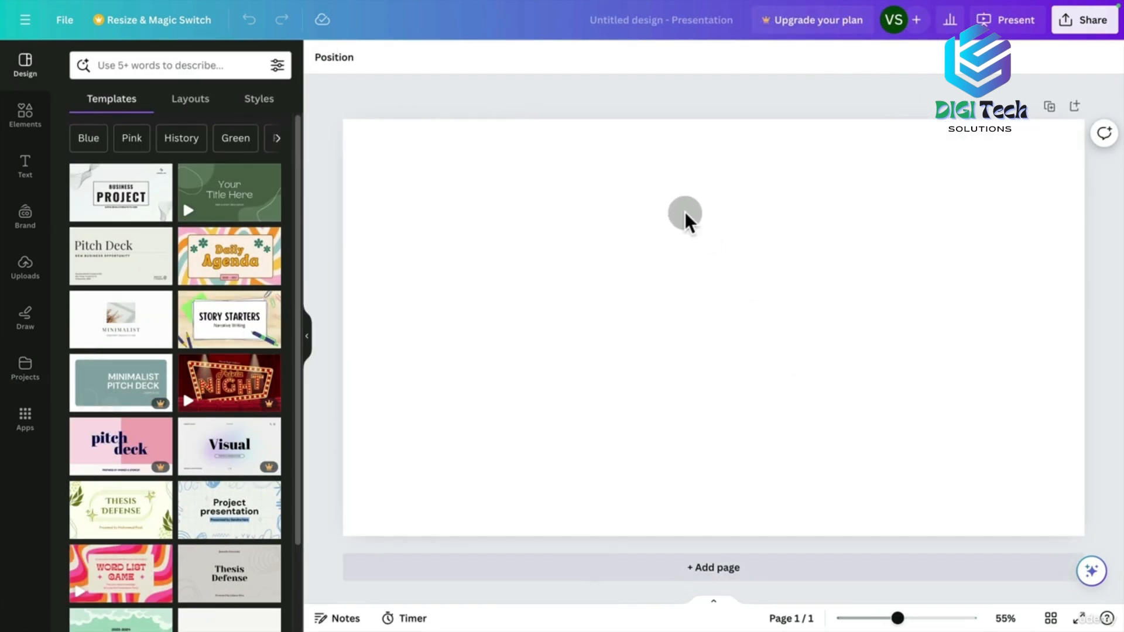
Paste the copied carousel elements onto the blank 16:9 slide.
key("super+v")
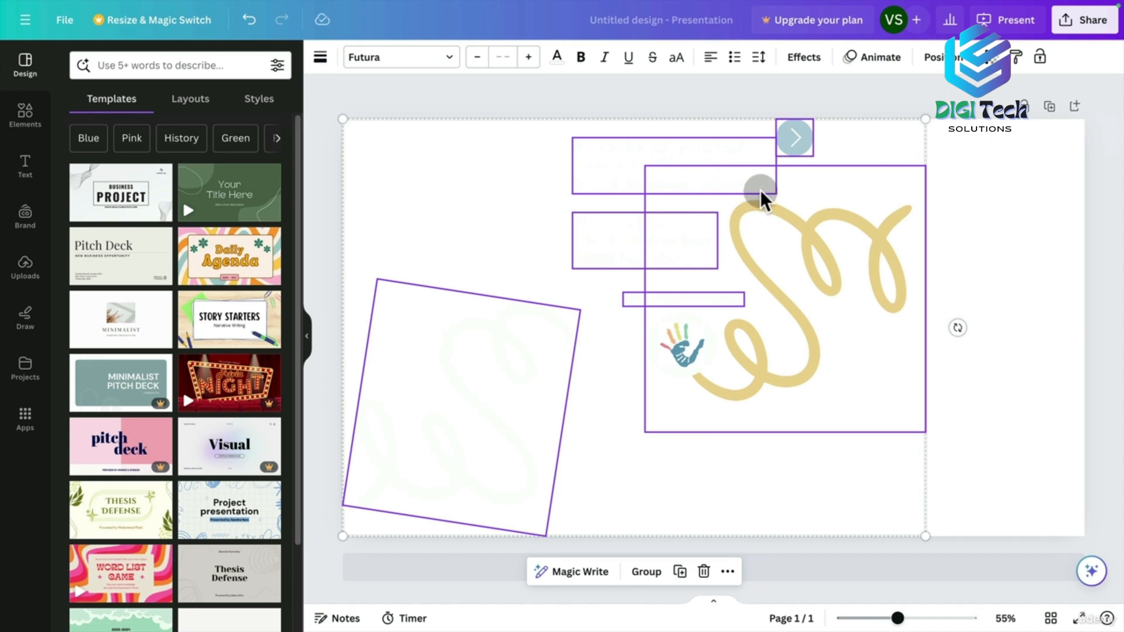
left_click(1001, 175)
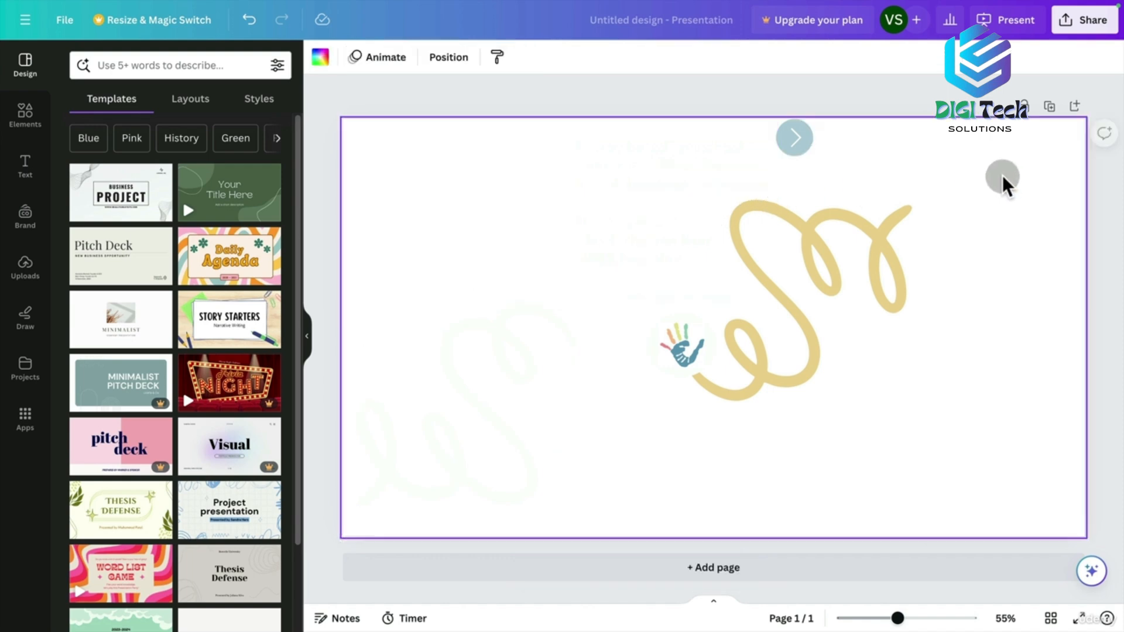
left_click(325, 69)
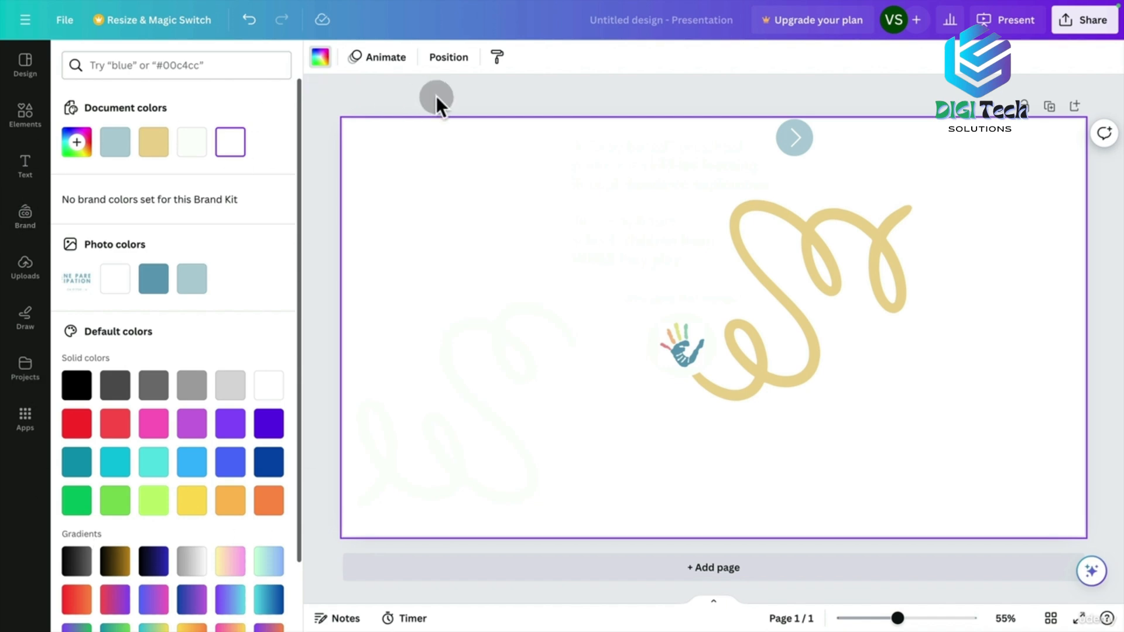
Copy the carousel page 2 background's hex code, #EB9194.
key("ctrl+Tab")
left_click(388, 146)
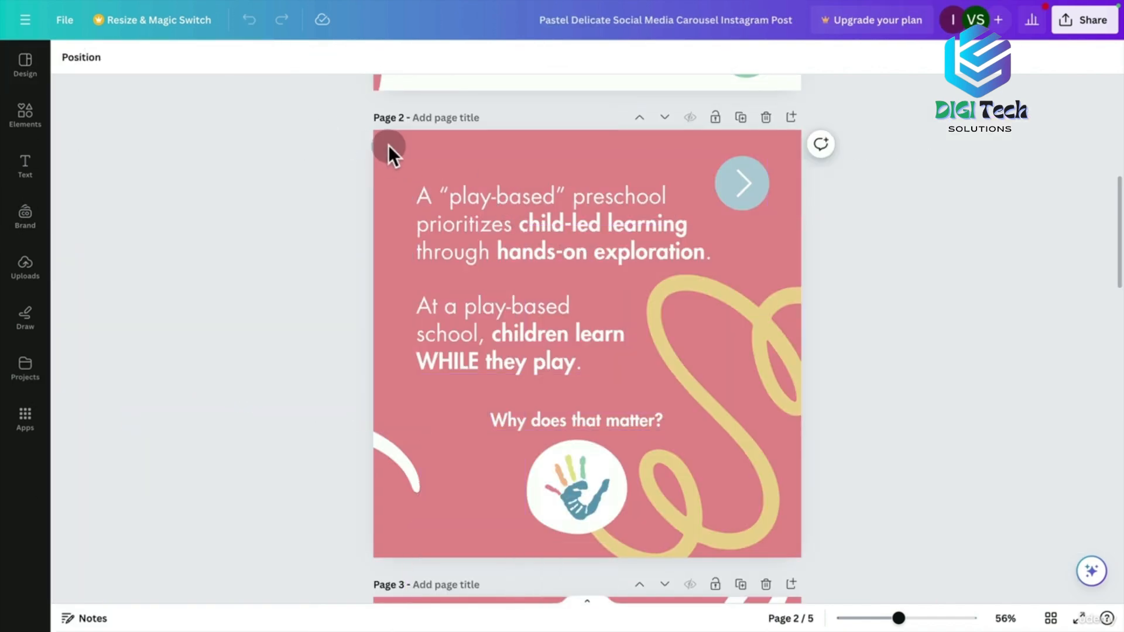
left_click(68, 57)
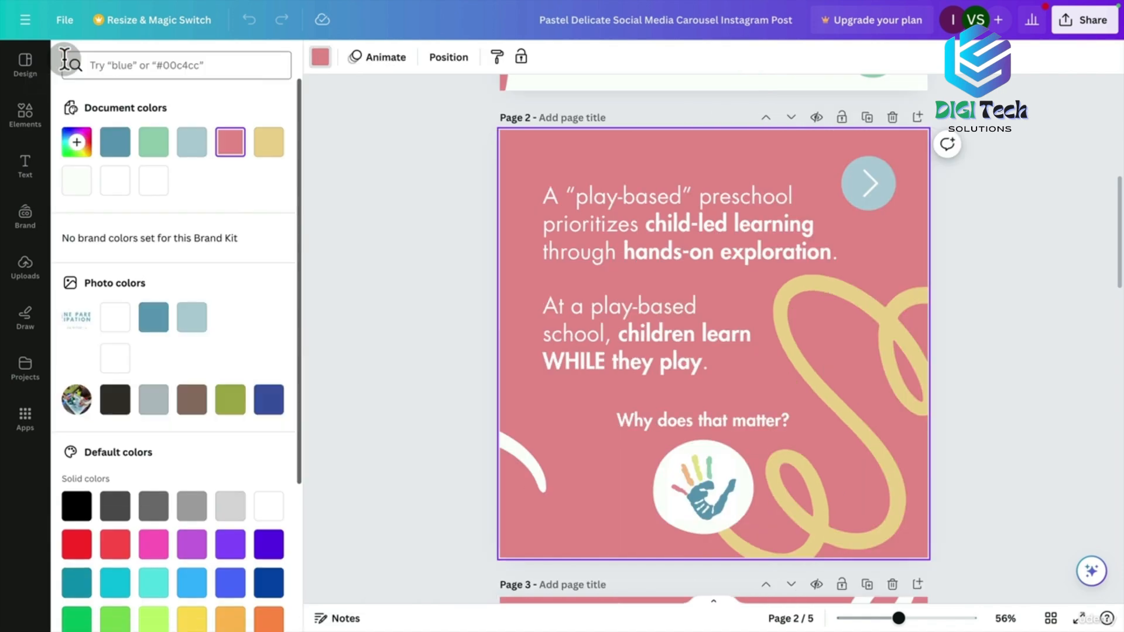
left_click(243, 153)
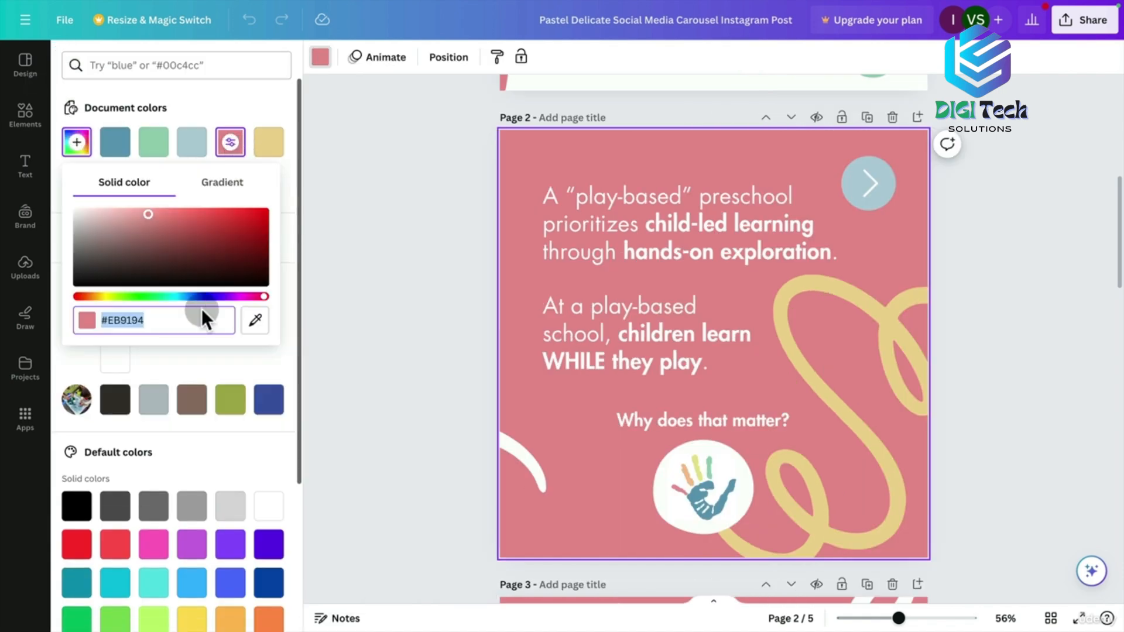
key("super+c")
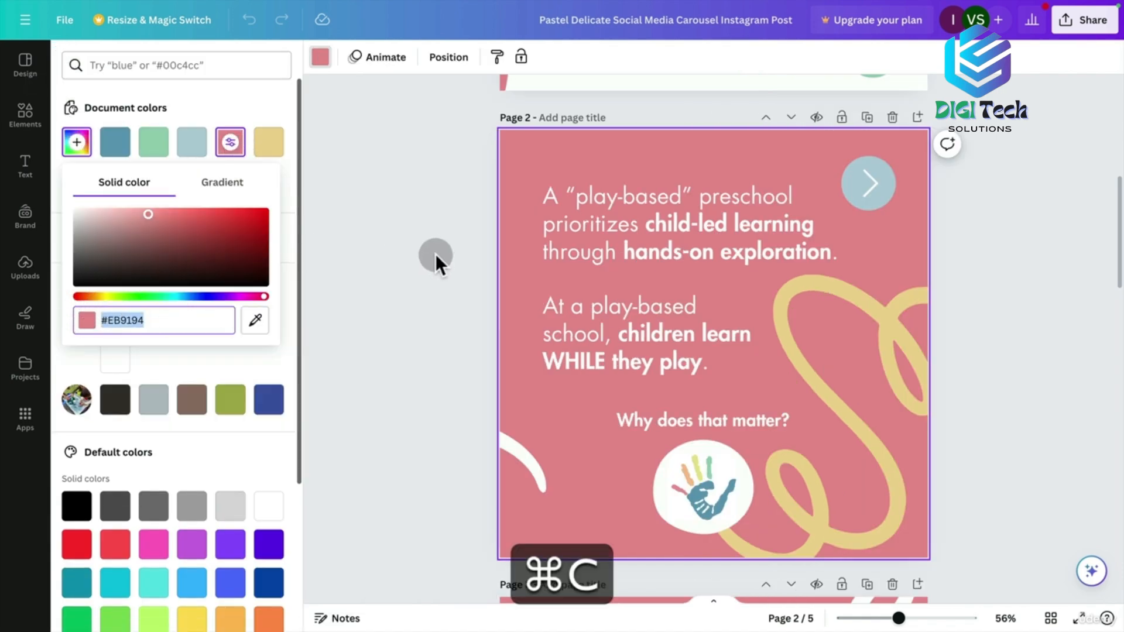
left_click(435, 254)
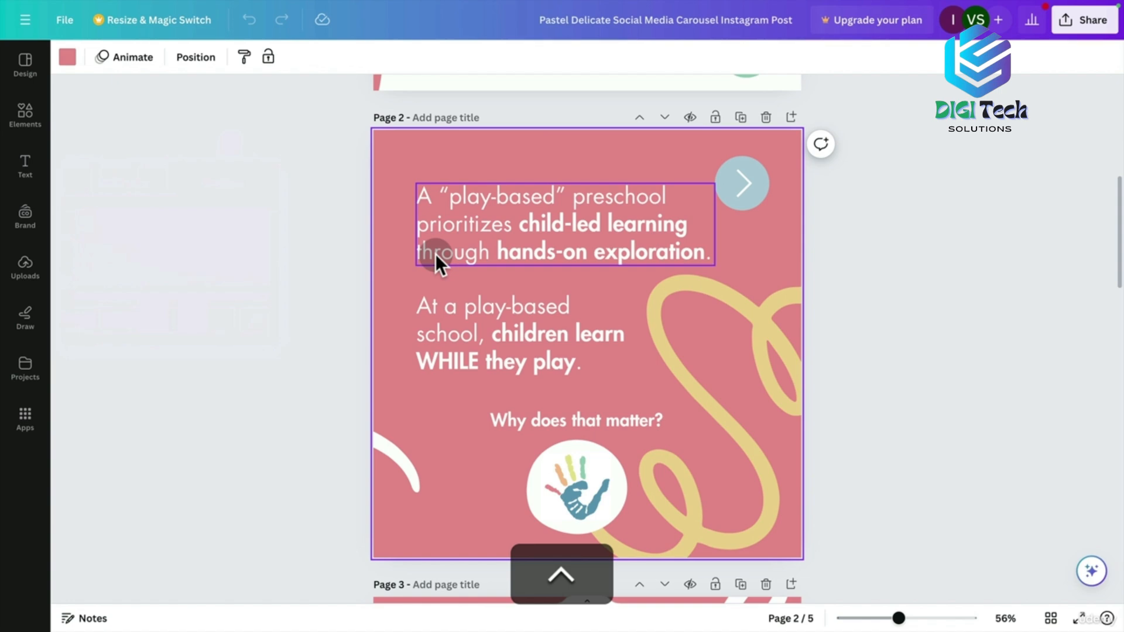
Apply #EB9194 as the presentation slide's custom background colour.
key("ctrl+Tab")
key("ctrl+Tab")
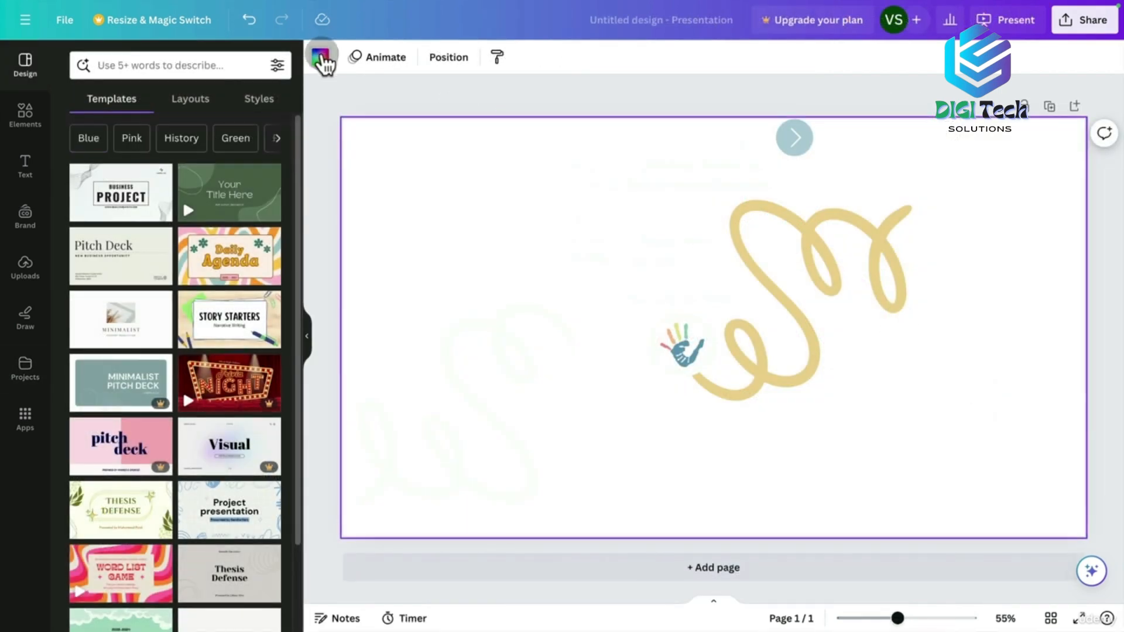
left_click(320, 57)
left_click(78, 143)
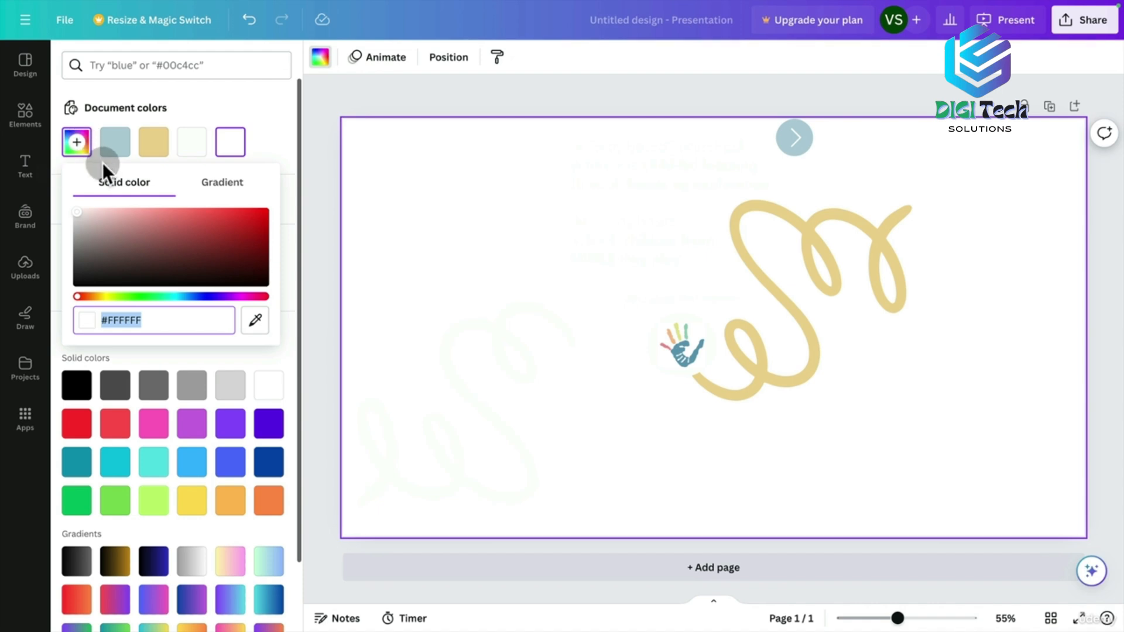
key("super+v")
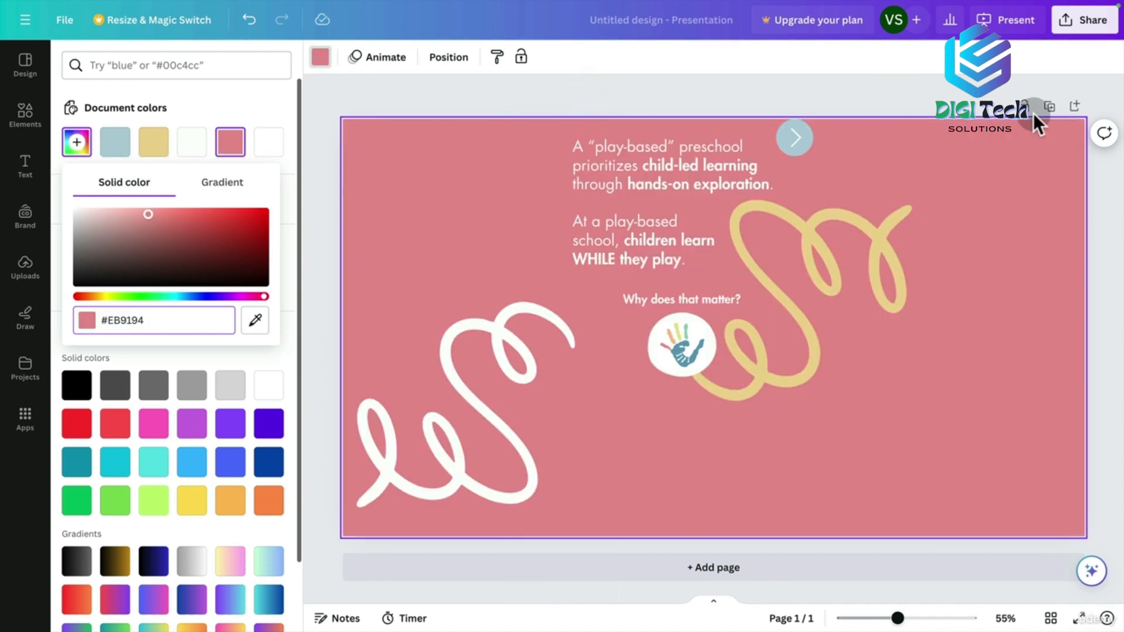
left_click_drag(980, 96, 475, 354)
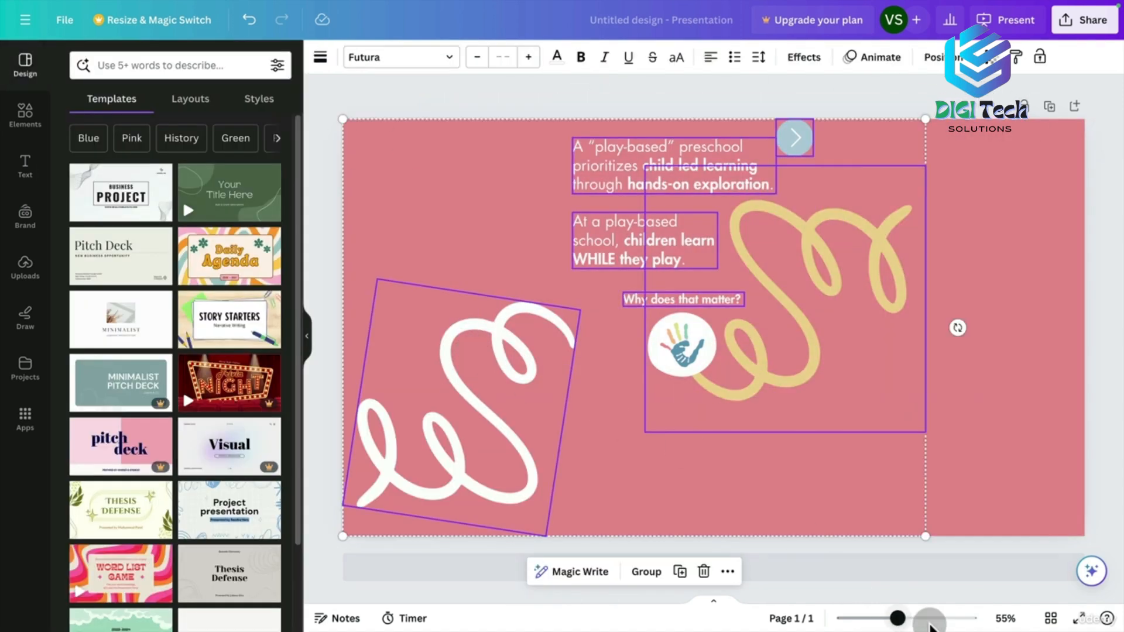
Scale up the pasted element group and reposition it across the slide with several resize and move drags.
left_click_drag(919, 532, 1101, 612)
left_click_drag(443, 231, 471, 364)
left_click_drag(372, 250, 9, 135)
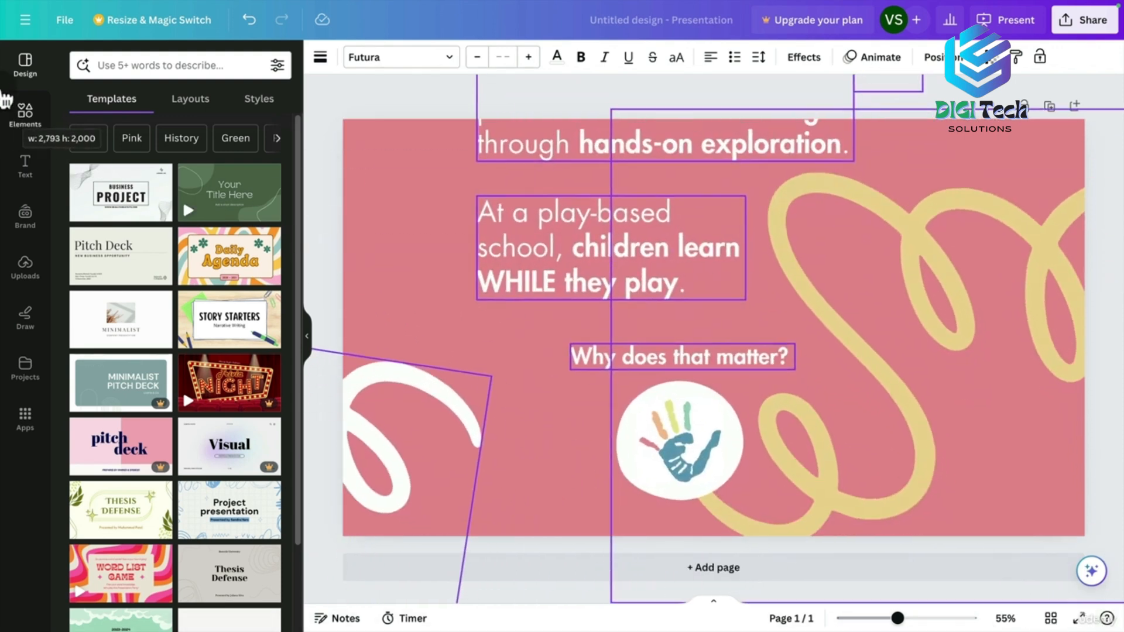
left_click_drag(401, 179, 577, 234)
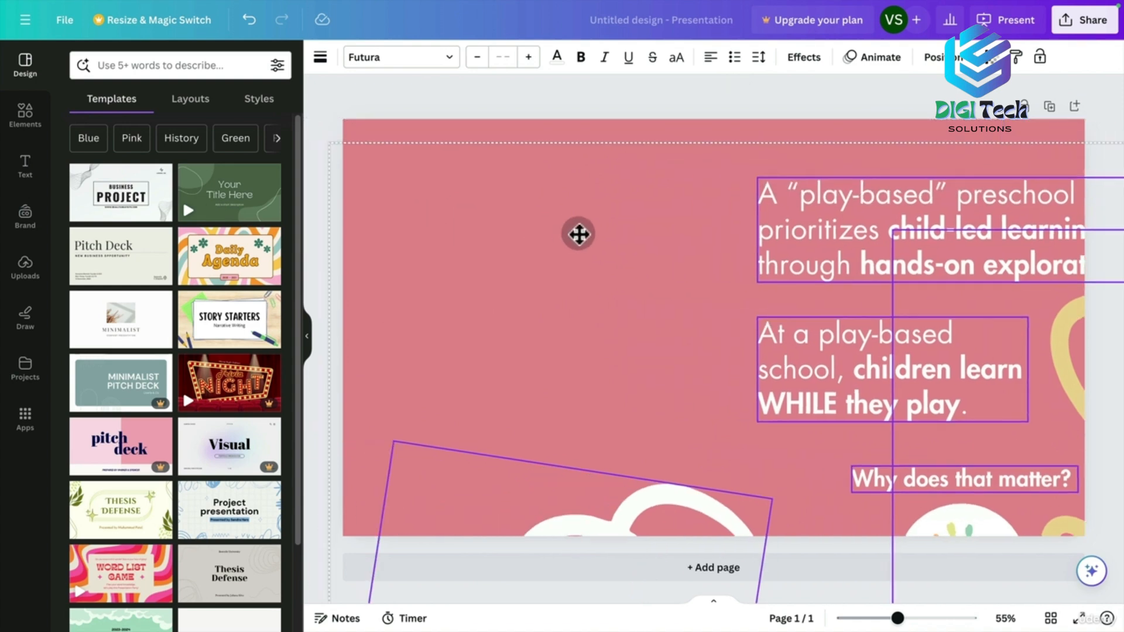
left_click_drag(335, 141, 474, 241)
left_click_drag(918, 301, 702, 187)
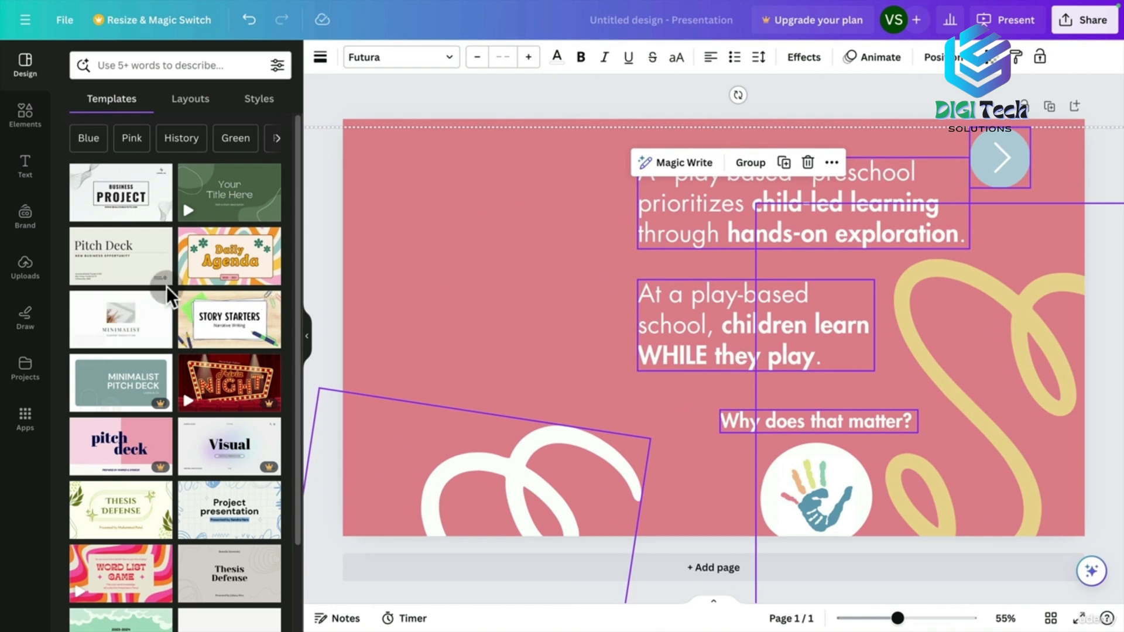
Show the carousel's pages for reference, enlarge the text group, shift it right, and drag the handprint upper left.
left_click(26, 366)
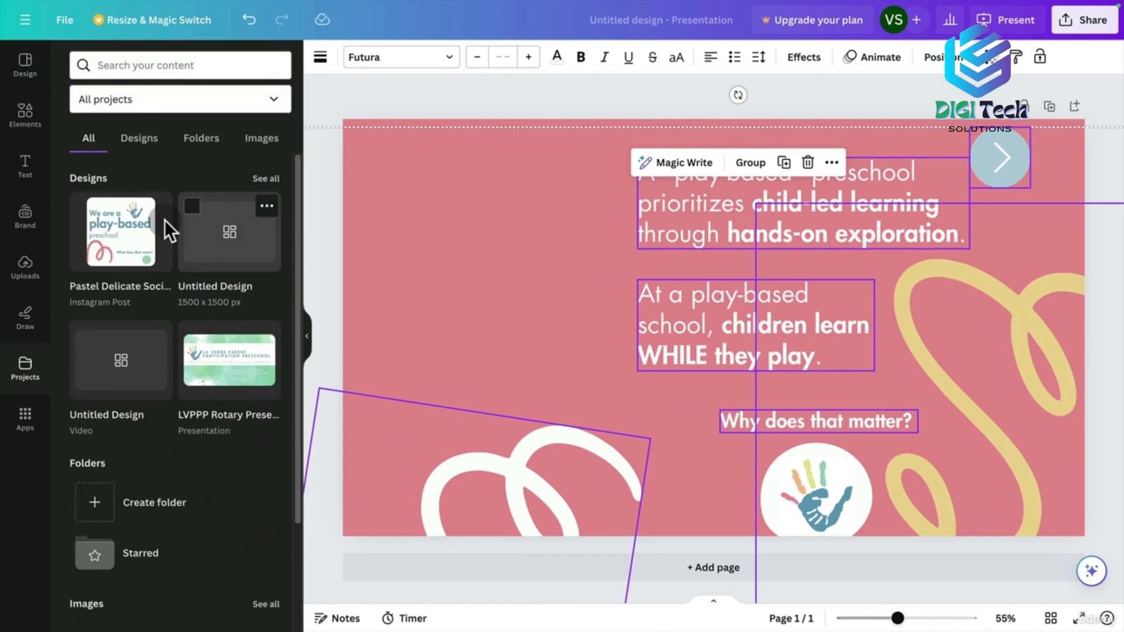
left_click(118, 268)
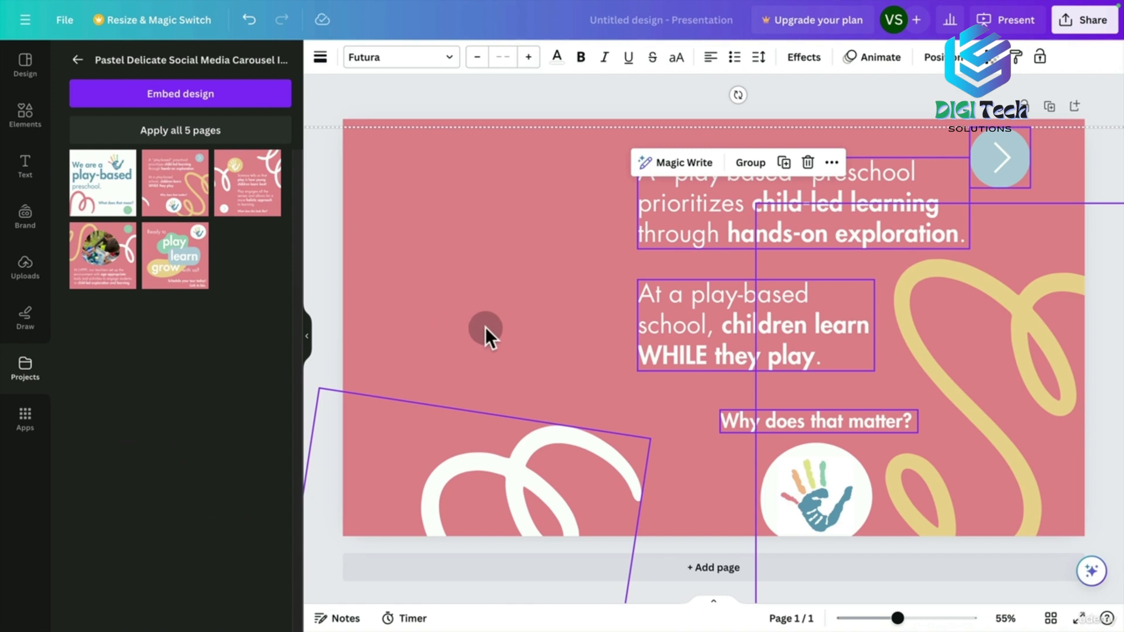
left_click_drag(827, 243, 658, 264)
left_click_drag(1056, 160, 1119, 115)
left_click_drag(777, 233, 861, 264)
left_click_drag(813, 502, 476, 216)
Undo the handprint move and shift both paragraph text blocks left and up.
key("super+z")
left_click(440, 339)
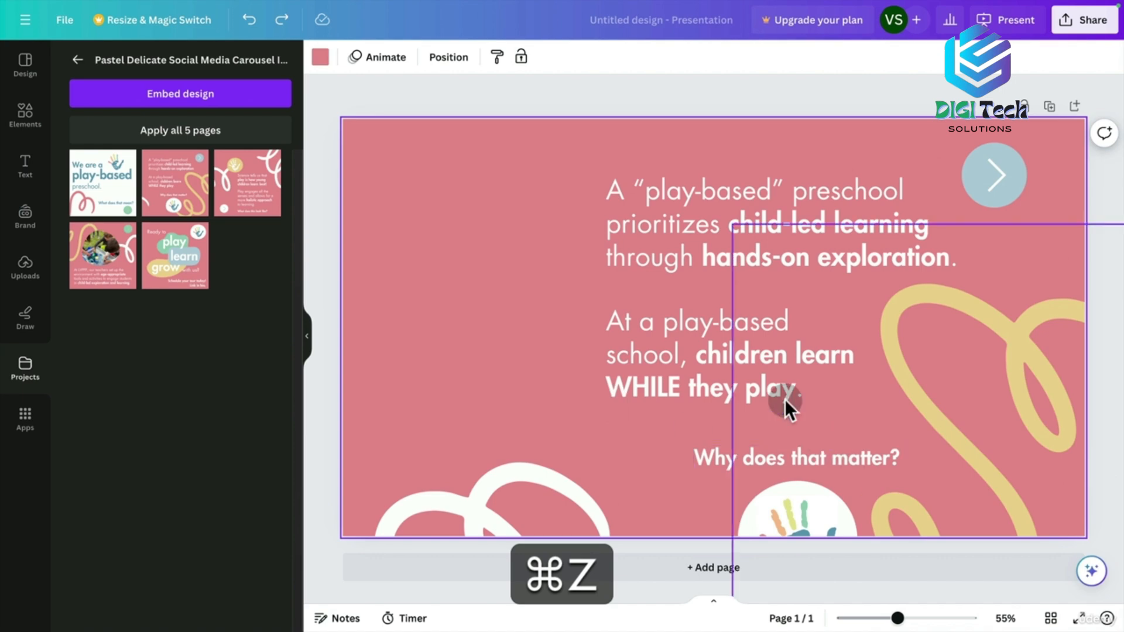
left_click(658, 208)
left_click_drag(501, 196, 772, 404)
left_click_drag(723, 372, 503, 350)
Move 'Why does that matter?' left, raise the yellow swirl, and place the arrow circle beside the first paragraph.
left_click_drag(789, 465, 656, 422)
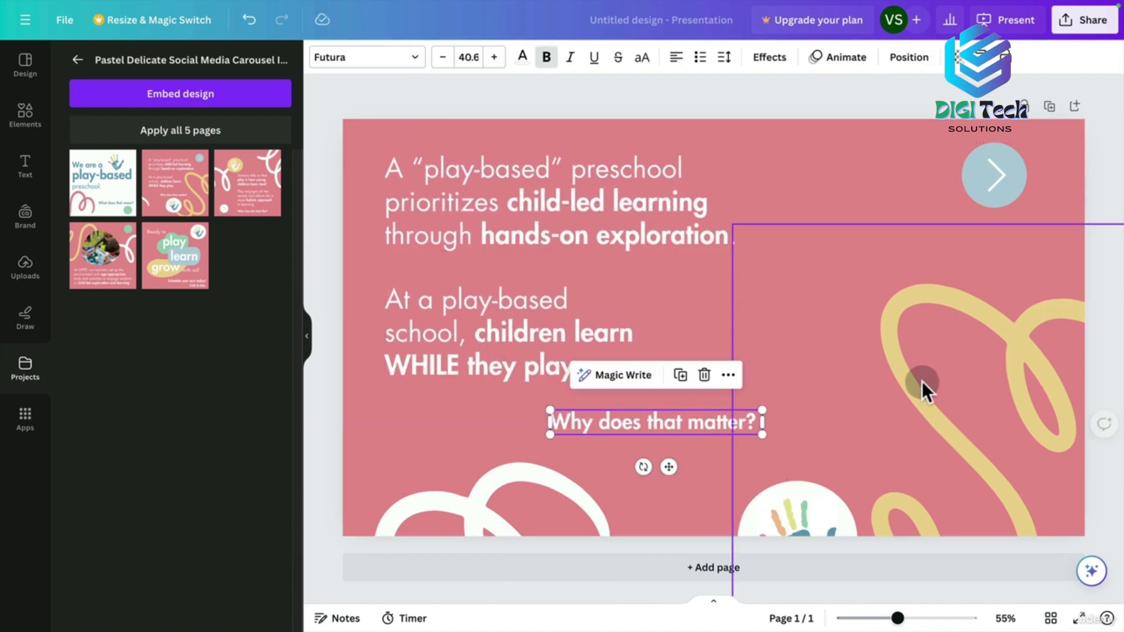
left_click_drag(938, 385, 1000, 341)
left_click(981, 209)
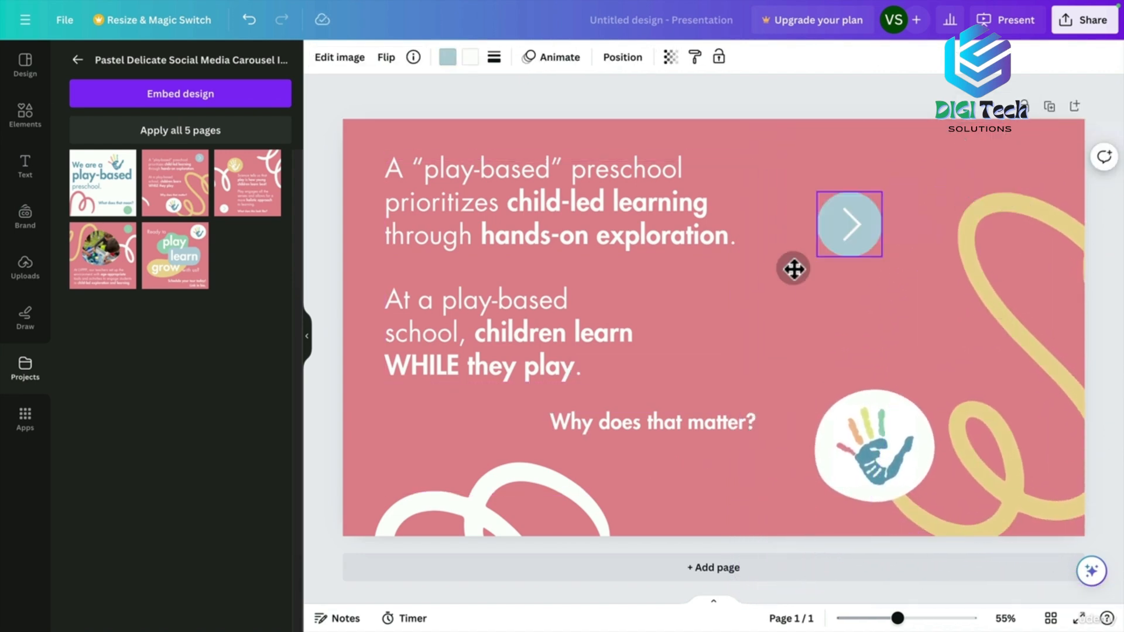
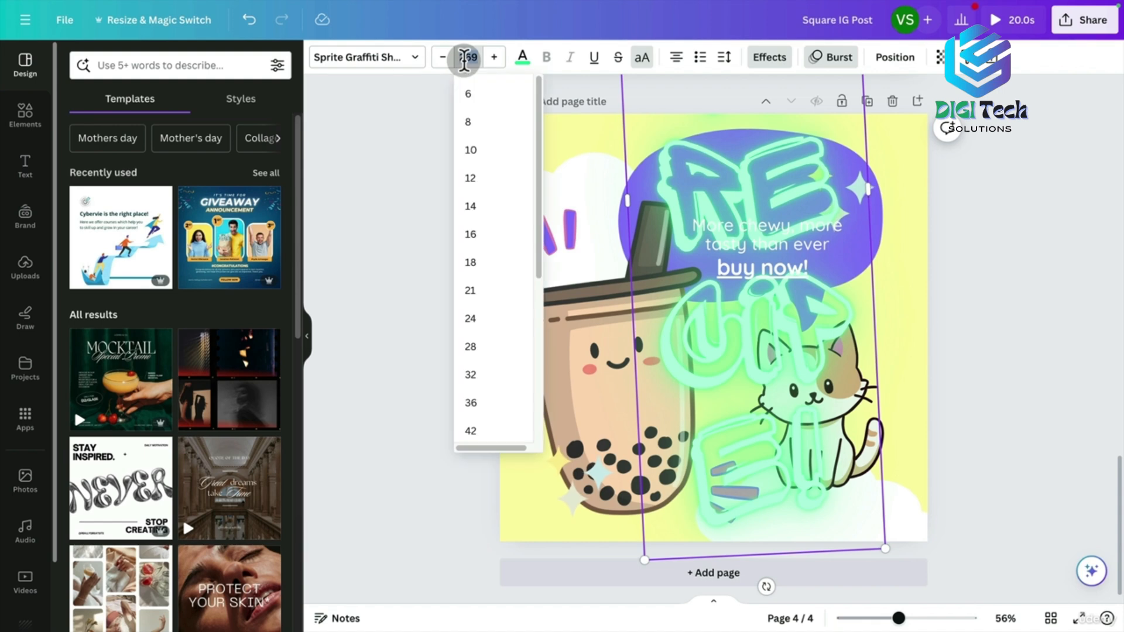
Set the NEW RECIPE! heading to font size 80 and make it uppercase.
type("50")
key("Return")
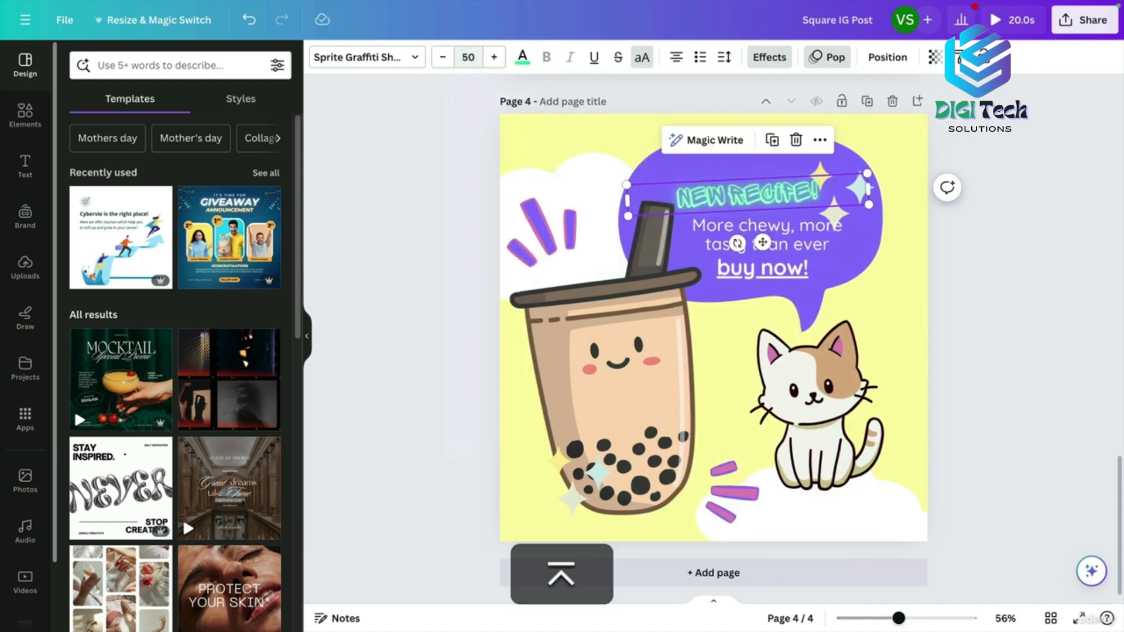
left_click(473, 57)
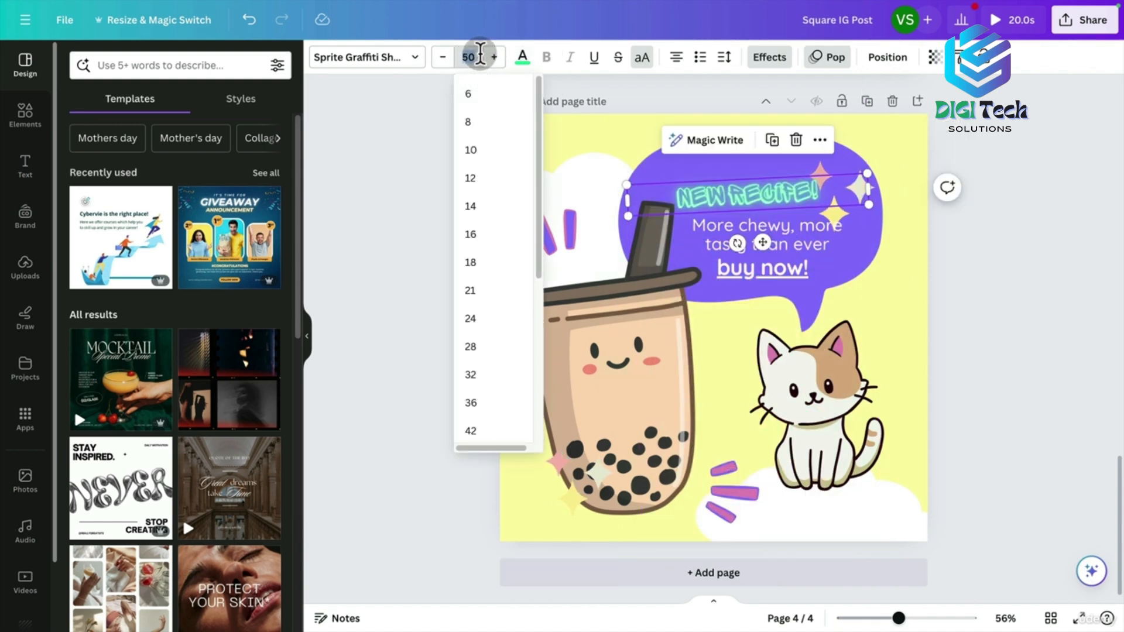
key("super+a")
type("80")
key("Return")
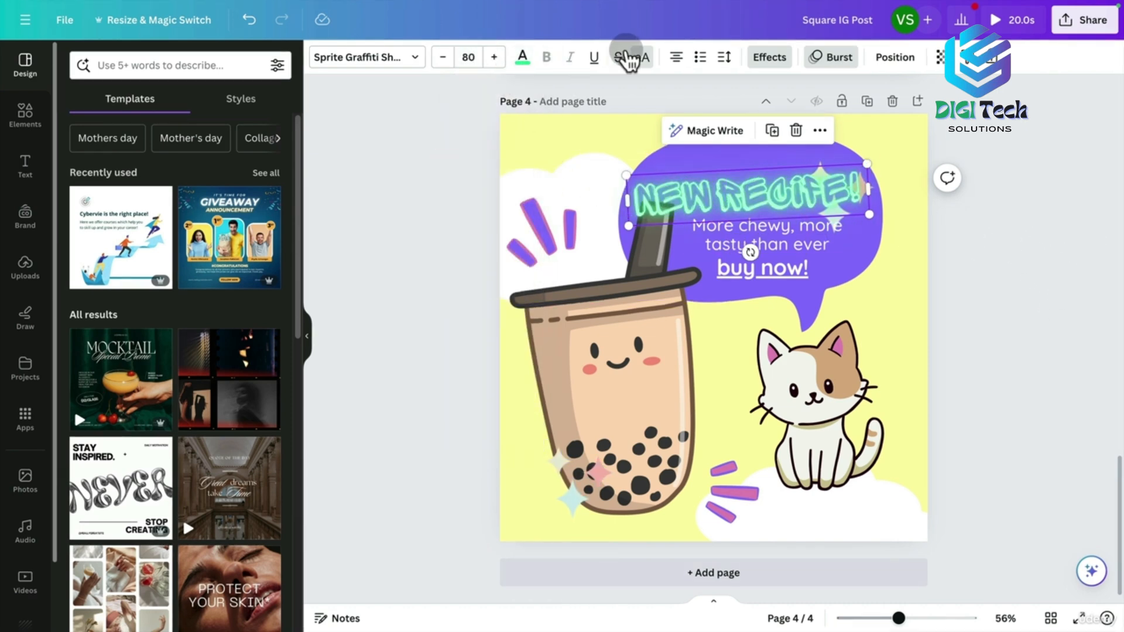
left_click(642, 58)
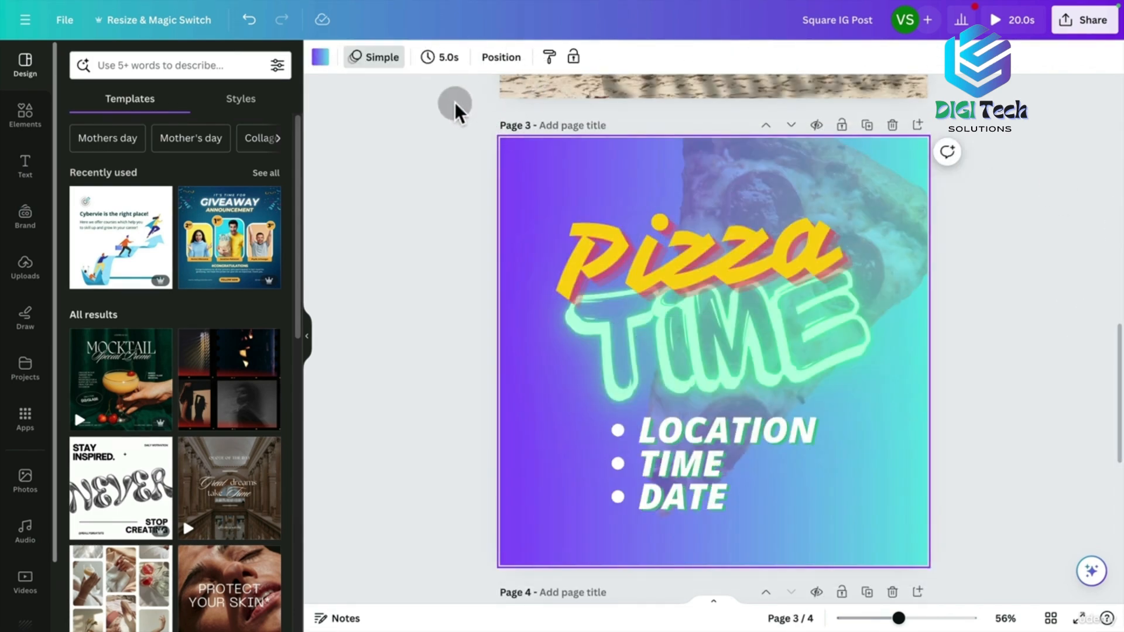
Paste page 3's gradient style onto page 4, then undo it to keep the yellow design.
left_click(548, 62)
left_click_drag(1115, 336, 1114, 467)
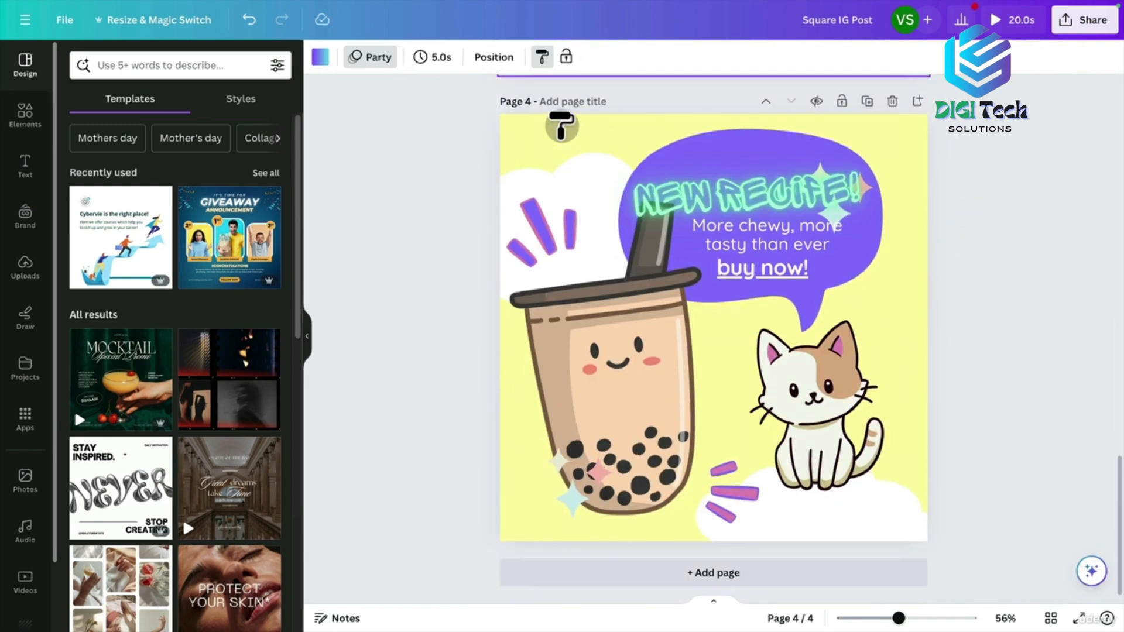
left_click(562, 123)
left_click_drag(1114, 462, 937, 445)
key("super+z")
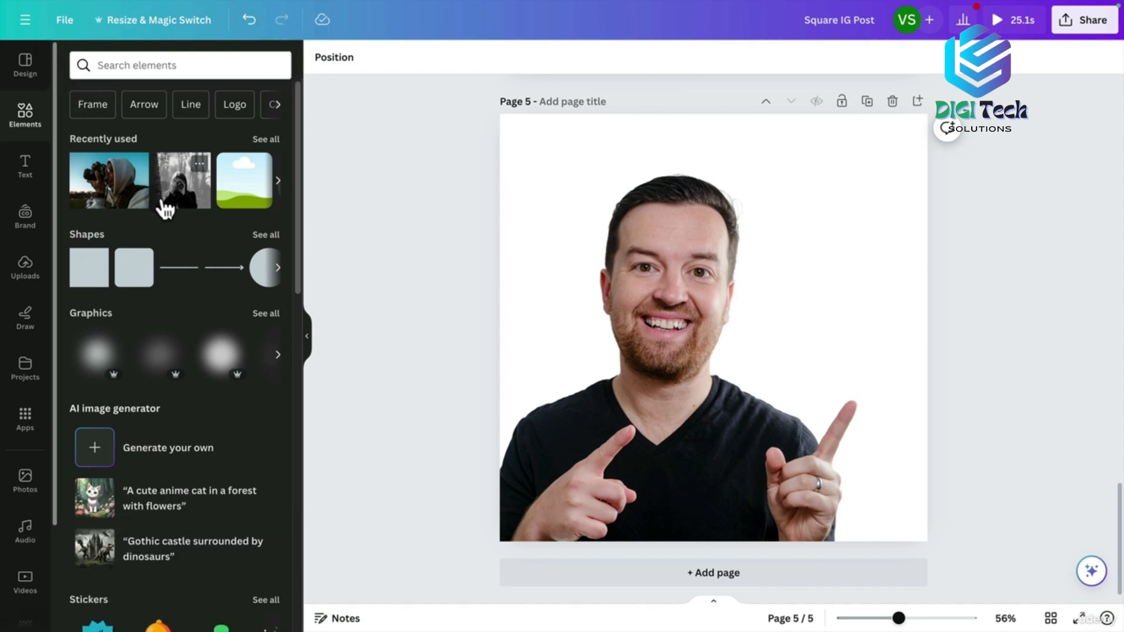
Enter the prompt 'light blue gradient texture with tech vibe' in the AI image generator.
left_click(170, 449)
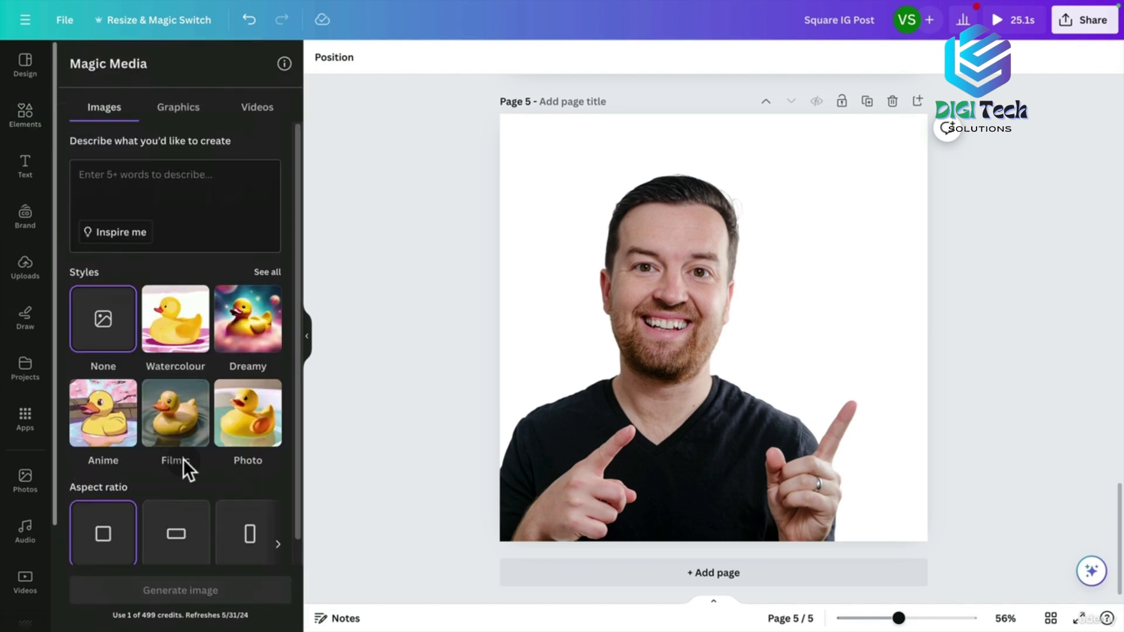
left_click(27, 116)
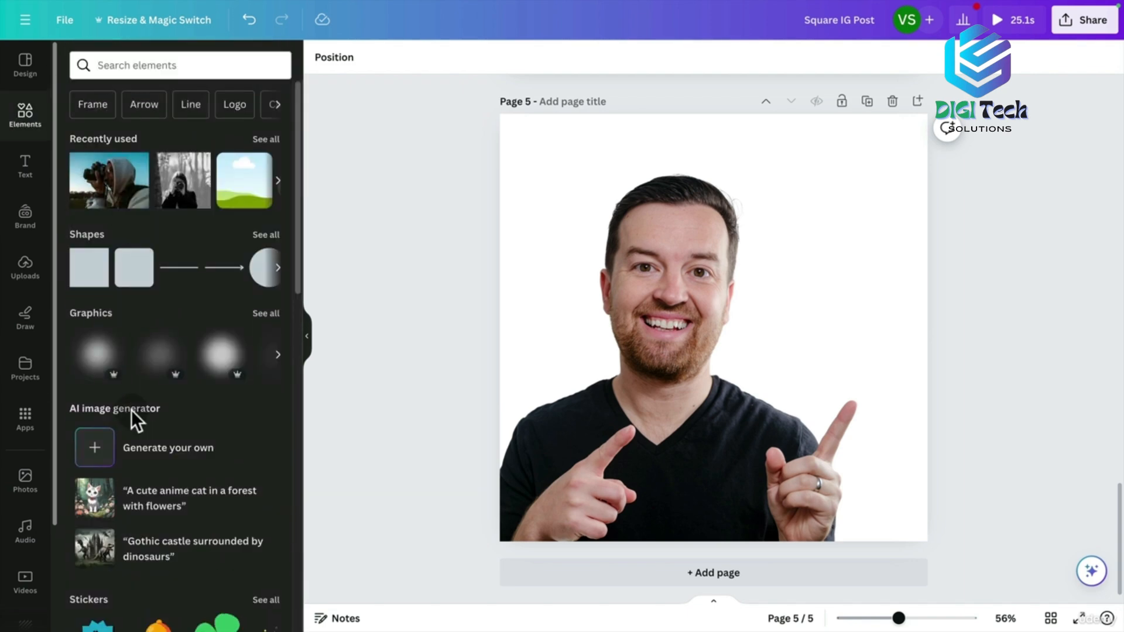
left_click(166, 448)
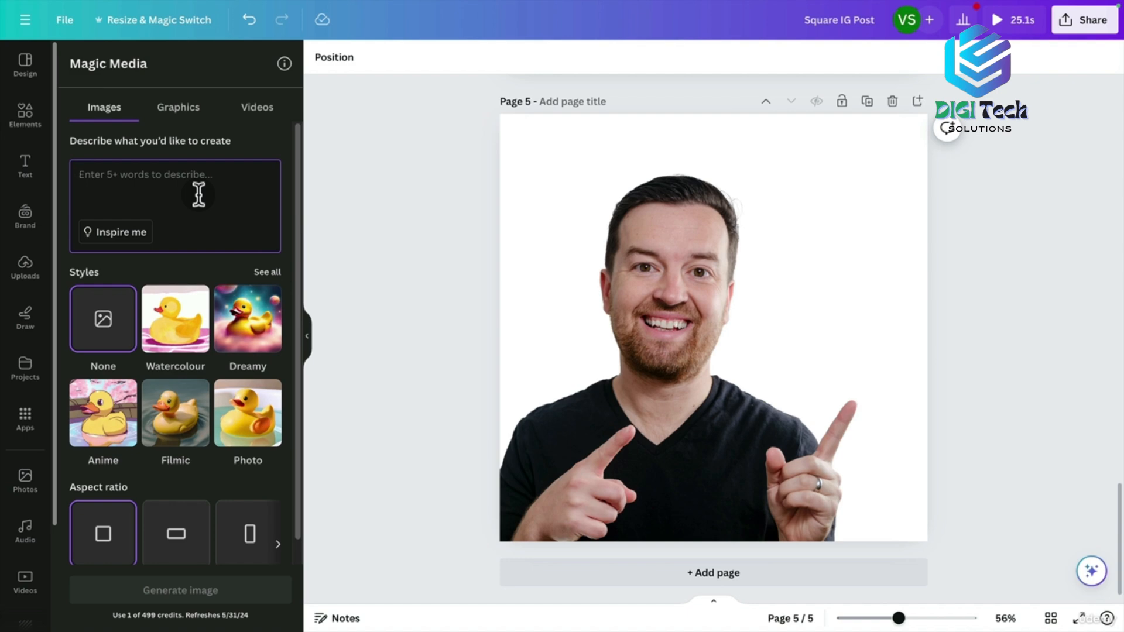
type("light blue gradient texture with tech vibe")
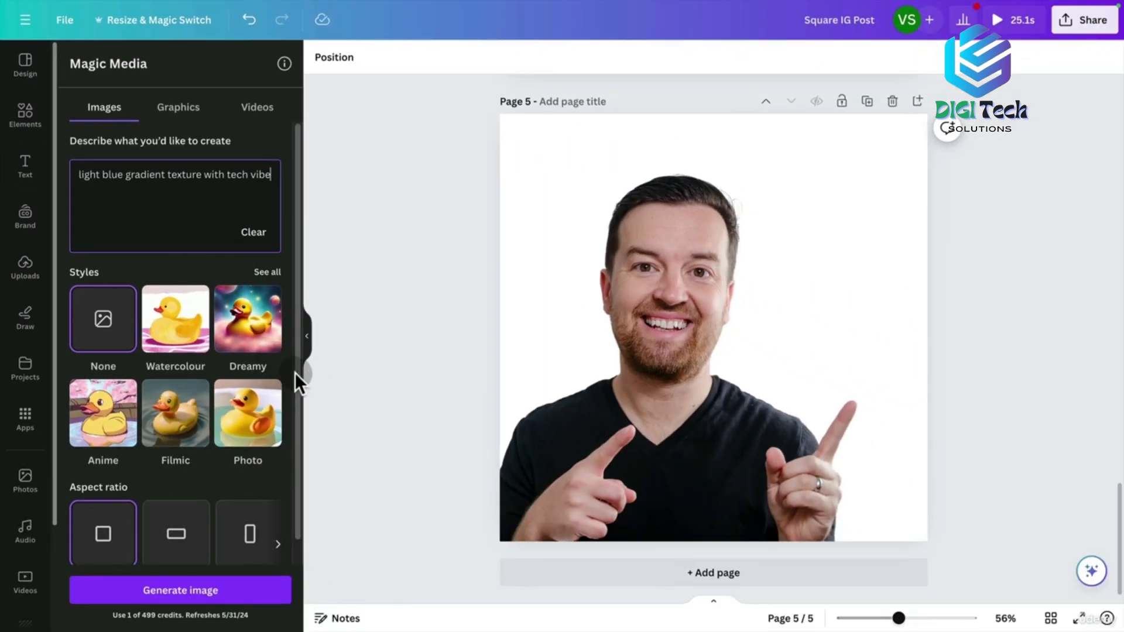
left_click_drag(300, 374, 296, 411)
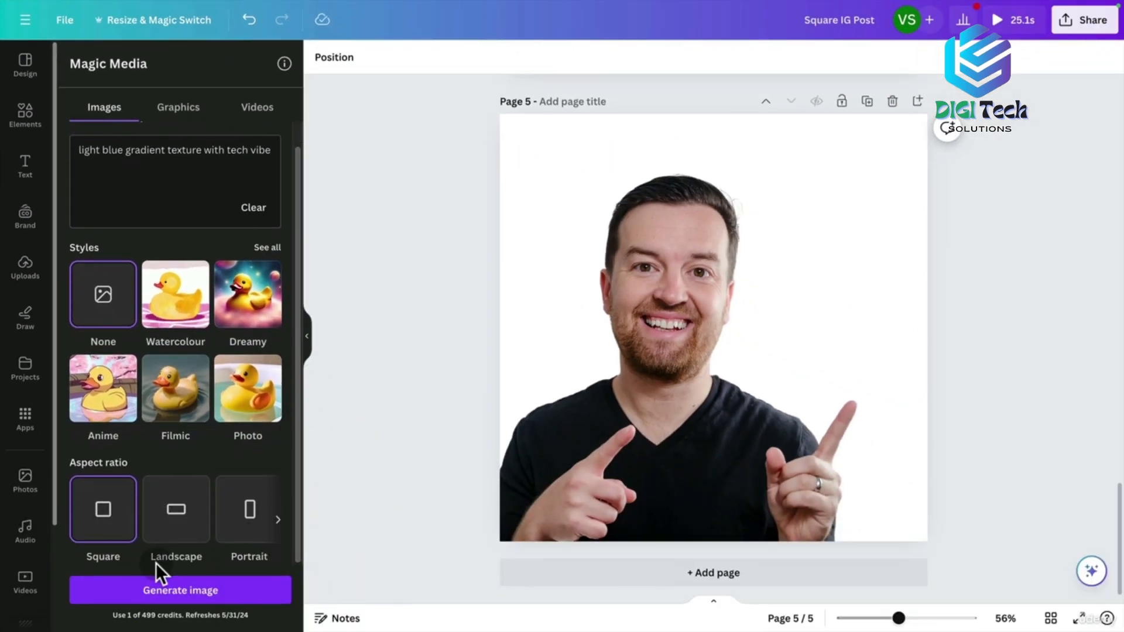
Generate the light blue textures and stretch one across page 5 behind the portrait.
left_click(152, 602)
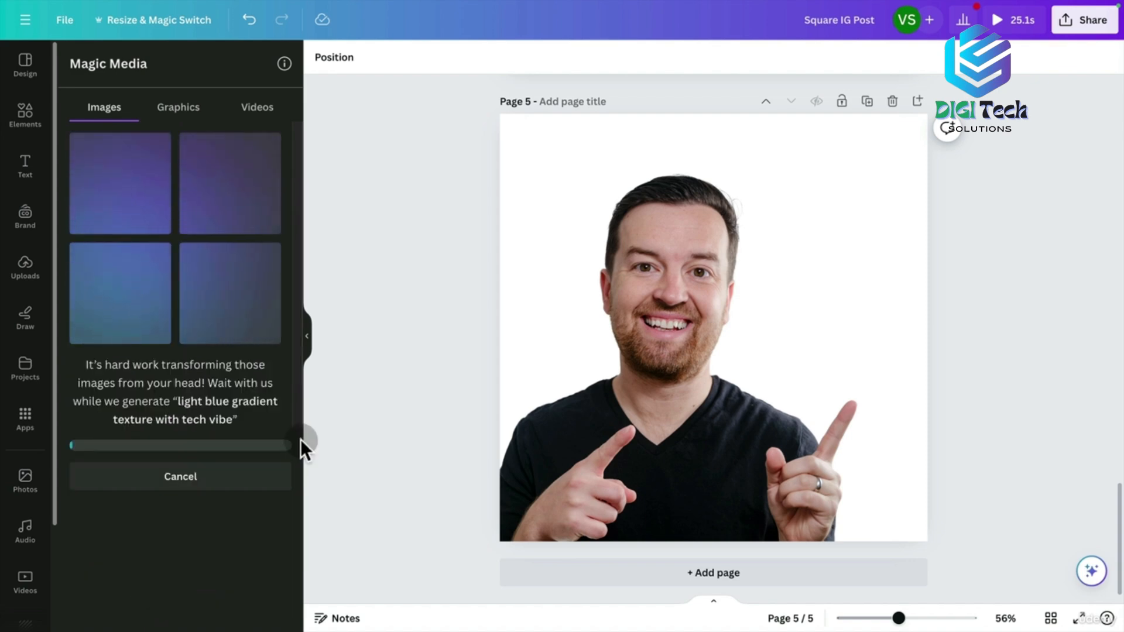
left_click(550, 188)
left_click_drag(705, 306, 612, 394)
left_click_drag(739, 302, 981, 120)
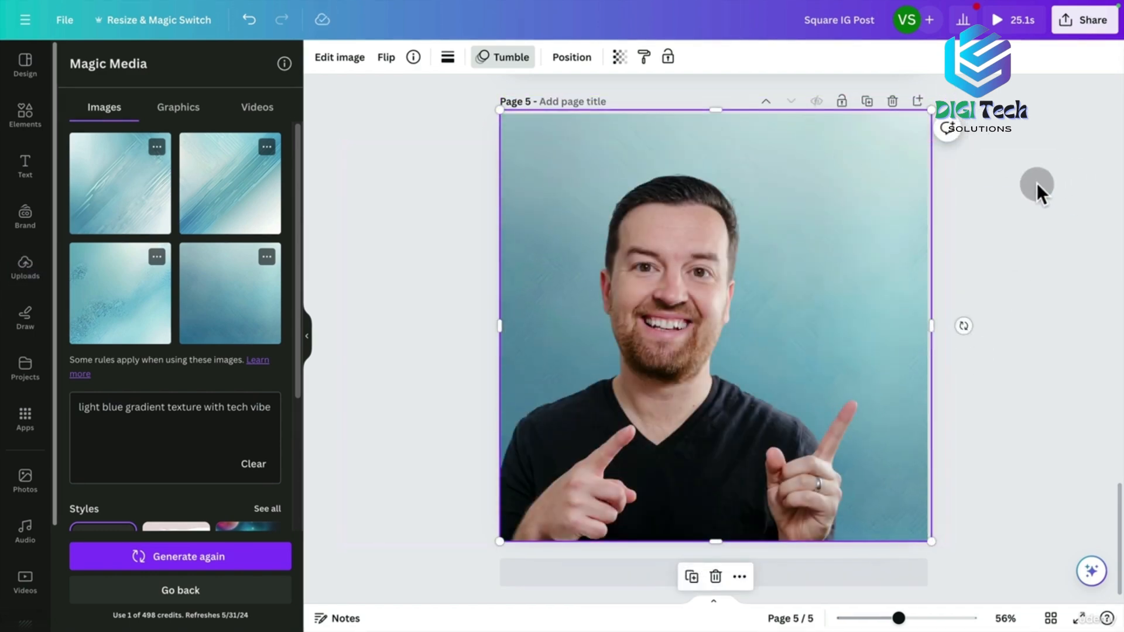
left_click(667, 326)
Give the portrait a drop shadow with intensity 8 and distance 25.
left_click(351, 68)
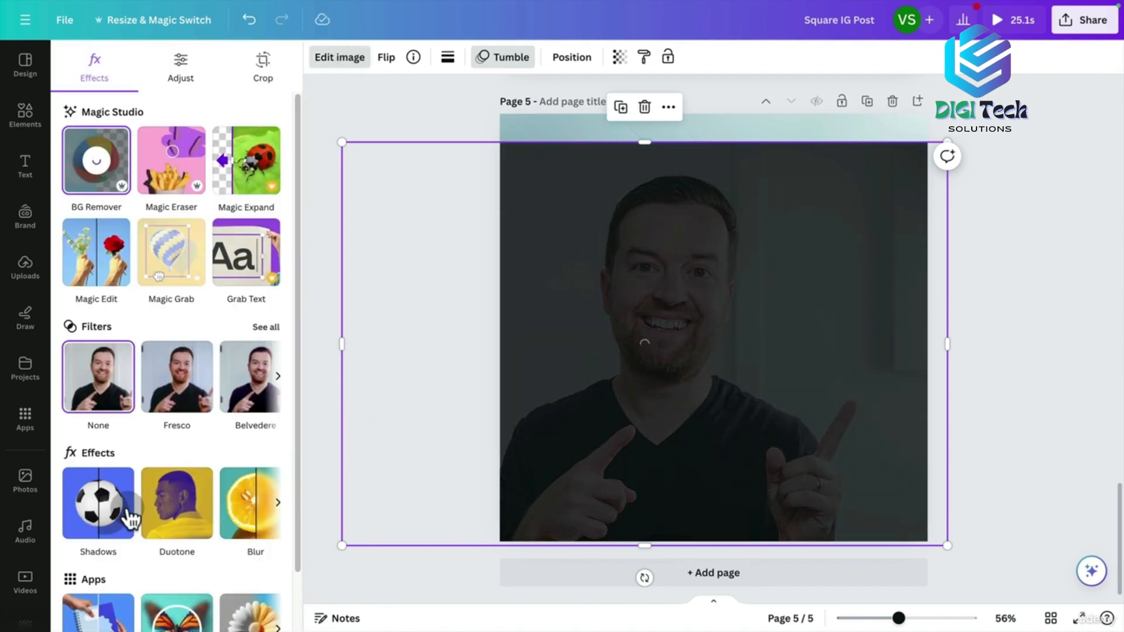
left_click(100, 501)
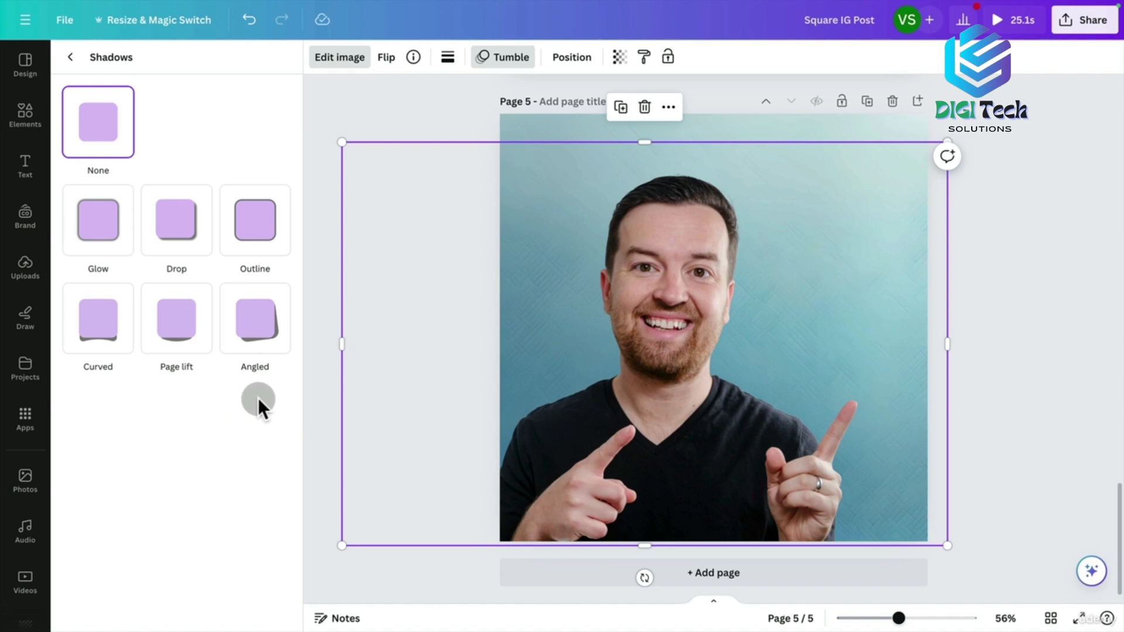
left_click(188, 238)
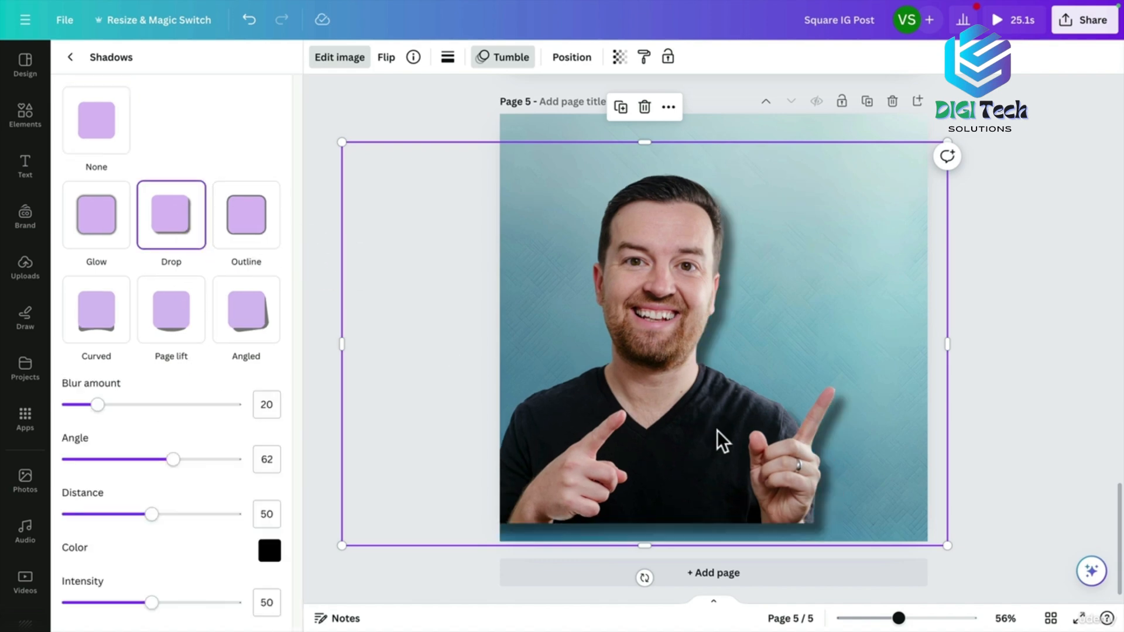
left_click_drag(151, 603, 71, 603)
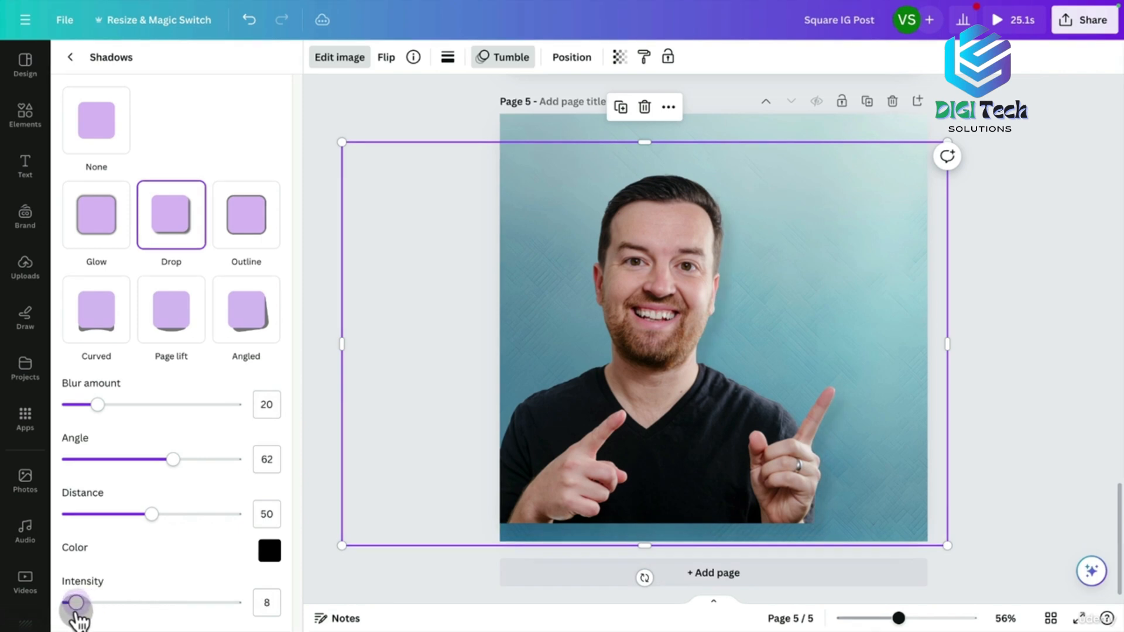
left_click_drag(589, 445, 580, 458)
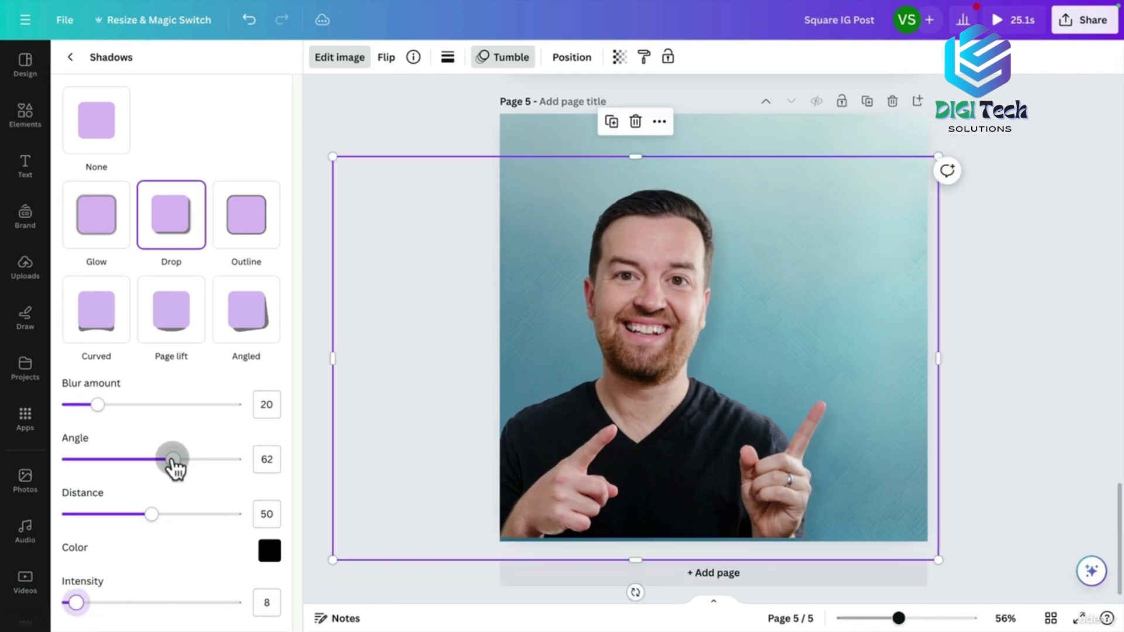
left_click_drag(147, 515, 106, 515)
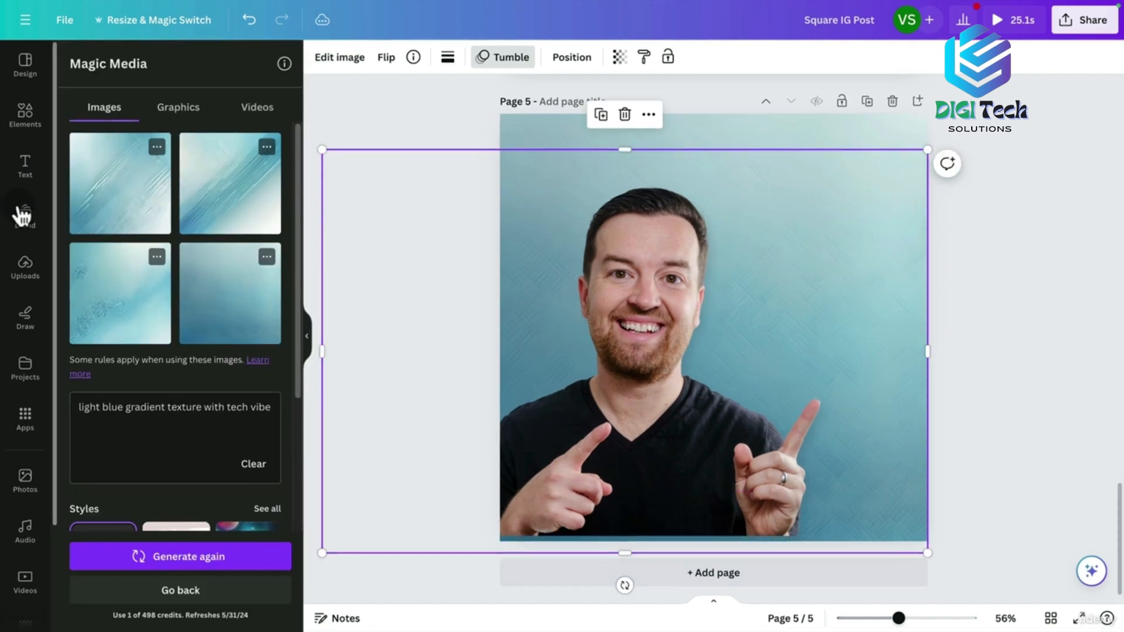
Regenerate the texture in 3D style and stretch the first cube image across page 5.
left_click_drag(298, 308, 290, 452)
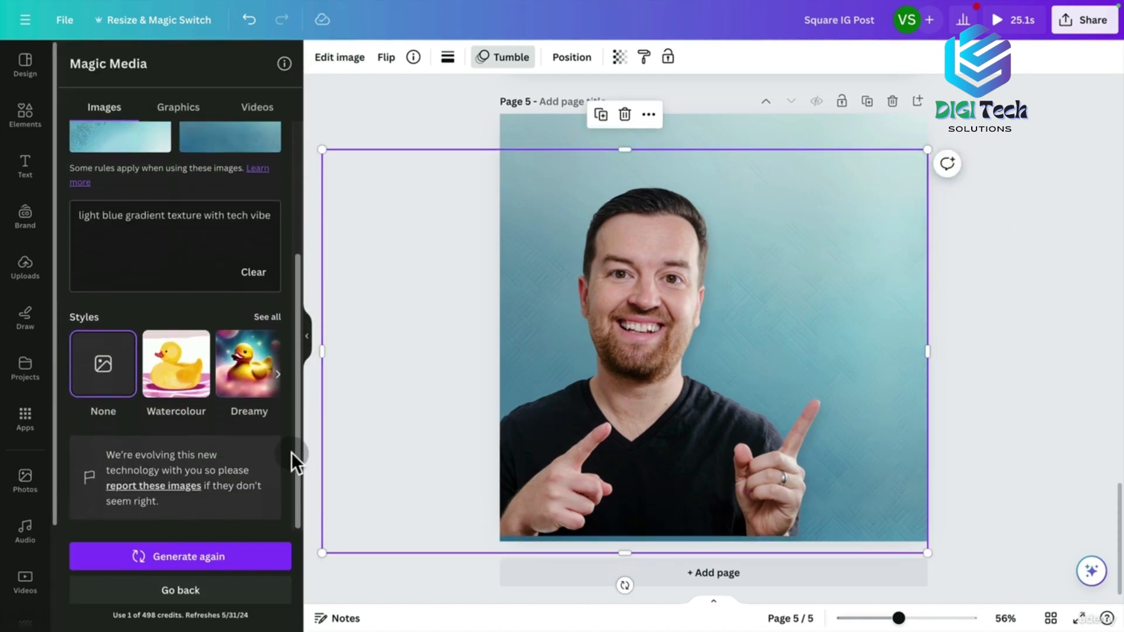
left_click(267, 318)
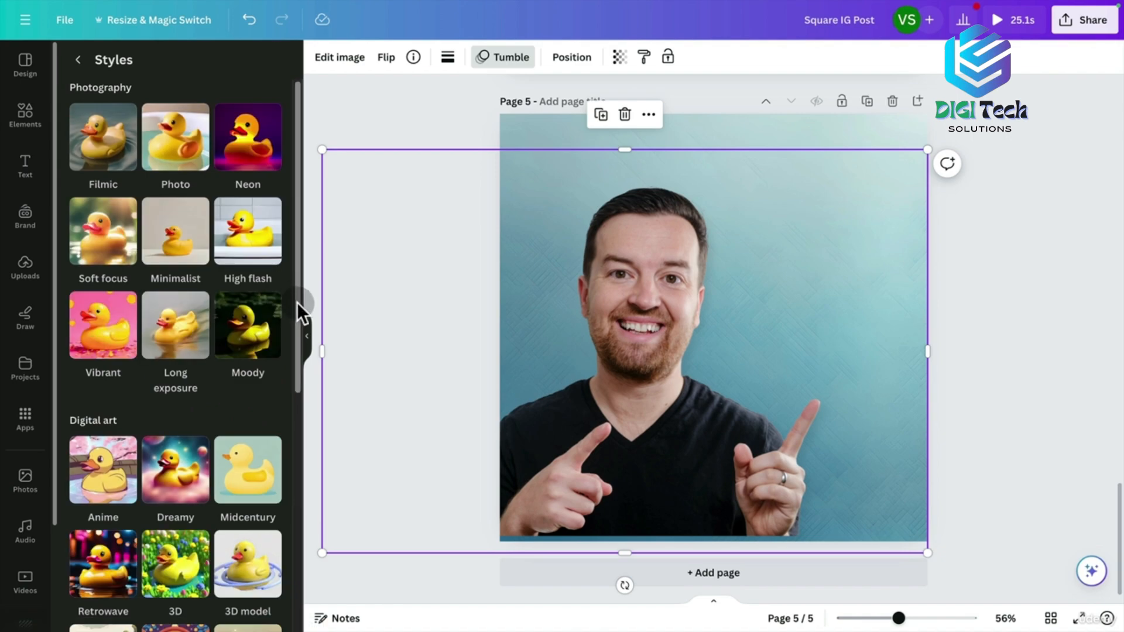
left_click_drag(296, 301, 297, 417)
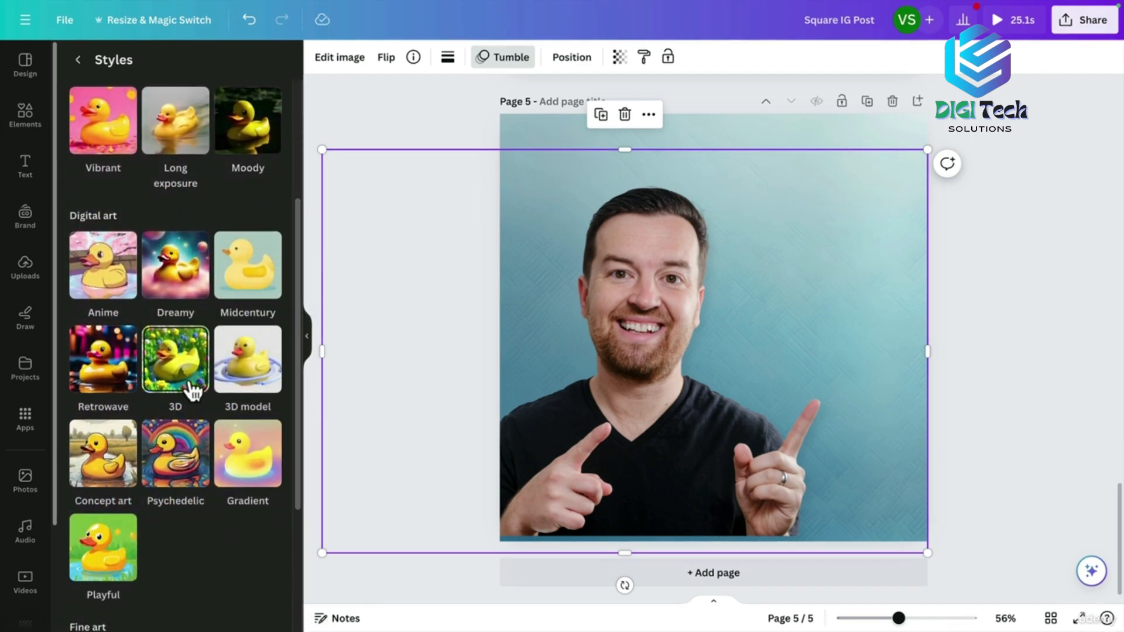
left_click(186, 380)
left_click(208, 559)
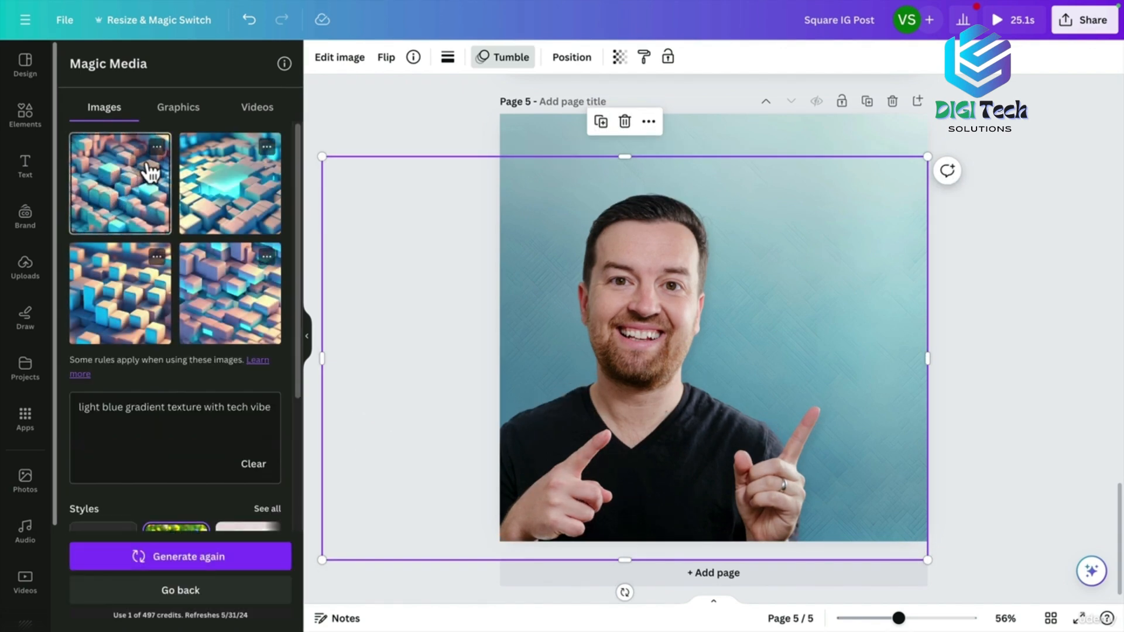
left_click(149, 202)
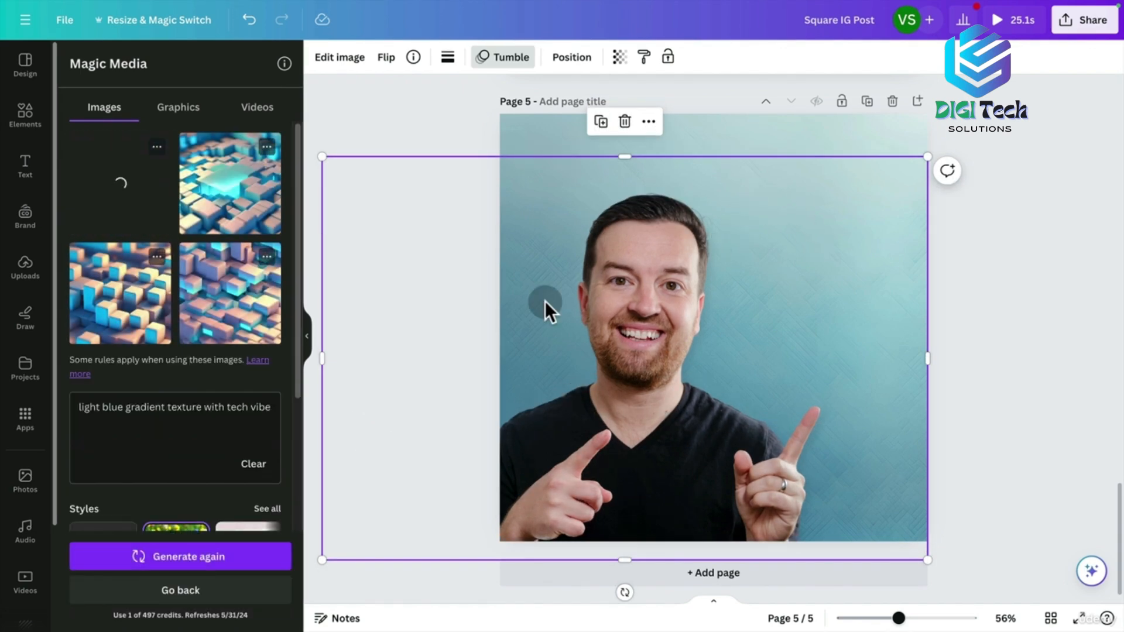
left_click_drag(679, 351, 588, 447)
left_click_drag(732, 306, 975, 130)
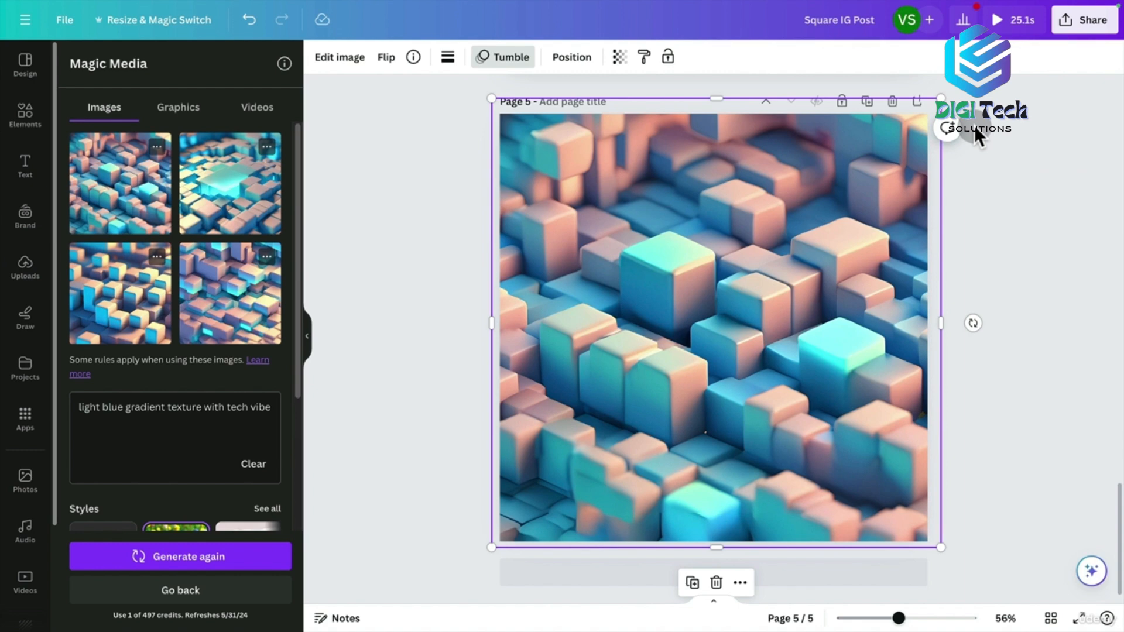
Send the cube image behind the portrait, fade it to 21 transparency, then delete it.
key("super+minus")
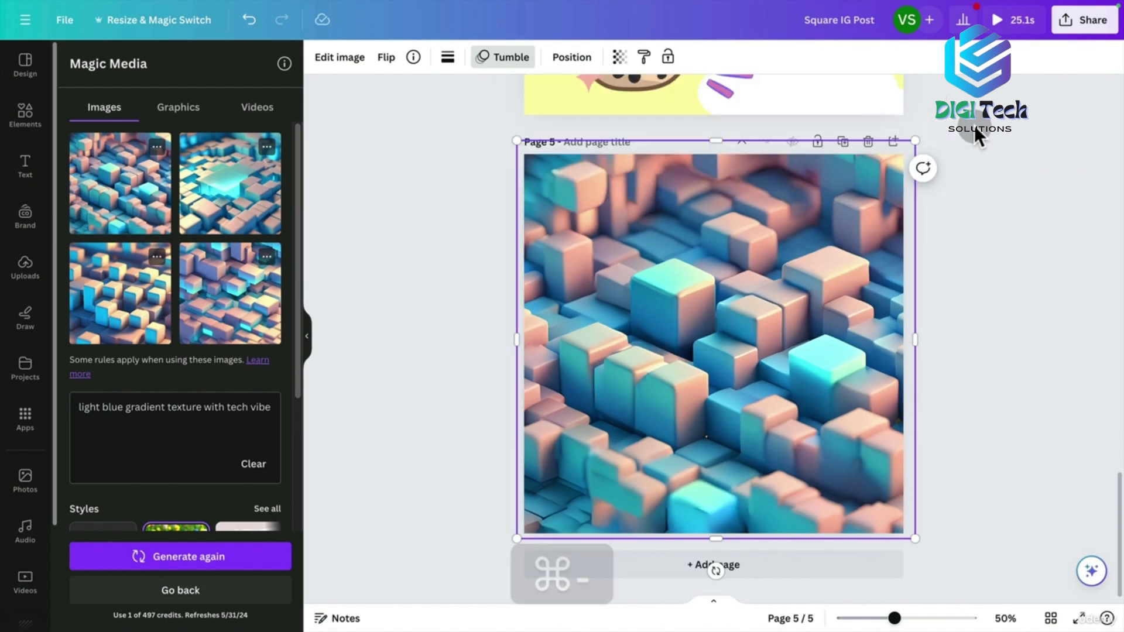
key("super+equal")
key("super+bracketleft")
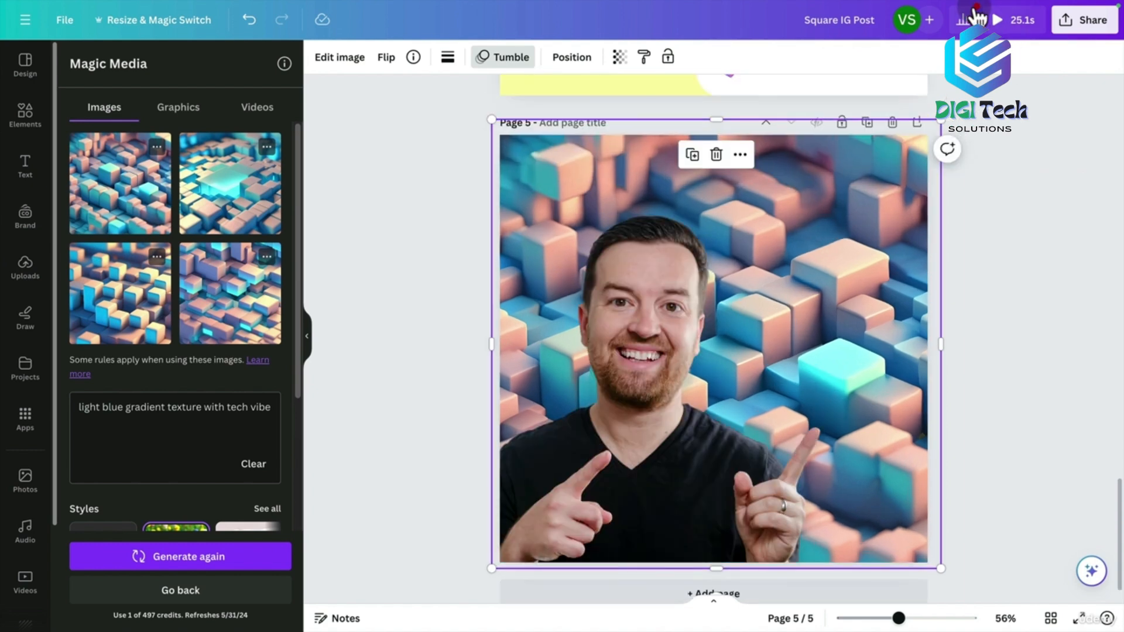
left_click(620, 57)
left_click_drag(561, 120, 506, 126)
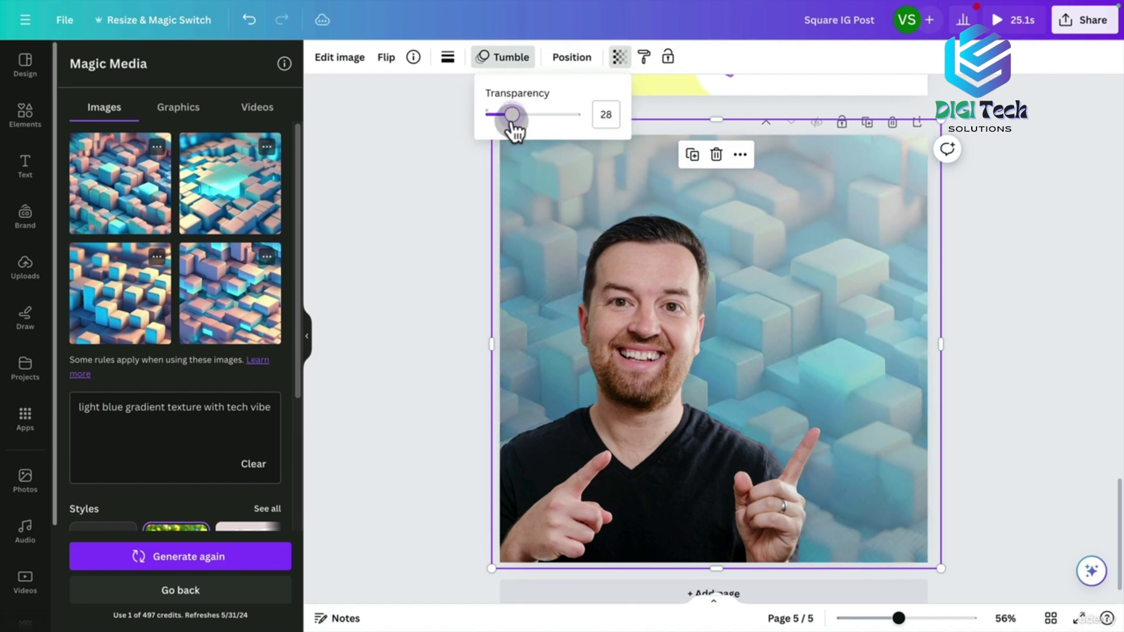
left_click(585, 244)
key("BackSpace")
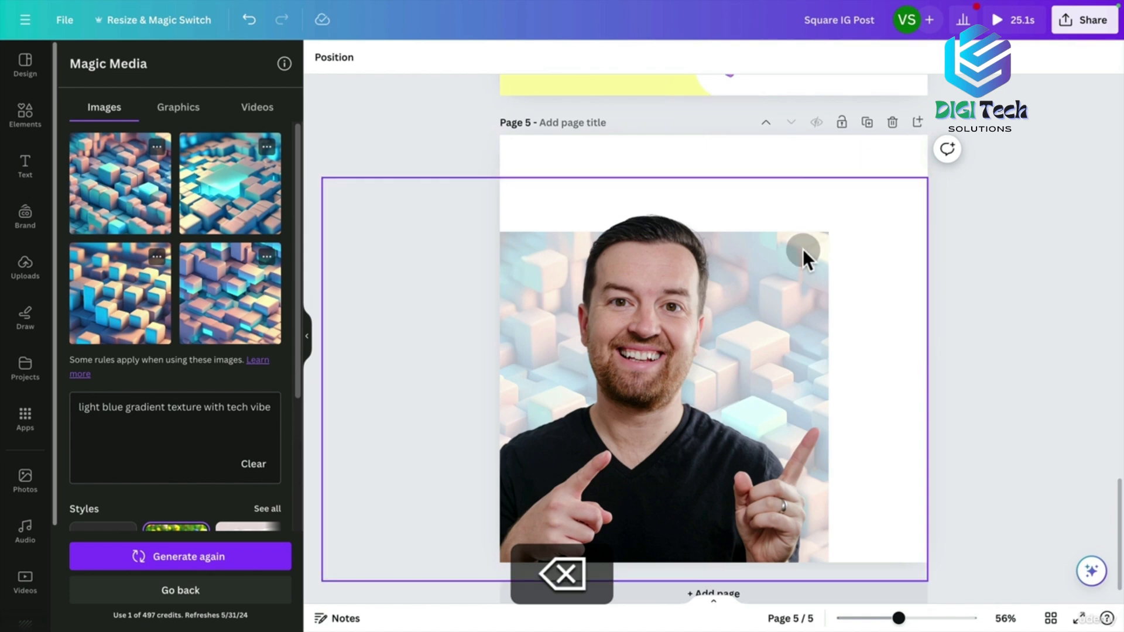
Stretch the cube backdrop across the page and set the page background to light blue.
left_click(820, 255)
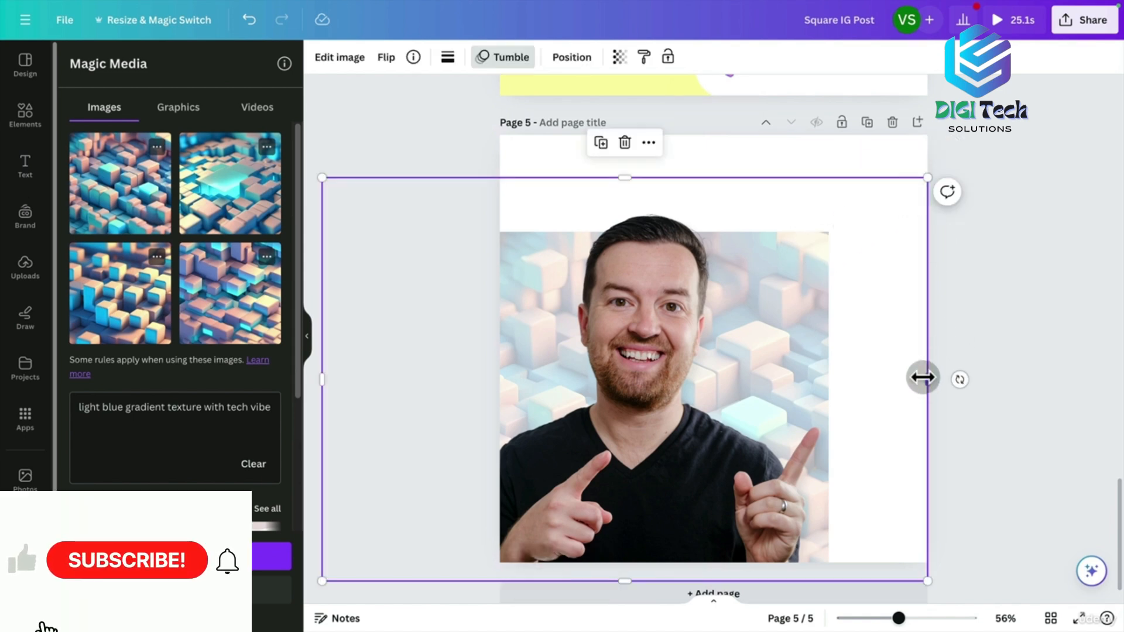
left_click_drag(922, 377, 791, 381)
left_click_drag(835, 235, 932, 129)
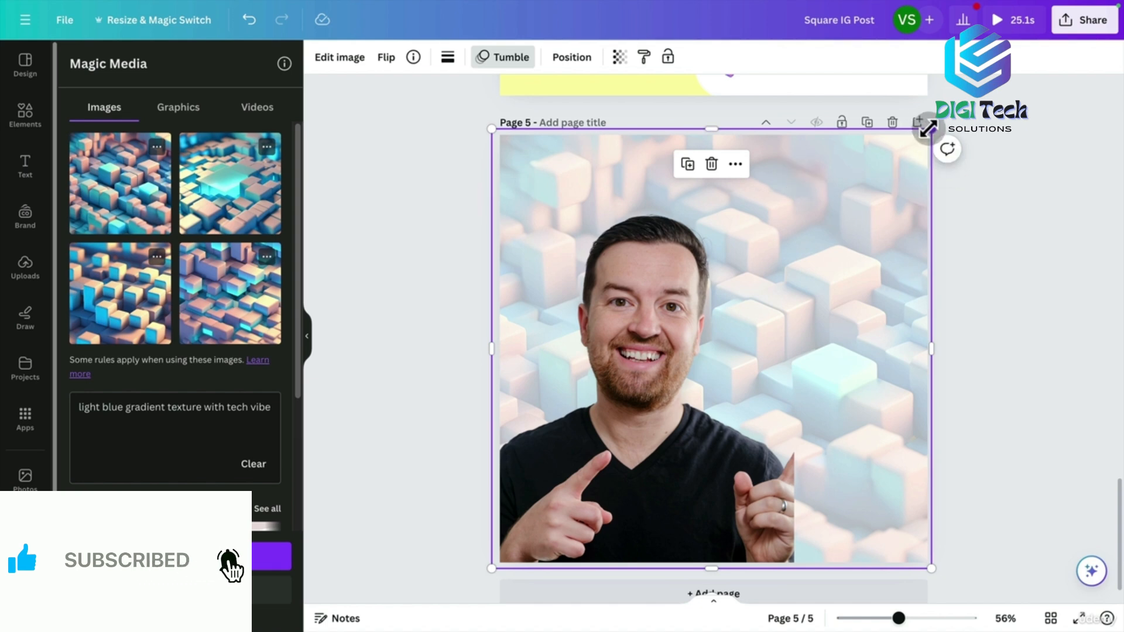
left_click(877, 156)
left_click(319, 58)
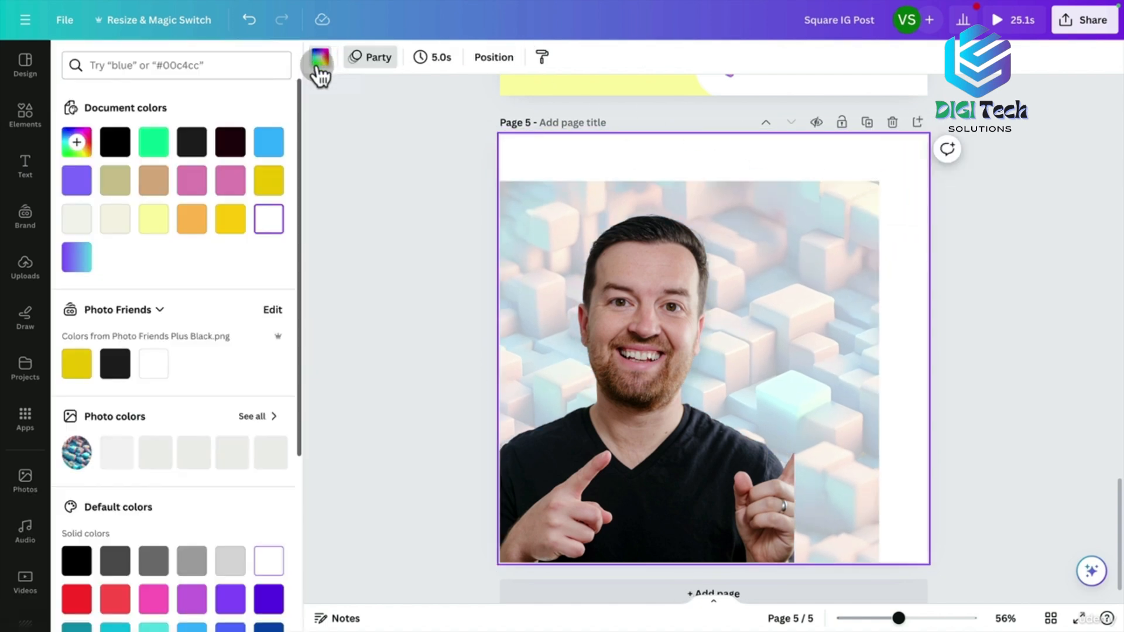
left_click(263, 156)
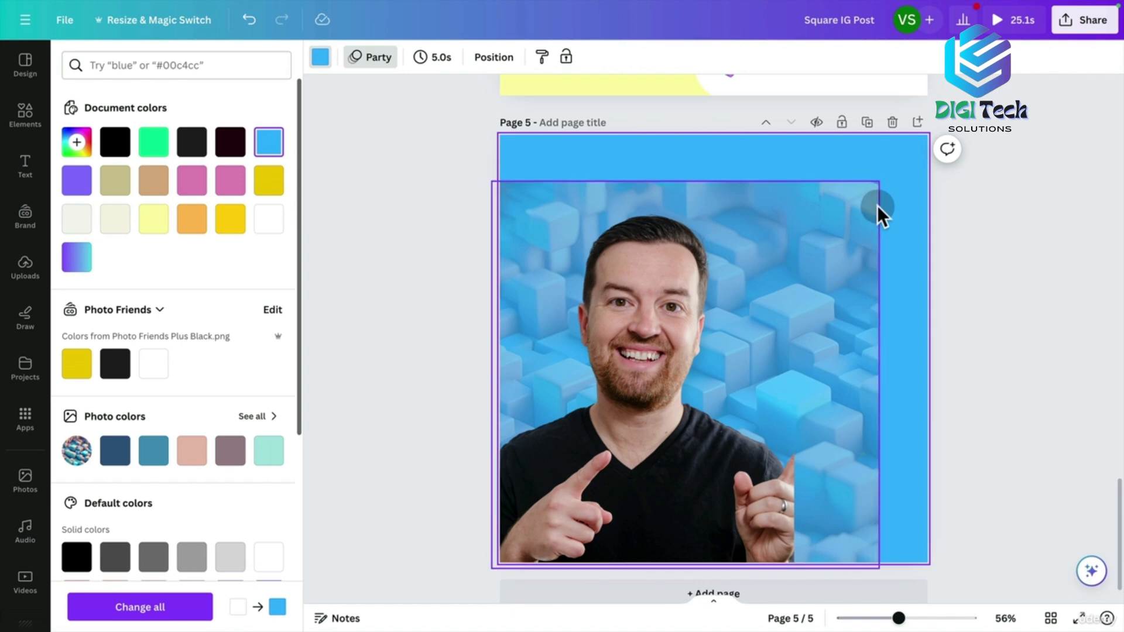
Enlarge and widen the photo so it covers the page edges.
left_click(859, 199)
left_click_drag(880, 181, 938, 141)
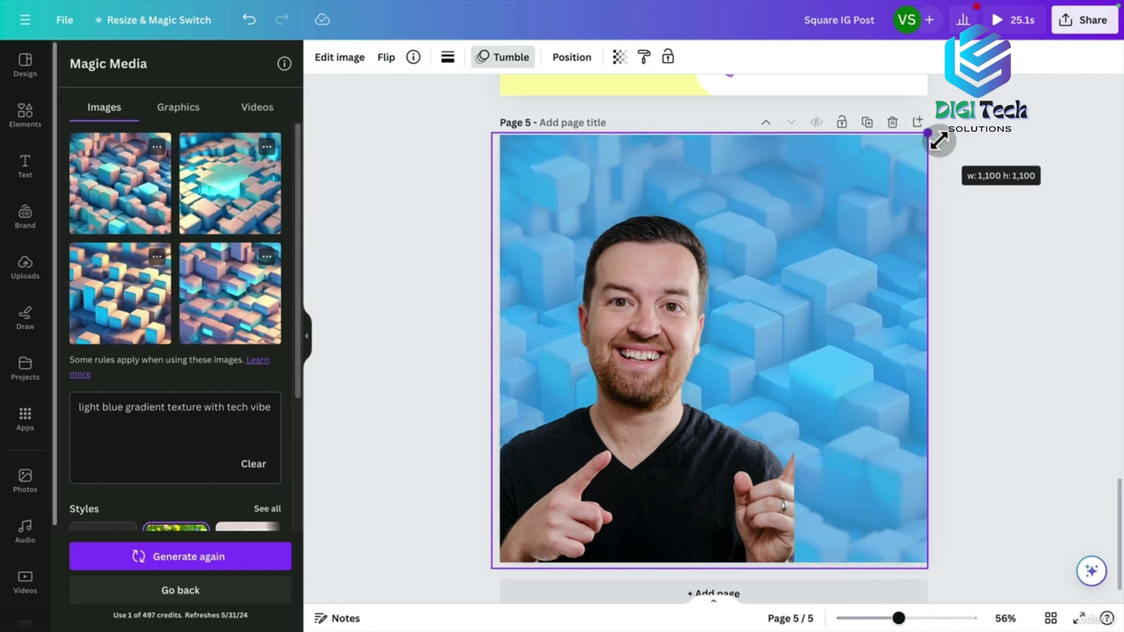
left_click_drag(792, 381, 825, 383)
left_click(1005, 314)
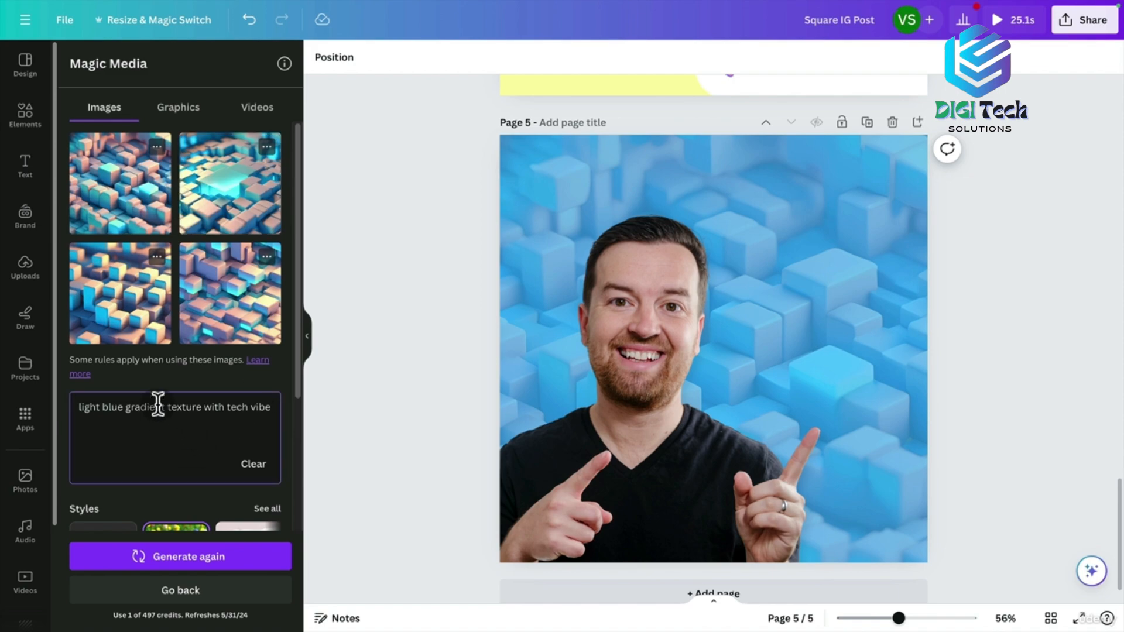
Generate gray grunge textures and place one behind the portrait, covering page 5.
left_click_drag(206, 407, 270, 406)
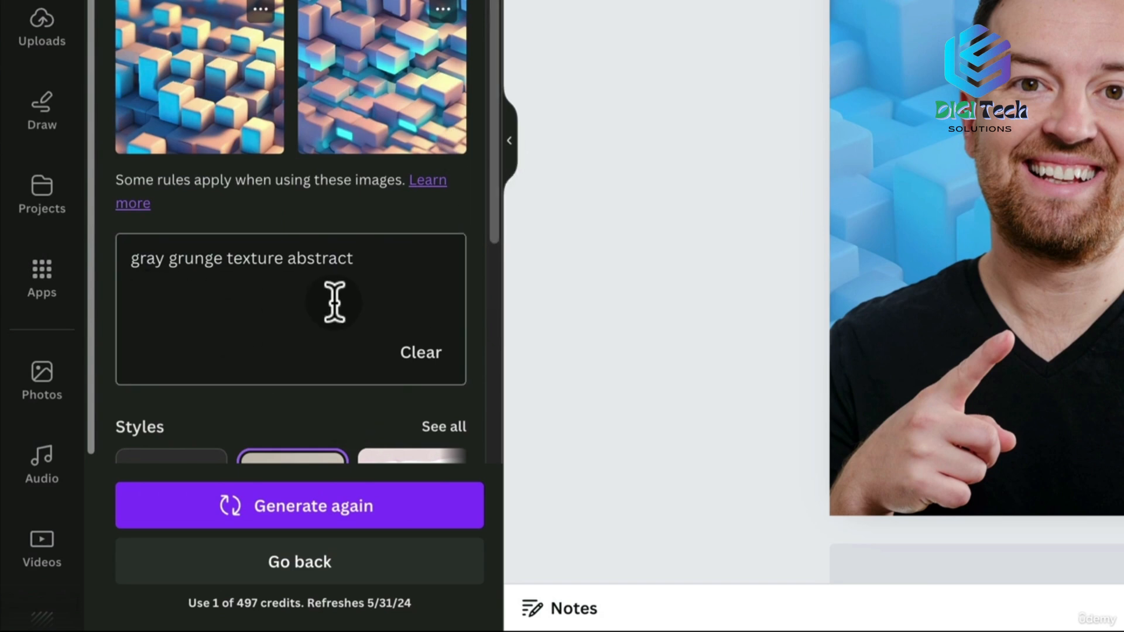
left_click(249, 506)
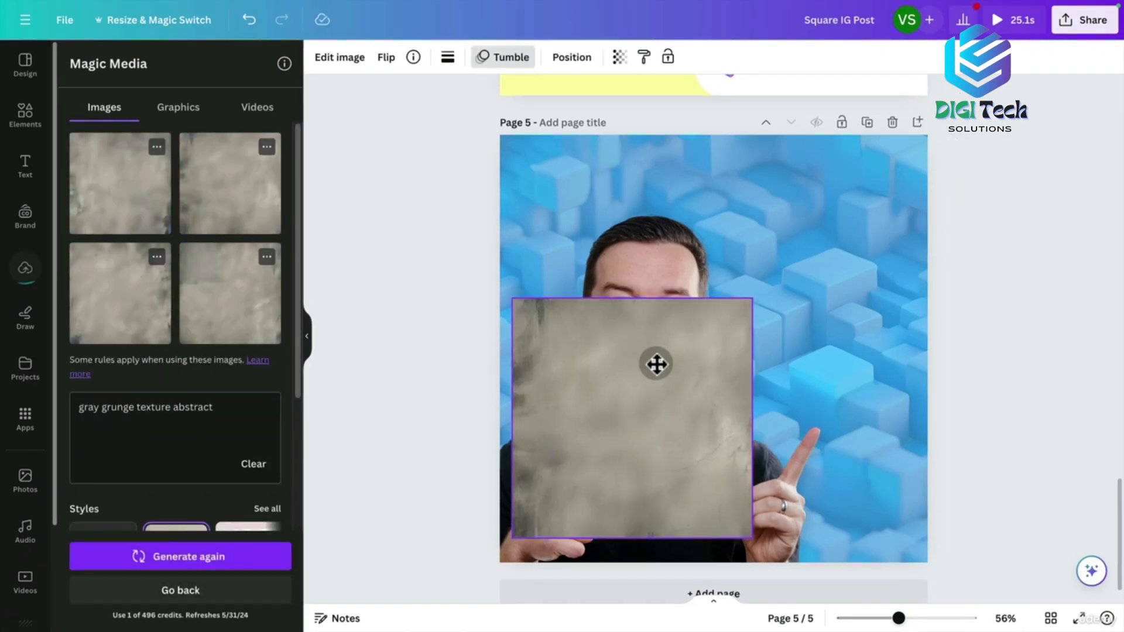
left_click_drag(657, 364, 639, 384)
left_click_drag(724, 321, 973, 165)
left_click_drag(853, 212, 855, 209)
key("super+bracketleft")
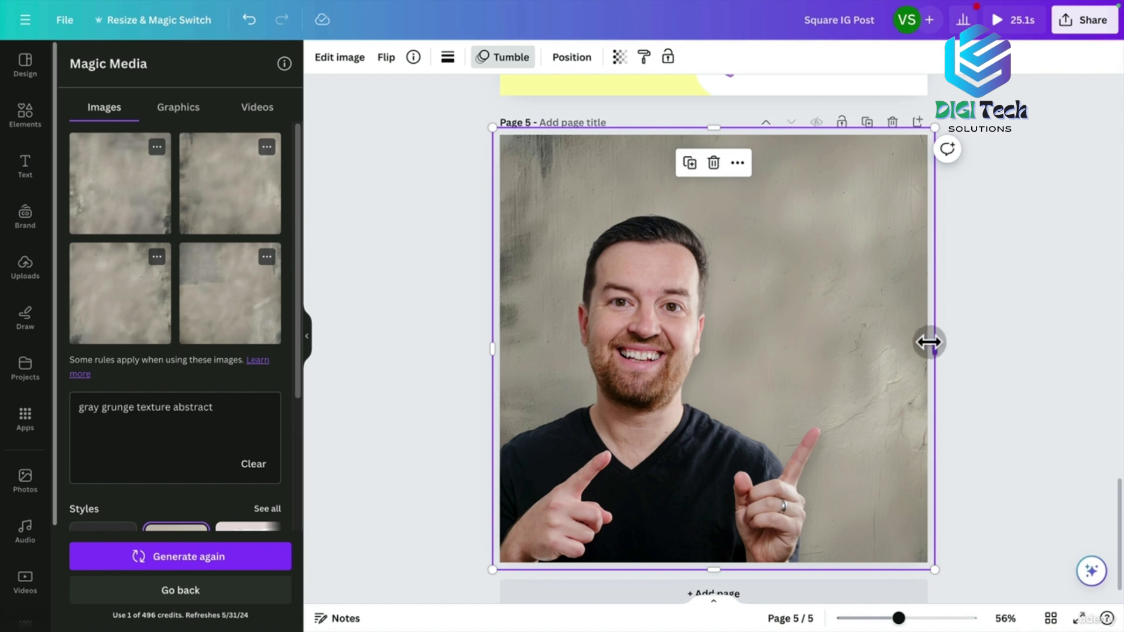
left_click_drag(935, 565, 1061, 592)
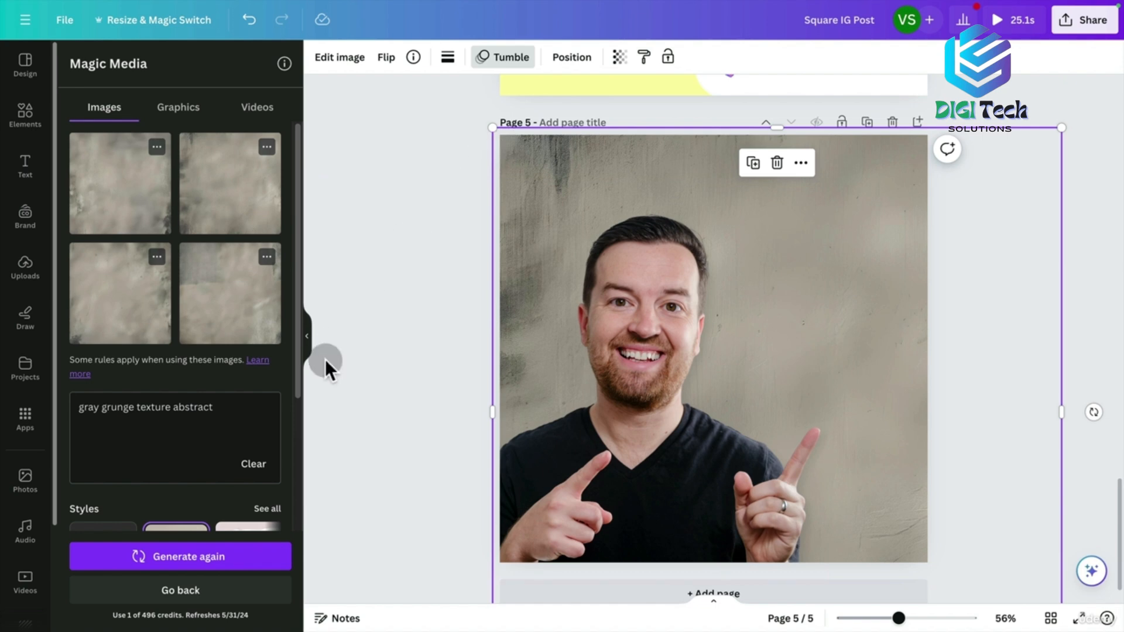
Regenerate the grunge textures in Moody style and resize the image over page 5.
left_click_drag(300, 350, 296, 520)
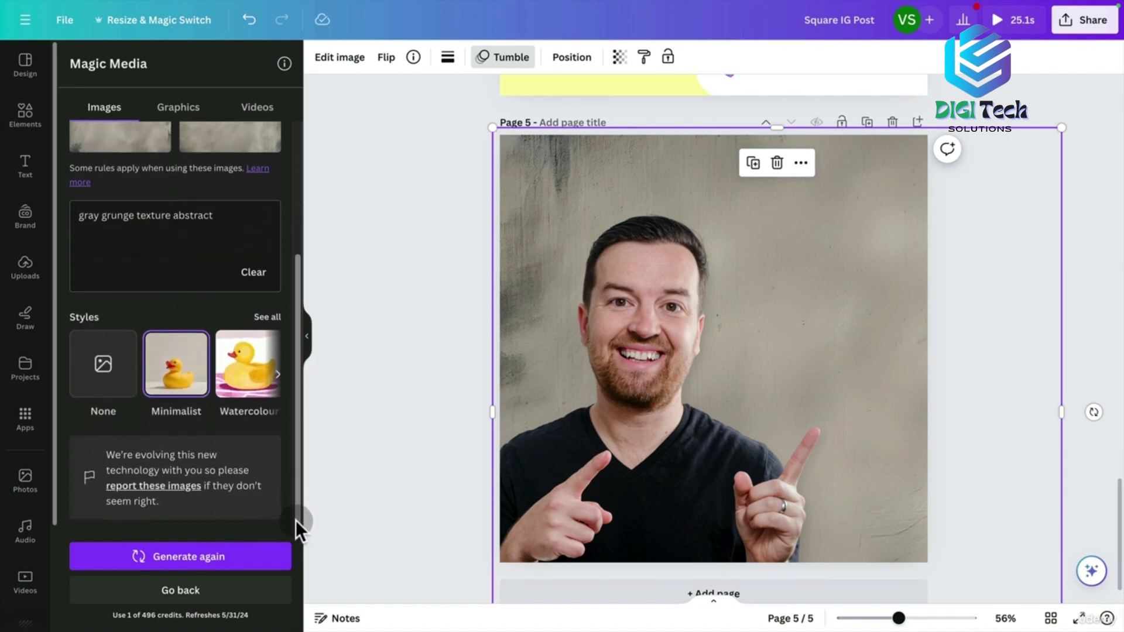
left_click(264, 319)
left_click(264, 302)
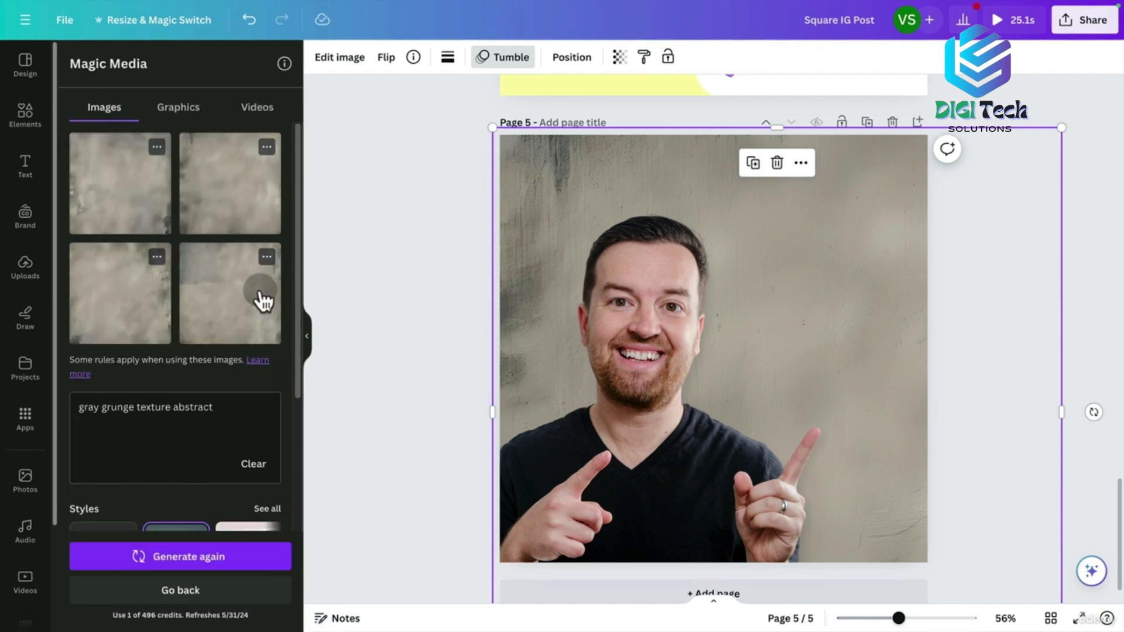
left_click(198, 563)
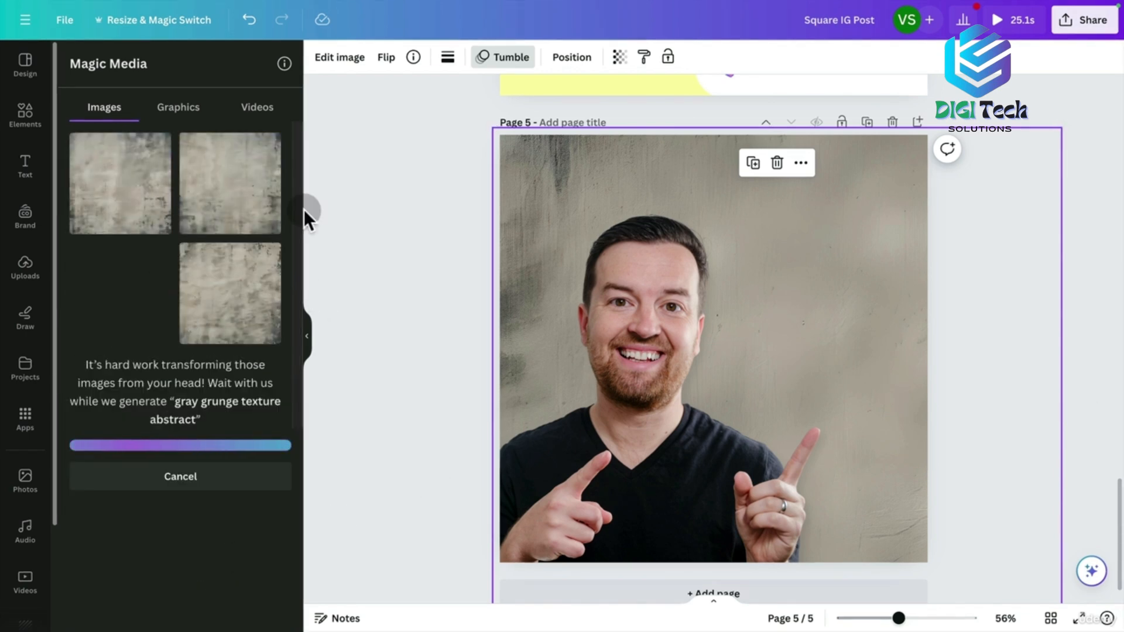
left_click(409, 183)
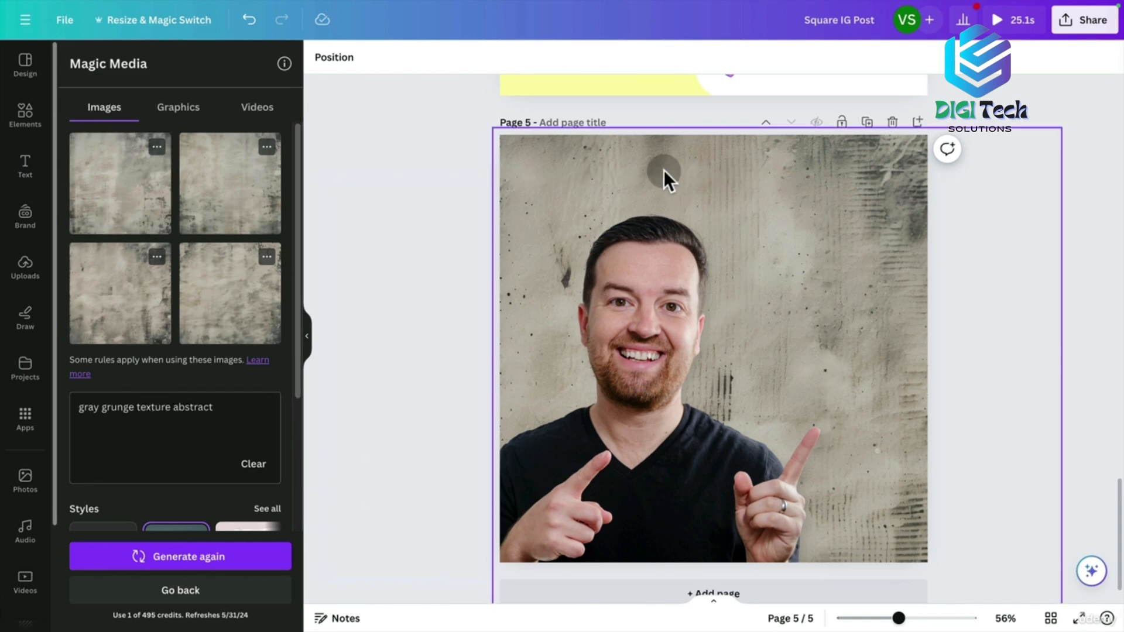
left_click(595, 156)
left_click_drag(1061, 129, 919, 250)
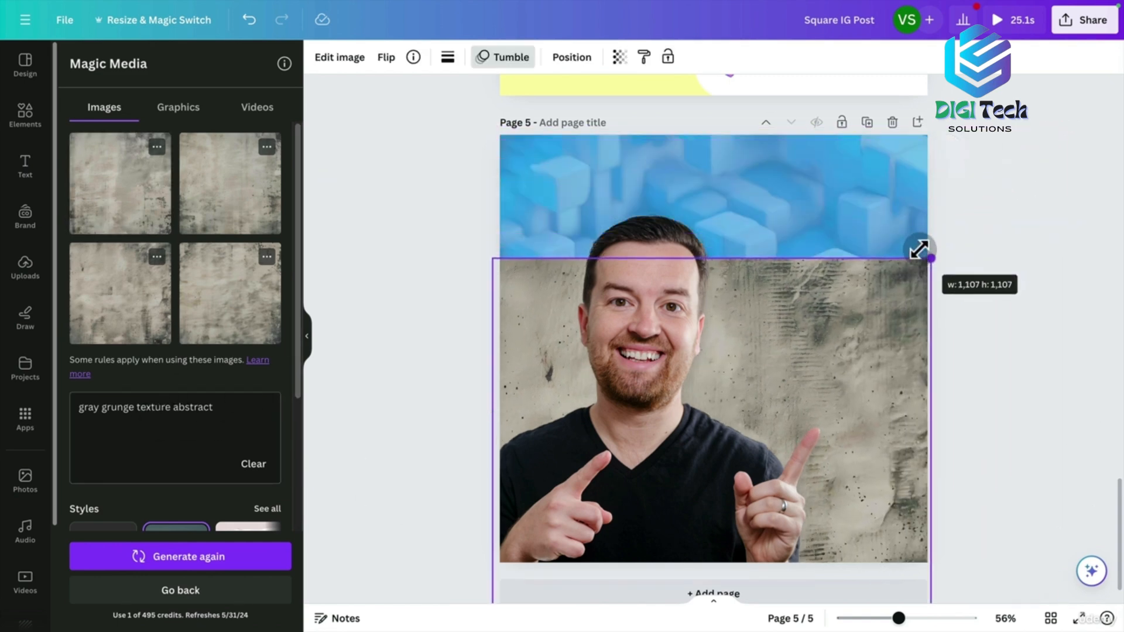
left_click_drag(867, 351, 886, 223)
Give the 'Can't Bold a Font?' text a black Outline effect.
left_click(1080, 141)
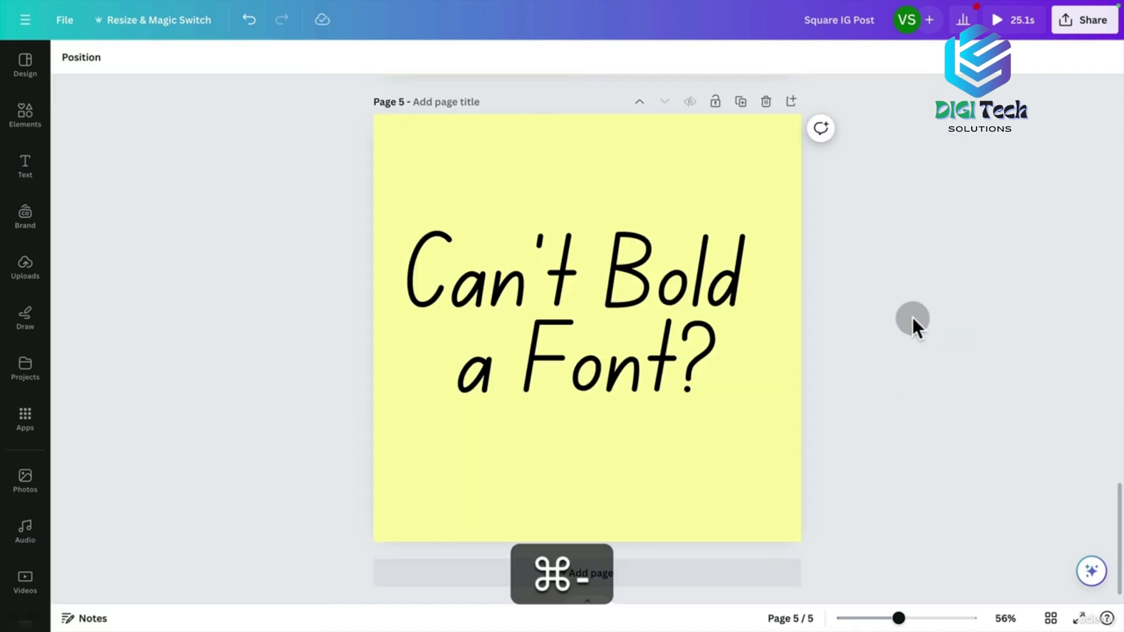
left_click(575, 306)
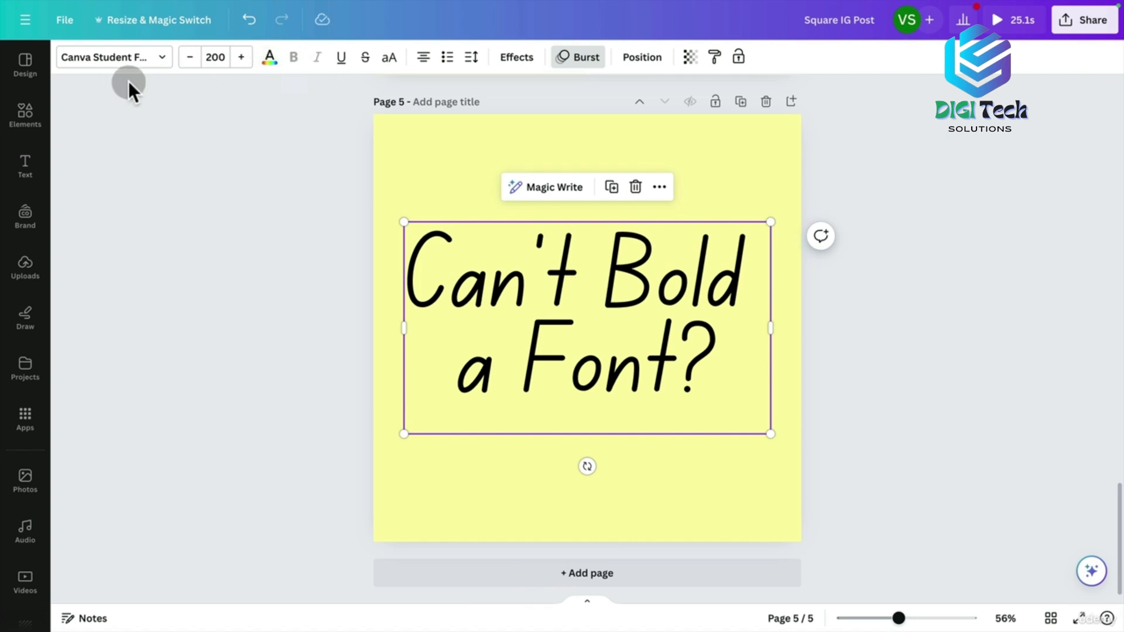
left_click(163, 58)
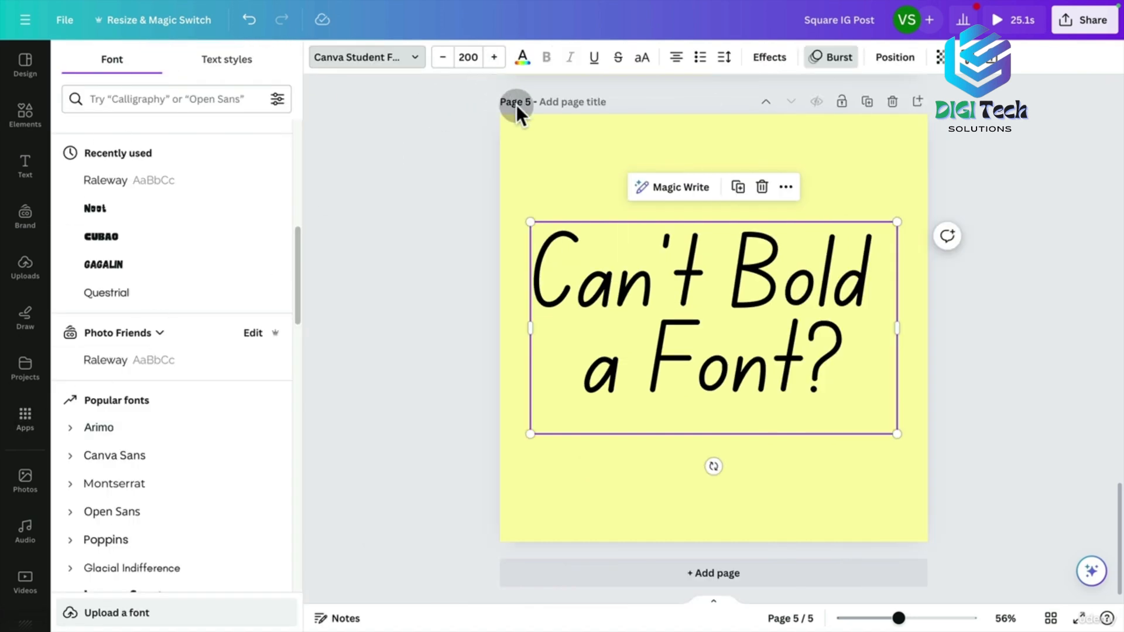
left_click(772, 58)
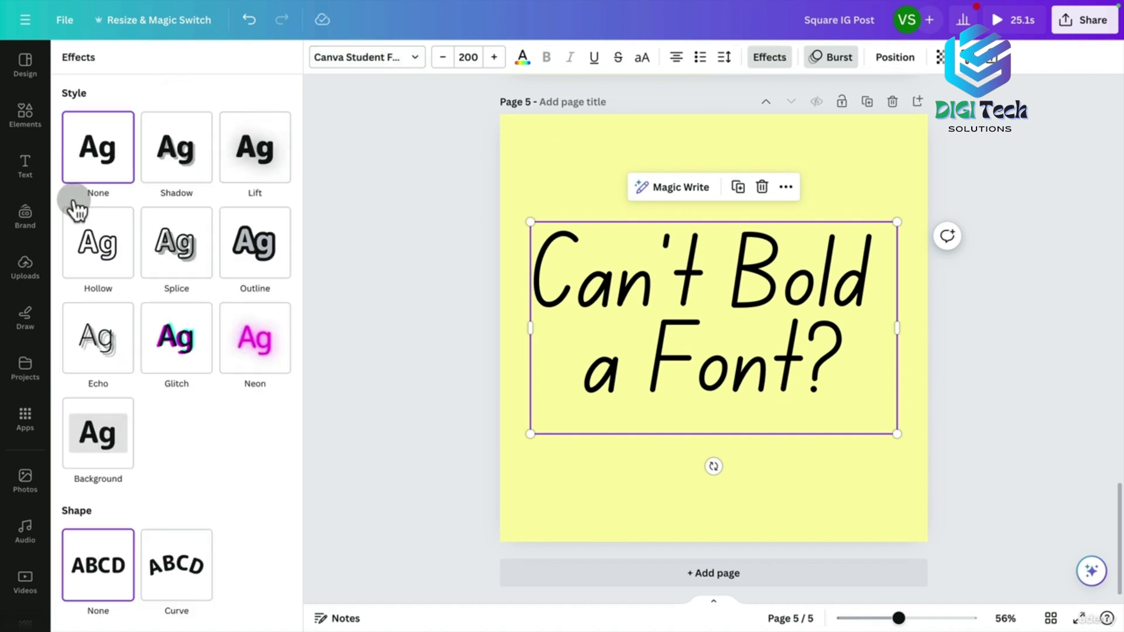
left_click(264, 257)
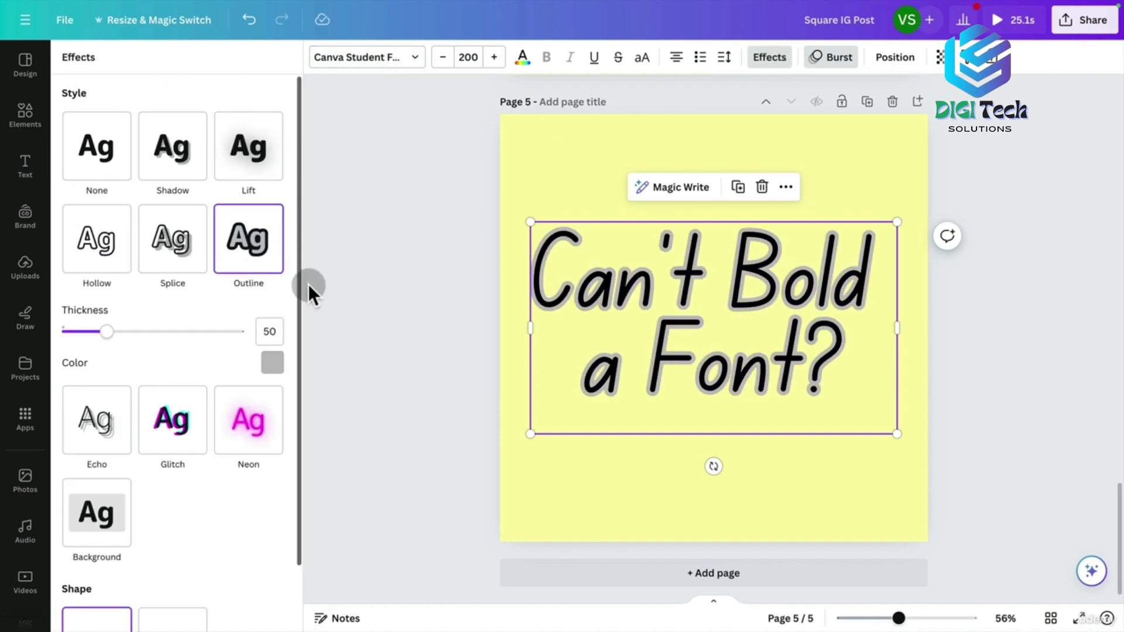
left_click(272, 366)
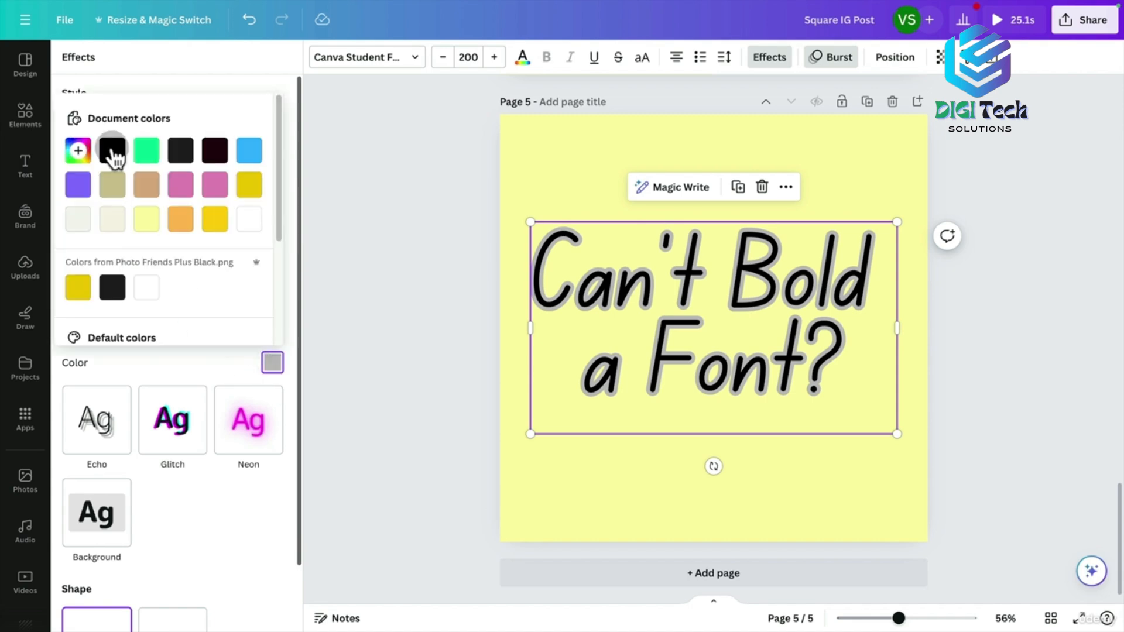
left_click(112, 152)
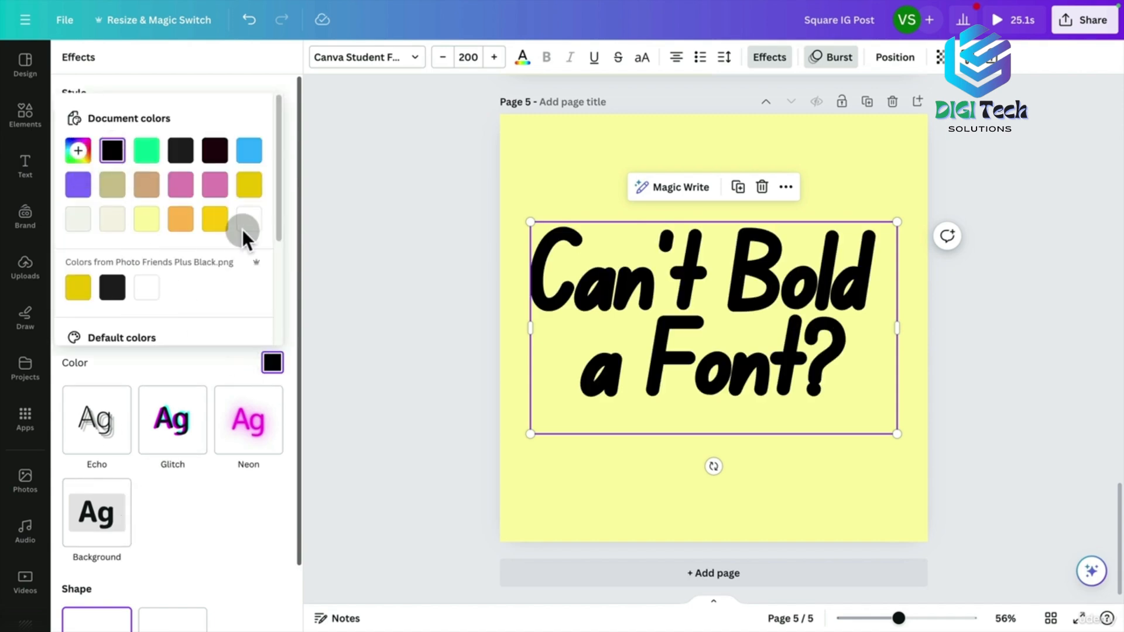
left_click(285, 216)
Set the outline thickness to 39.
mouse_move(96, 336)
left_mouse_down()
mouse_move(107, 336)
mouse_move(75, 333)
mouse_move(83, 345)
mouse_move(127, 345)
mouse_move(83, 346)
mouse_move(100, 345)
left_mouse_up()
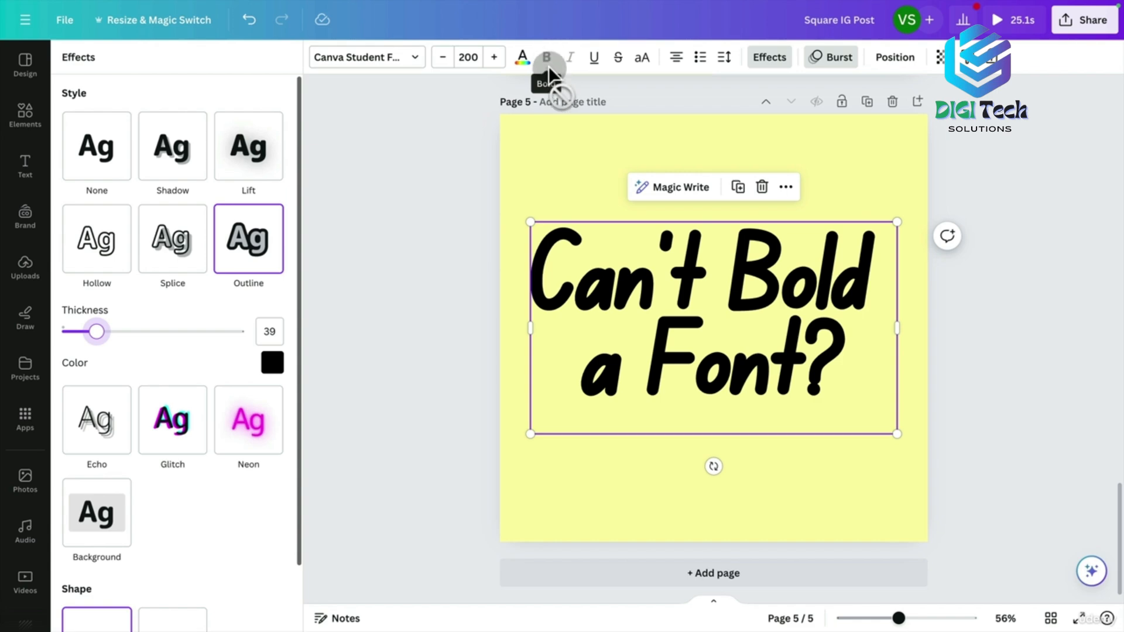
left_click(100, 331)
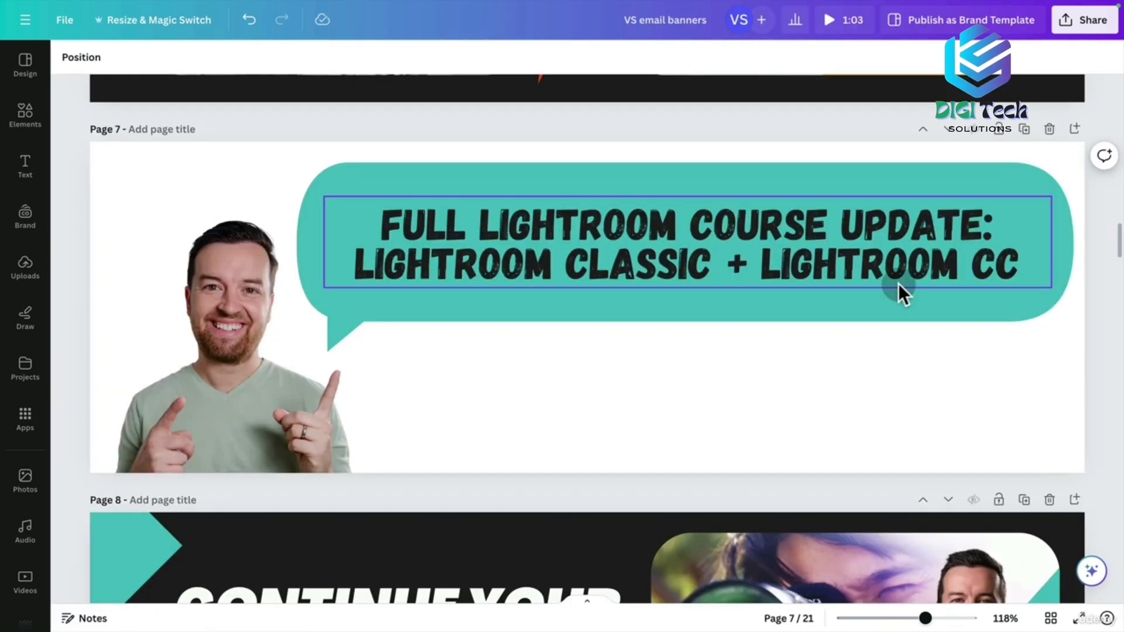
Set the email banners download to PNG, 1,200 × 400 px, covering all 21 pages.
left_click_drag(454, 485, 219, 167)
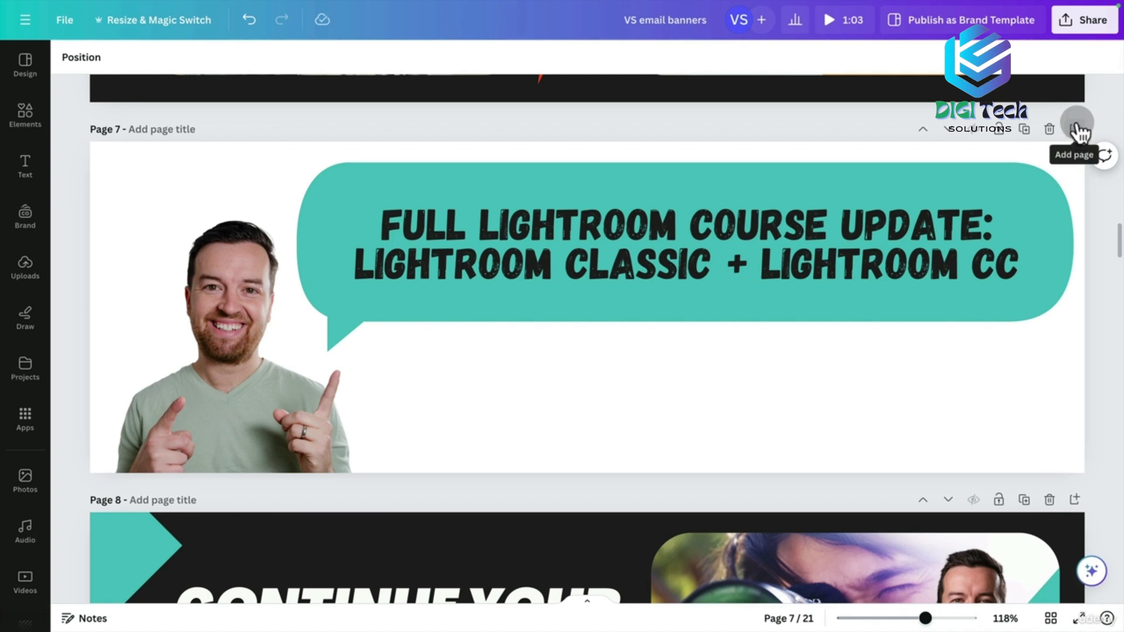
left_click(1083, 26)
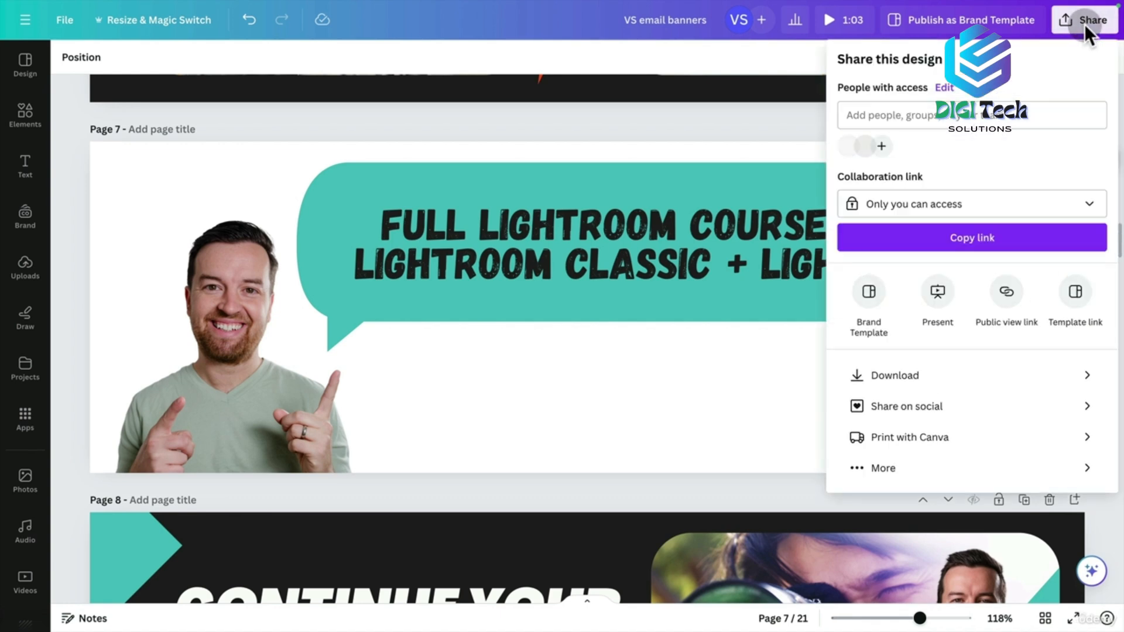
left_click(922, 375)
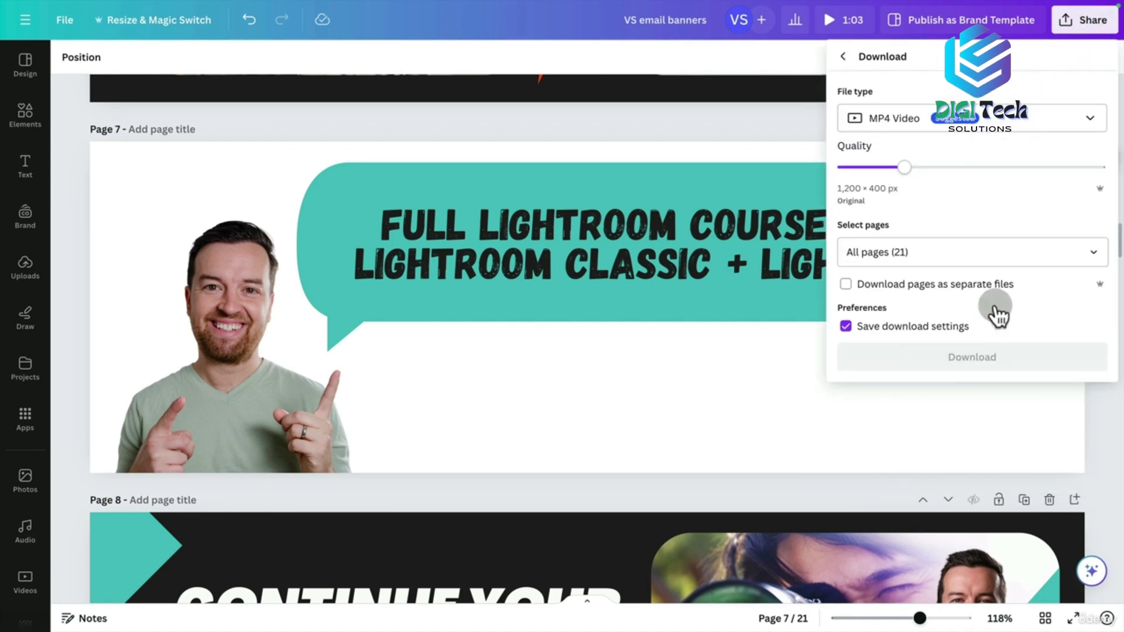
left_click(928, 122)
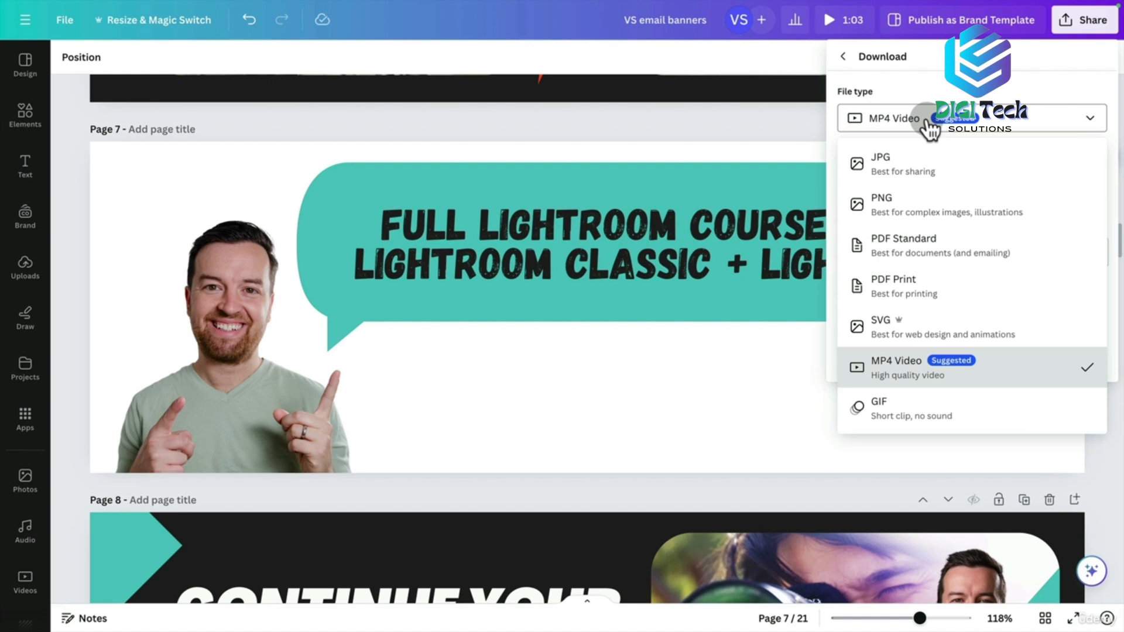
left_click(916, 201)
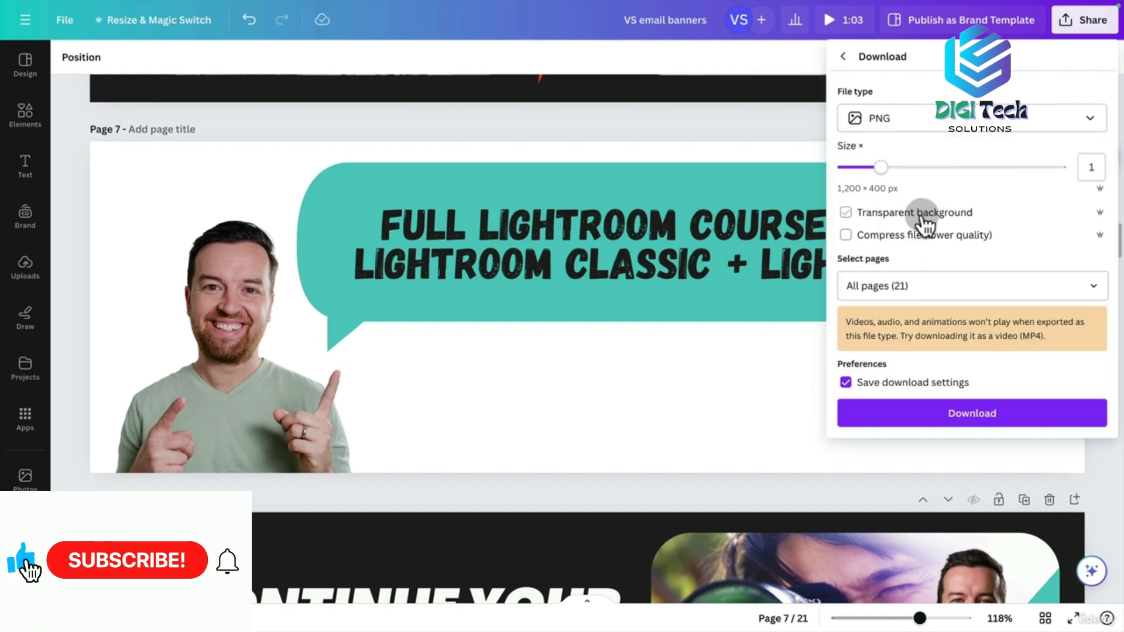
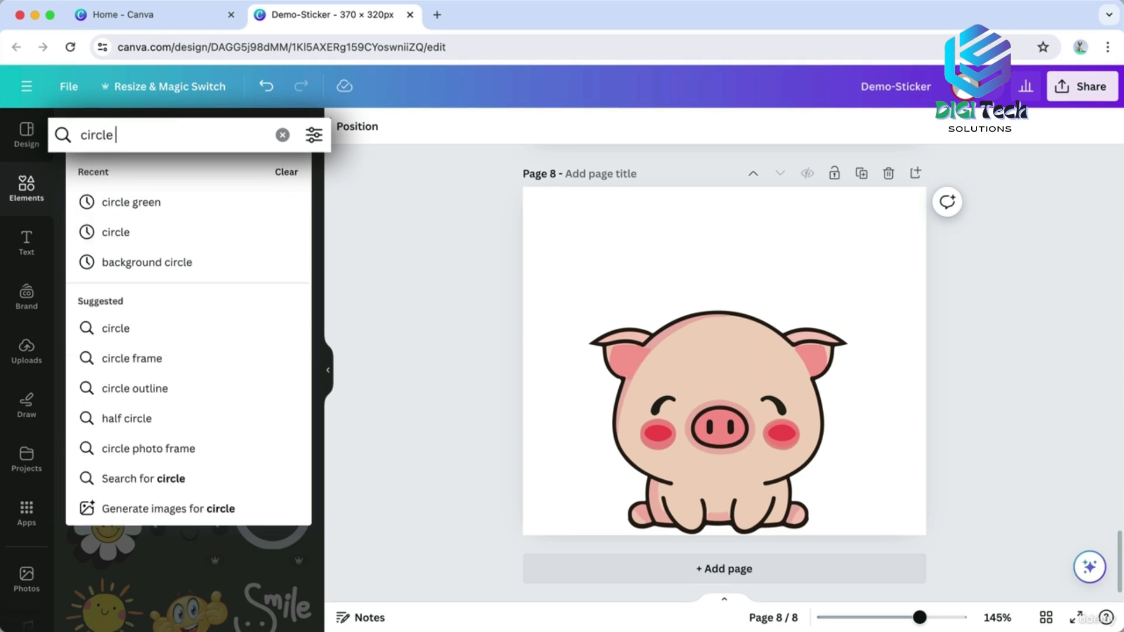
Search Elements for 'circle green' and add the green watercolour circle to page 8.
type("green")
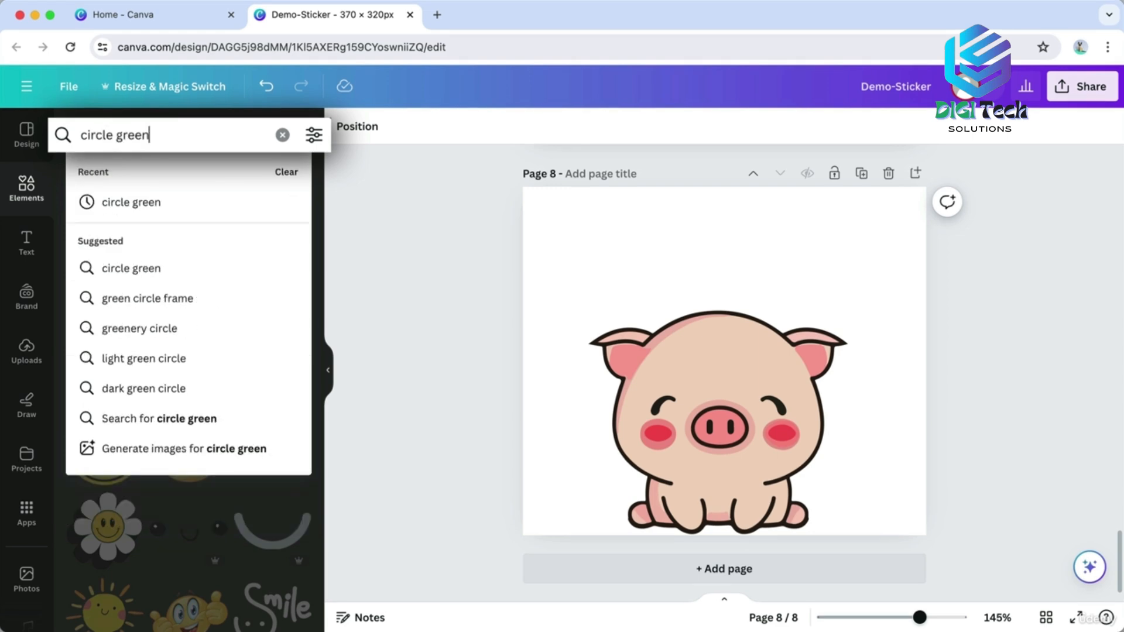
key("Return")
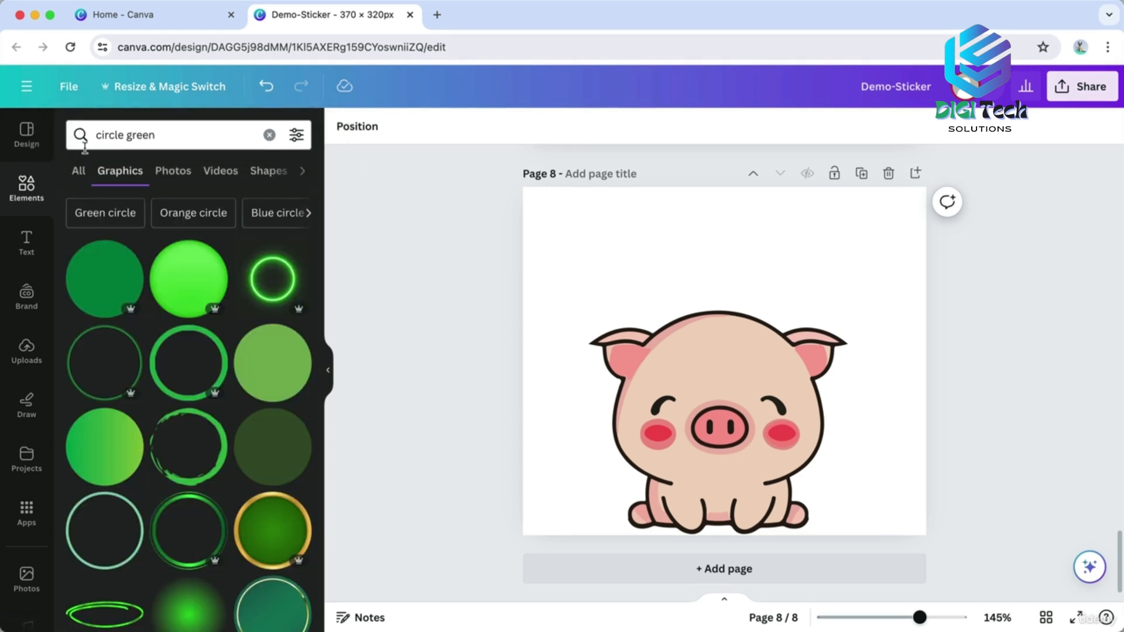
scroll(179, 331, "down", 5)
scroll(175, 326, "down", 10)
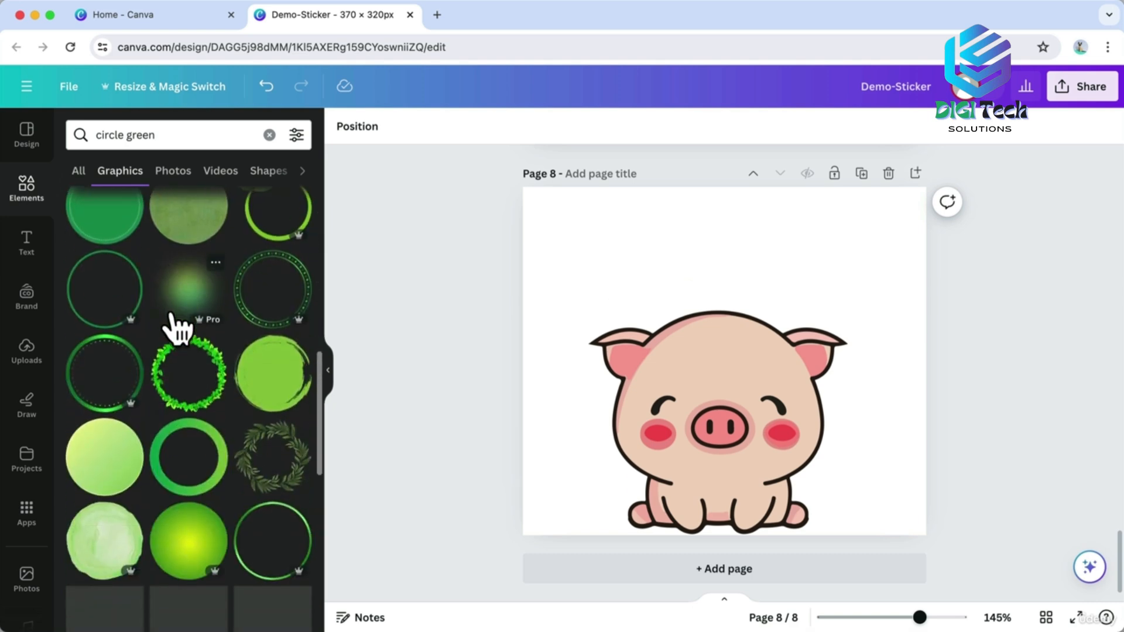
left_click(108, 389)
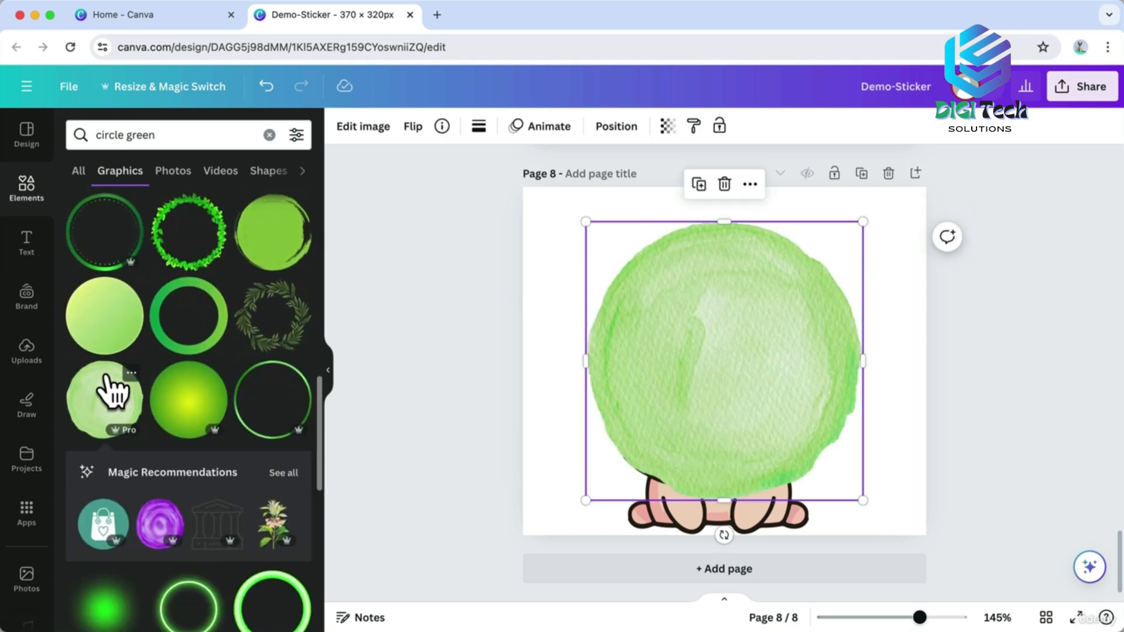
Send the green circle to the back, then enlarge and centre it behind the pig.
right_click(678, 364)
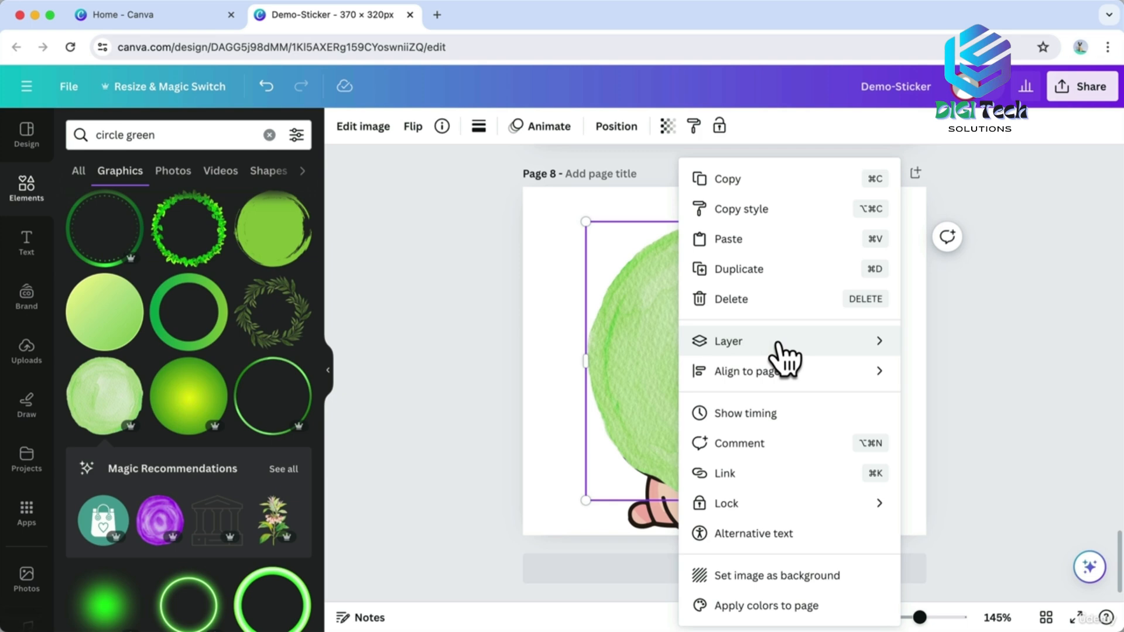
mouse_move(861, 358)
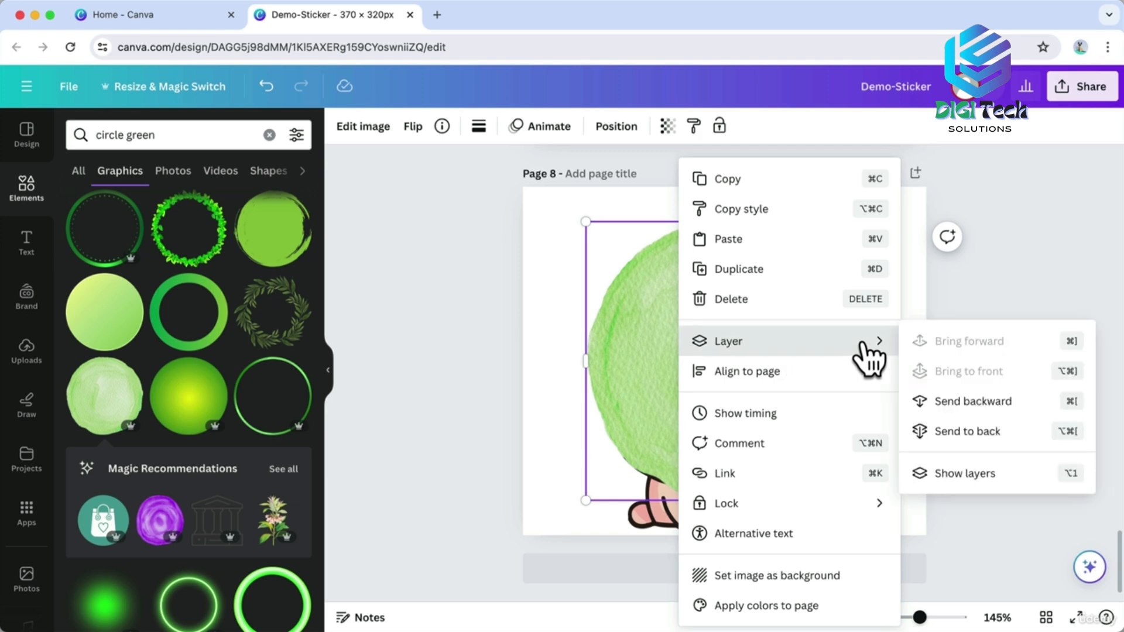
left_click(966, 432)
left_click_drag(871, 216, 900, 187)
left_click_drag(841, 281, 829, 293)
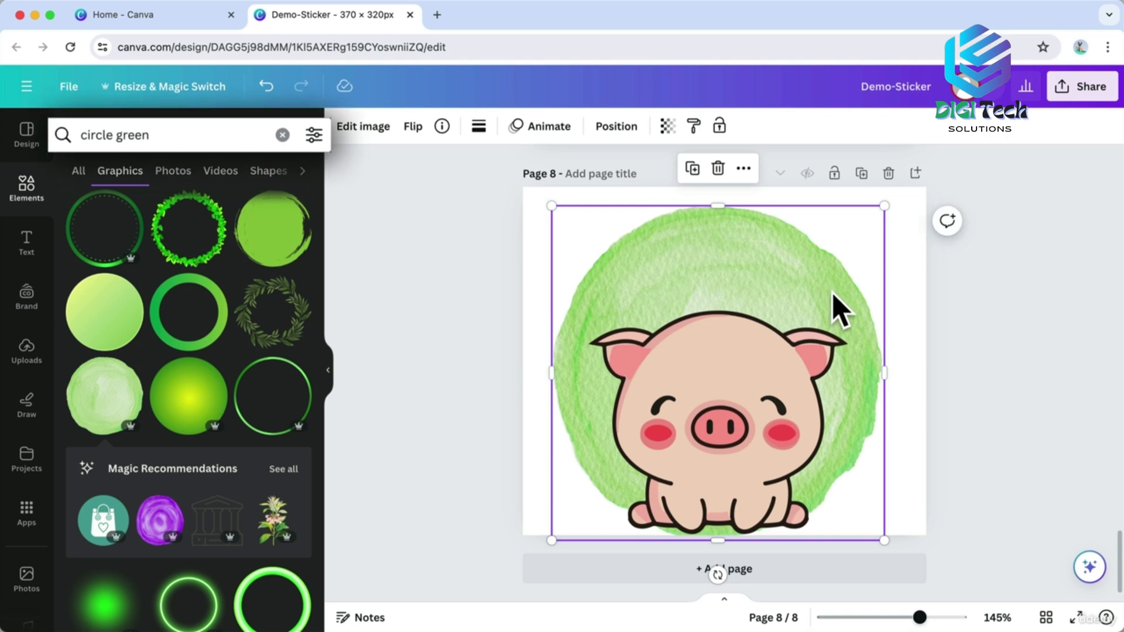
left_click(87, 134)
Add the SMILE :) graphic, enlarge it and move it to the top centre of the page.
type("smile")
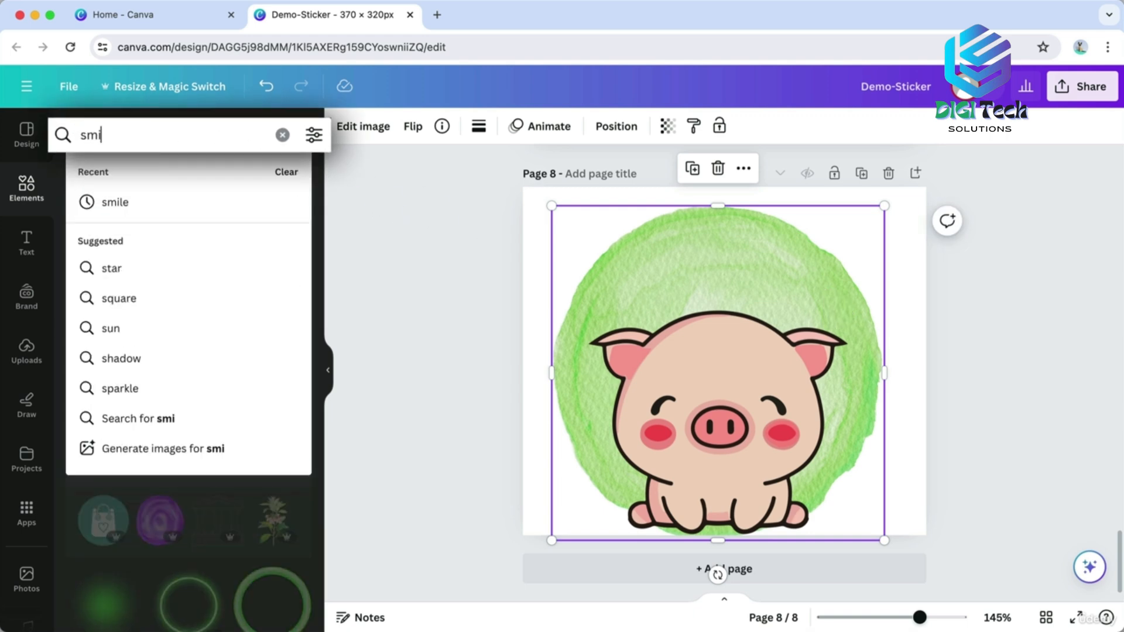
key("Return")
scroll(199, 319, "down", 5)
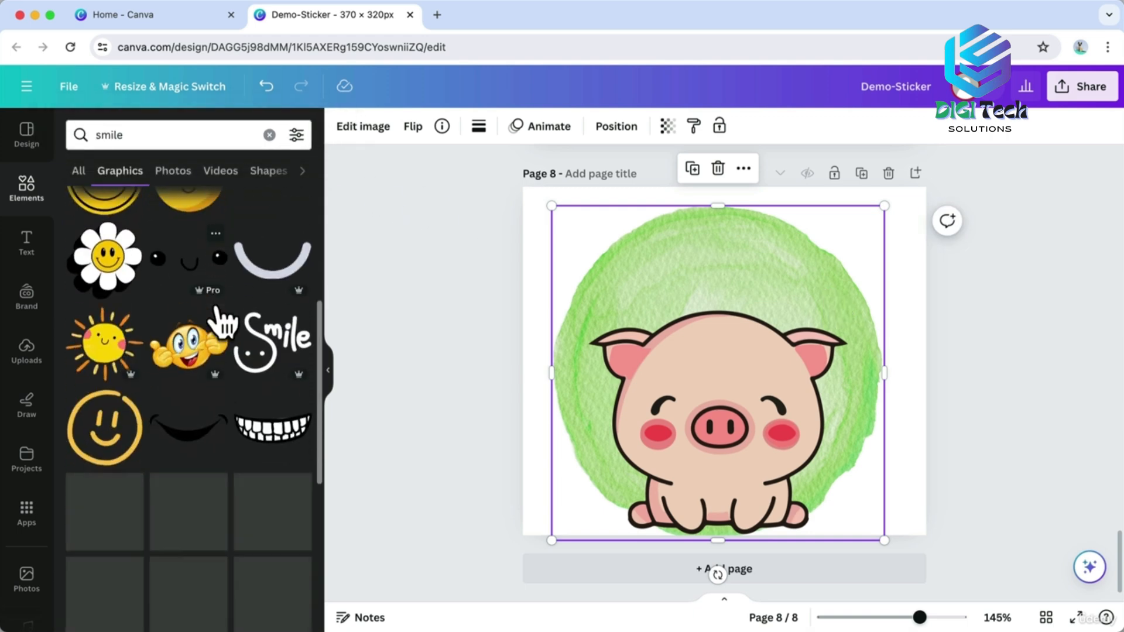
scroll(189, 315, "down", 3)
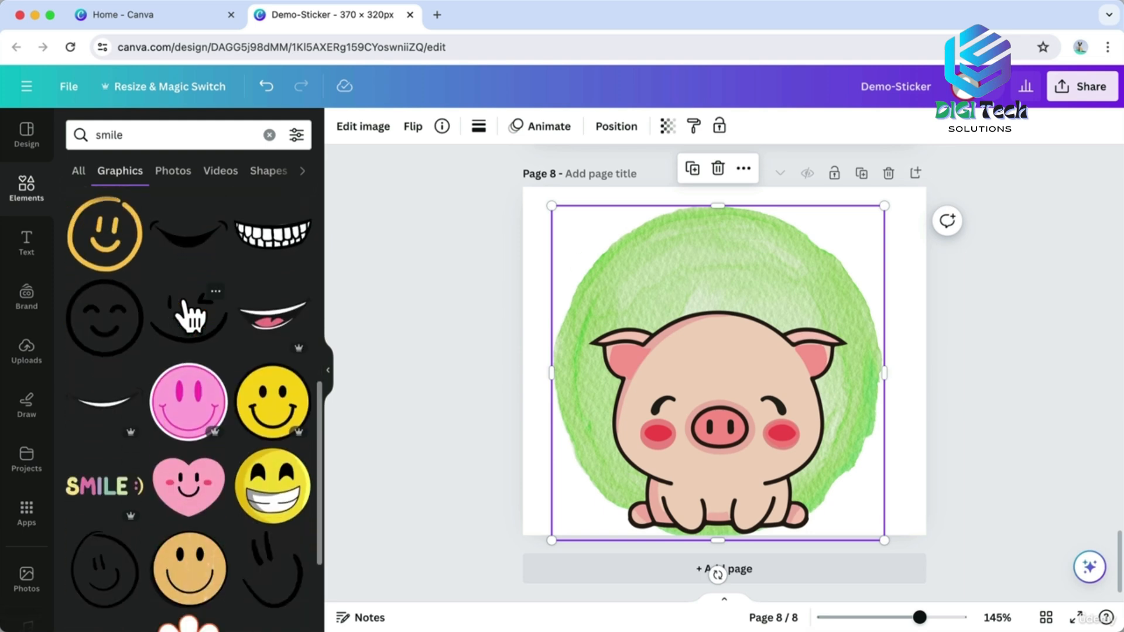
left_click(108, 480)
left_click_drag(799, 335, 912, 316)
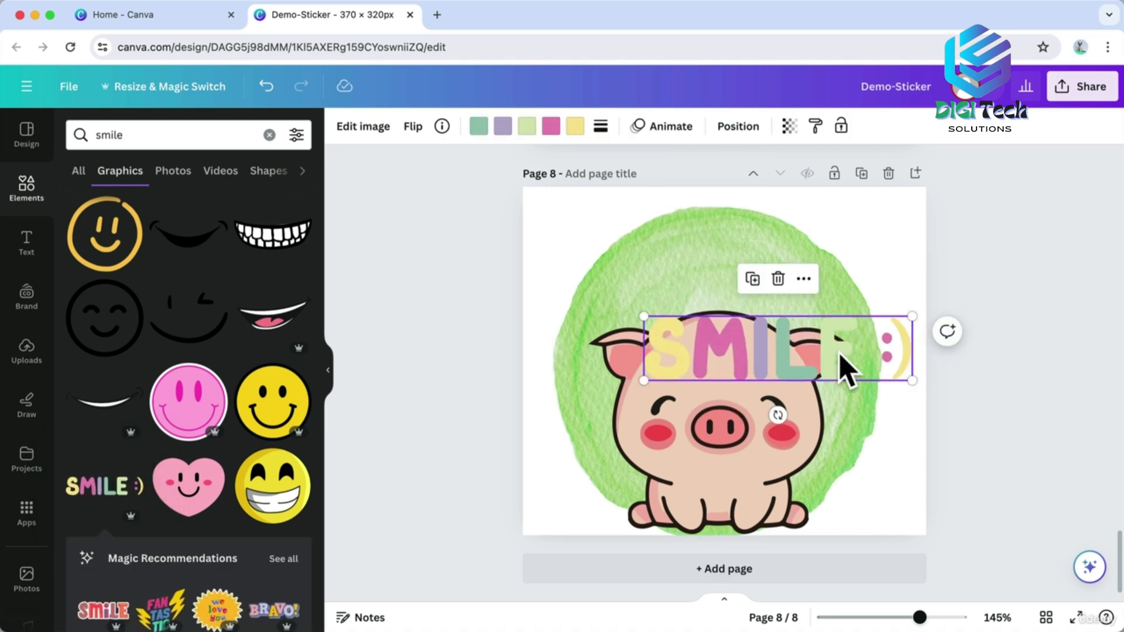
left_click_drag(846, 366, 778, 271)
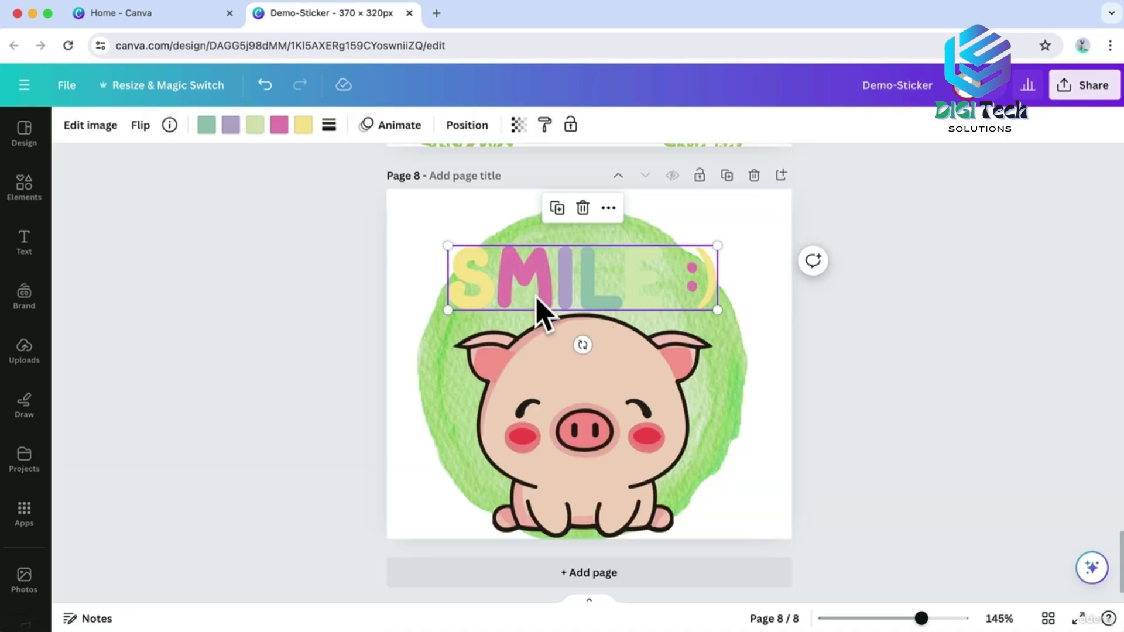
Recolour SMILE's S pink, its M and smiley orange, and its I purple.
left_click(304, 124)
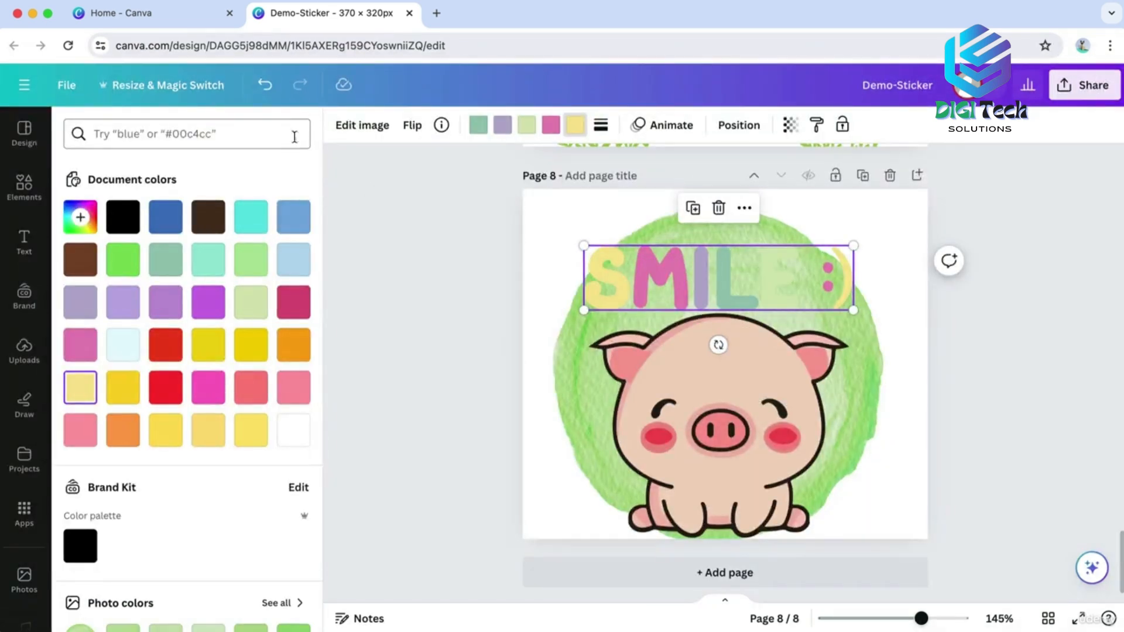
left_click(295, 389)
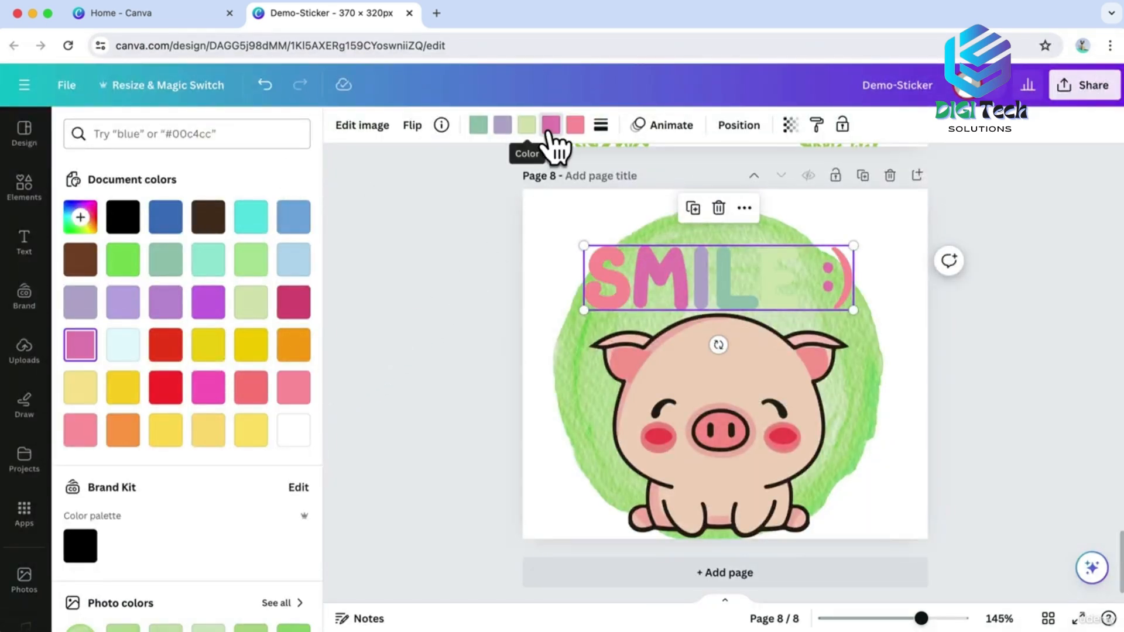
left_click(294, 349)
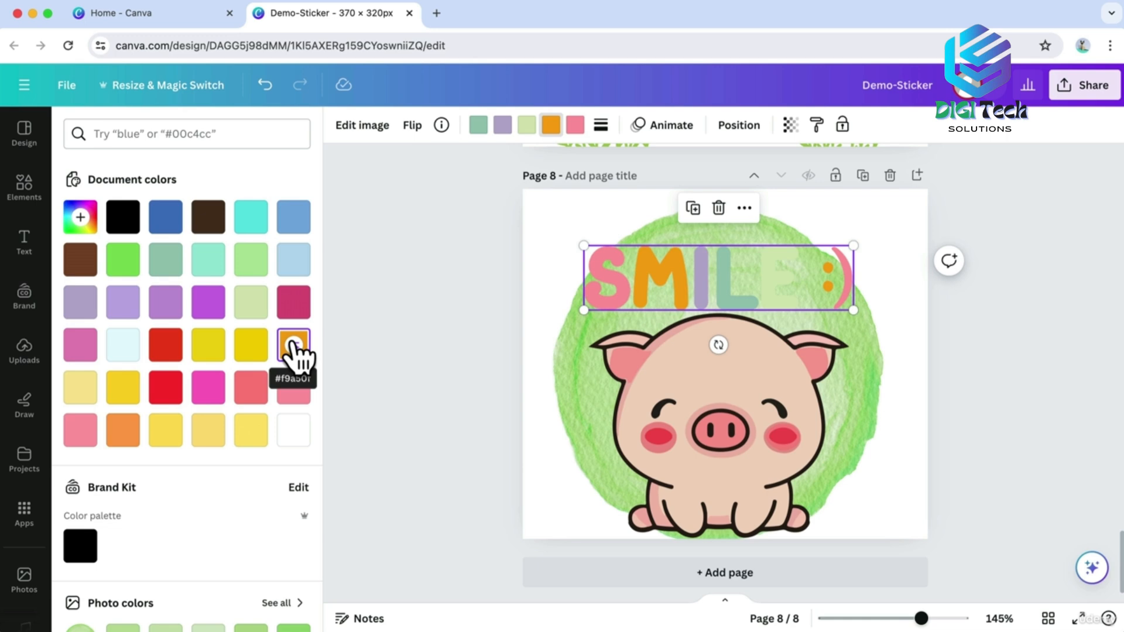
left_click(502, 124)
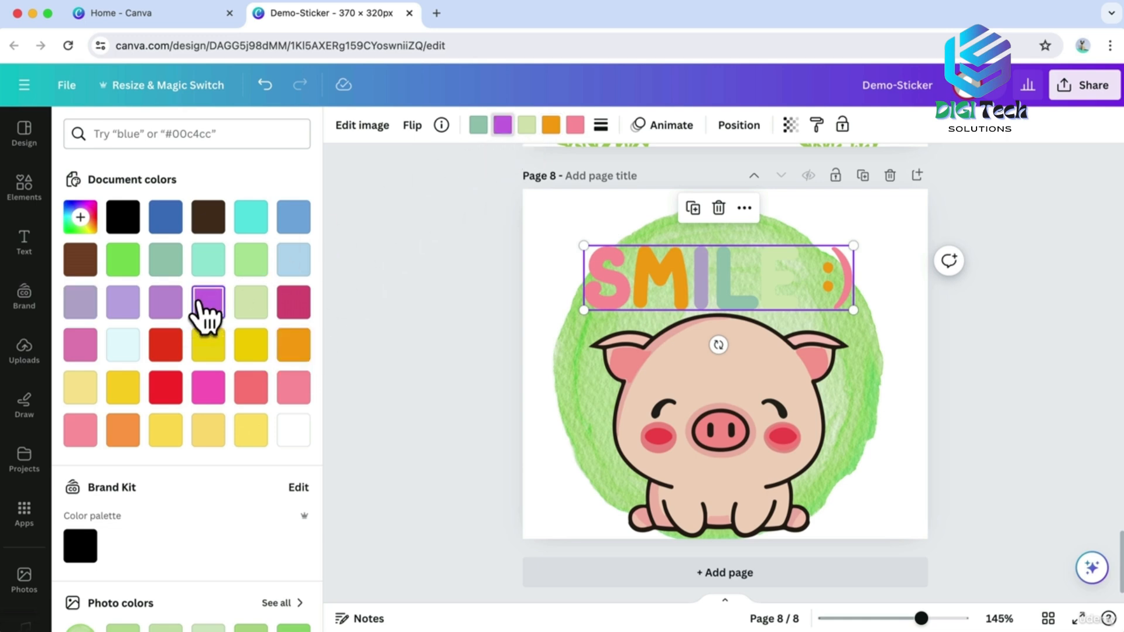
left_click(172, 305)
Make SMILE's L pink and its E turquoise, then deselect to view the result.
left_click(478, 125)
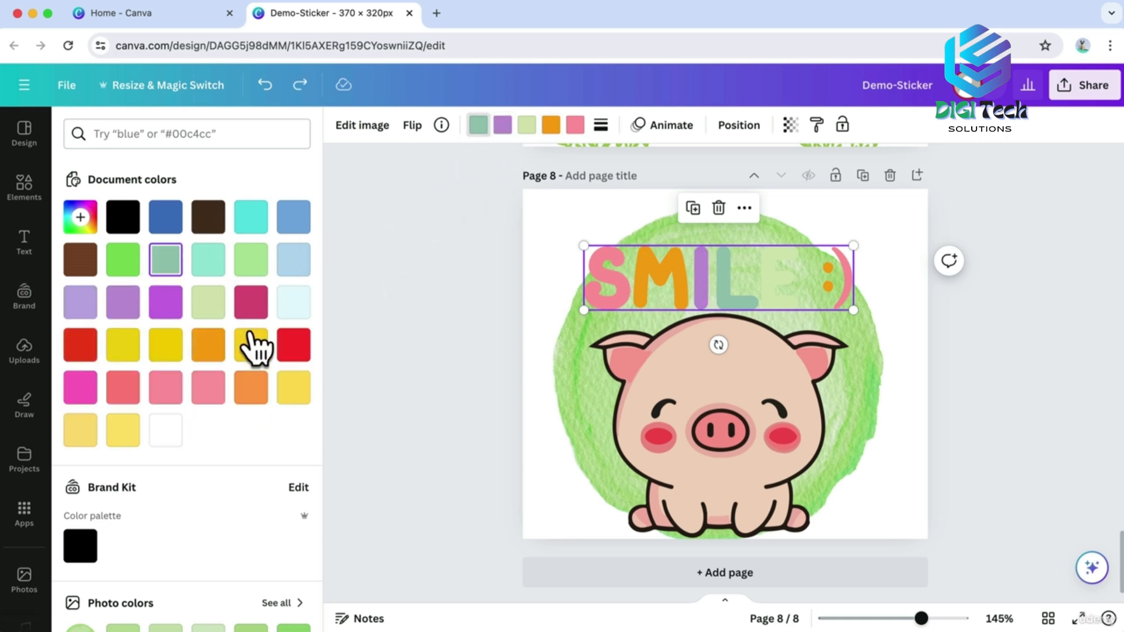
scroll(257, 345, "down", 5)
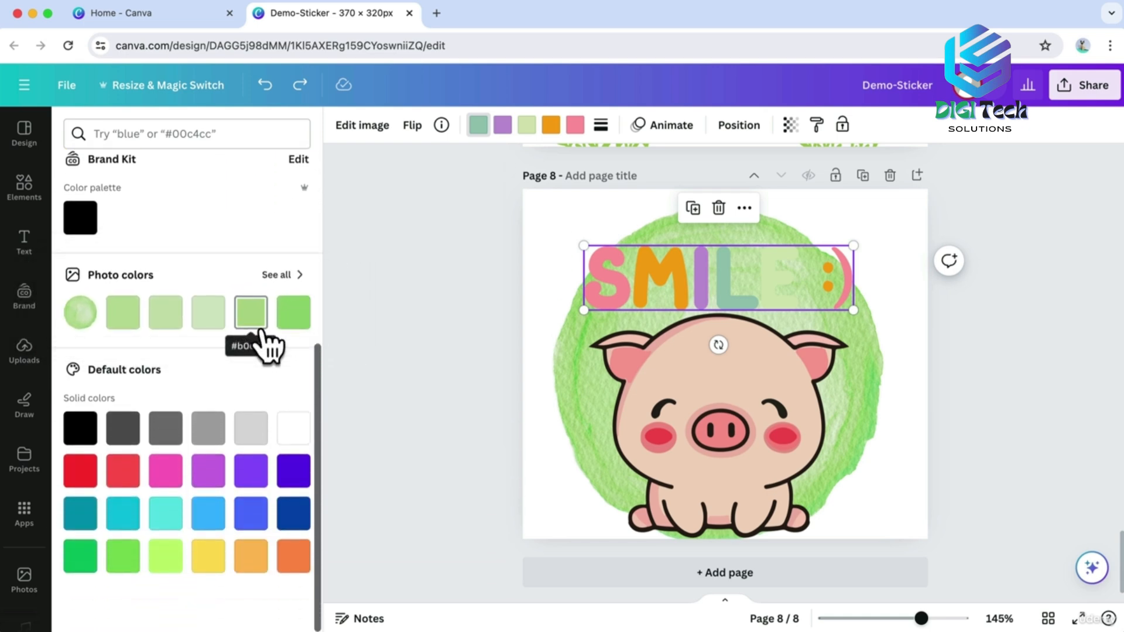
scroll(258, 338, "up", 1)
left_click(166, 485)
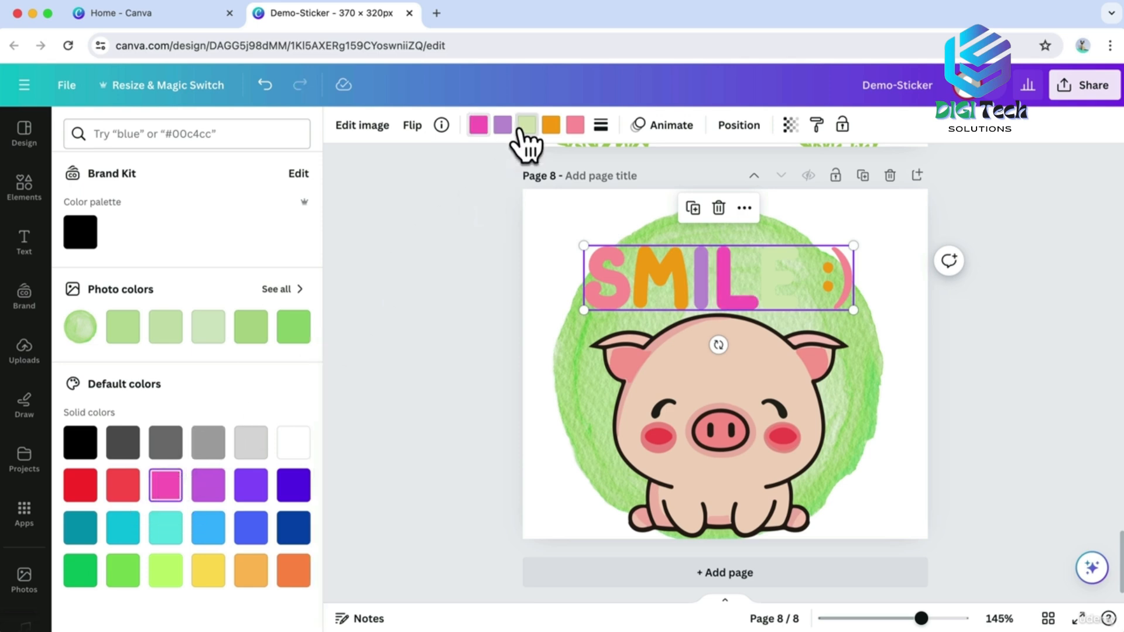
left_click(525, 125)
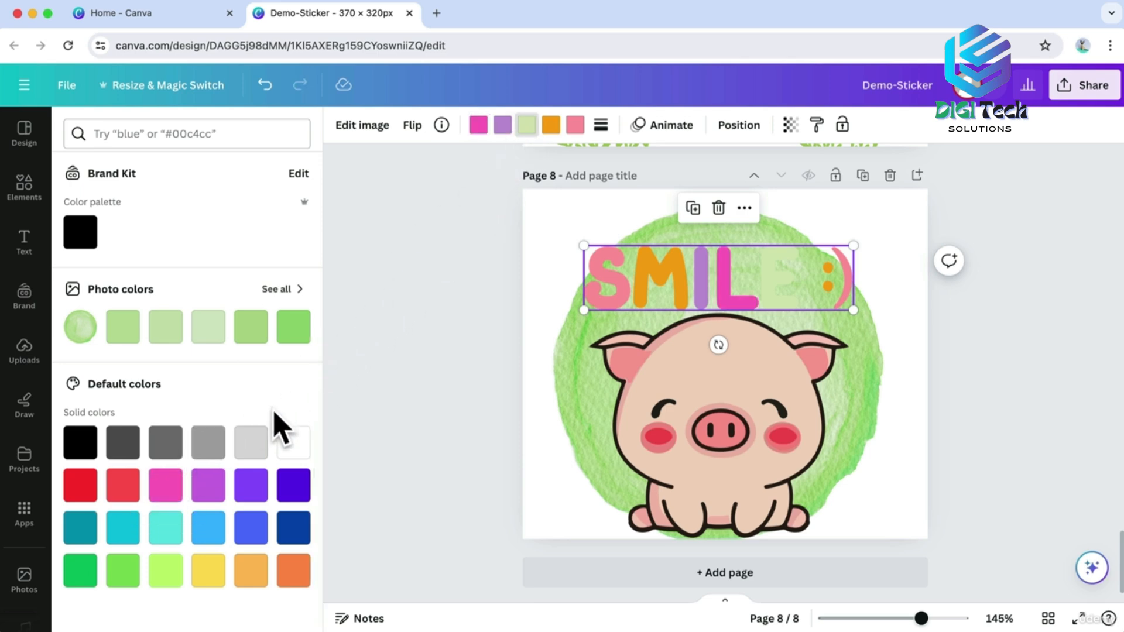
left_click(117, 528)
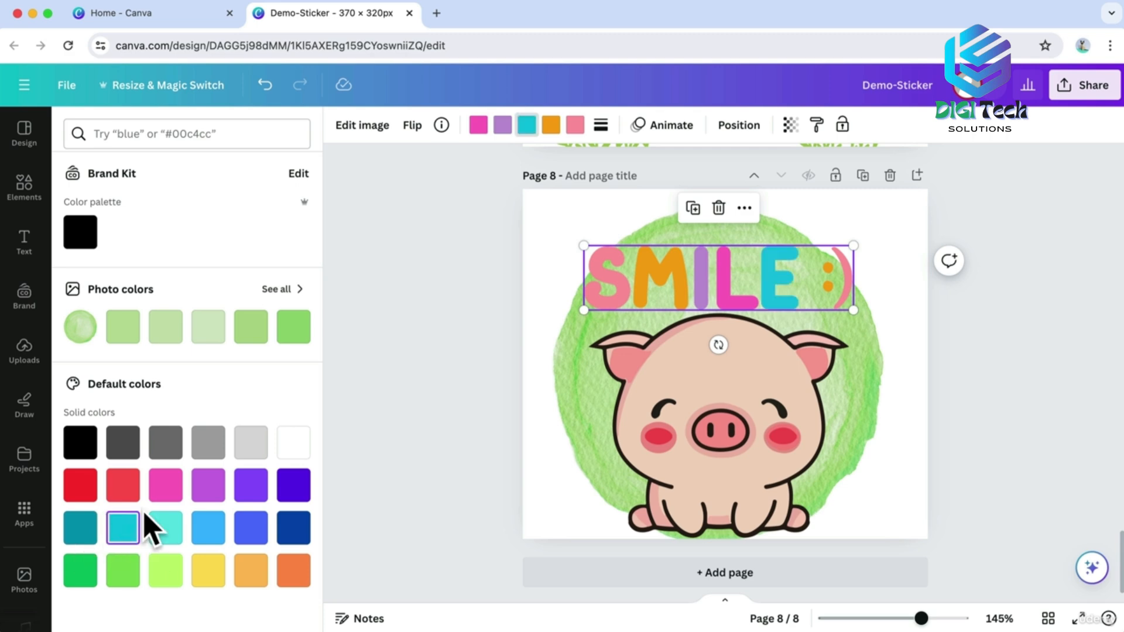
left_click(386, 463)
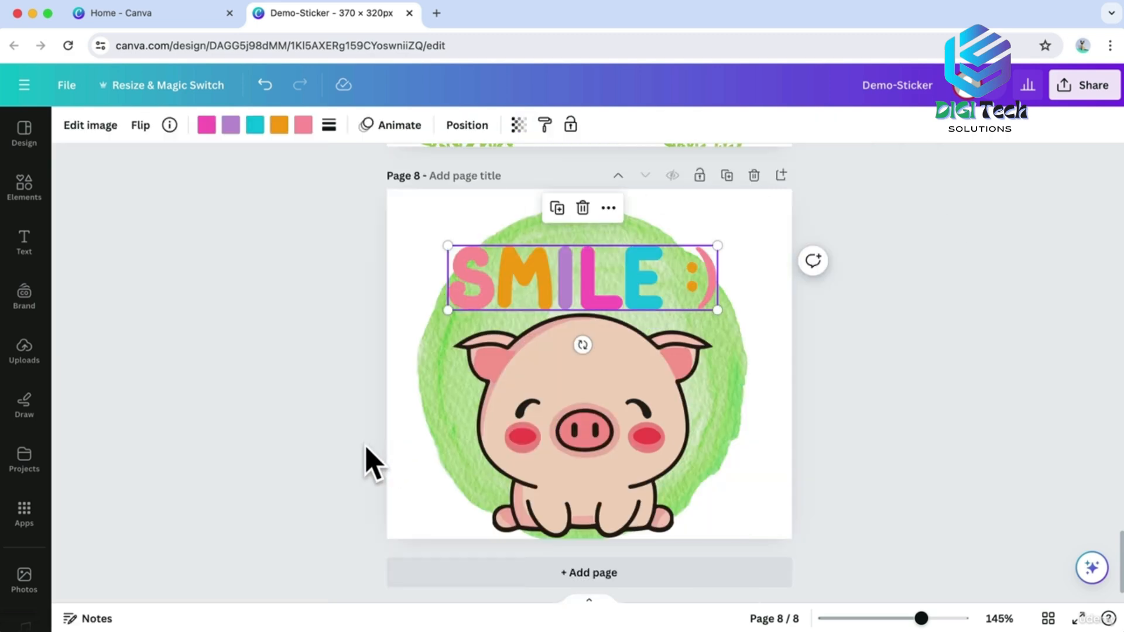
left_click(261, 444)
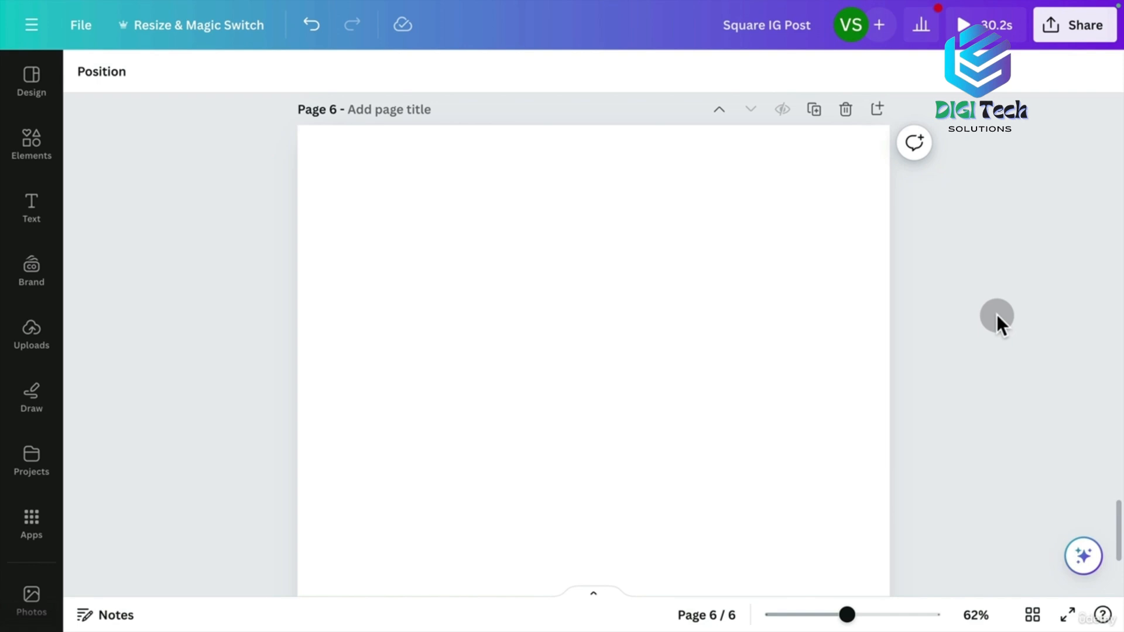
On page 6, try and undo a text box and square, then add a horizontal line.
key("t")
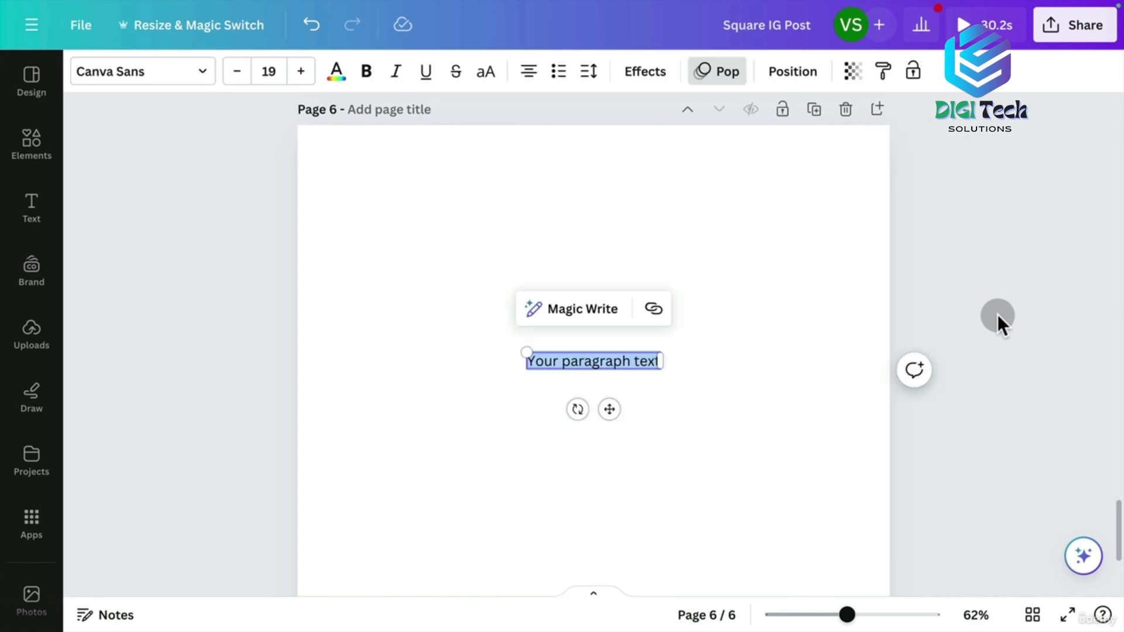
key("super+z")
key("r")
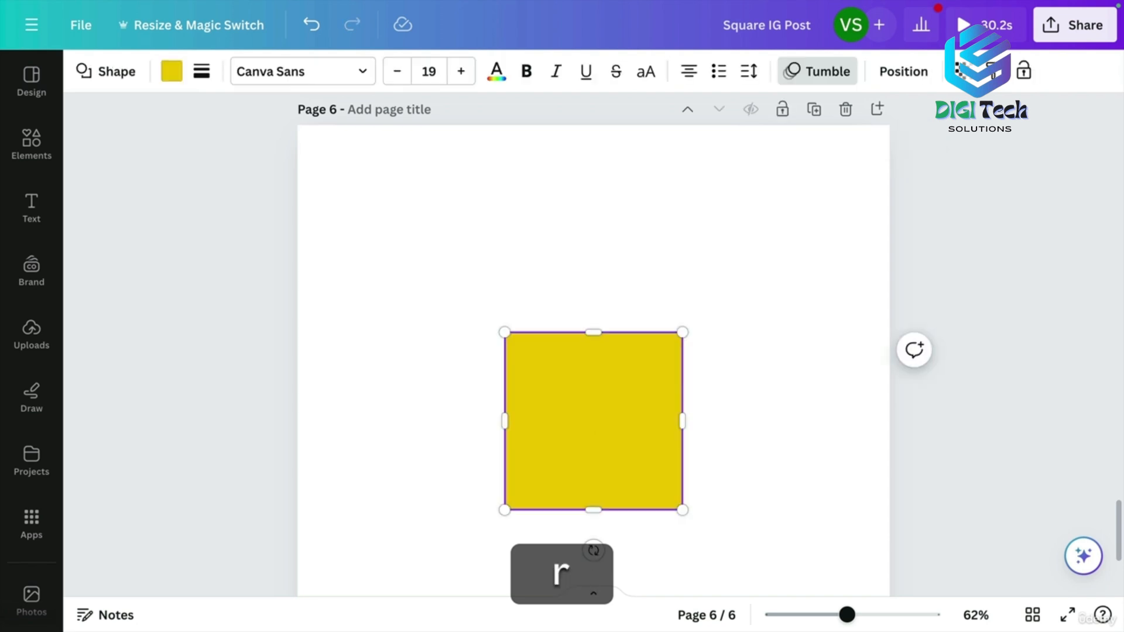
left_click_drag(678, 327, 680, 364)
key("super+z")
key("super+z")
key("l")
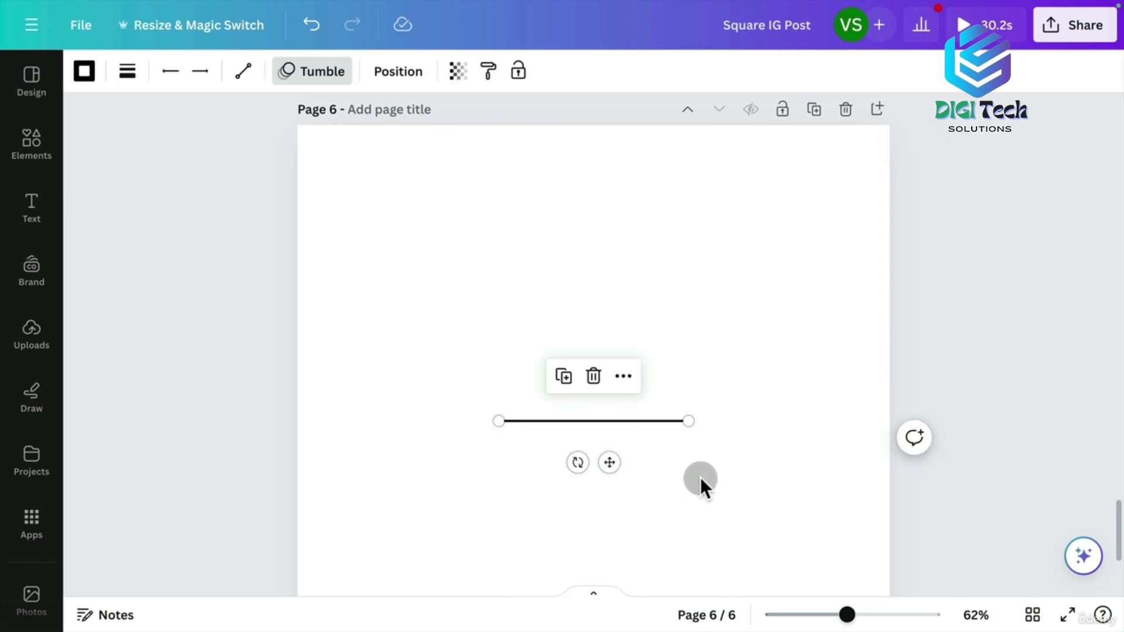
Give the line a filled arrowhead start, weight 26, and a round dot tail.
left_click(175, 79)
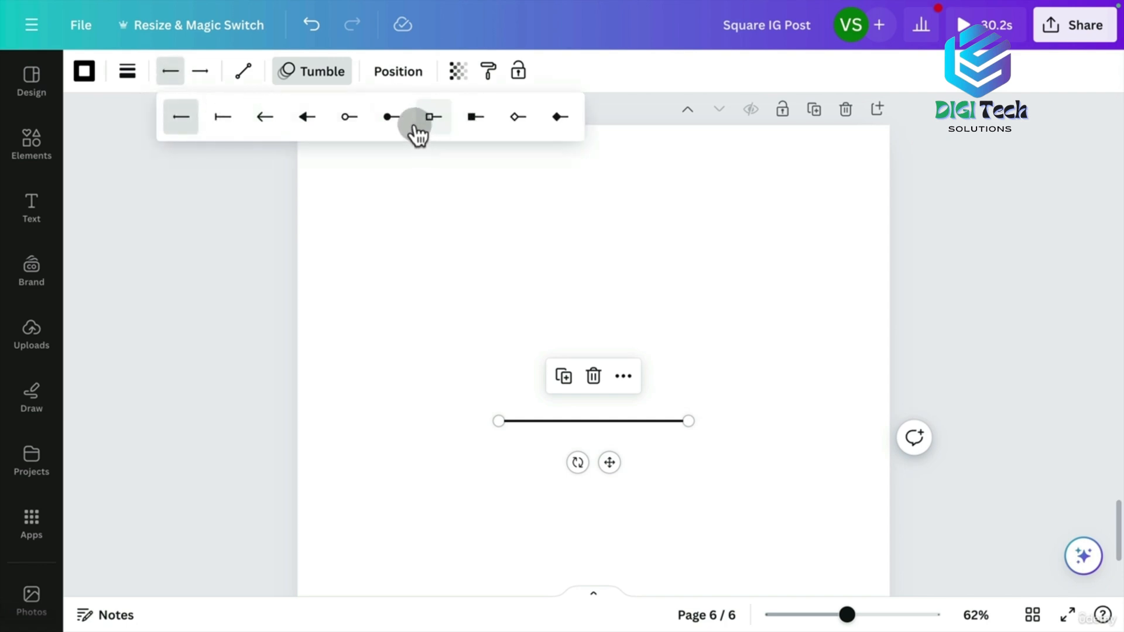
left_click(307, 119)
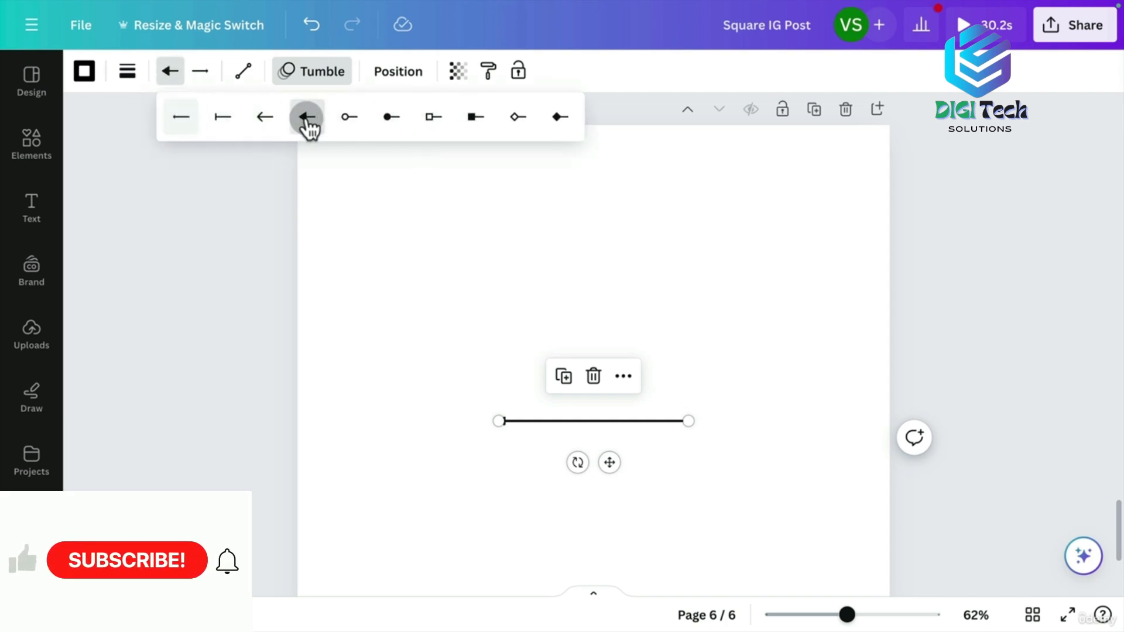
left_click(128, 72)
left_click_drag(135, 228, 176, 228)
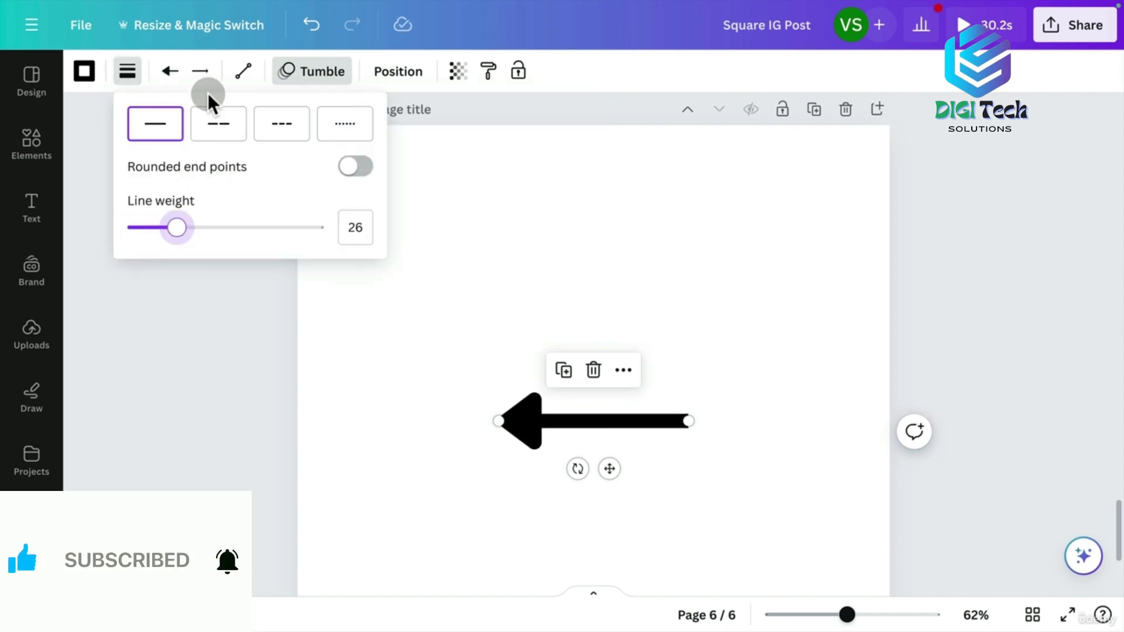
left_click(202, 74)
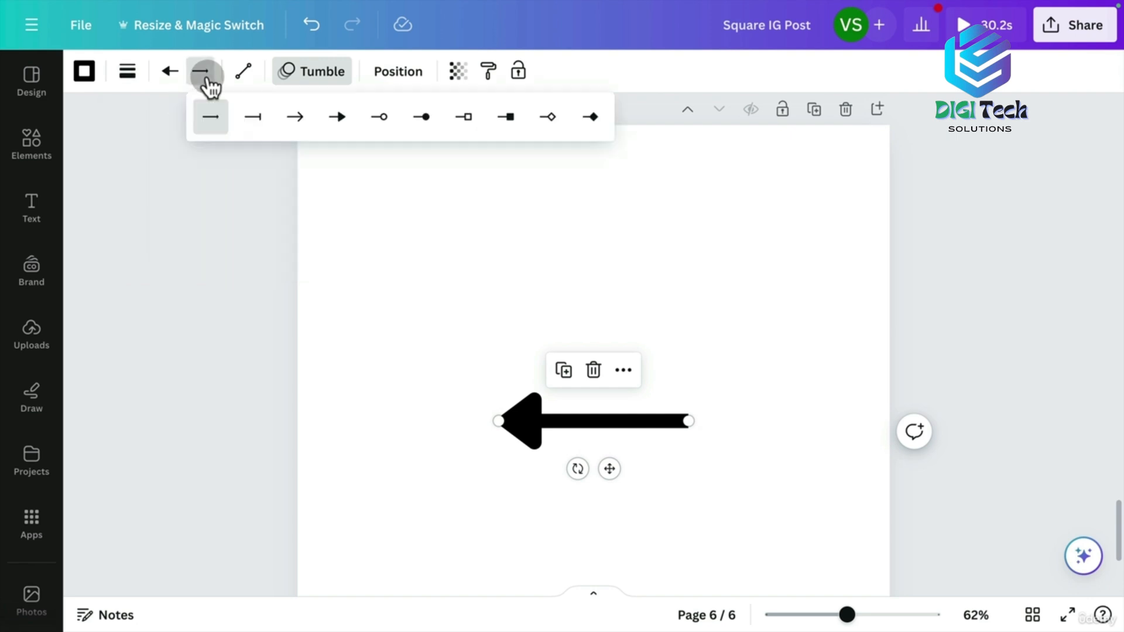
left_click(262, 120)
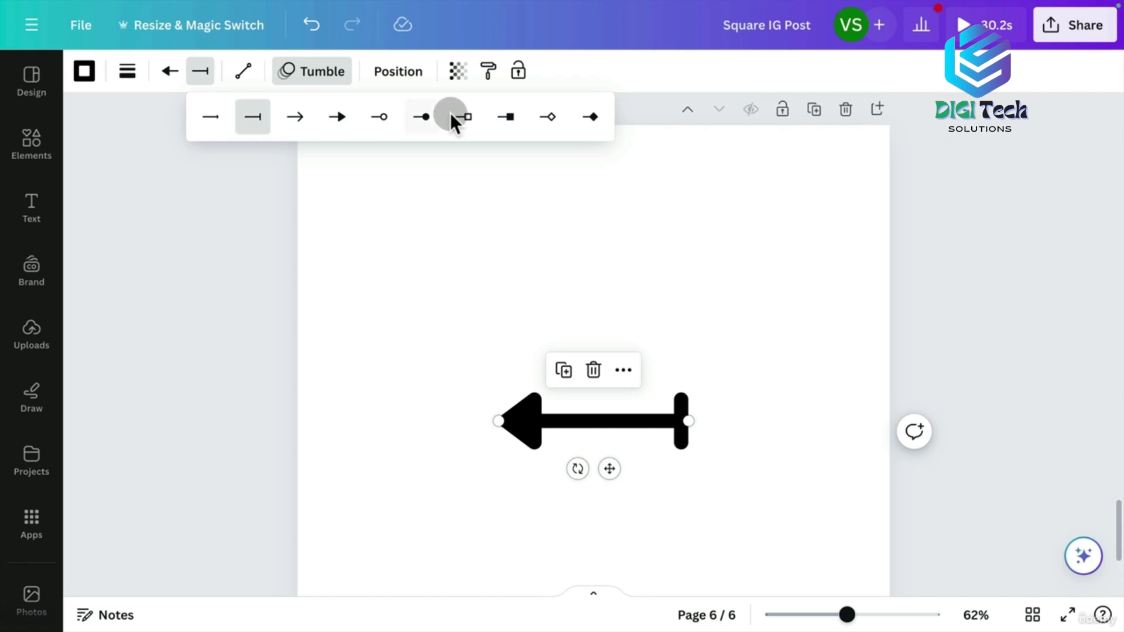
left_click(426, 120)
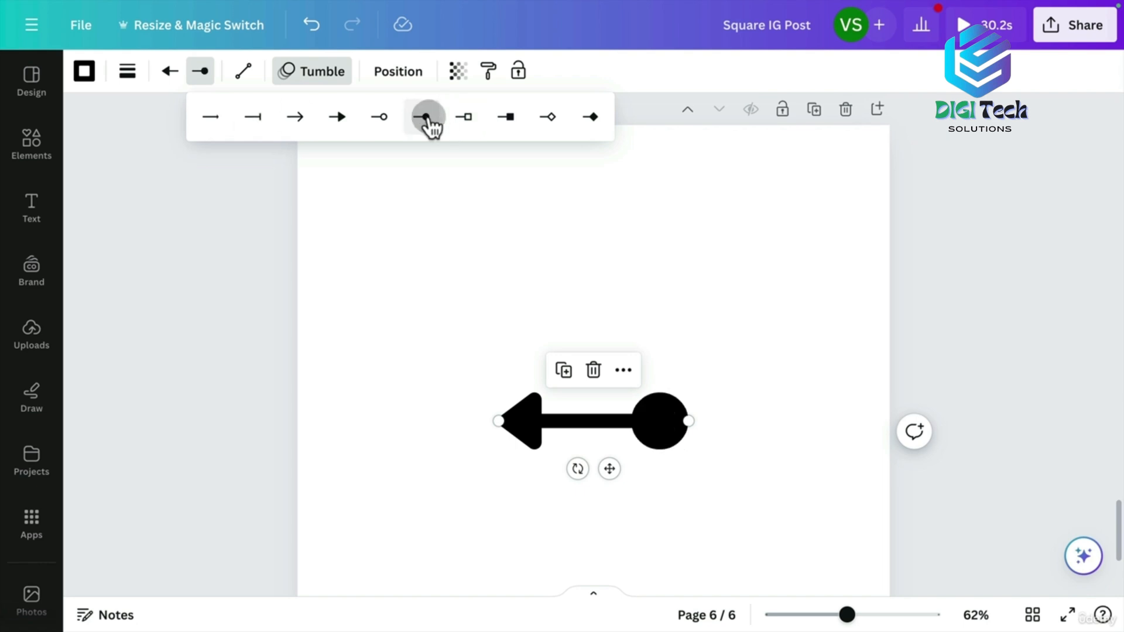
Make the arrow curved and stretch it diagonally from upper left to lower right.
left_click(242, 72)
left_click(303, 154)
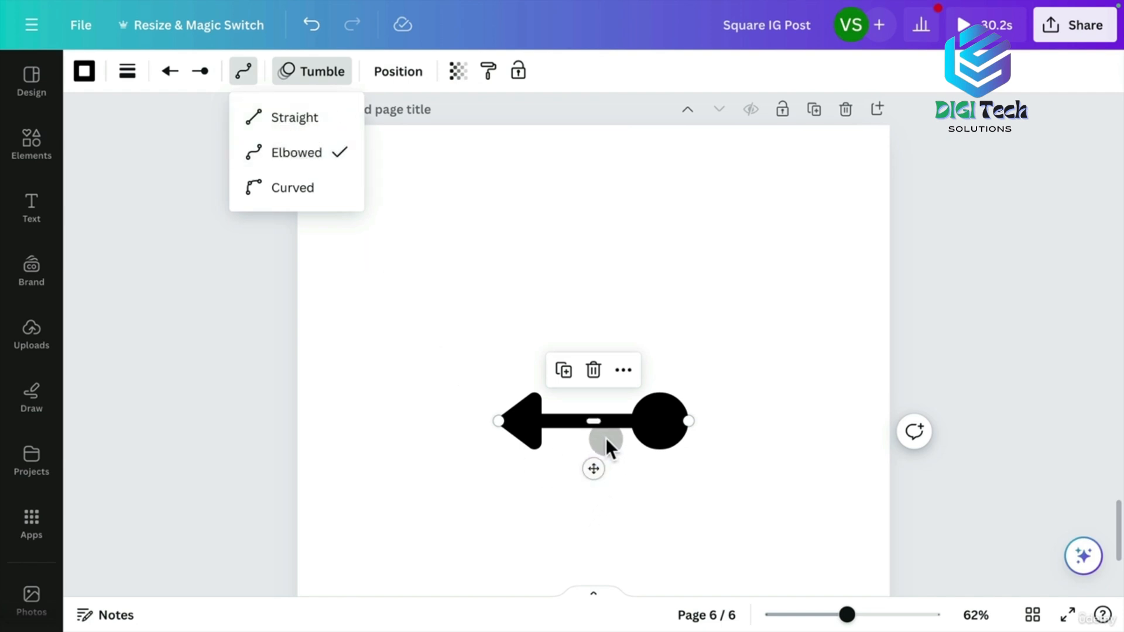
left_click_drag(600, 425, 609, 277)
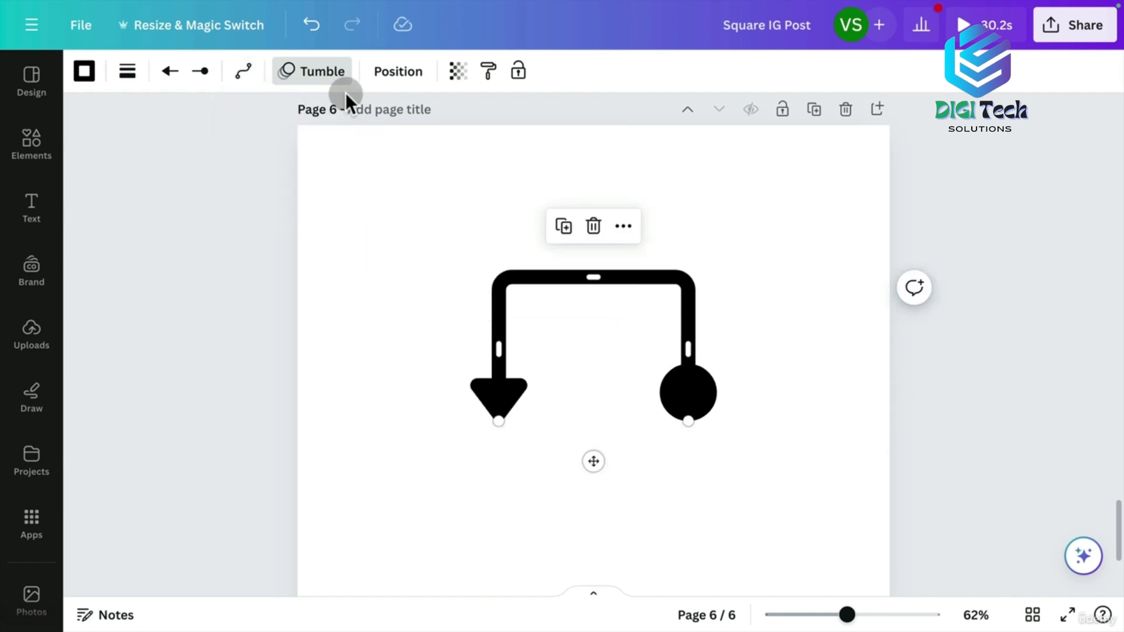
left_click(242, 73)
left_click(293, 188)
left_click_drag(592, 396, 630, 359)
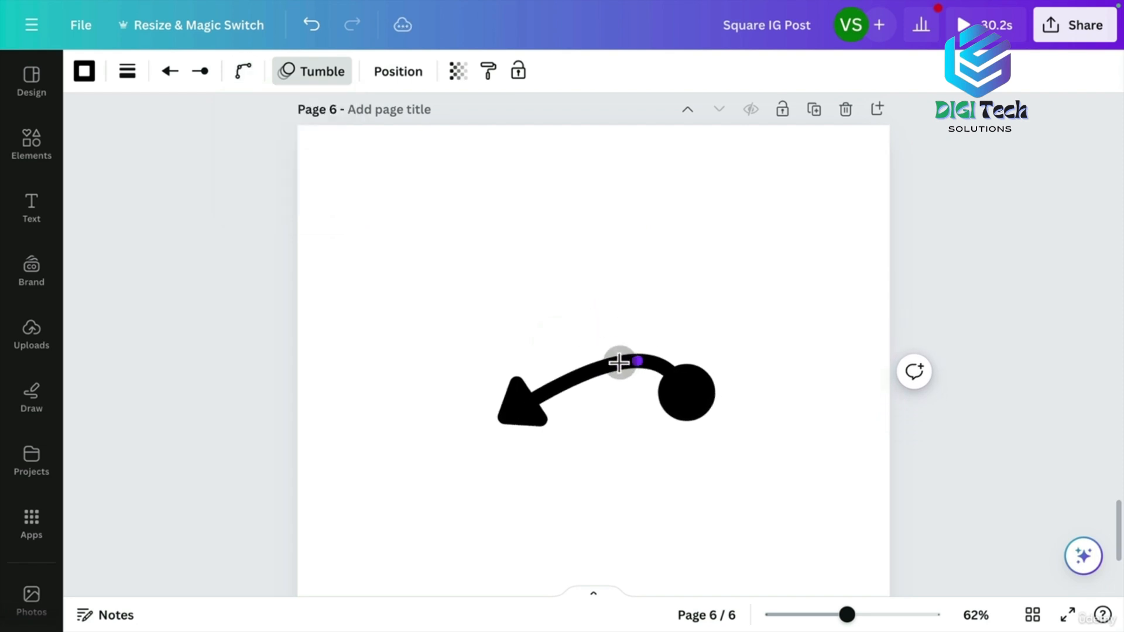
left_click_drag(711, 392, 755, 520)
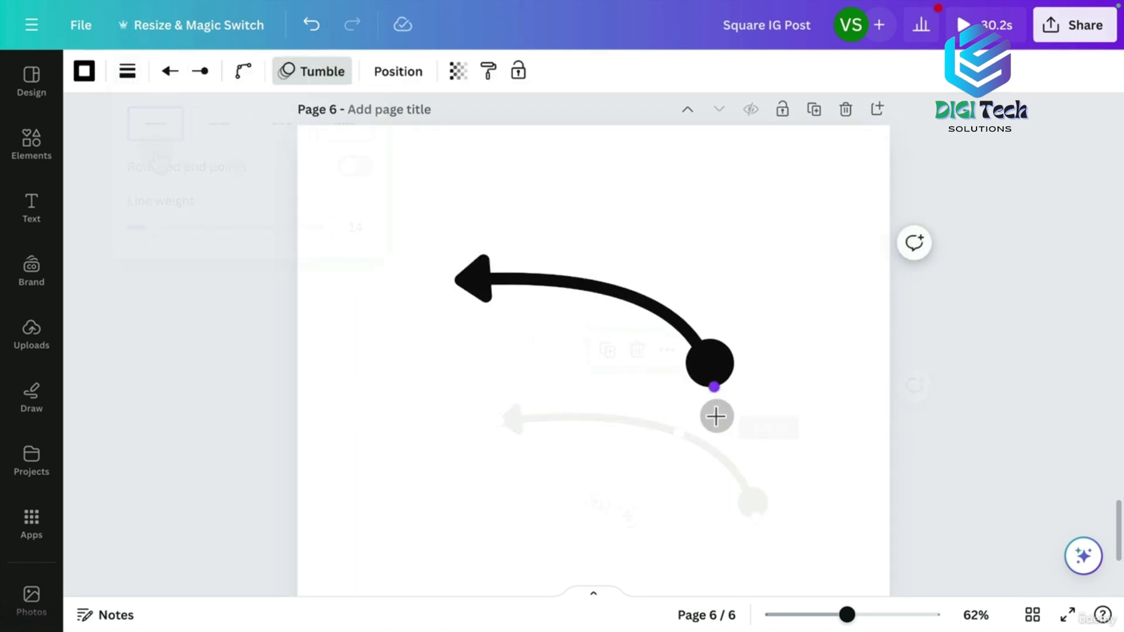
left_click_drag(715, 414, 788, 457)
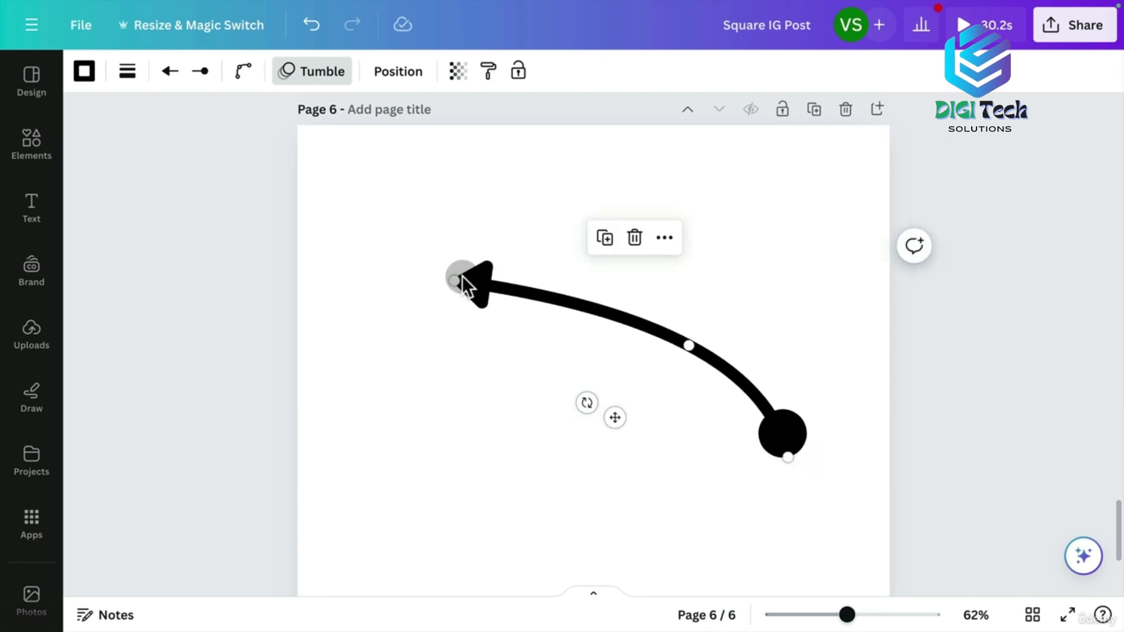
left_click_drag(455, 281, 426, 229)
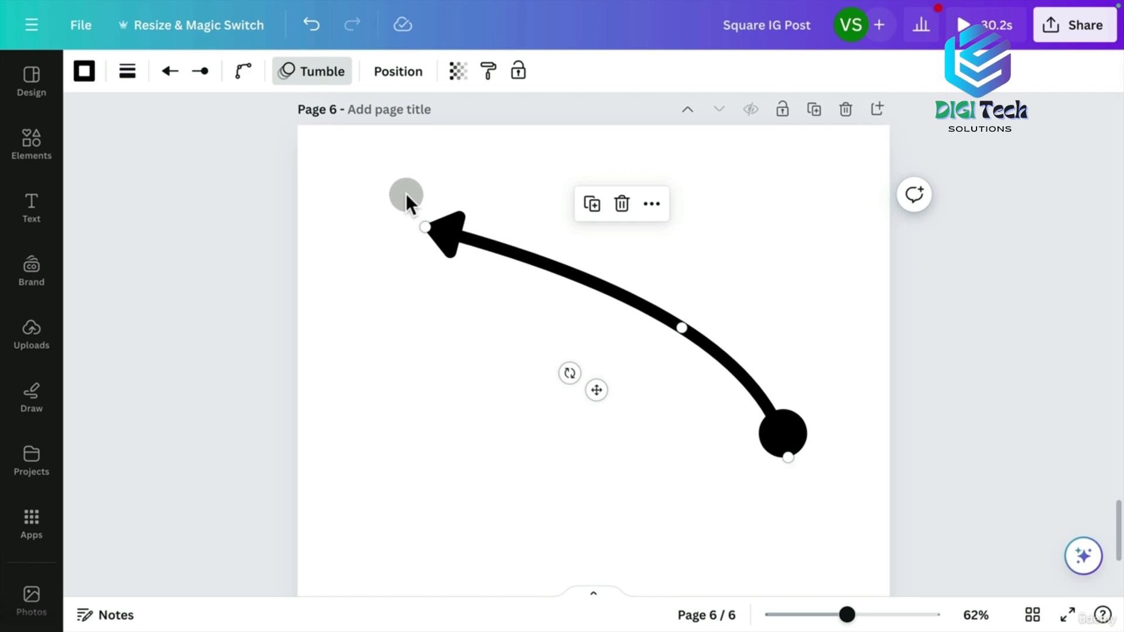
Delete the curved arrow, then test the T, R and L shortcuts for text, square and line.
key("BackSpace")
key("t")
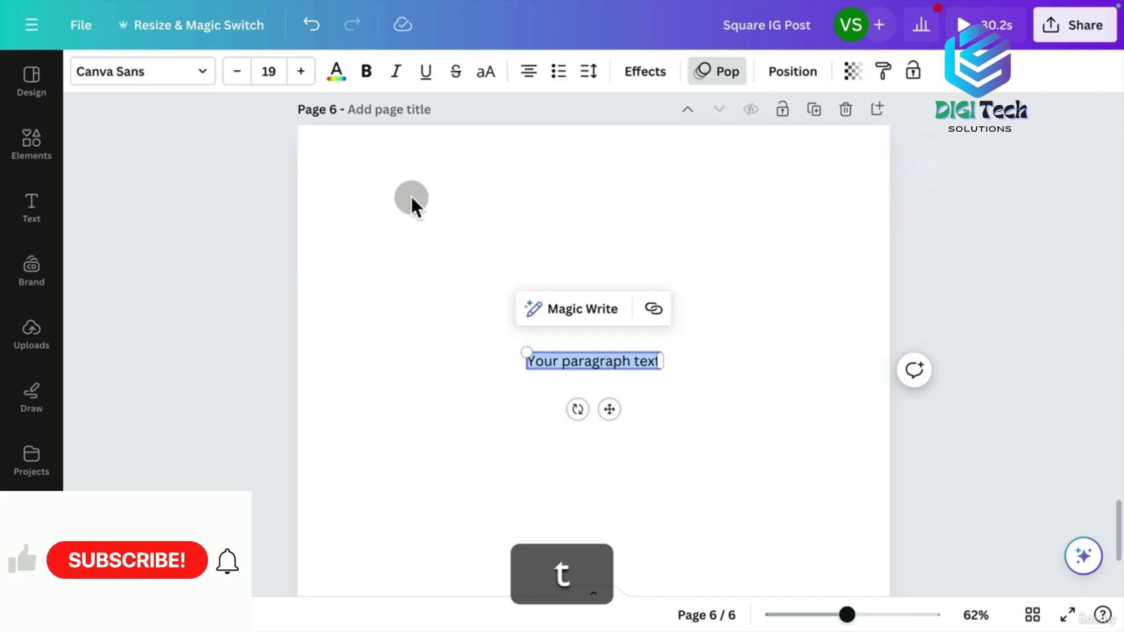
key("super+z")
key("r")
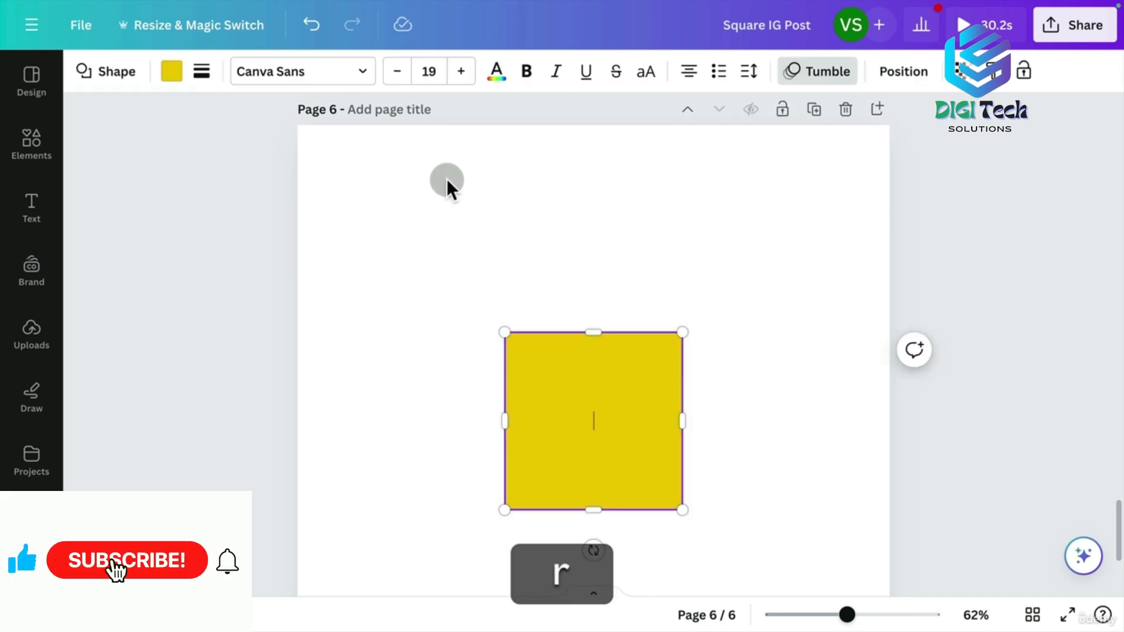
key("BackSpace")
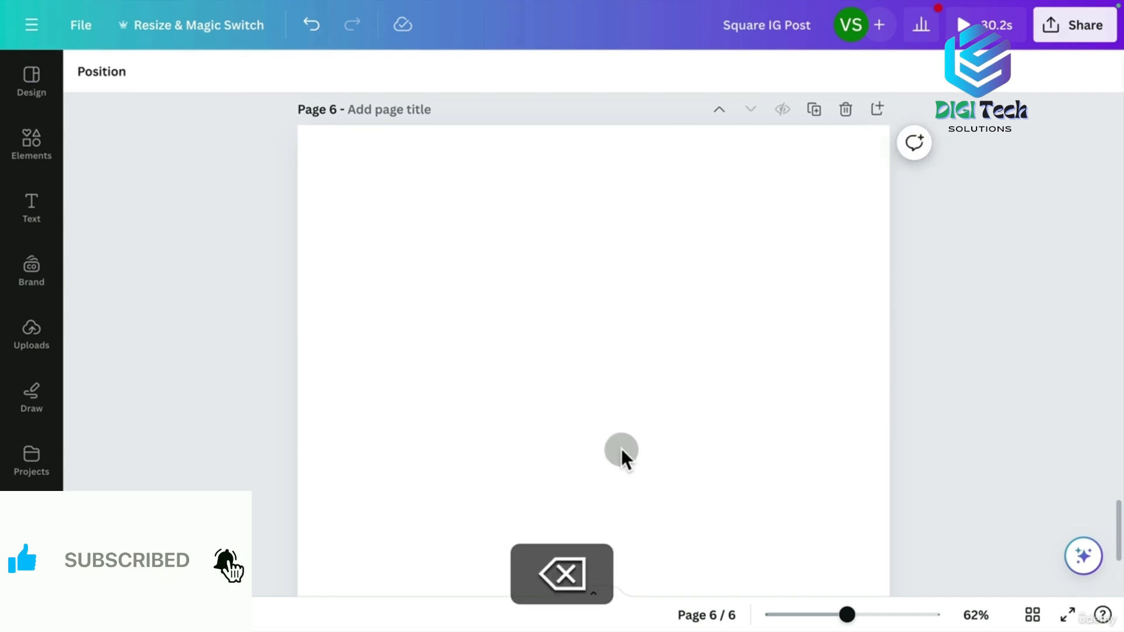
key("l")
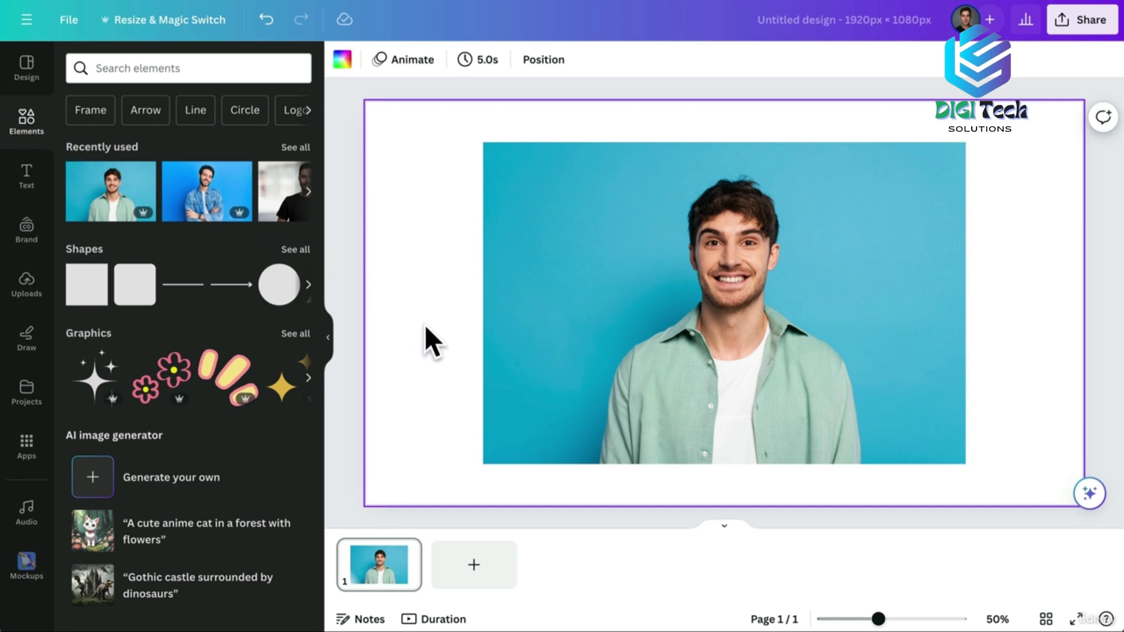
Select the man's photo and start Magic Edit from the image editing tools.
left_click(562, 269)
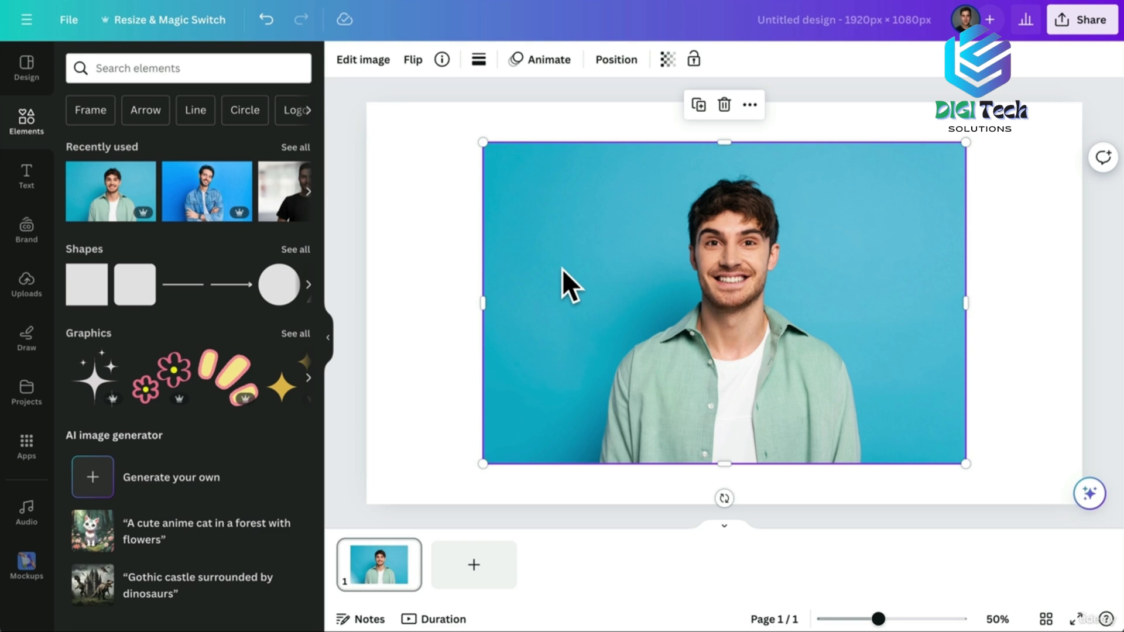
left_click(371, 67)
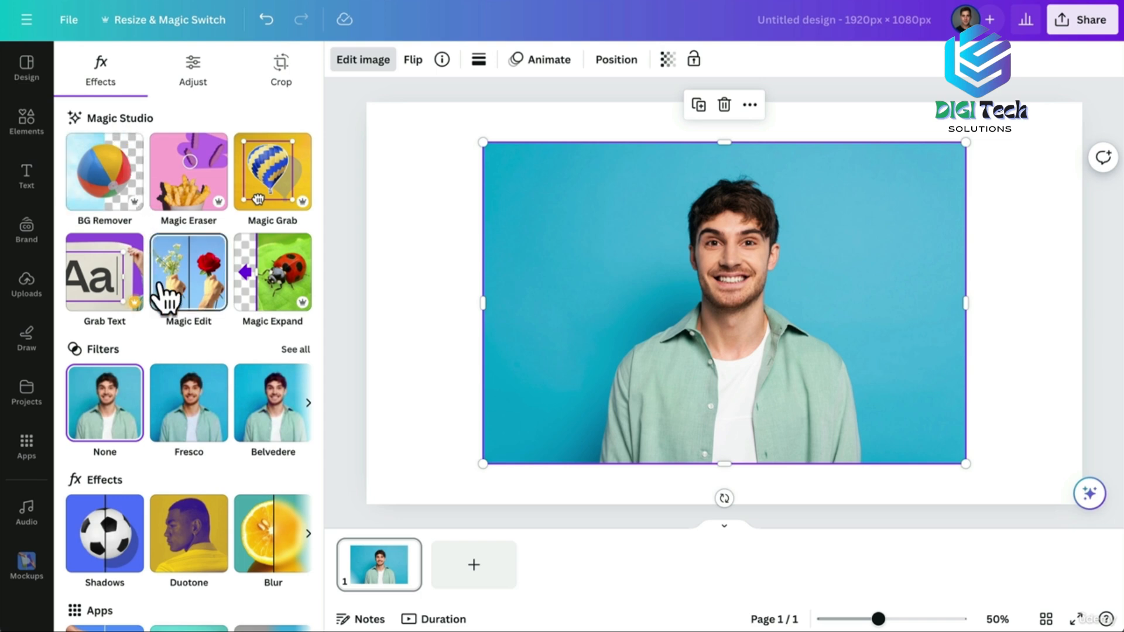
left_click(193, 304)
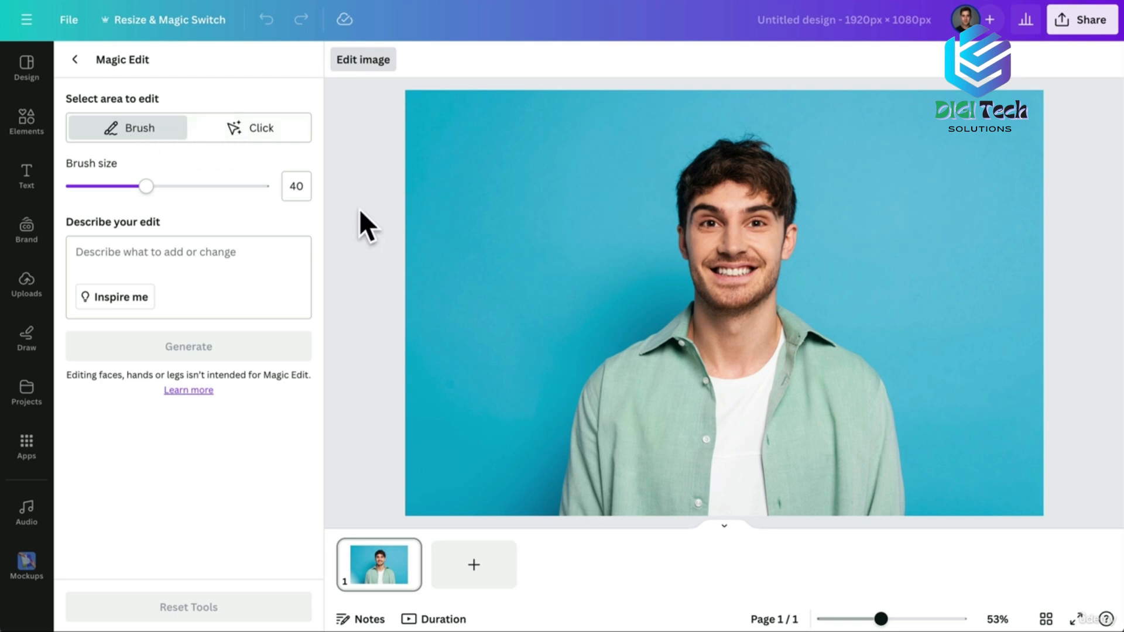
Try Brush and Click selections over the man, clearing each one afterwards.
mouse_move(695, 302)
left_mouse_down()
mouse_move(685, 282)
mouse_move(703, 169)
mouse_move(760, 165)
mouse_move(773, 224)
mouse_move(753, 305)
mouse_move(717, 274)
mouse_move(707, 207)
left_mouse_up()
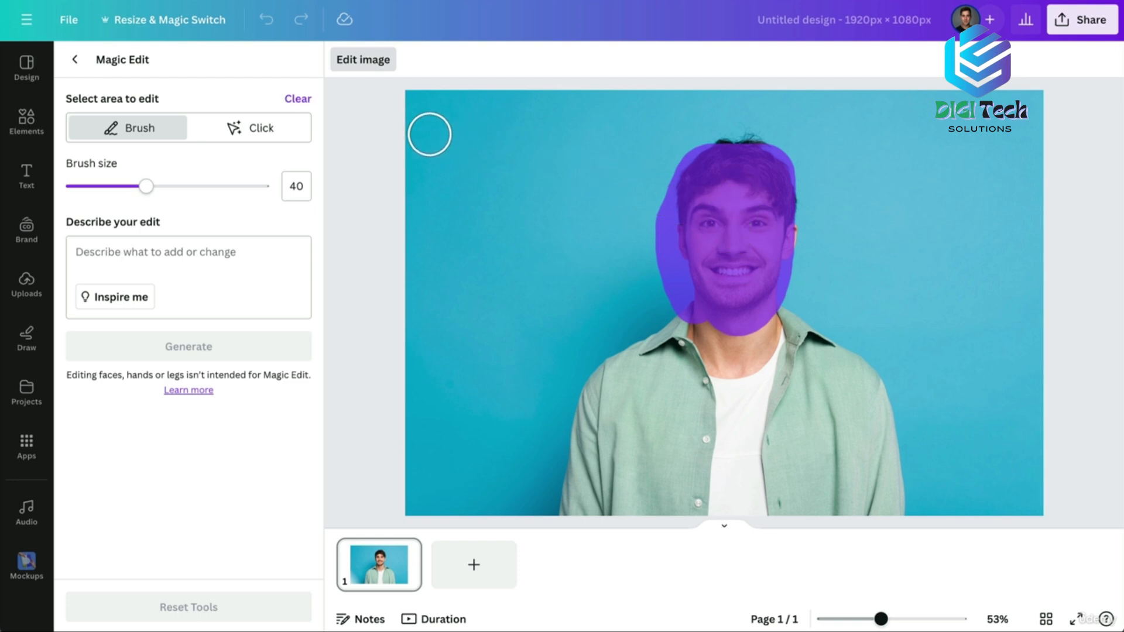
left_click(298, 98)
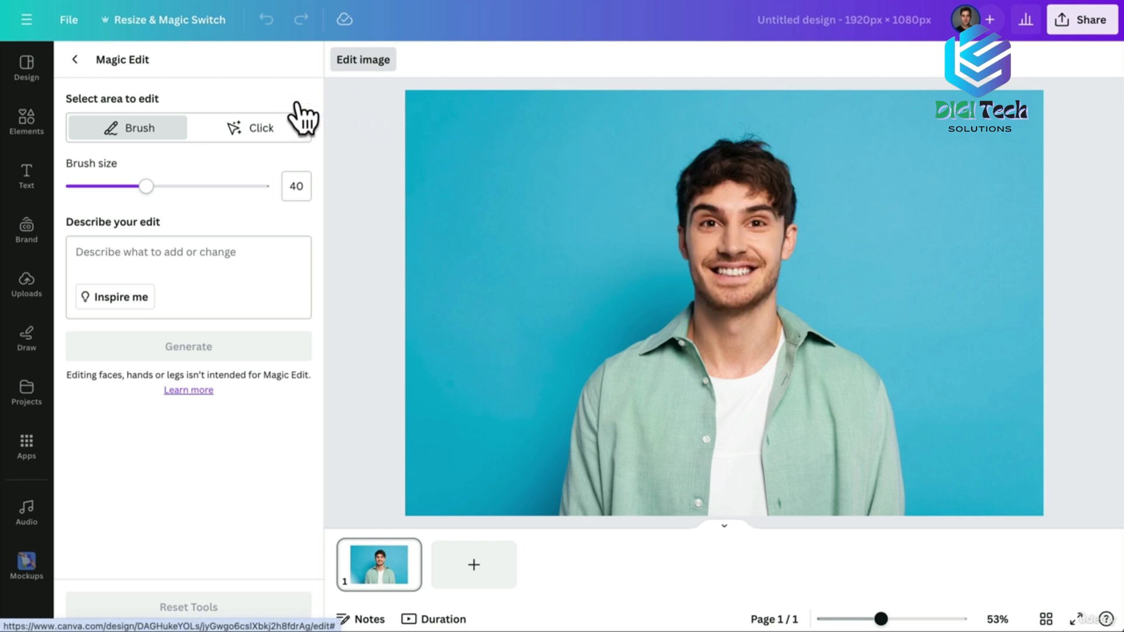
left_click(235, 129)
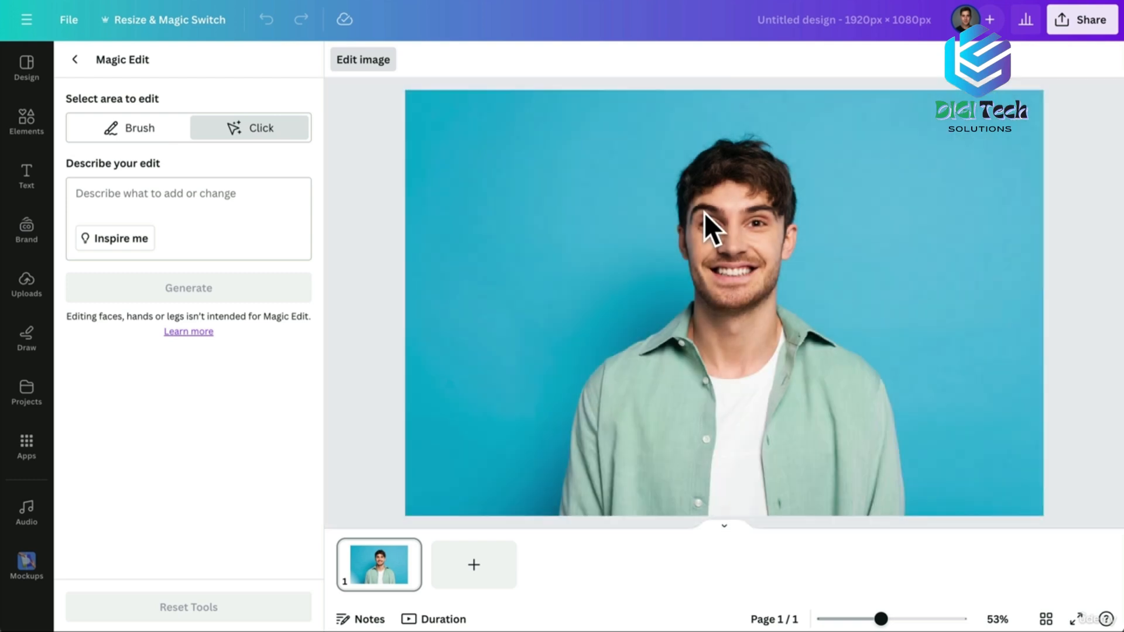
left_click(705, 213)
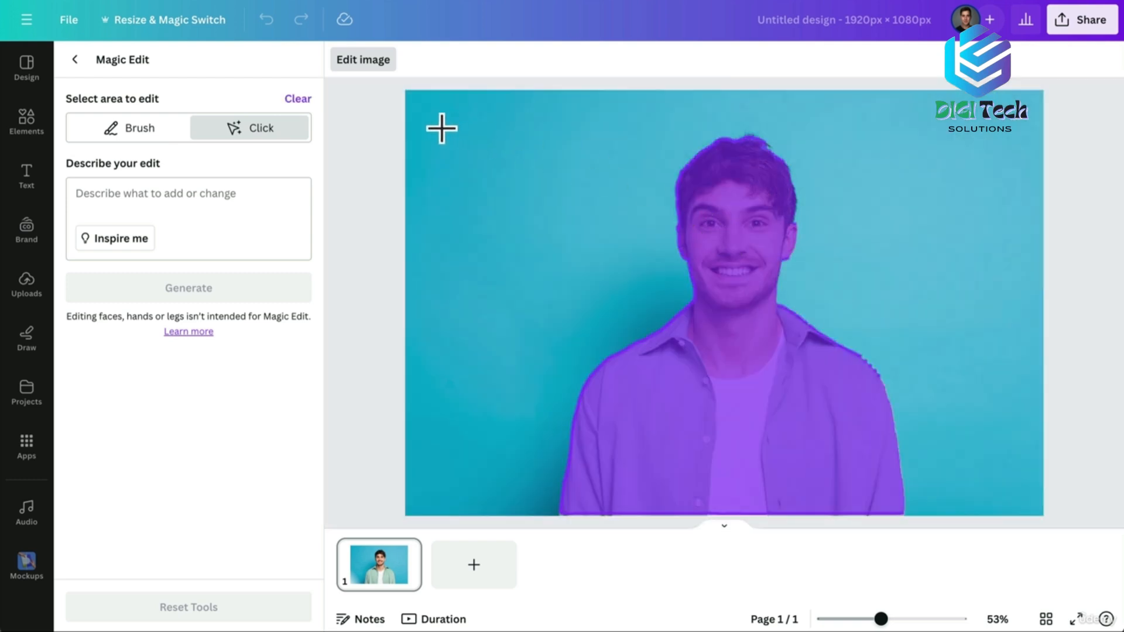
left_click(295, 99)
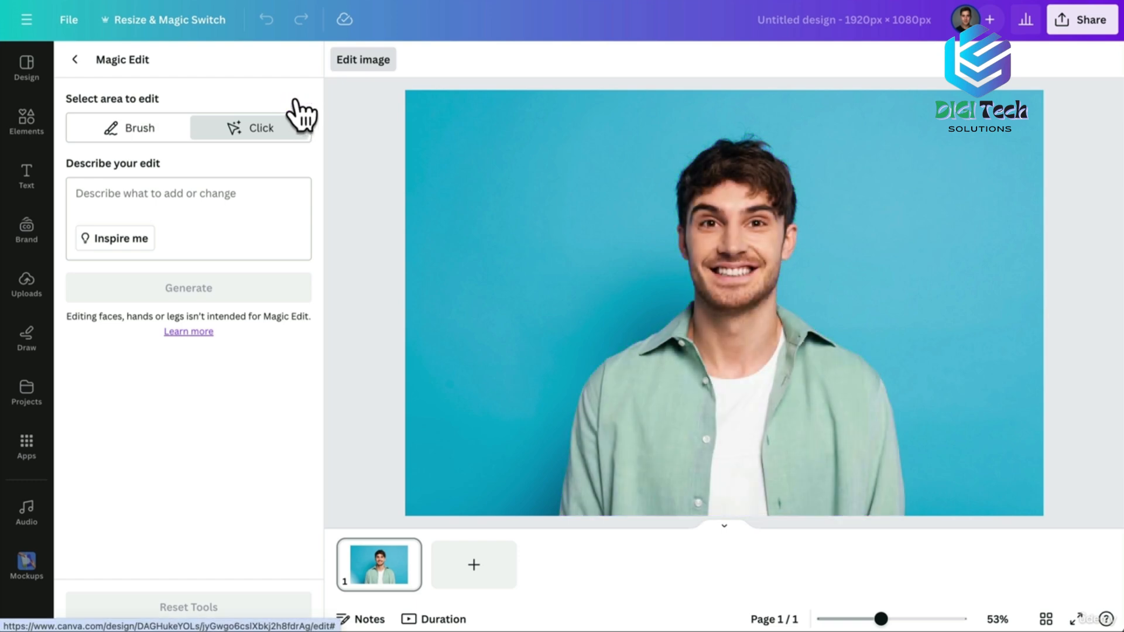
Brush over the man's hair, generate 'clown hair', and apply the green-purple curly variation.
left_click(133, 134)
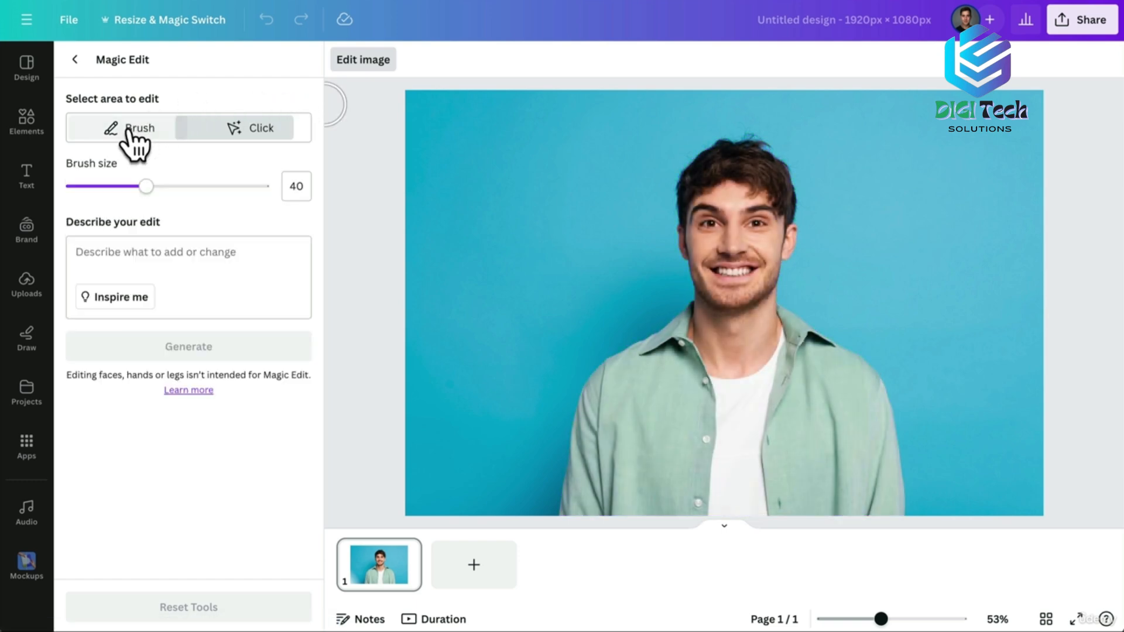
mouse_move(794, 223)
left_mouse_down()
mouse_move(766, 158)
mouse_move(742, 152)
mouse_move(755, 176)
mouse_move(726, 153)
mouse_move(715, 180)
mouse_move(699, 171)
mouse_move(684, 187)
mouse_move(677, 214)
left_mouse_up()
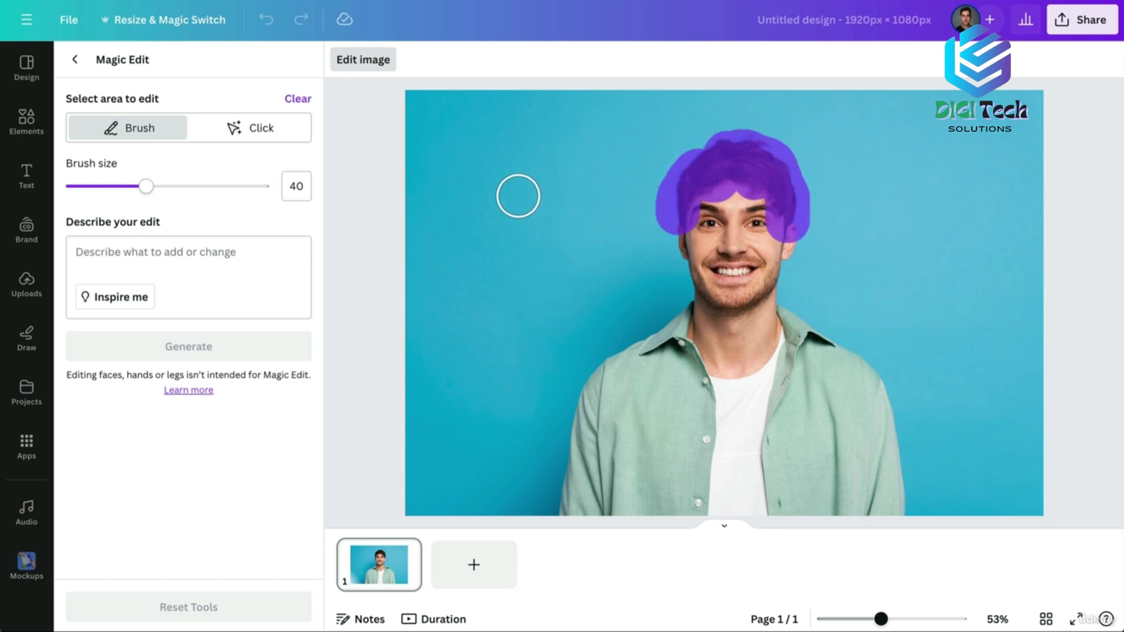
left_click(138, 253)
type("clown hair")
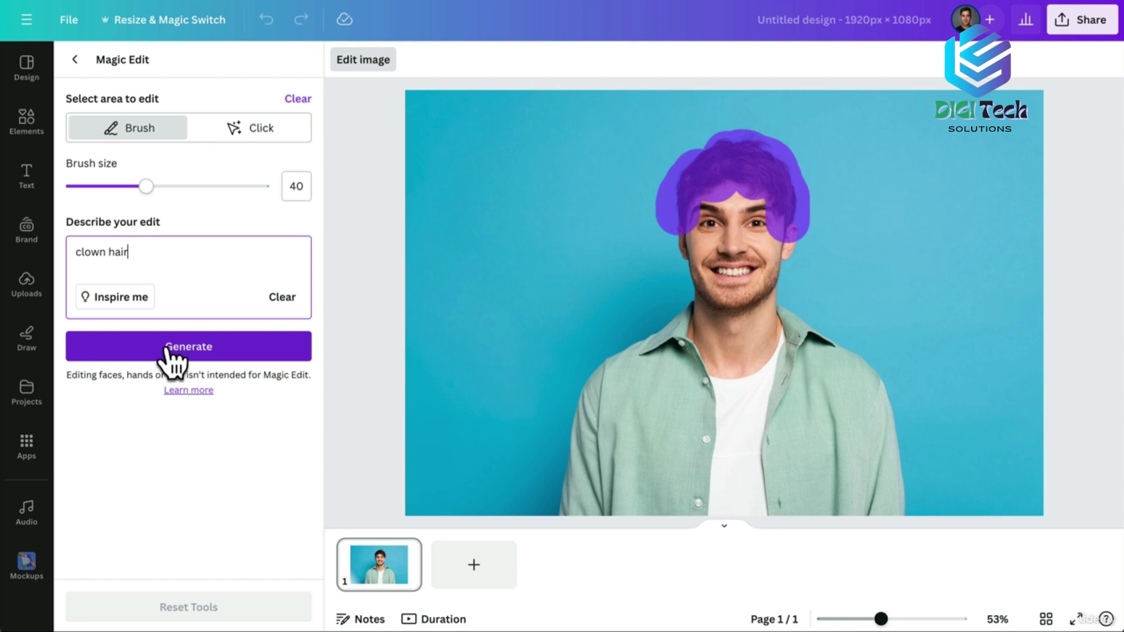
left_click(190, 350)
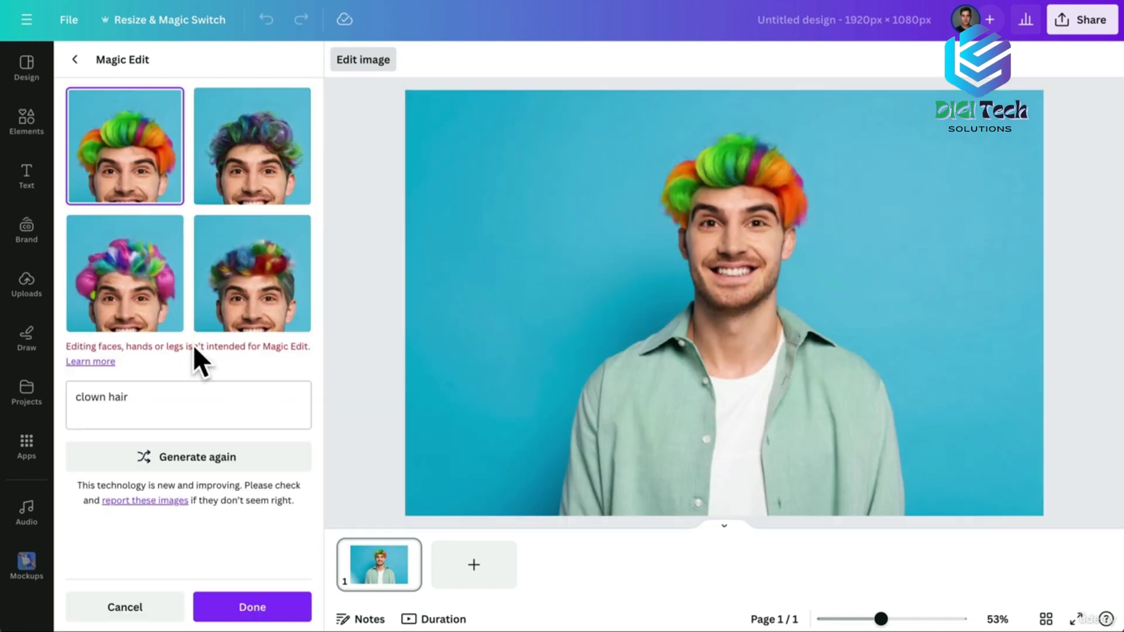
left_click(252, 176)
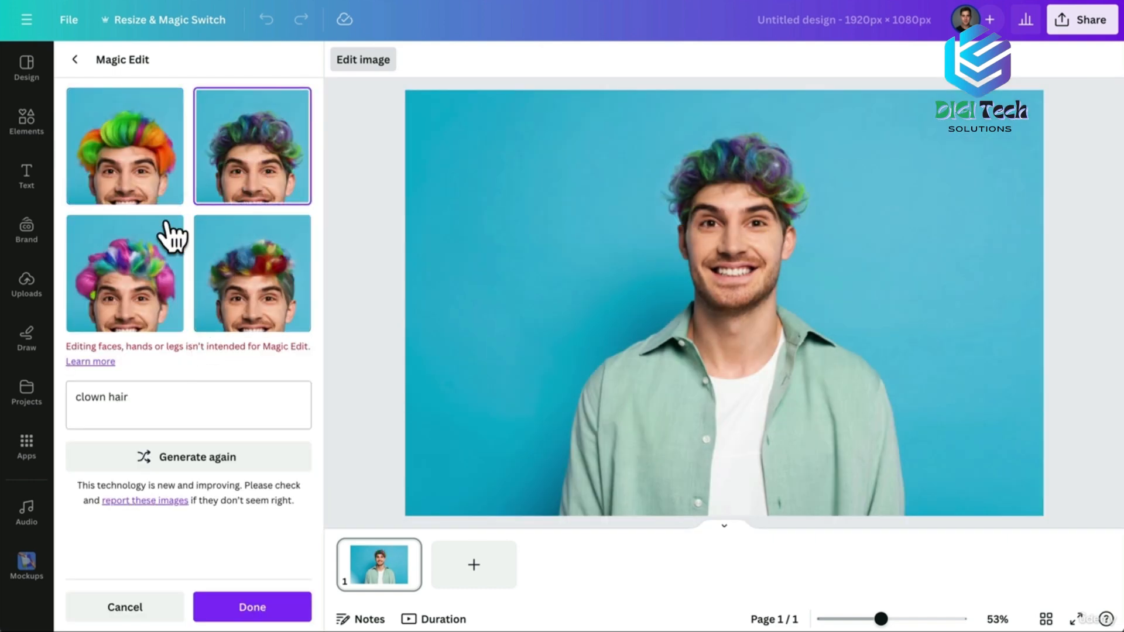
left_click(155, 270)
left_click(243, 286)
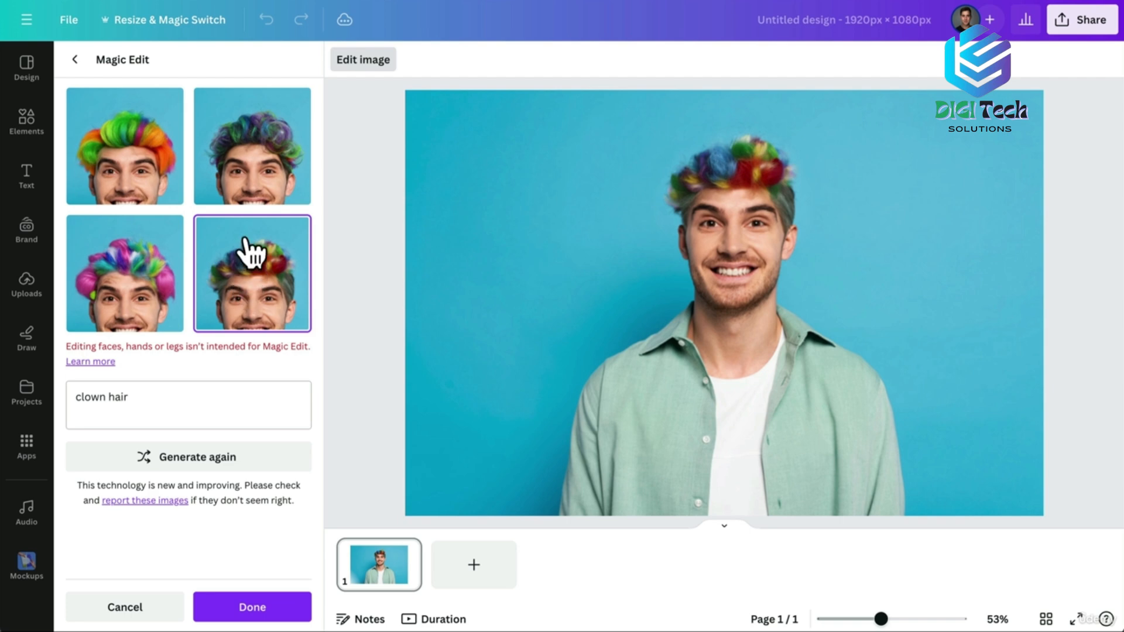
left_click(258, 181)
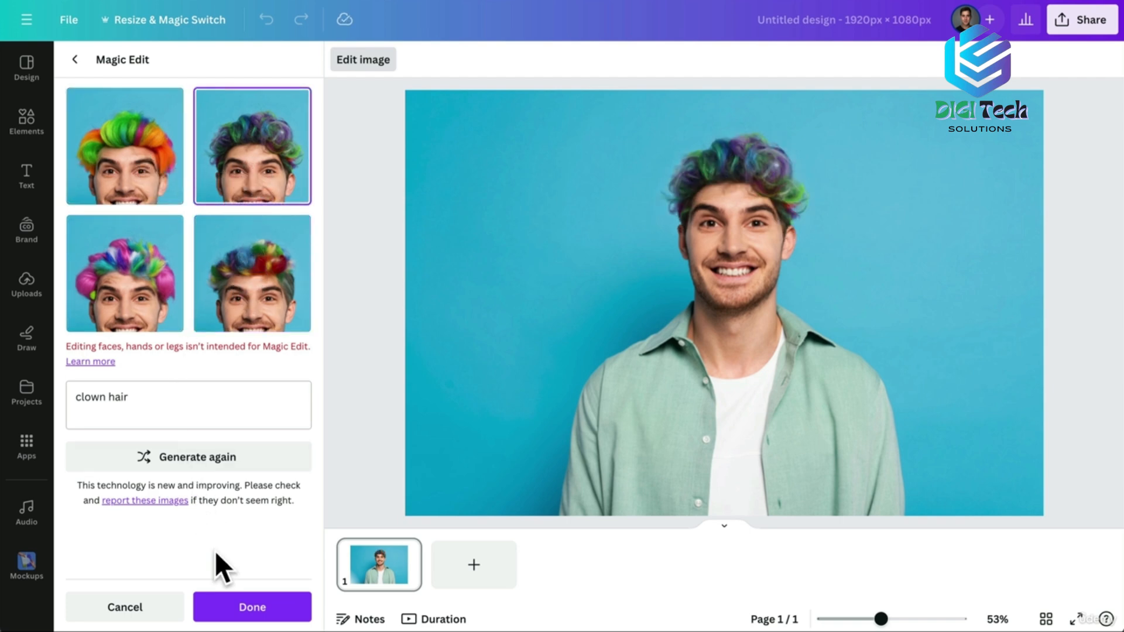
left_click(246, 607)
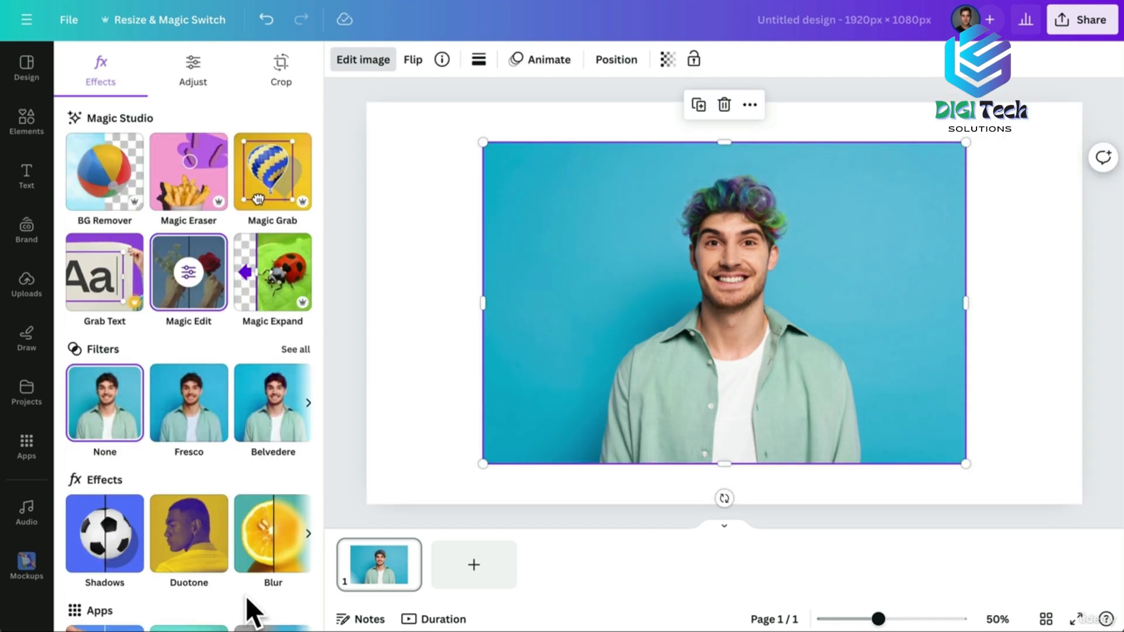
With a smaller brush, paint the man's jaw and generate 'beard' variations to preview.
left_click(202, 300)
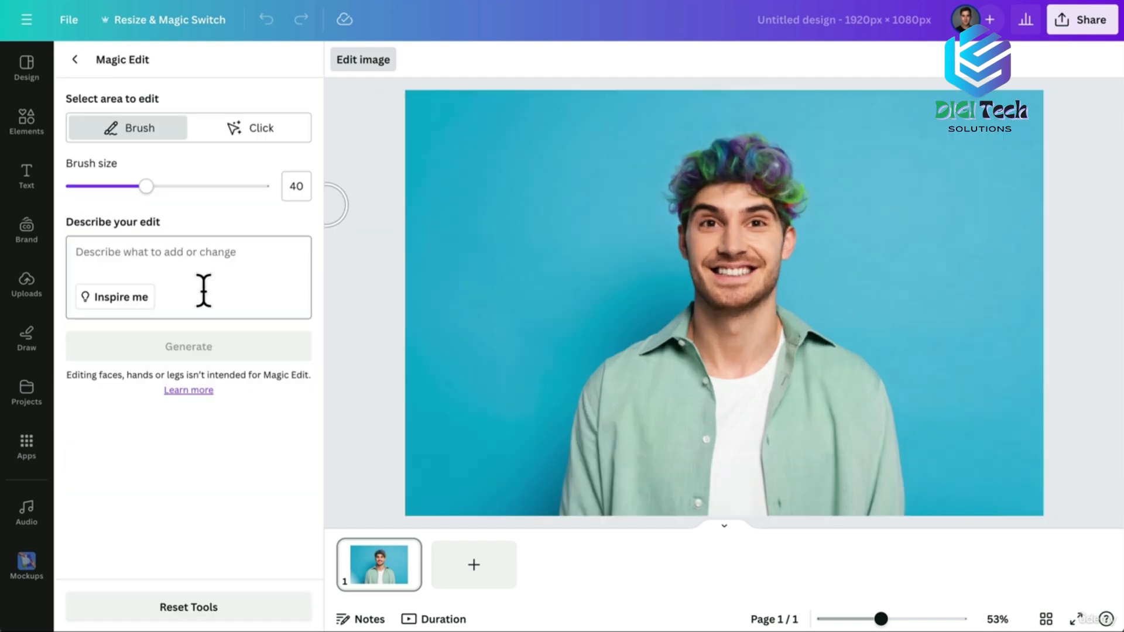
left_click_drag(148, 186, 84, 186)
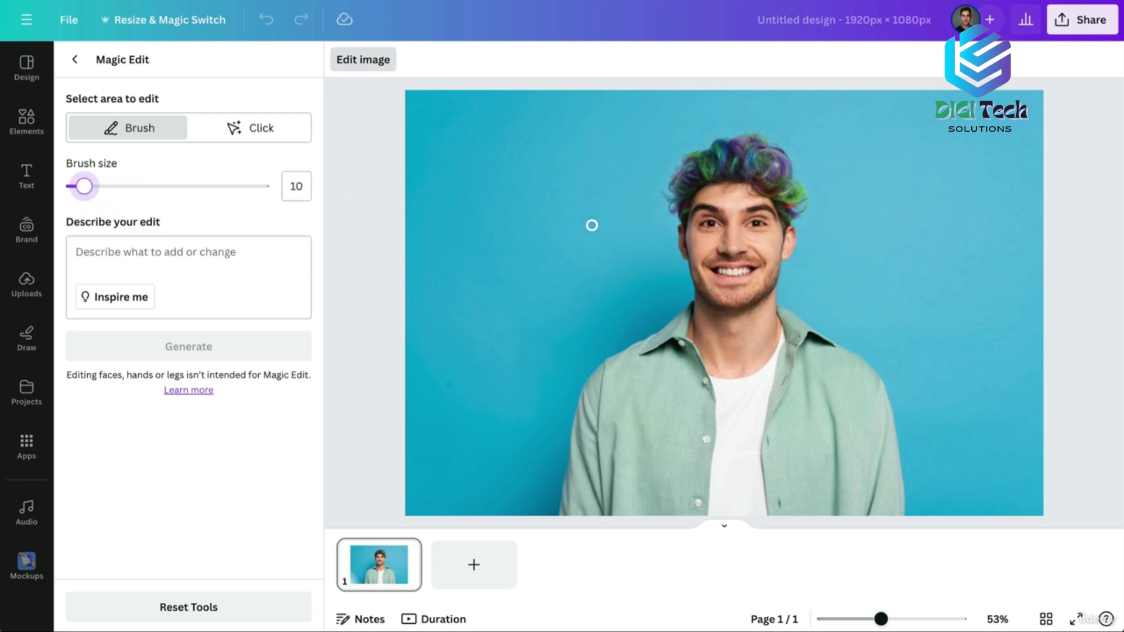
mouse_move(686, 245)
left_mouse_down()
mouse_move(716, 300)
mouse_move(770, 284)
mouse_move(780, 252)
mouse_move(765, 278)
mouse_move(710, 290)
mouse_move(758, 297)
mouse_move(702, 284)
mouse_move(702, 264)
mouse_move(773, 271)
left_mouse_up()
left_click(77, 252)
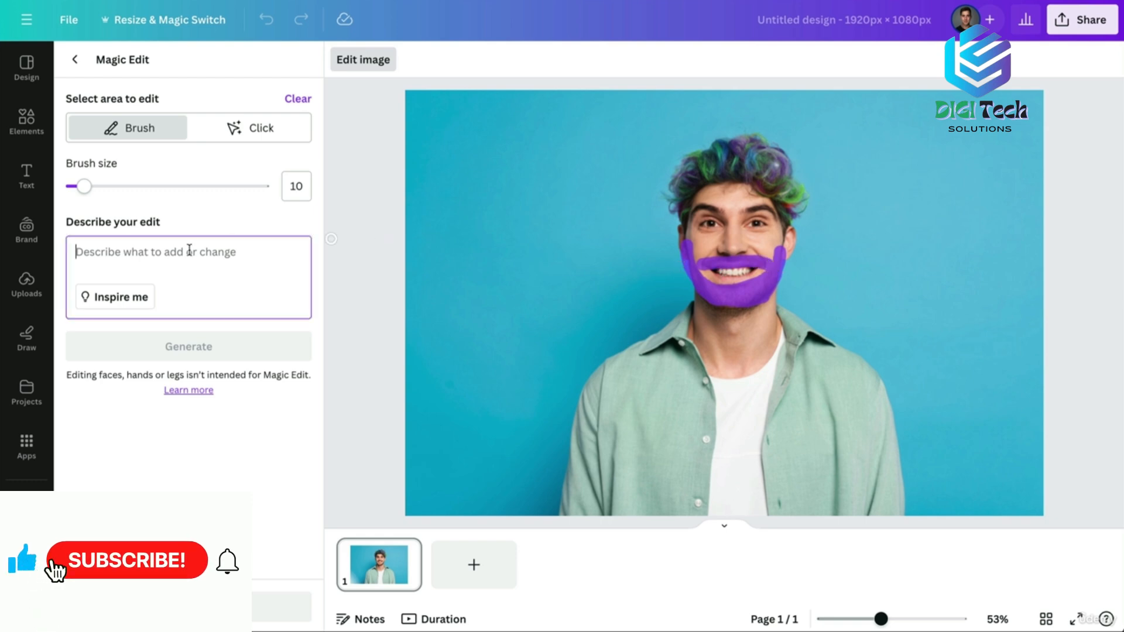
type("beard")
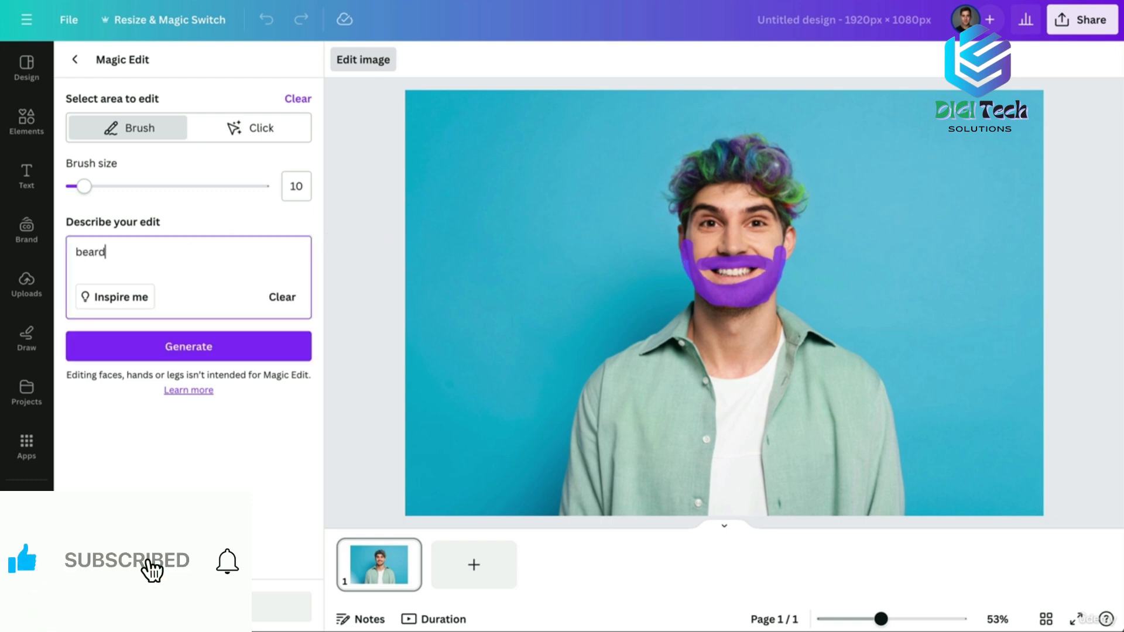
left_click(188, 348)
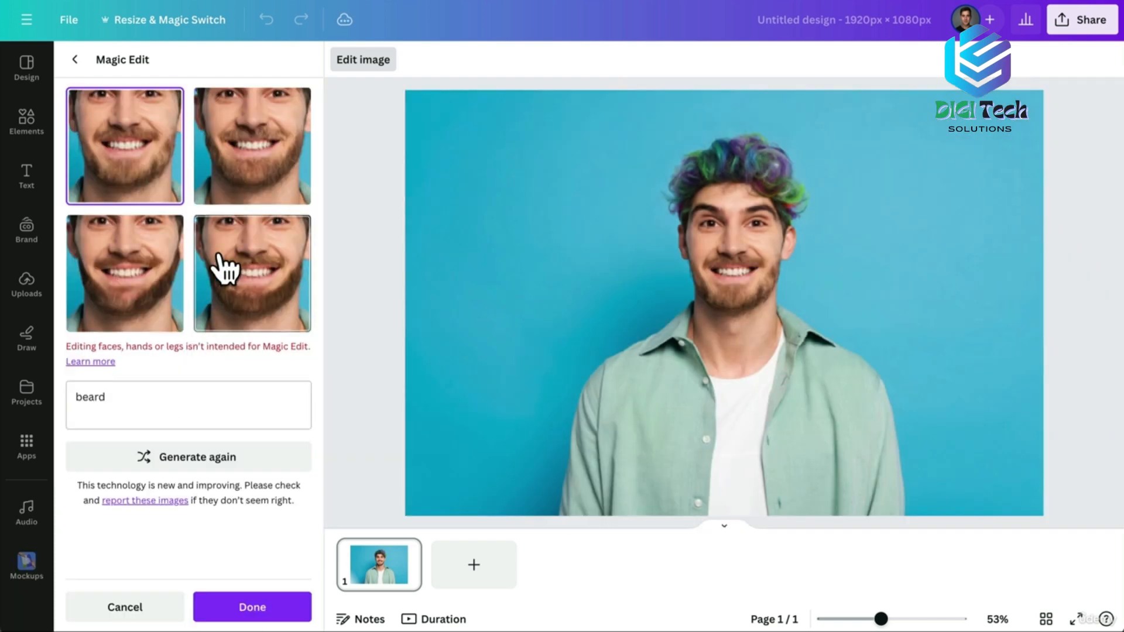
left_click(253, 162)
left_click(144, 272)
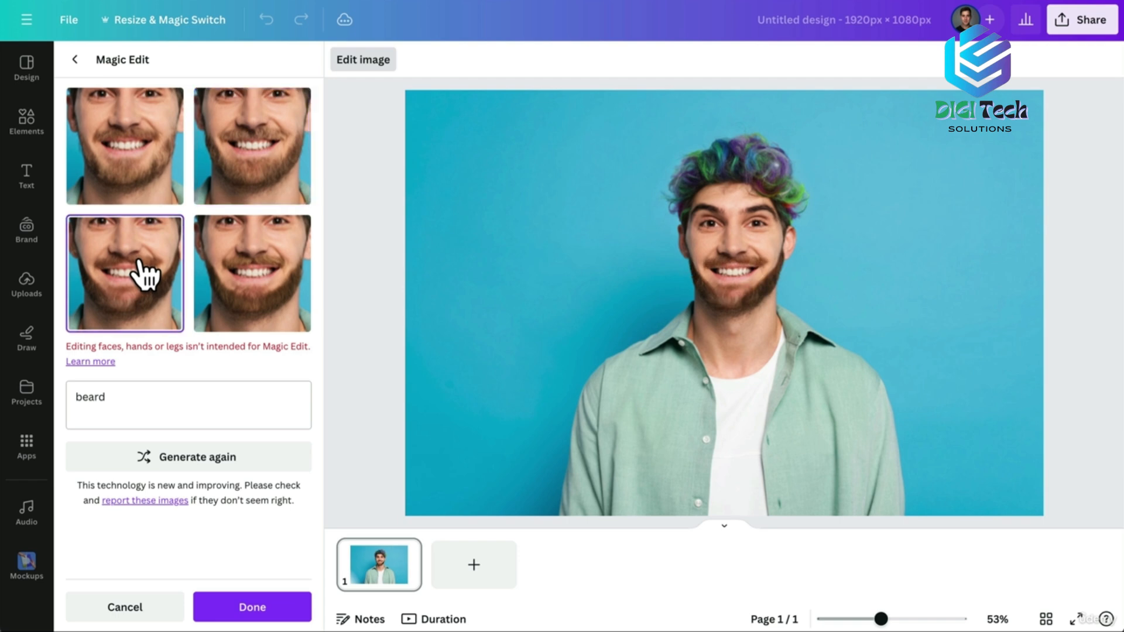
left_click(244, 288)
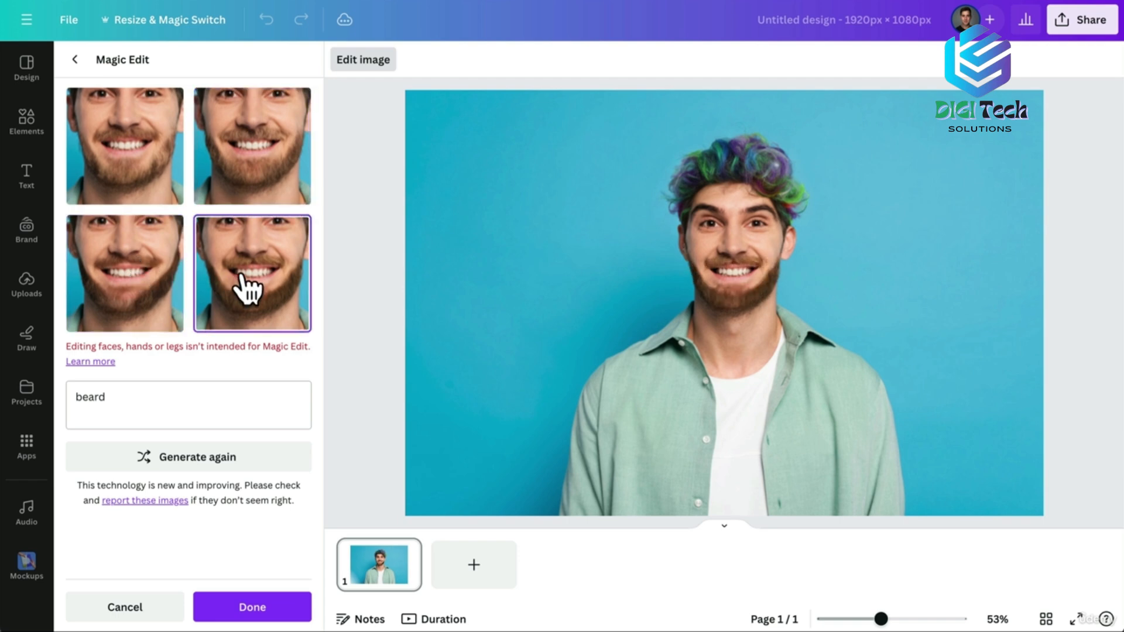
left_click(141, 170)
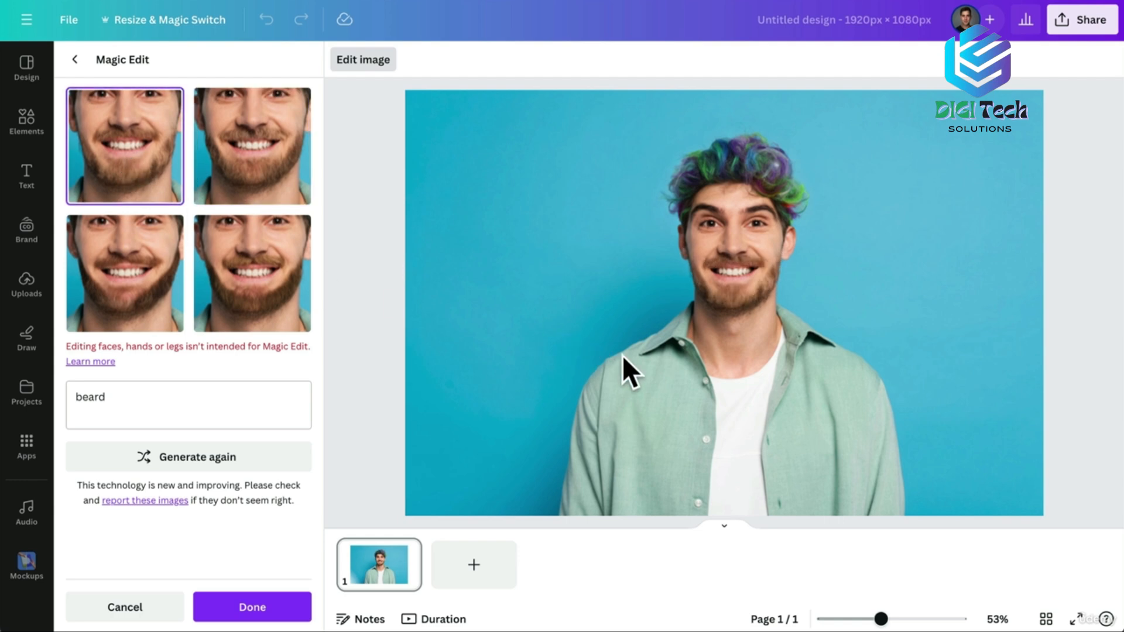
Generate a fresh set of beards and apply the top-left variation.
left_click(200, 460)
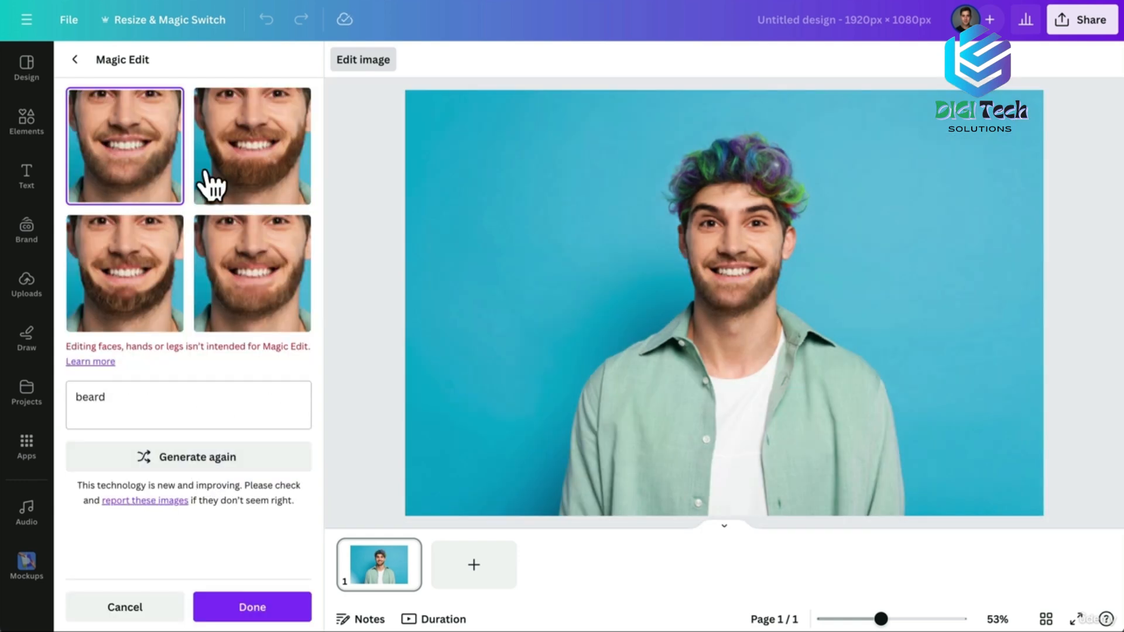
left_click(242, 139)
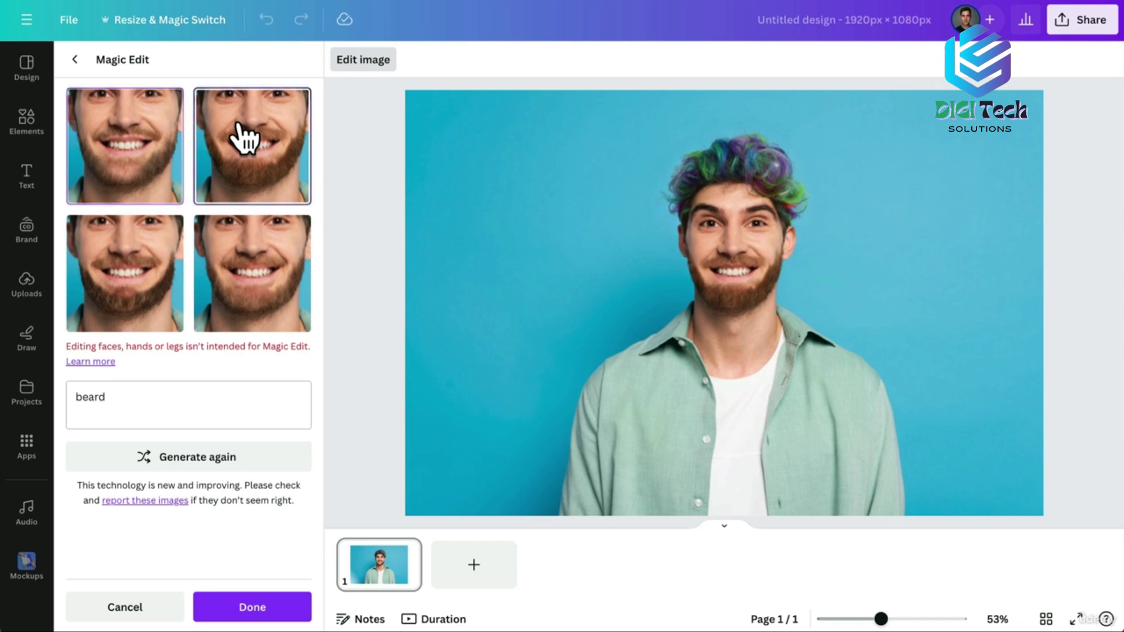
left_click(132, 299)
left_click(231, 290)
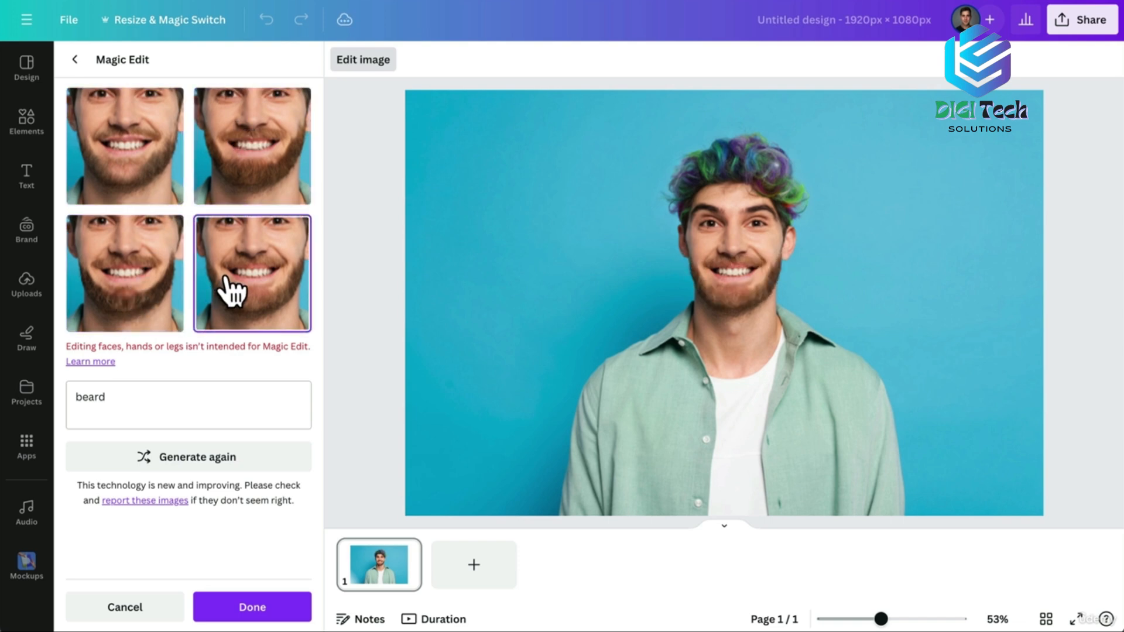
left_click(120, 187)
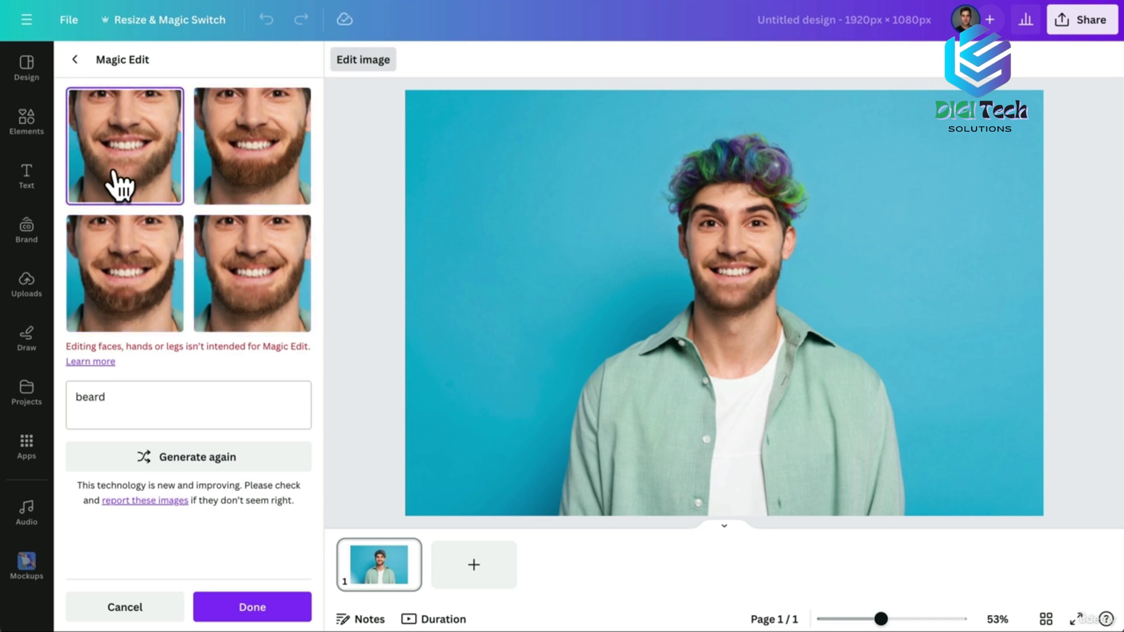
left_click(252, 607)
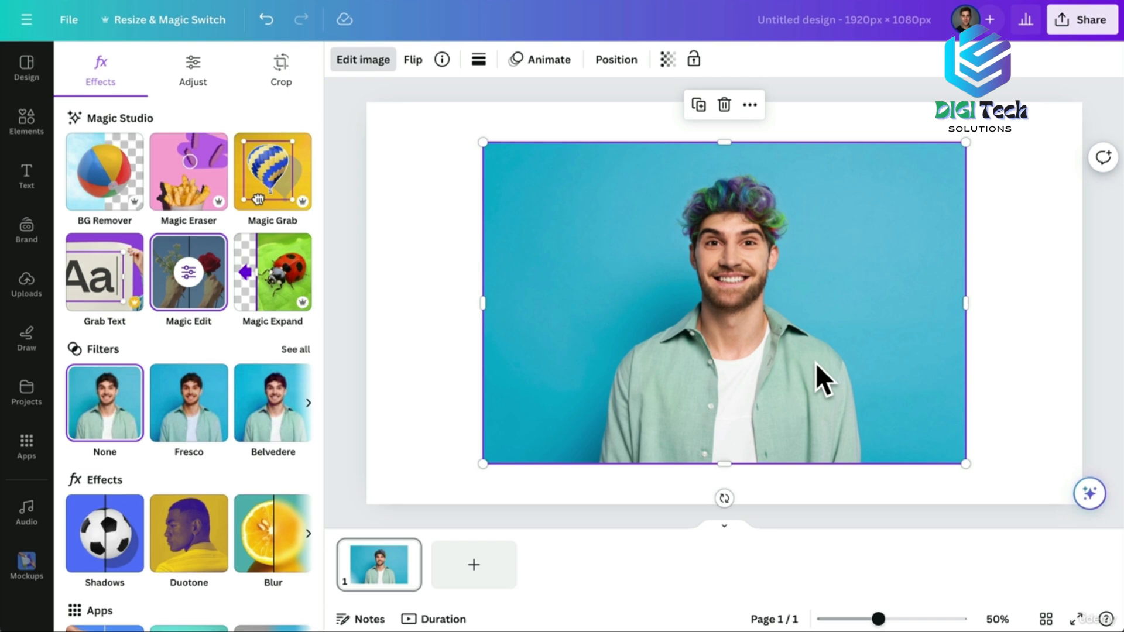
With brush size 58, paint the shirt, generate 'red shirt' and pick the plain red T-shirt.
left_click(212, 298)
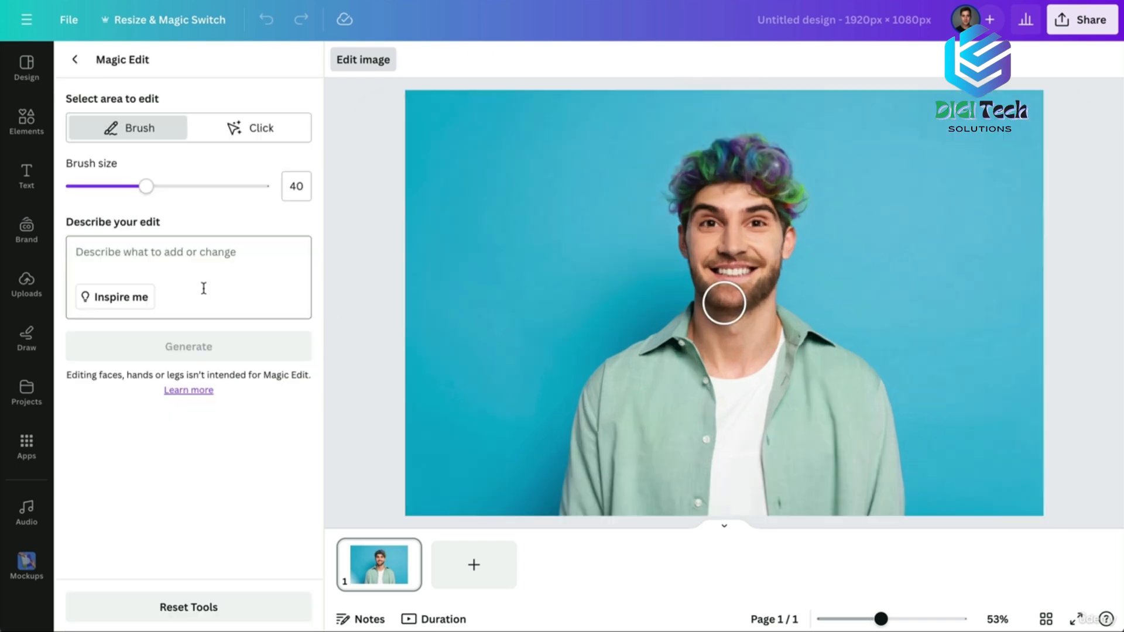
left_click_drag(146, 186, 183, 186)
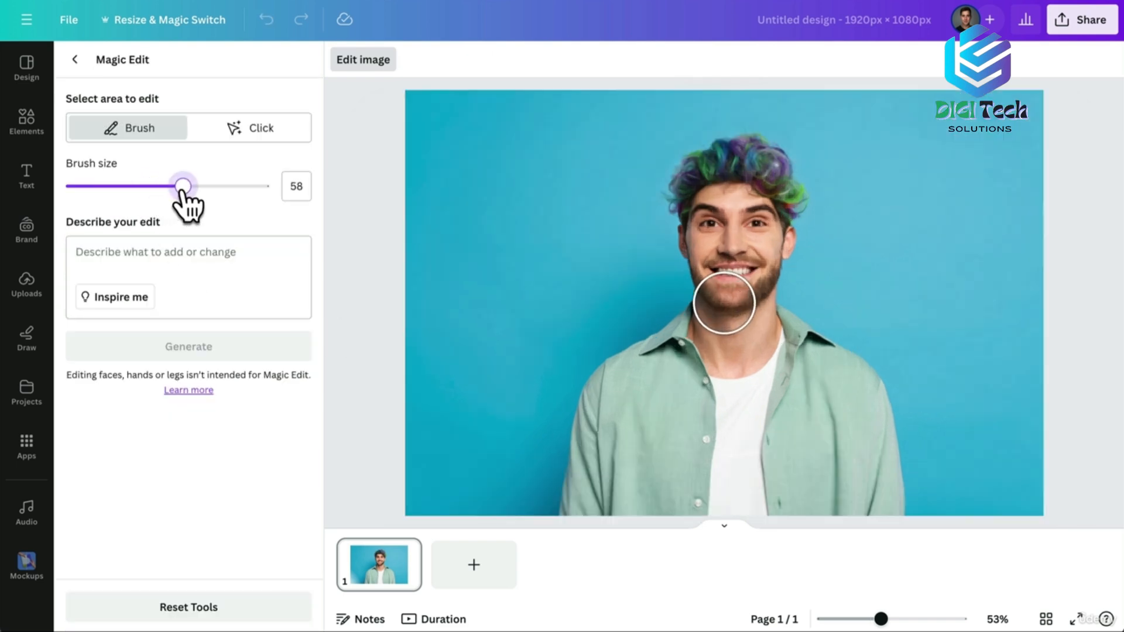
mouse_move(691, 330)
left_mouse_down()
mouse_move(612, 399)
mouse_move(586, 484)
mouse_move(659, 501)
mouse_move(884, 512)
mouse_move(875, 436)
mouse_move(833, 368)
mouse_move(792, 341)
mouse_move(776, 374)
mouse_move(699, 371)
mouse_move(643, 486)
mouse_move(838, 489)
mouse_move(803, 405)
mouse_move(765, 412)
mouse_move(687, 458)
mouse_move(597, 454)
mouse_move(600, 419)
left_mouse_up()
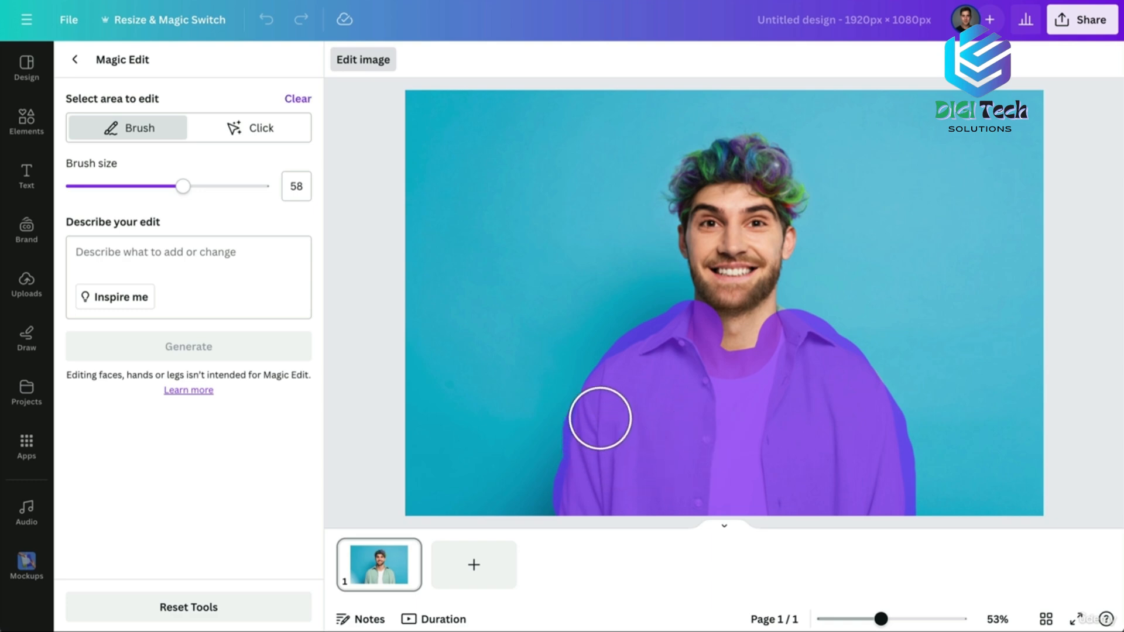
left_click(136, 268)
type("red shirt")
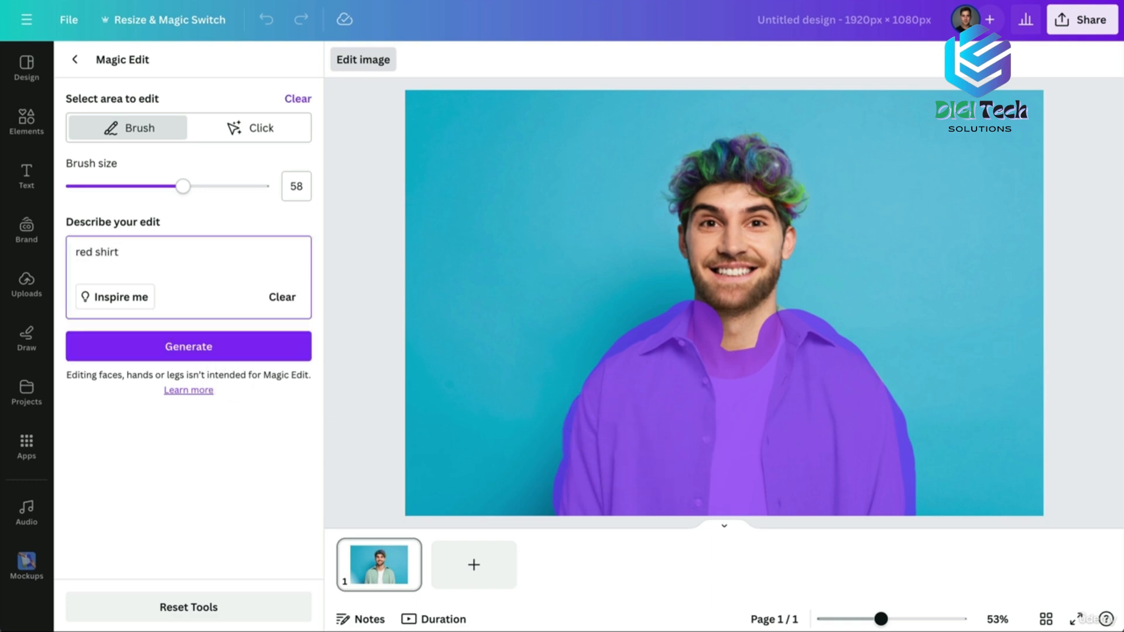
left_click(166, 345)
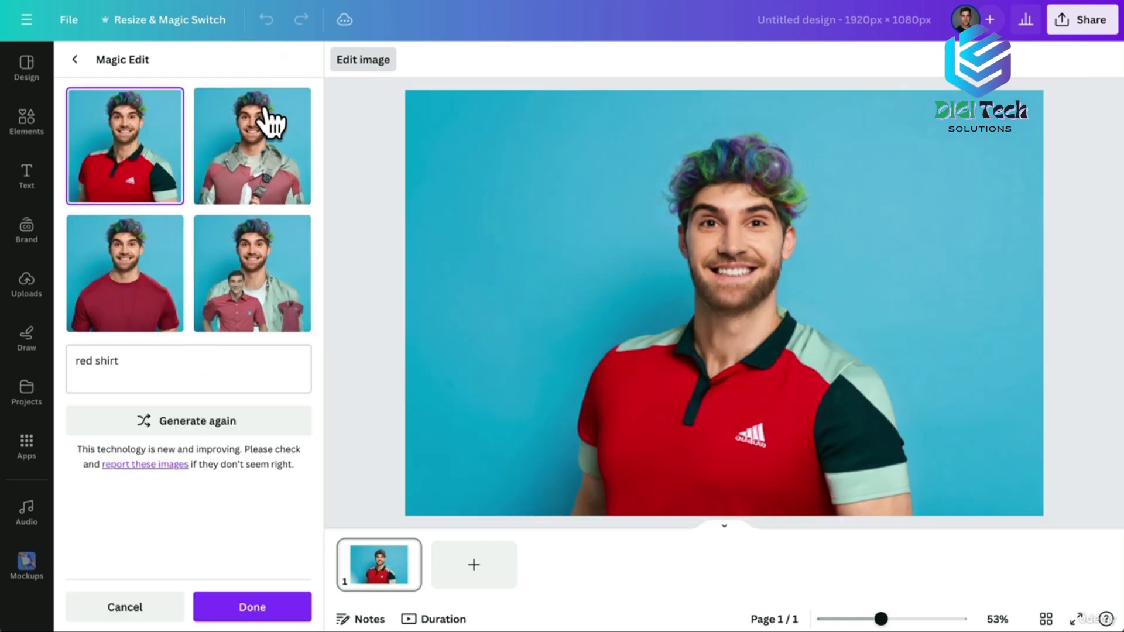
left_click(254, 139)
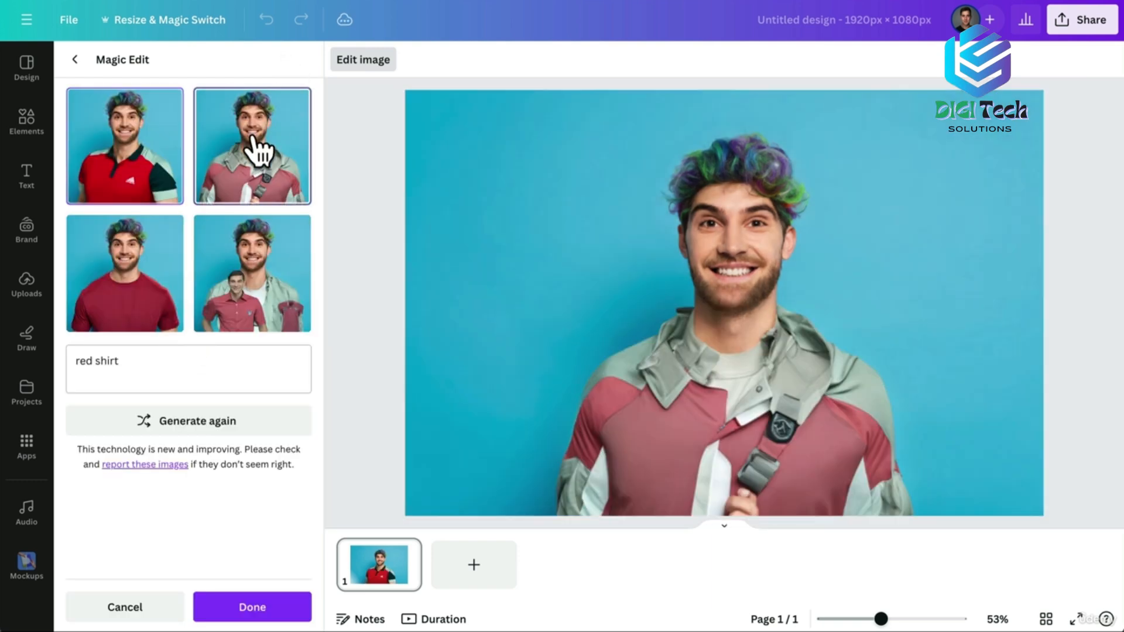
left_click(230, 296)
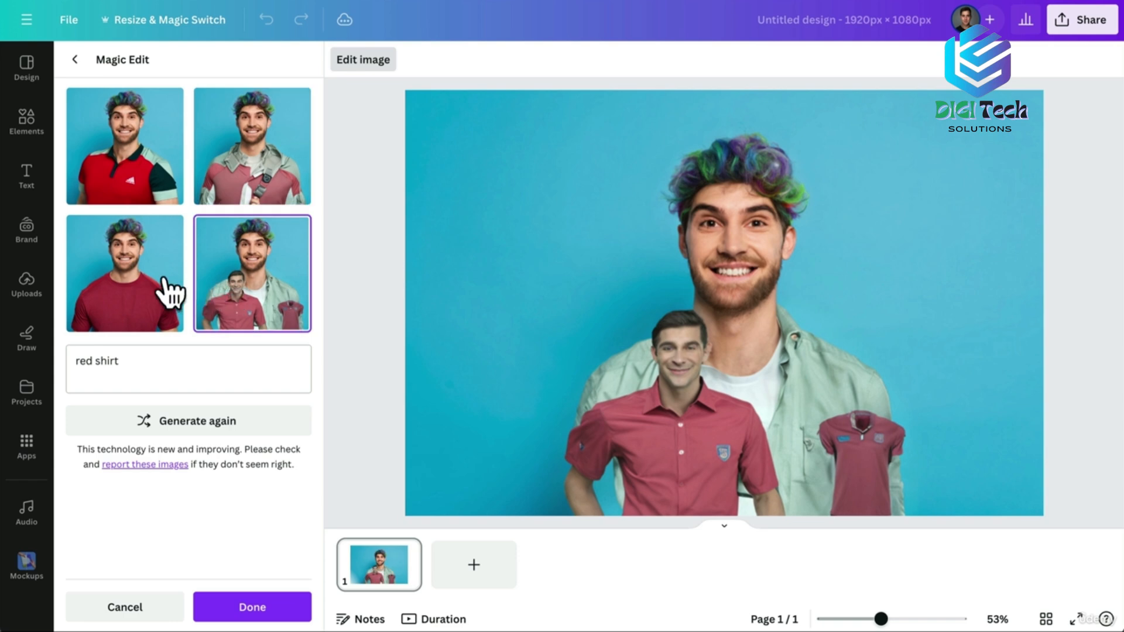
left_click(153, 292)
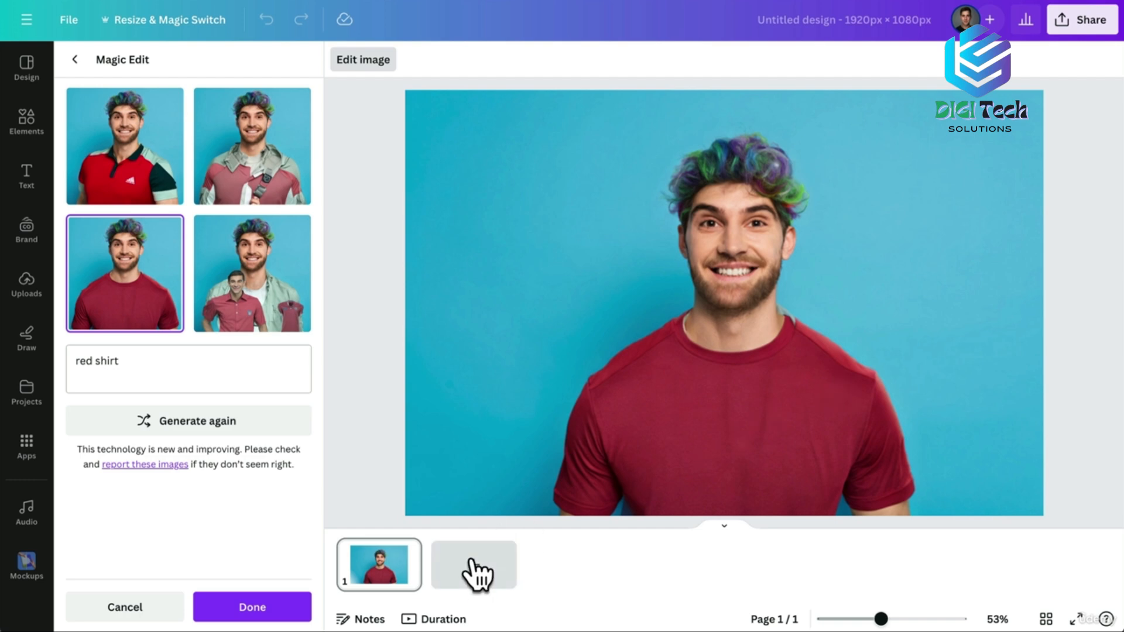
Add page 2 with the original green-shirt photo, compare it with page 1, then add blank page 3.
left_click(472, 570)
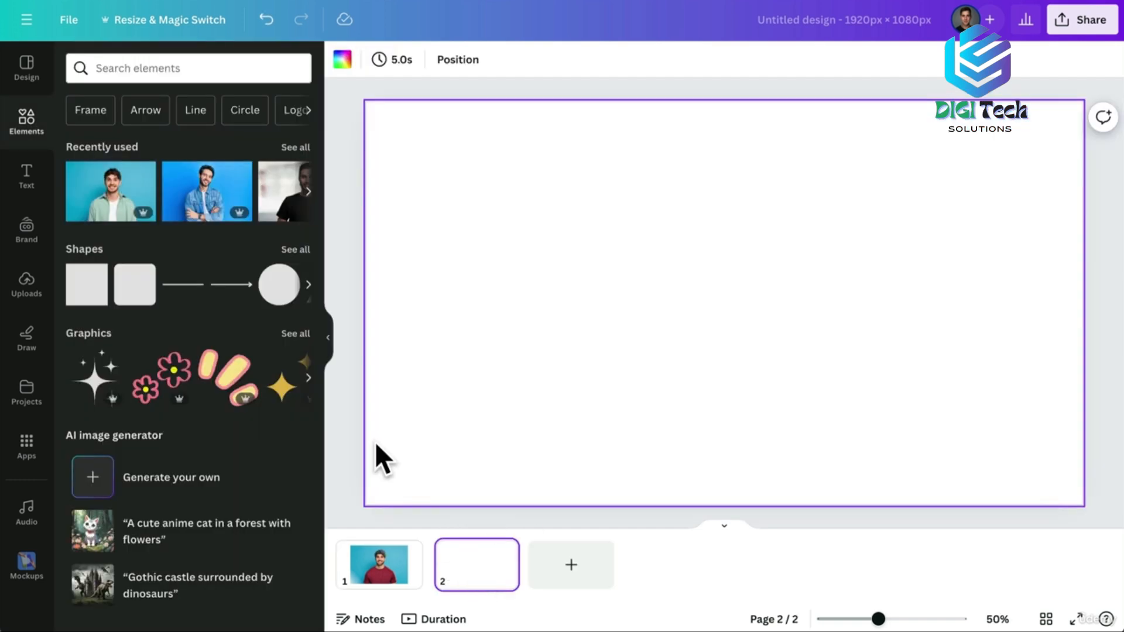
left_click(106, 190)
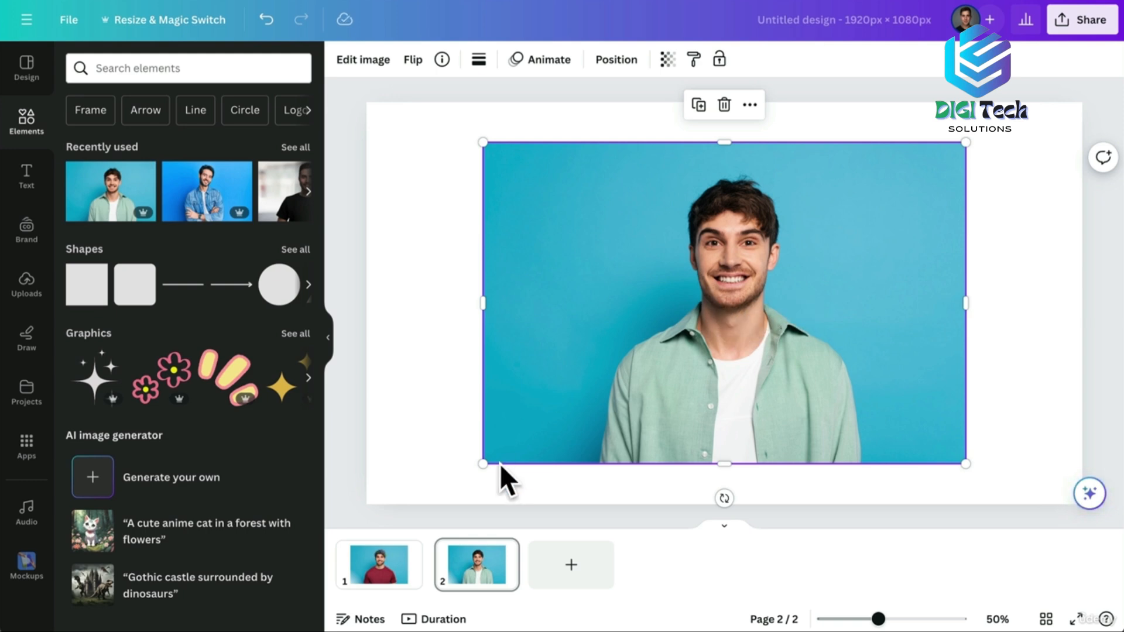
left_click(377, 575)
left_click(485, 570)
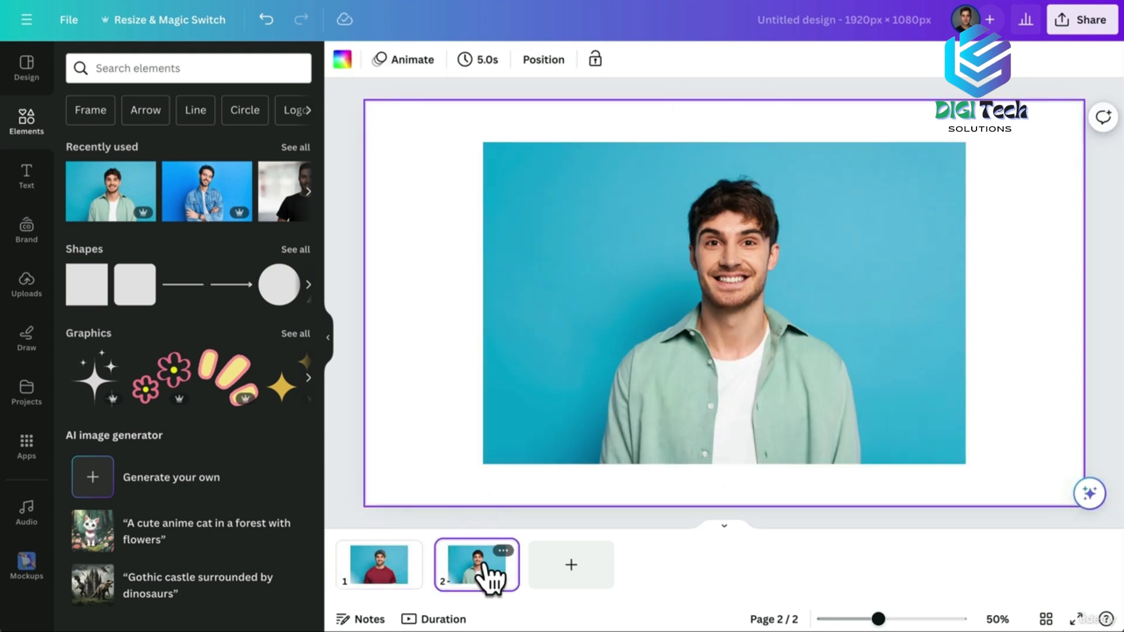
left_click(381, 573)
left_click(473, 577)
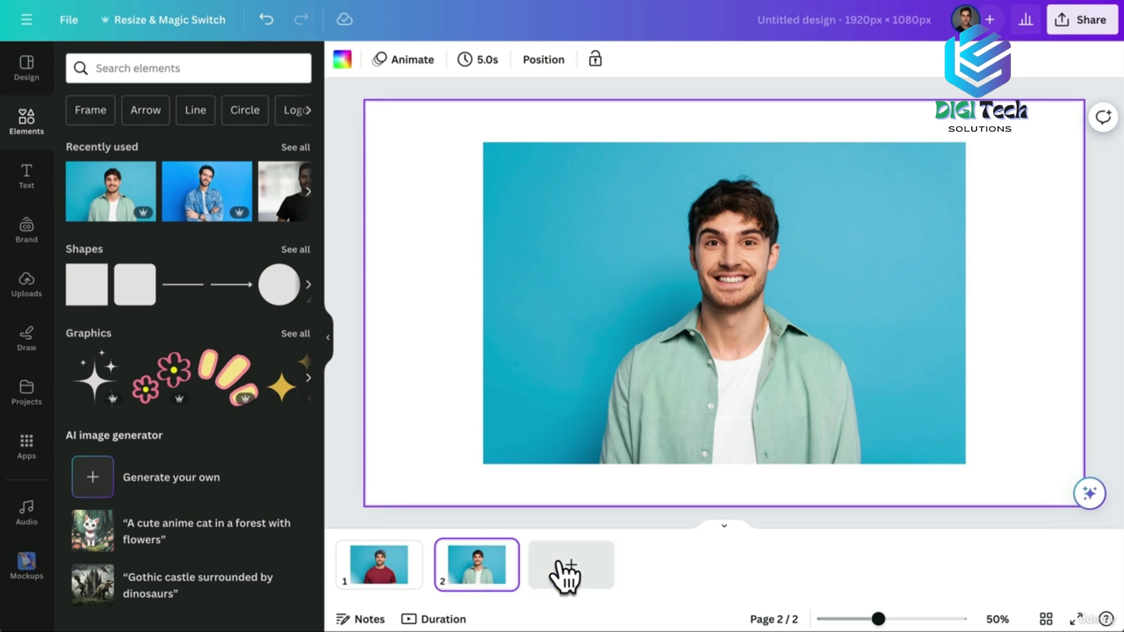
left_click(582, 570)
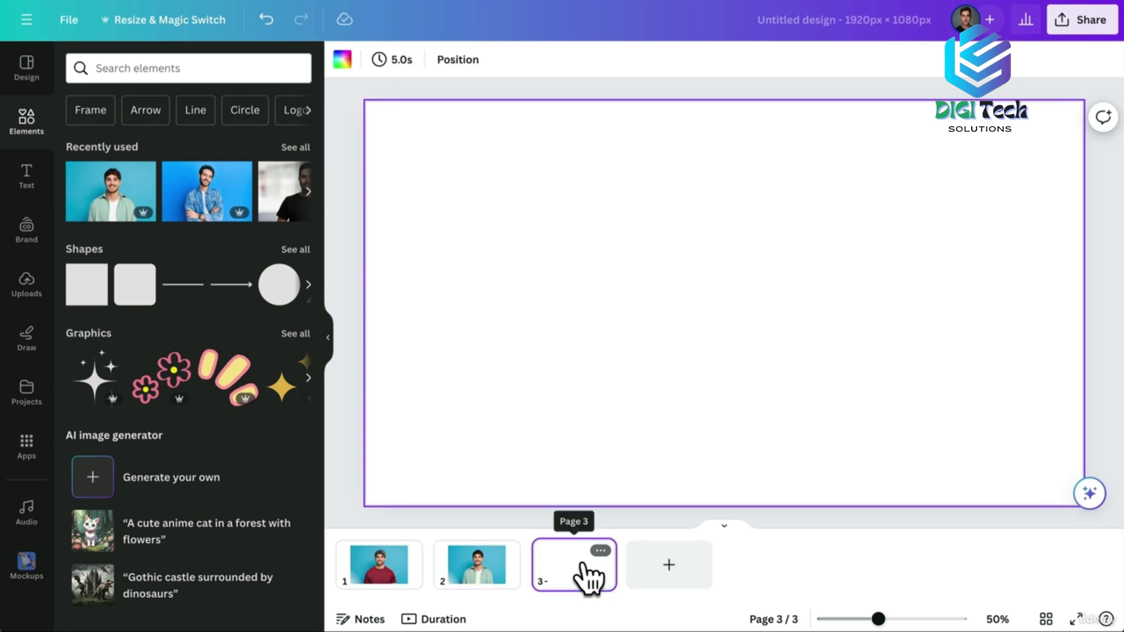
Paste the cat-peering-at-computer-mouse photo onto page 3 and open its Edit image tools.
key("ctrl+v")
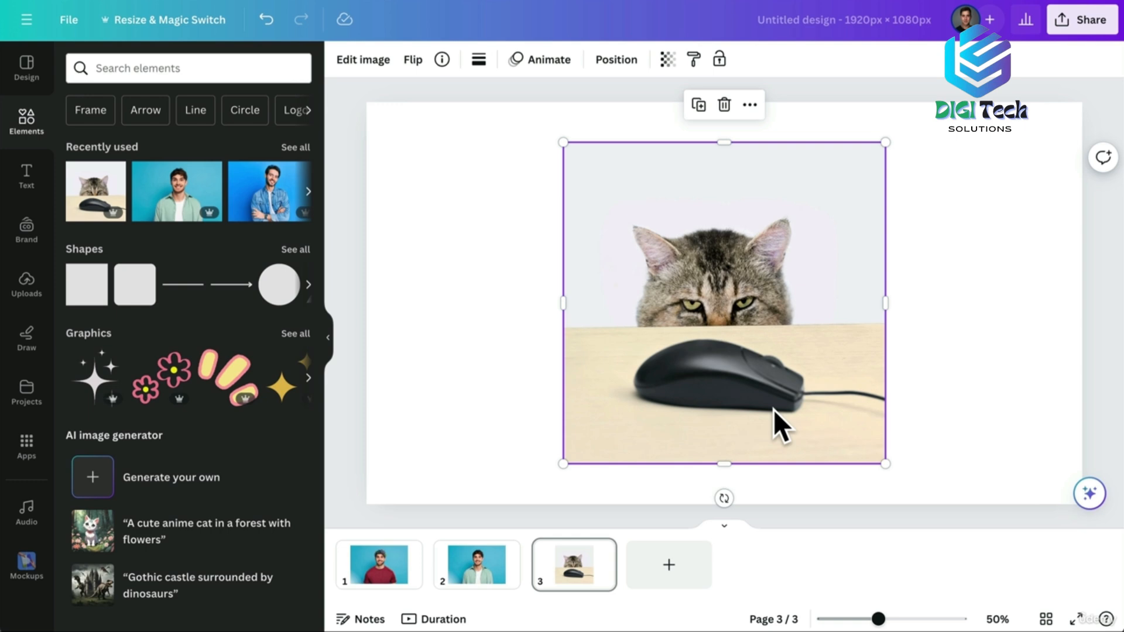
left_click(364, 60)
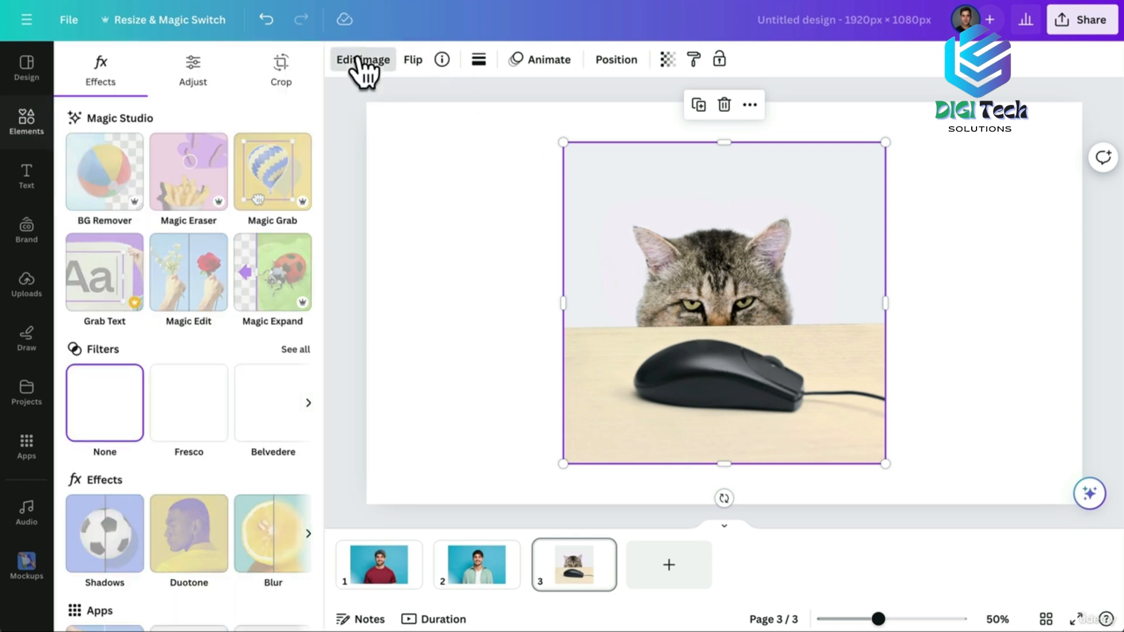
Use Magic Edit to brush over the computer mouse and generate 'mouse' replacements.
left_click(195, 258)
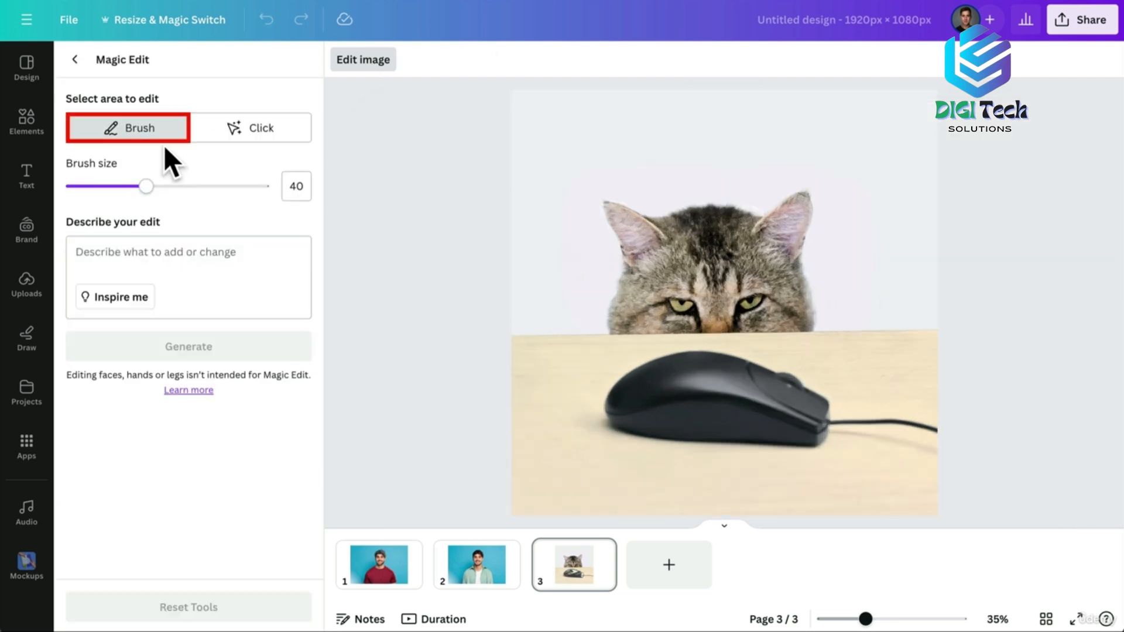
mouse_move(625, 427)
left_mouse_down()
mouse_move(637, 383)
mouse_move(686, 365)
mouse_move(925, 425)
mouse_move(695, 429)
mouse_move(648, 407)
mouse_move(763, 413)
left_mouse_up()
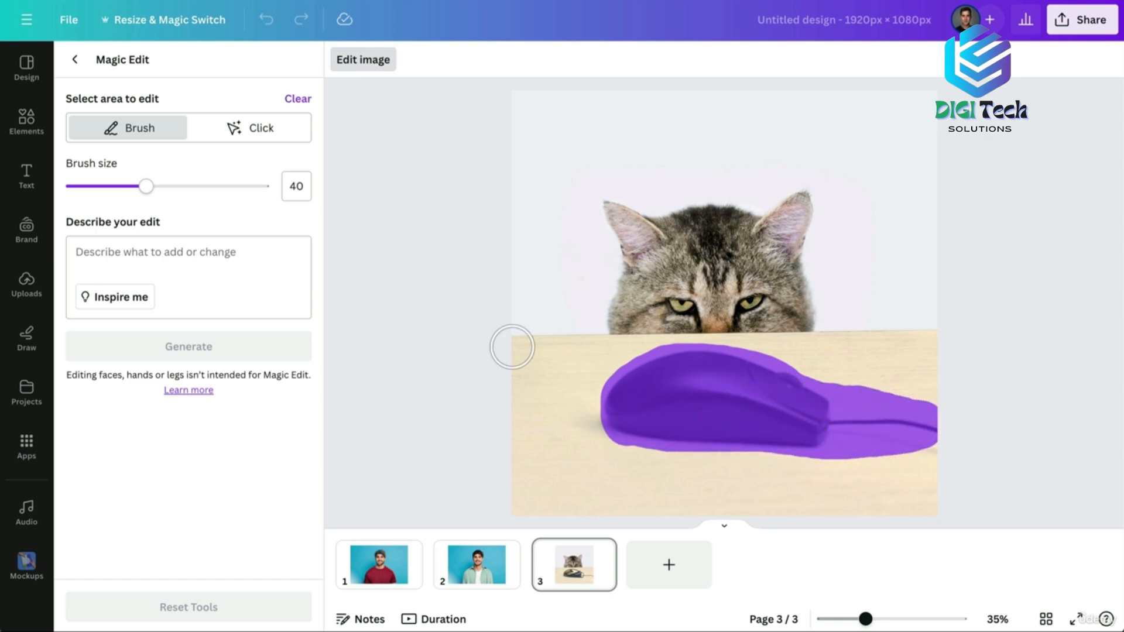
left_click(165, 253)
type("mouse")
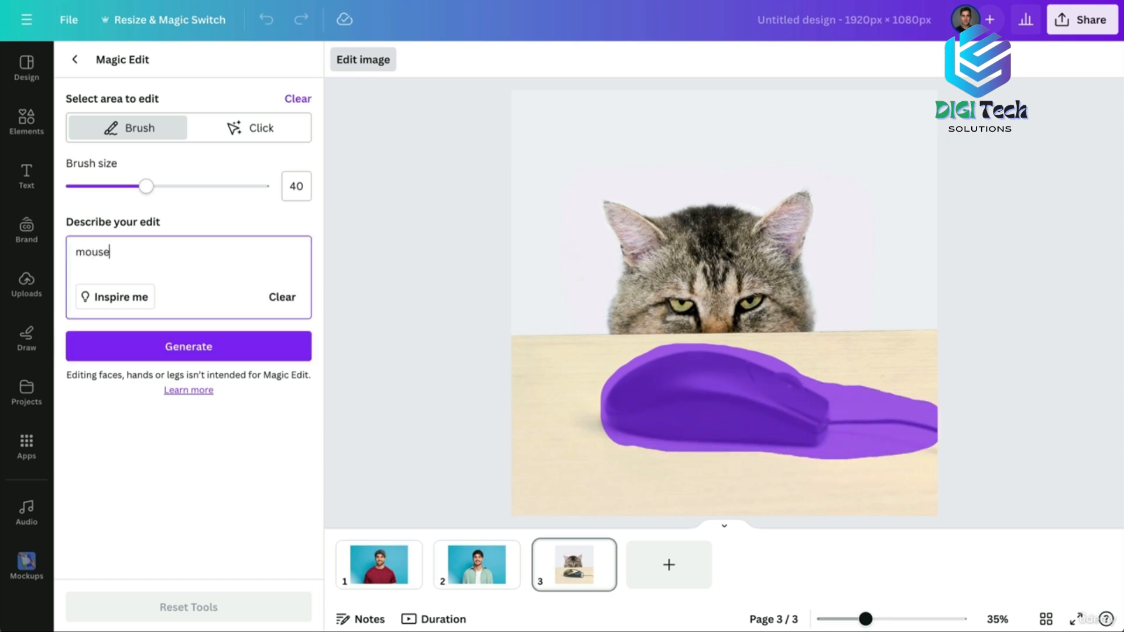
left_click(183, 352)
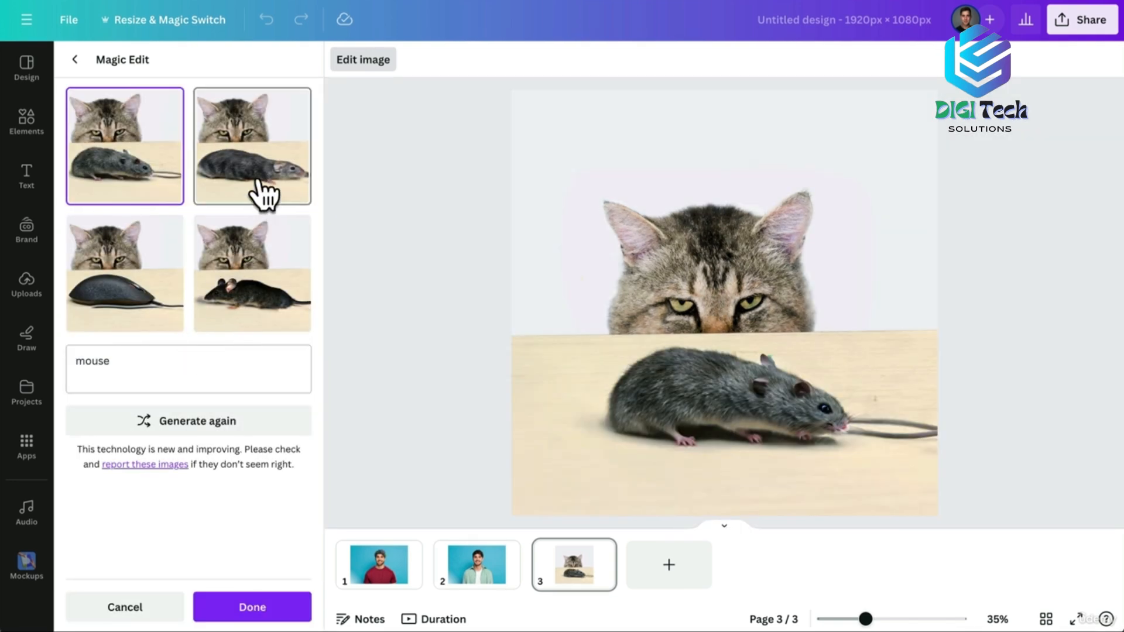
Compare the generated variations and pick the black rat crouching below the cat.
left_click(264, 192)
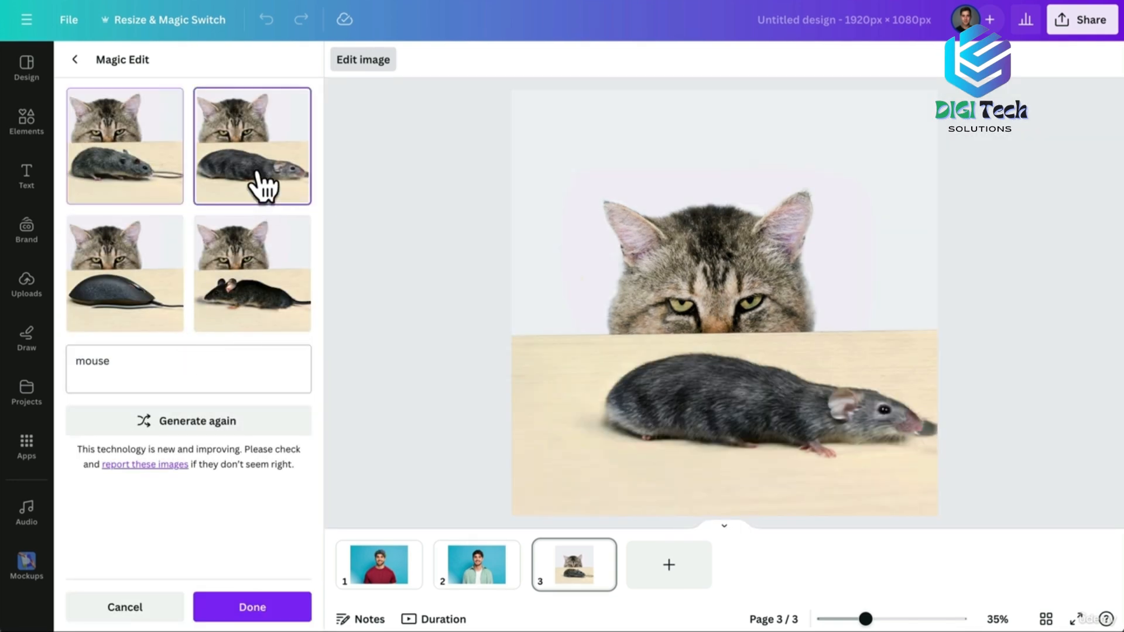
left_click(138, 278)
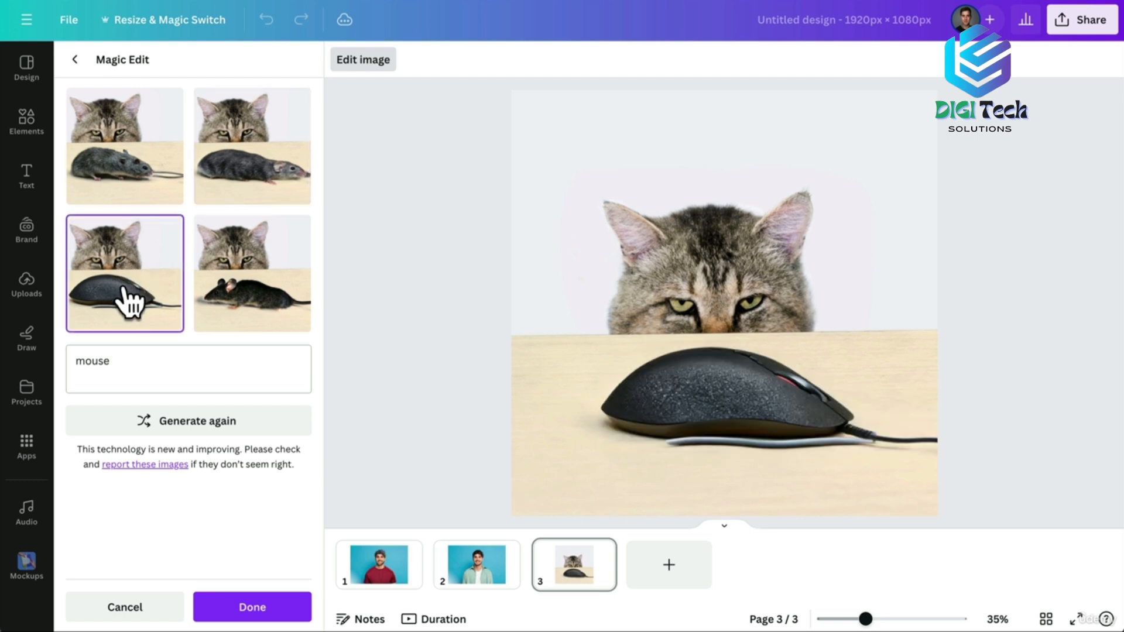
left_click(228, 288)
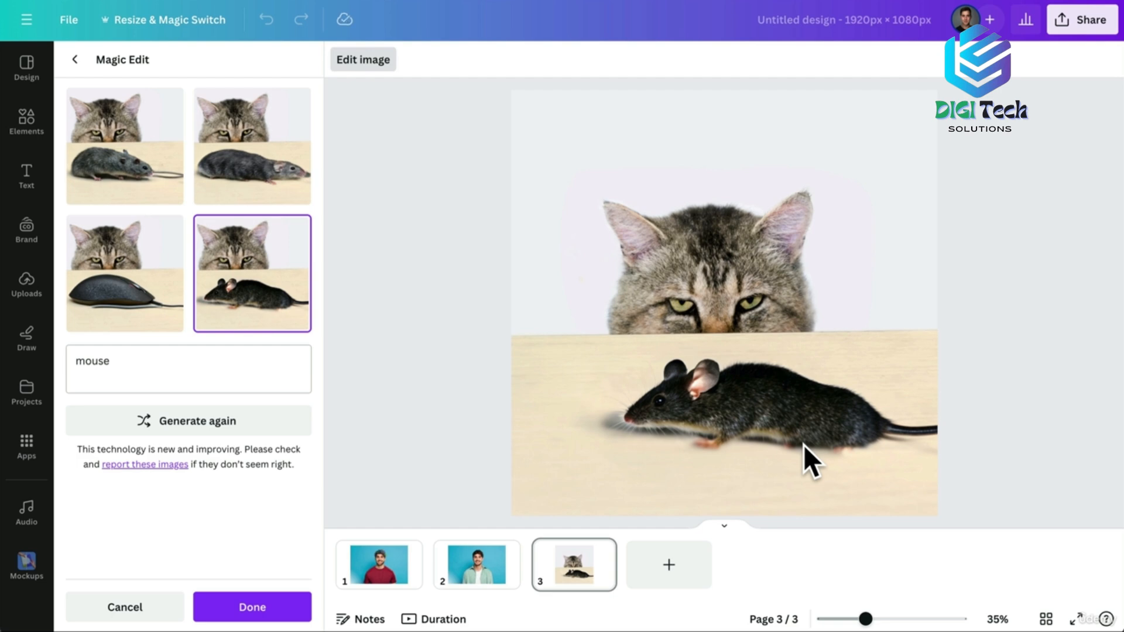
Add page 4 with the original computer-mouse cat photo, comparing it against page 3.
left_click(669, 569)
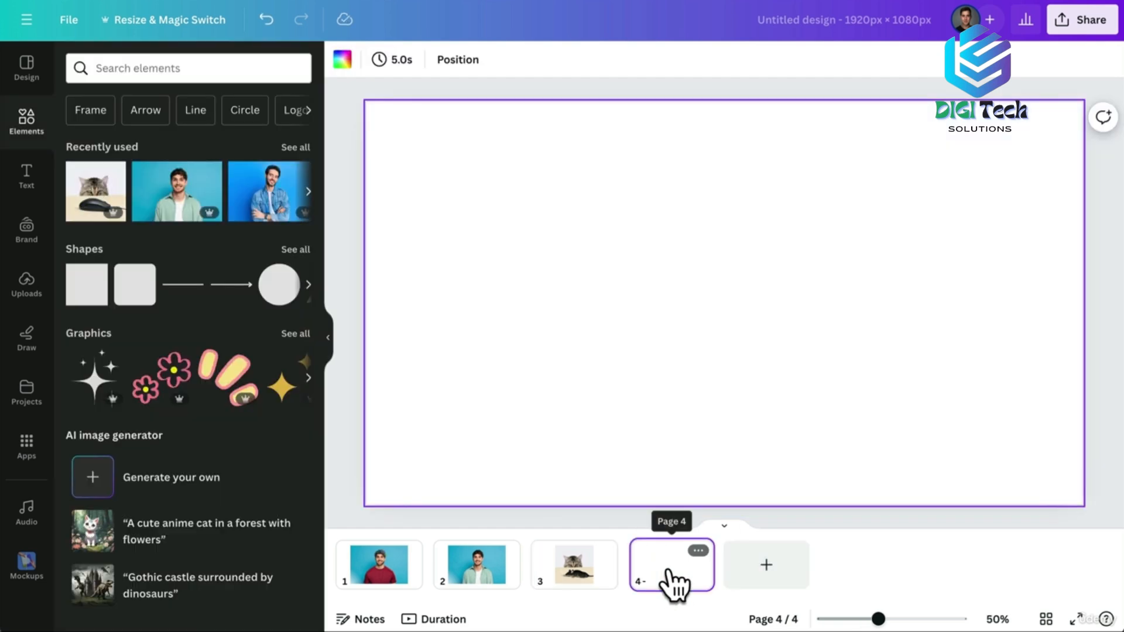
left_click(92, 198)
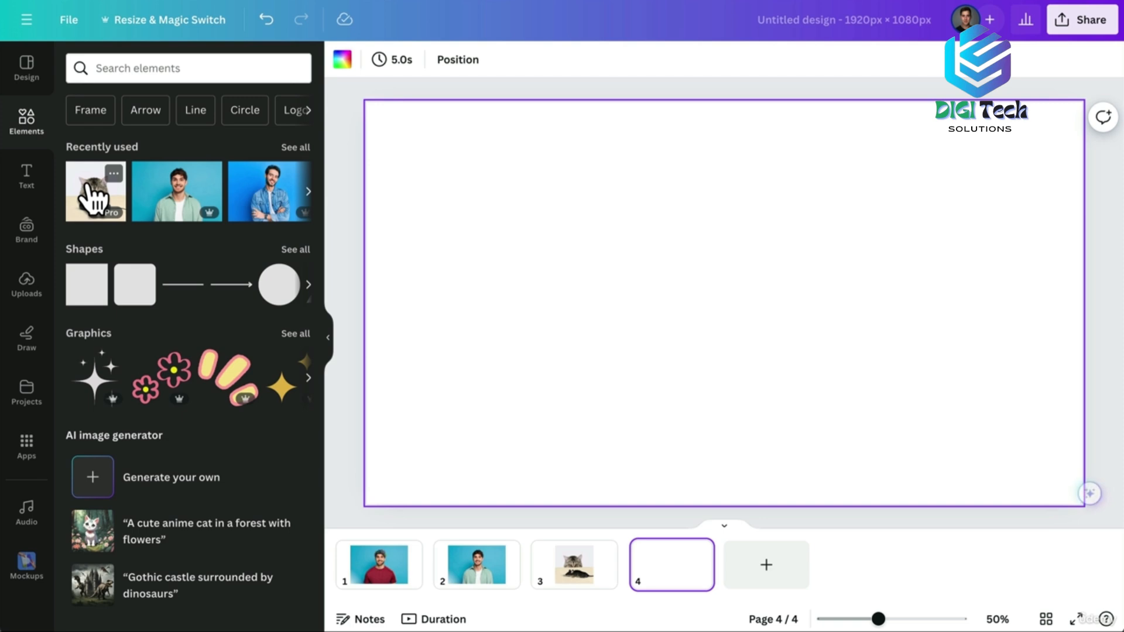
left_click(565, 563)
left_click(666, 567)
left_click(572, 568)
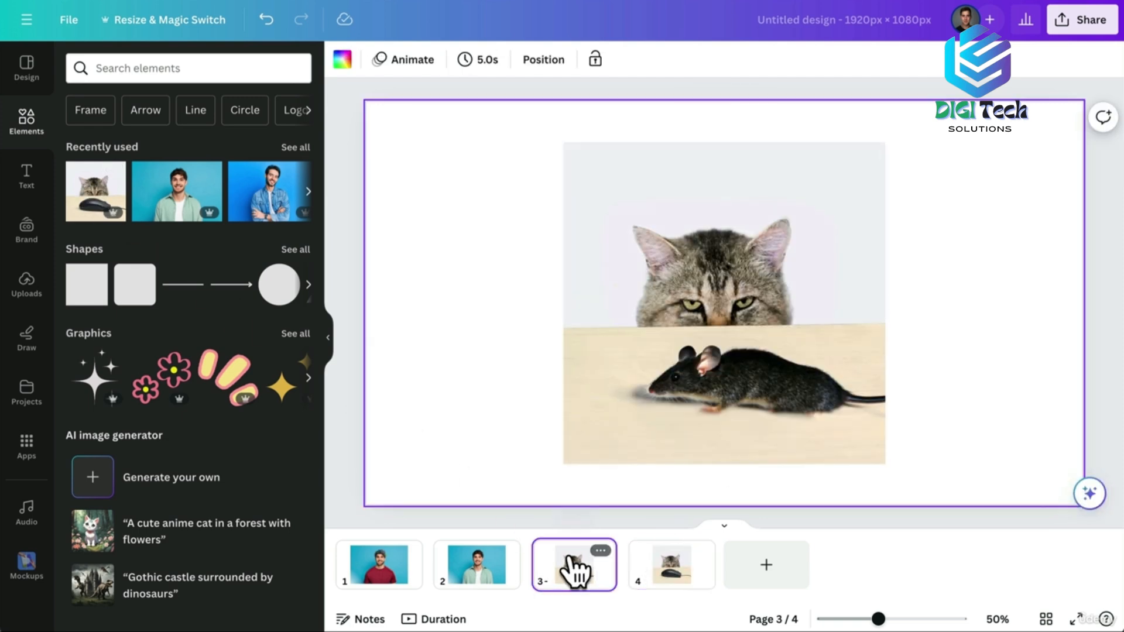
left_click(670, 571)
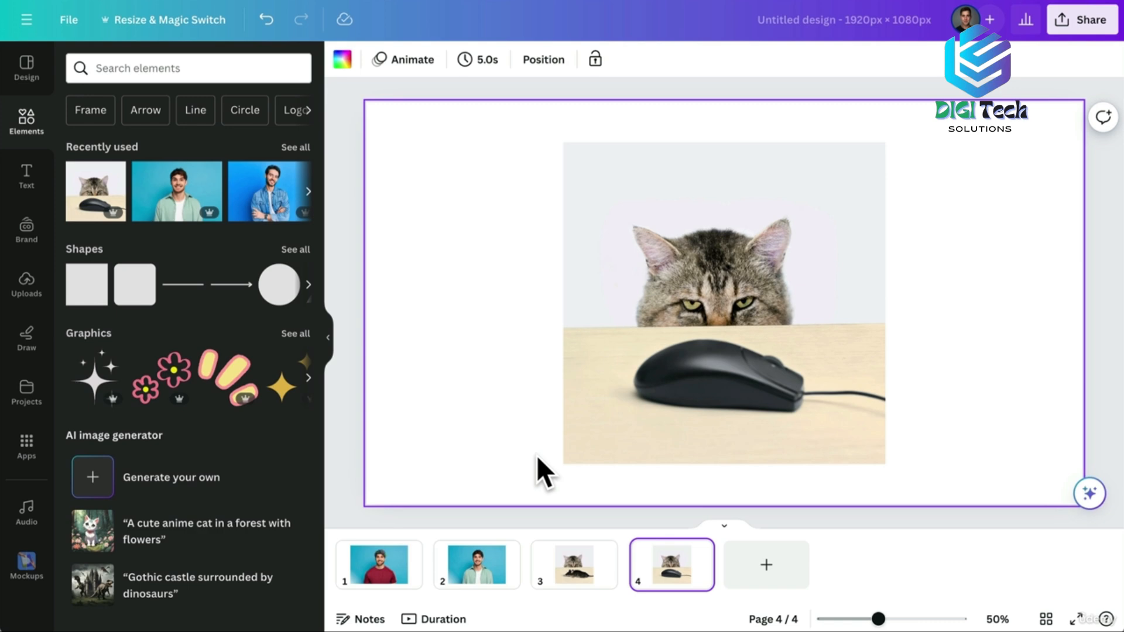
Erase the computer mouse and its cable from the page 4 photo with Magic Eraser's Click mode.
left_click(592, 392)
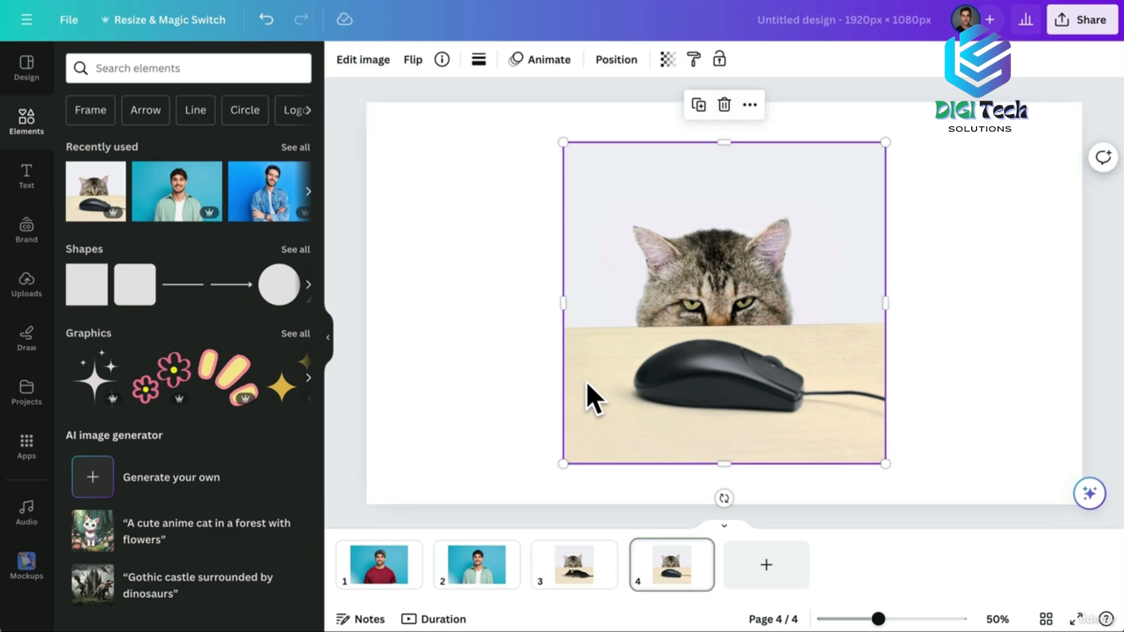
left_click(375, 63)
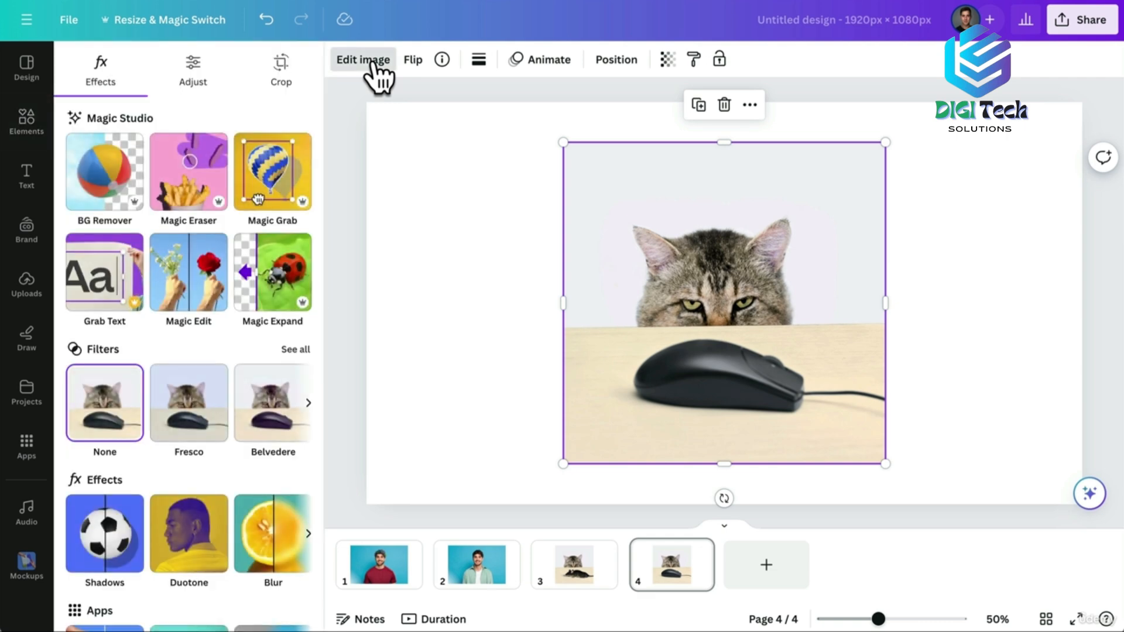
left_click(214, 163)
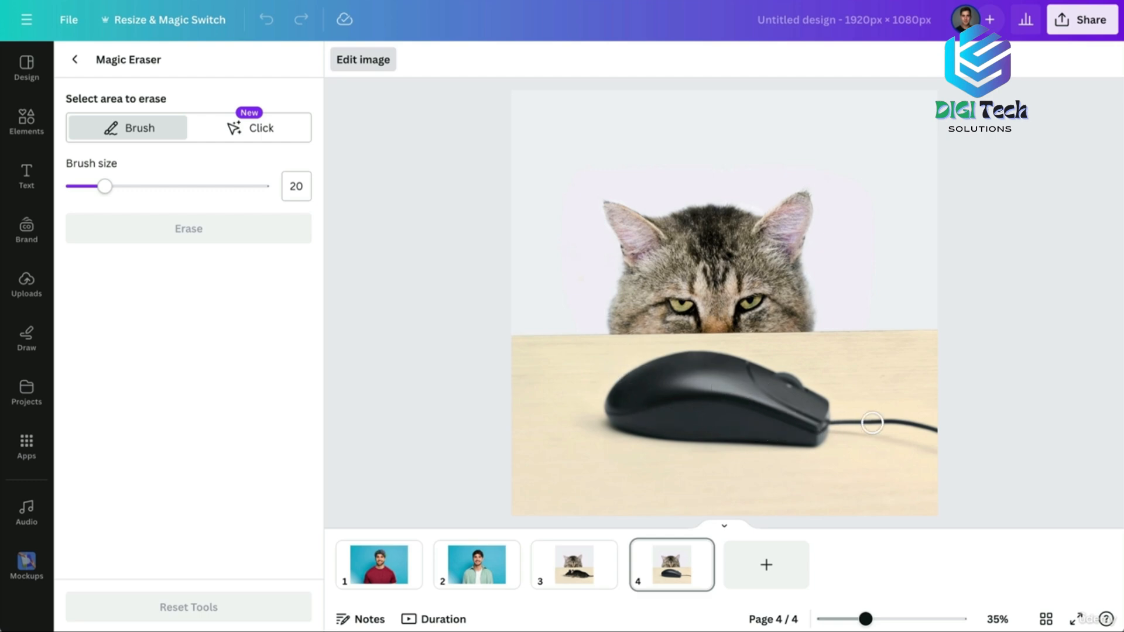
left_click(274, 128)
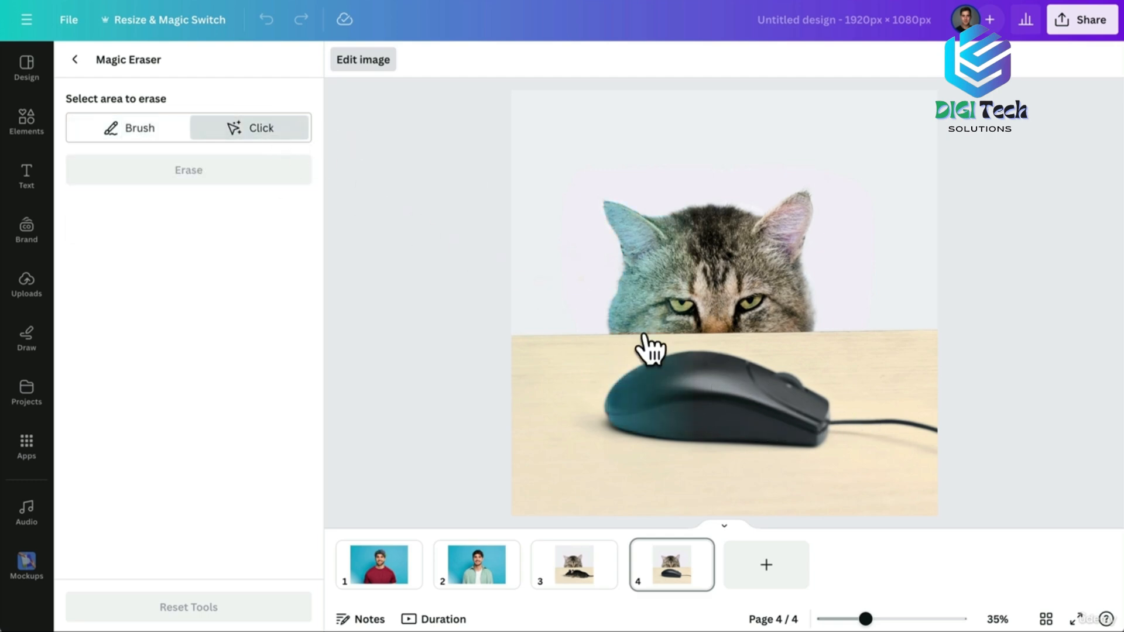
left_click(750, 404)
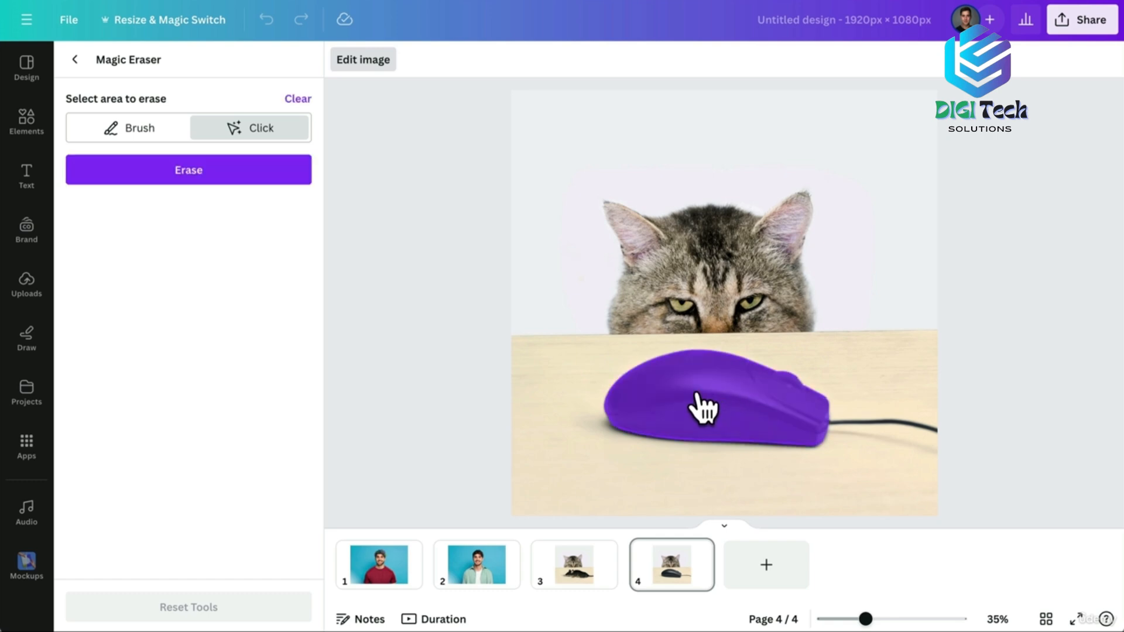
left_click(855, 420)
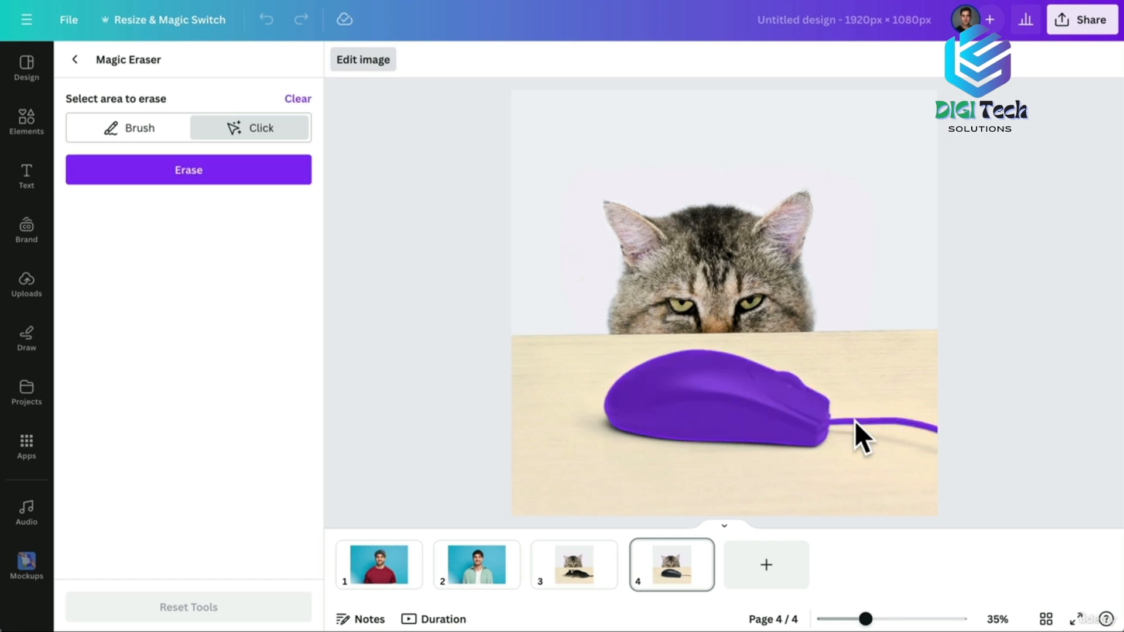
left_click(194, 170)
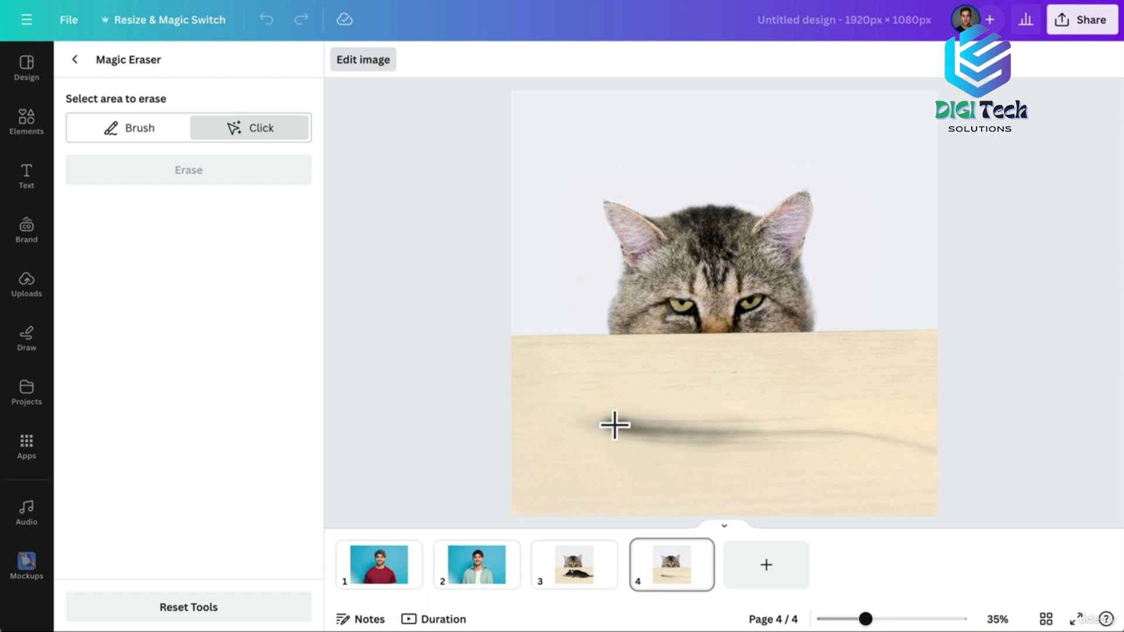
Brush over and erase the leftover shadow on the table in two passes.
left_click(143, 130)
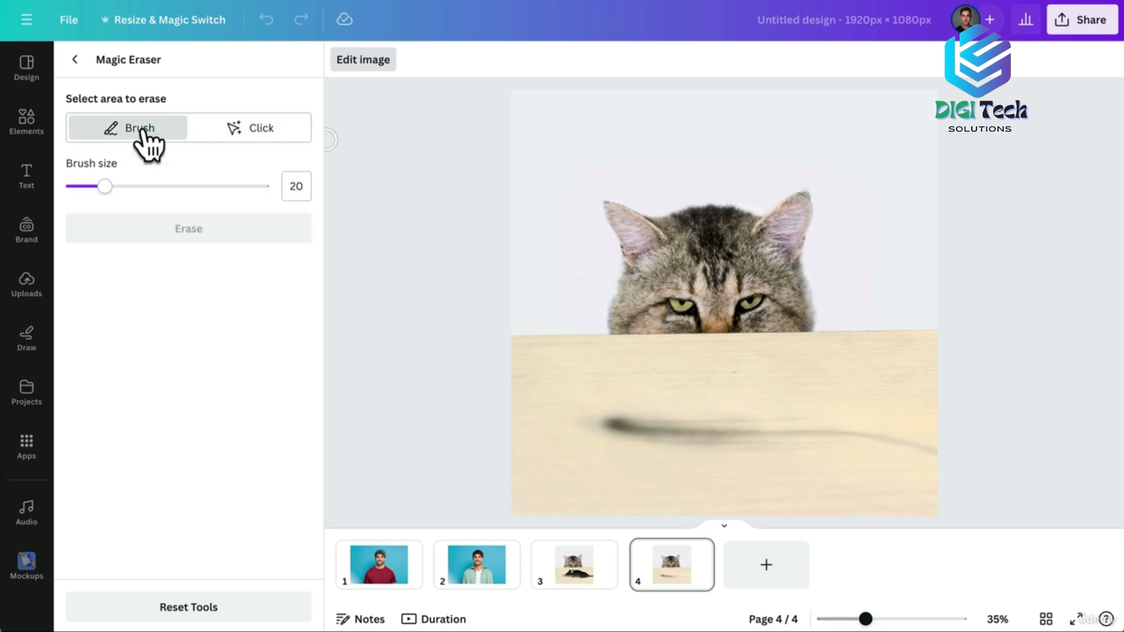
mouse_move(618, 423)
left_mouse_down()
mouse_move(598, 422)
mouse_move(718, 447)
mouse_move(787, 427)
mouse_move(785, 439)
mouse_move(914, 444)
left_mouse_up()
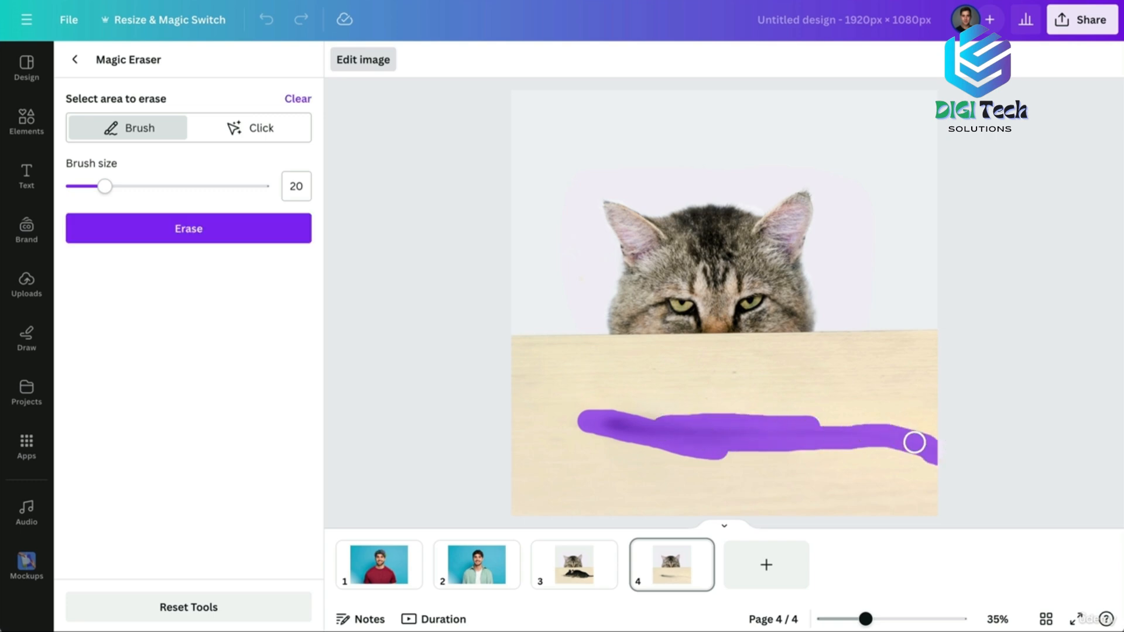
left_click(171, 228)
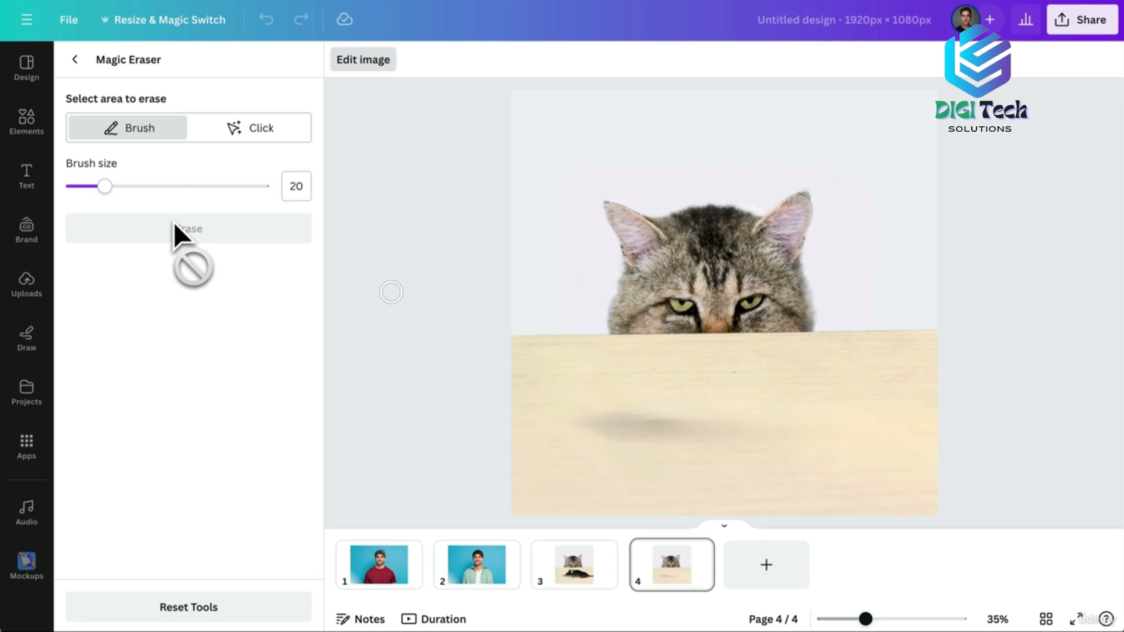
mouse_move(603, 430)
left_mouse_down()
mouse_move(700, 436)
mouse_move(581, 421)
mouse_move(701, 432)
left_mouse_up()
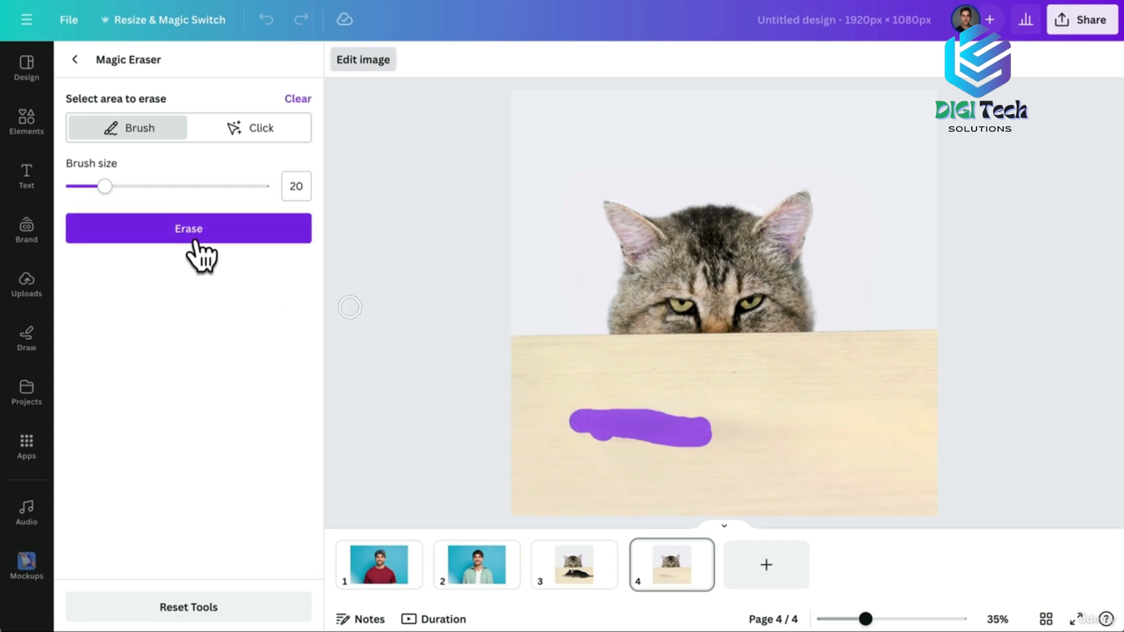
left_click(195, 228)
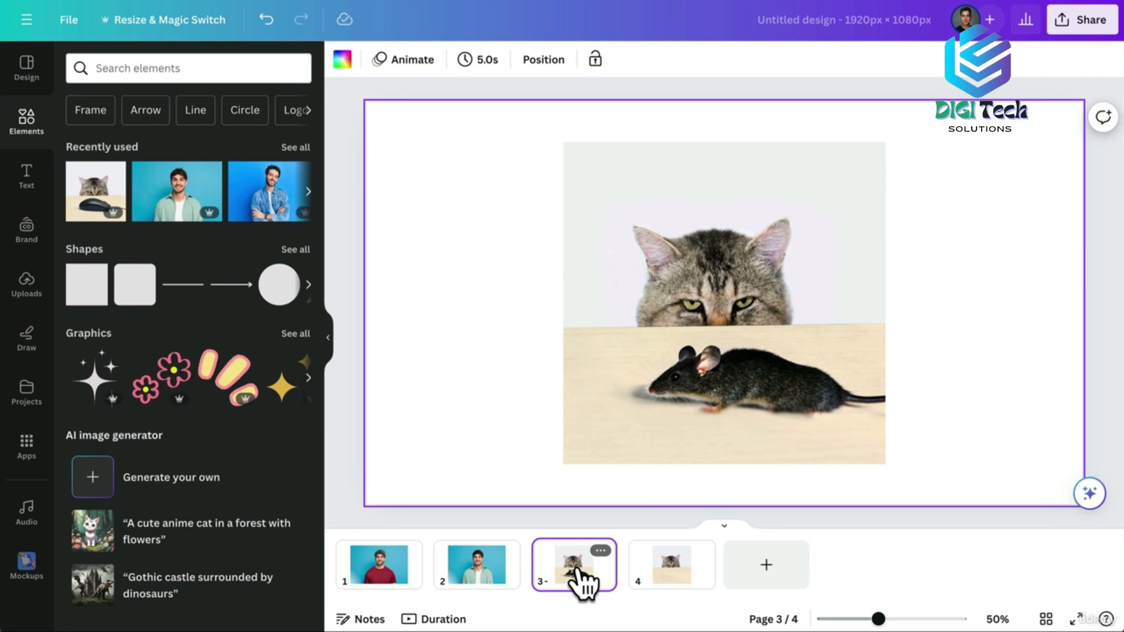
Magic Grab the cat's head from the page 3 photo and drag it right above the rat.
left_click(626, 320)
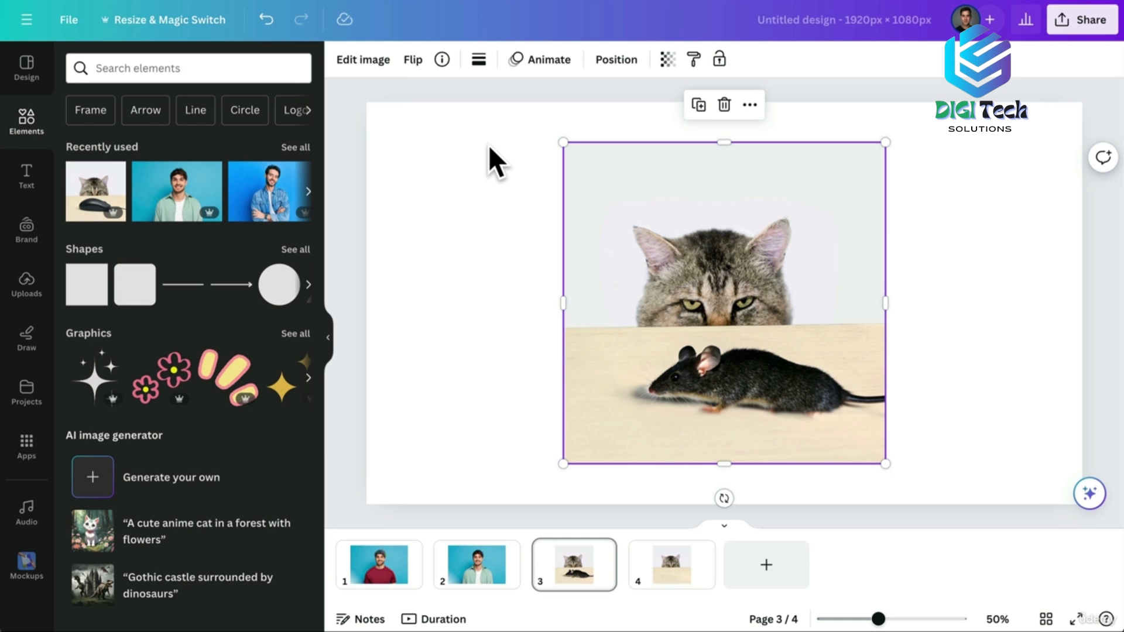
left_click(368, 59)
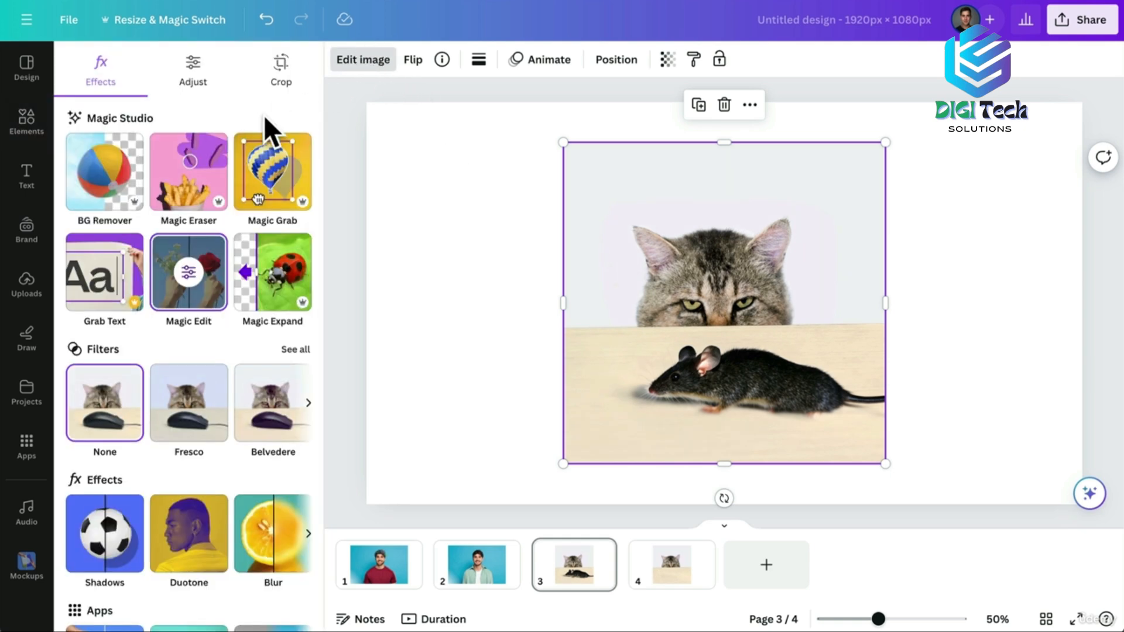
left_click(257, 166)
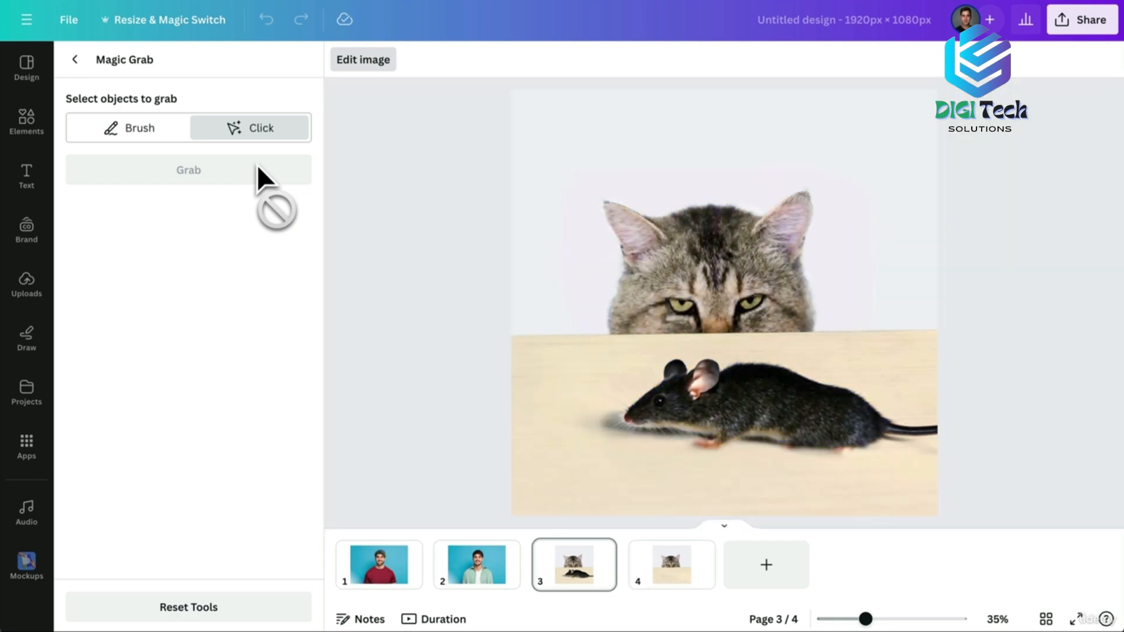
left_click(720, 288)
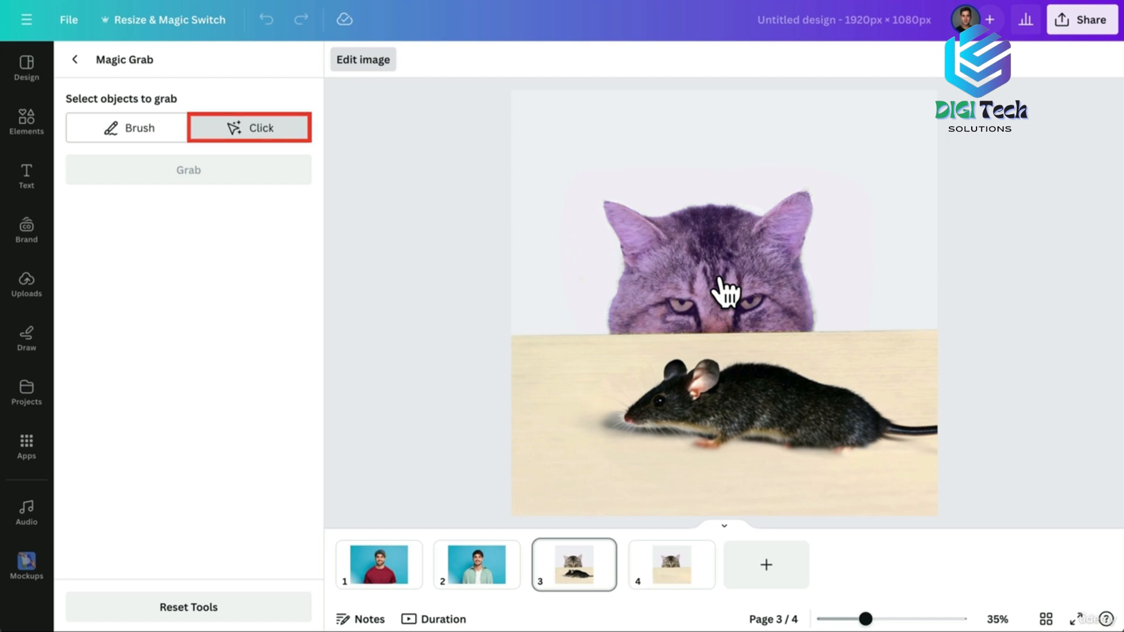
left_click(190, 173)
left_click_drag(672, 278, 768, 274)
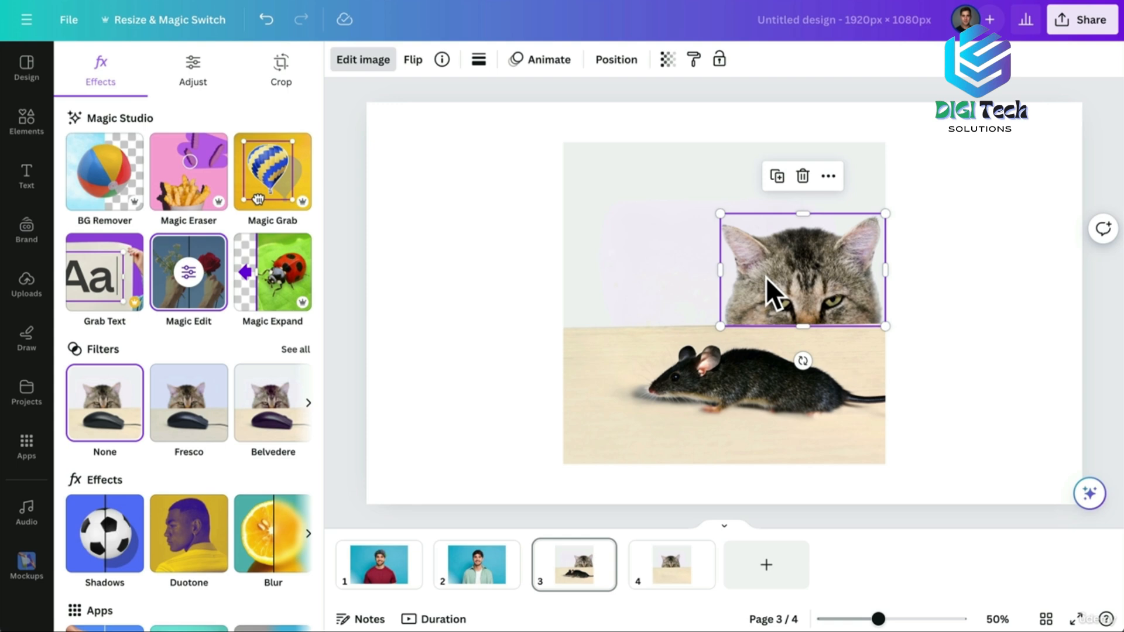
Duplicate the cat head, move the copy to the left, and flip it horizontally.
right_click(766, 277)
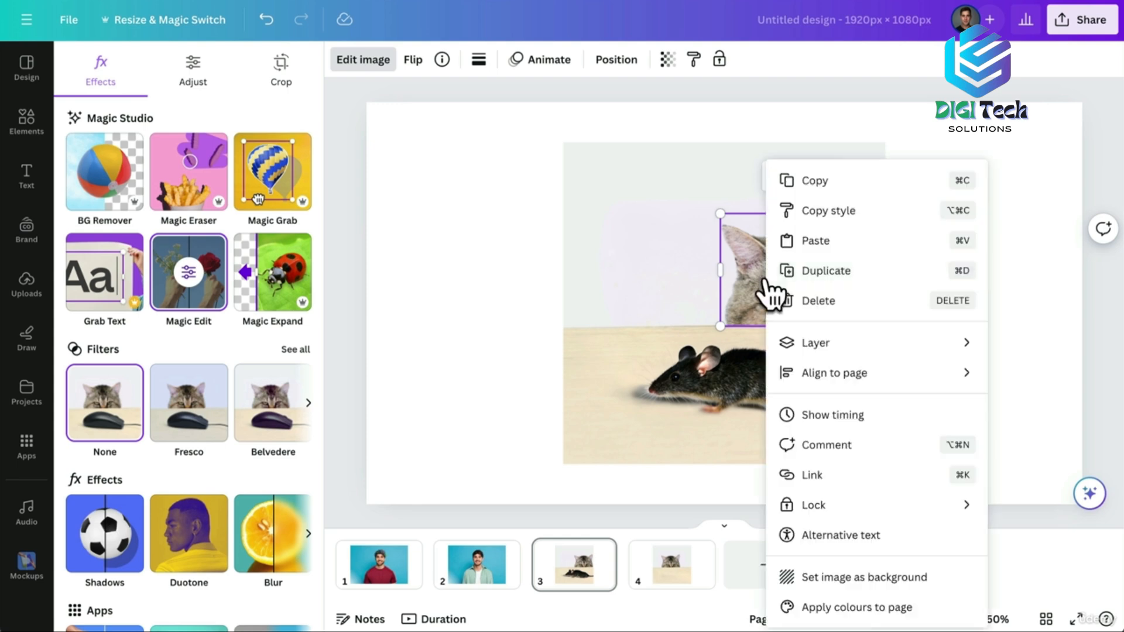
left_click(834, 274)
left_click_drag(823, 271, 638, 266)
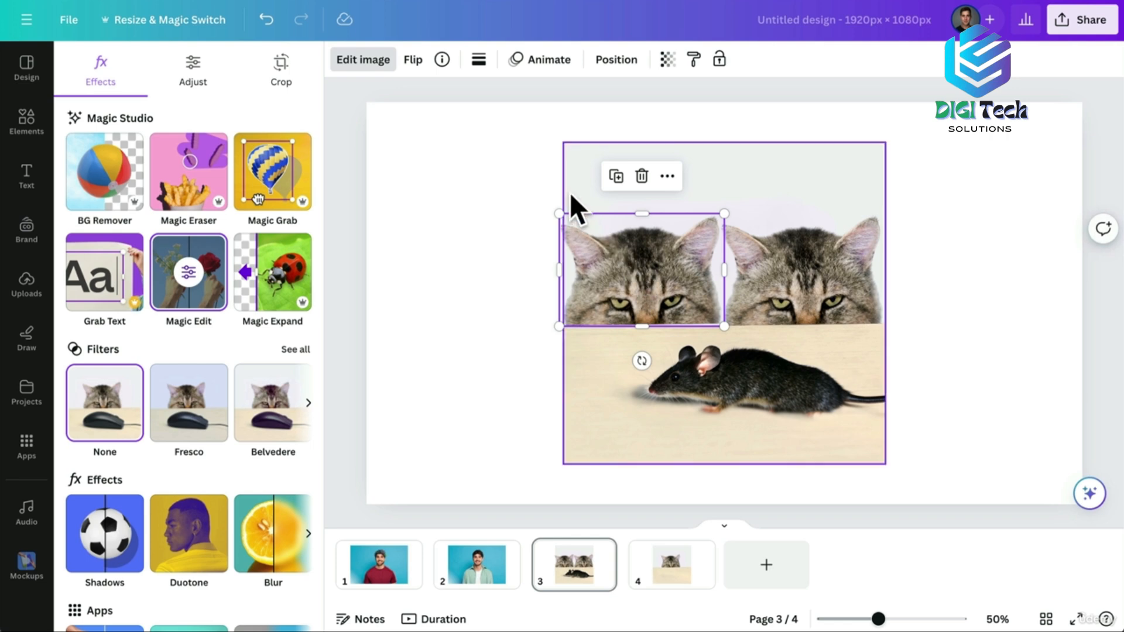
left_click(414, 59)
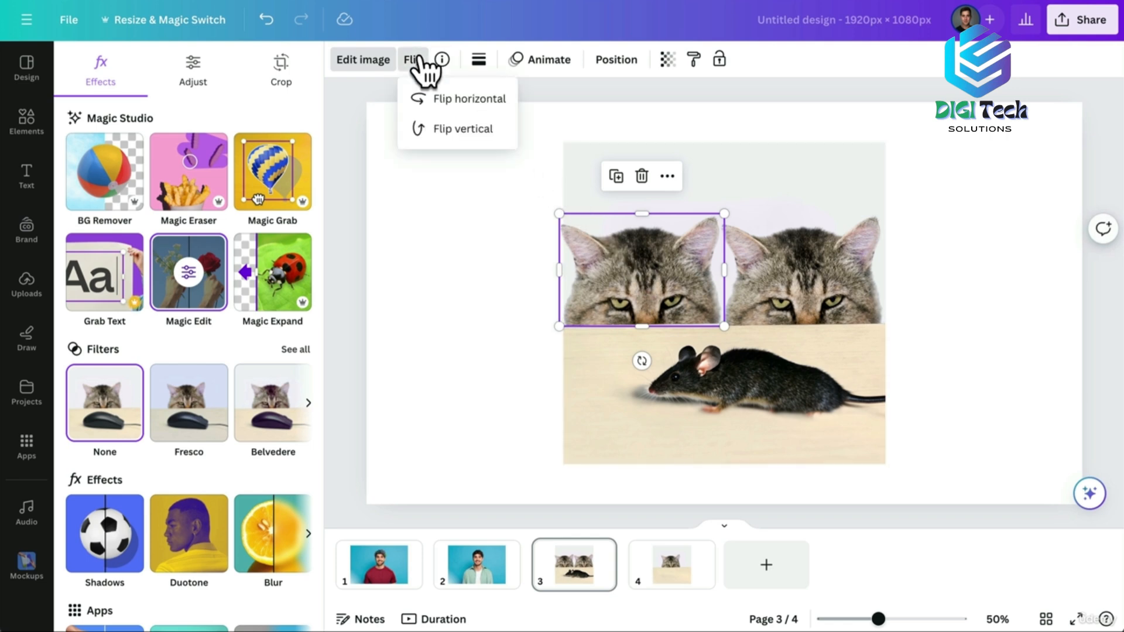
left_click(449, 100)
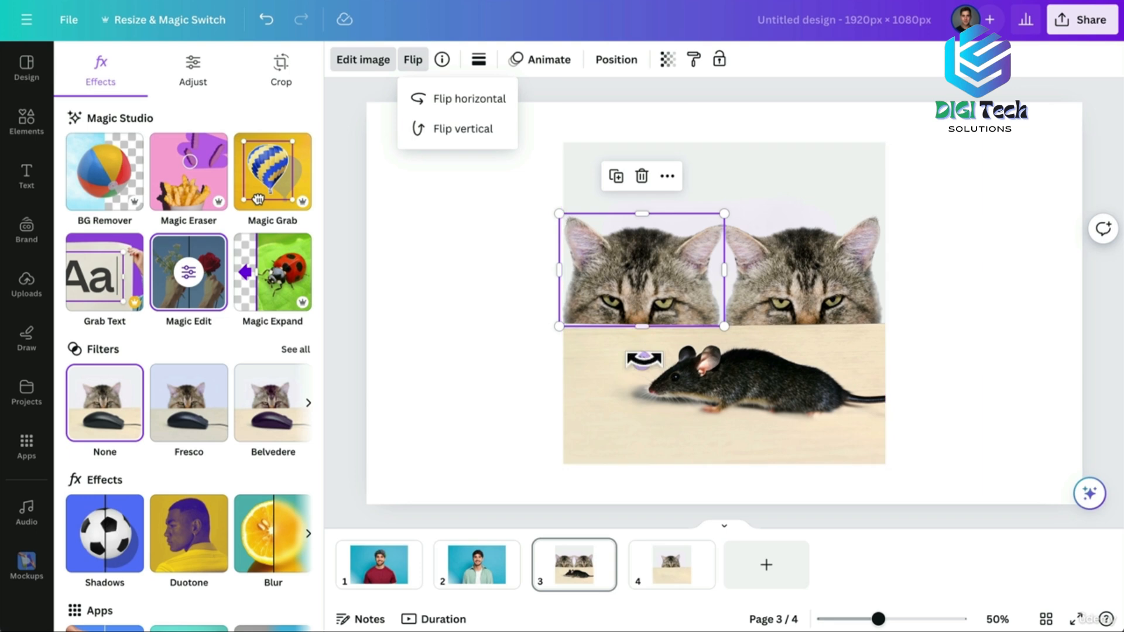
Line the mirrored copy up beside the original cat head above the table.
left_click_drag(639, 313, 632, 299)
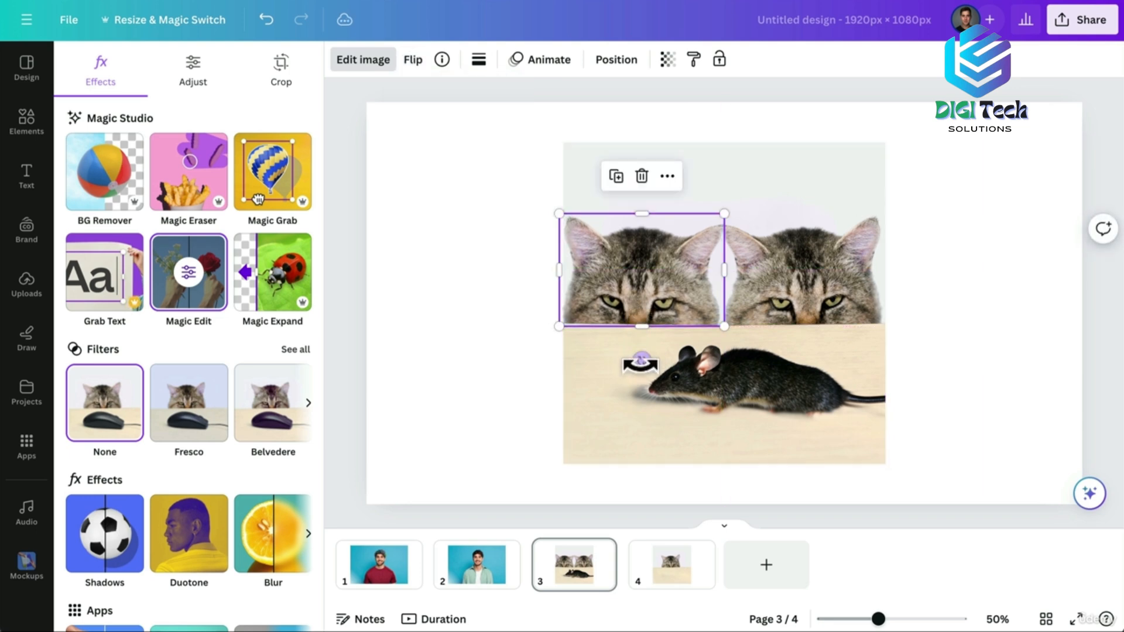
left_click_drag(636, 359, 644, 361)
key("ctrl+z")
left_click_drag(636, 261, 637, 262)
left_click(489, 261)
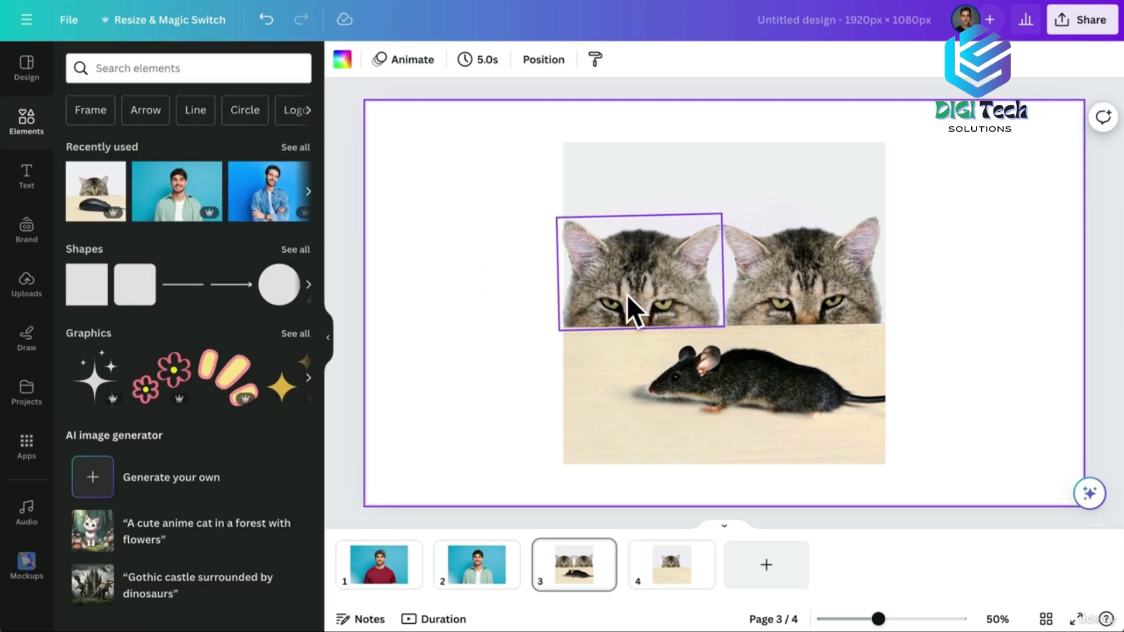
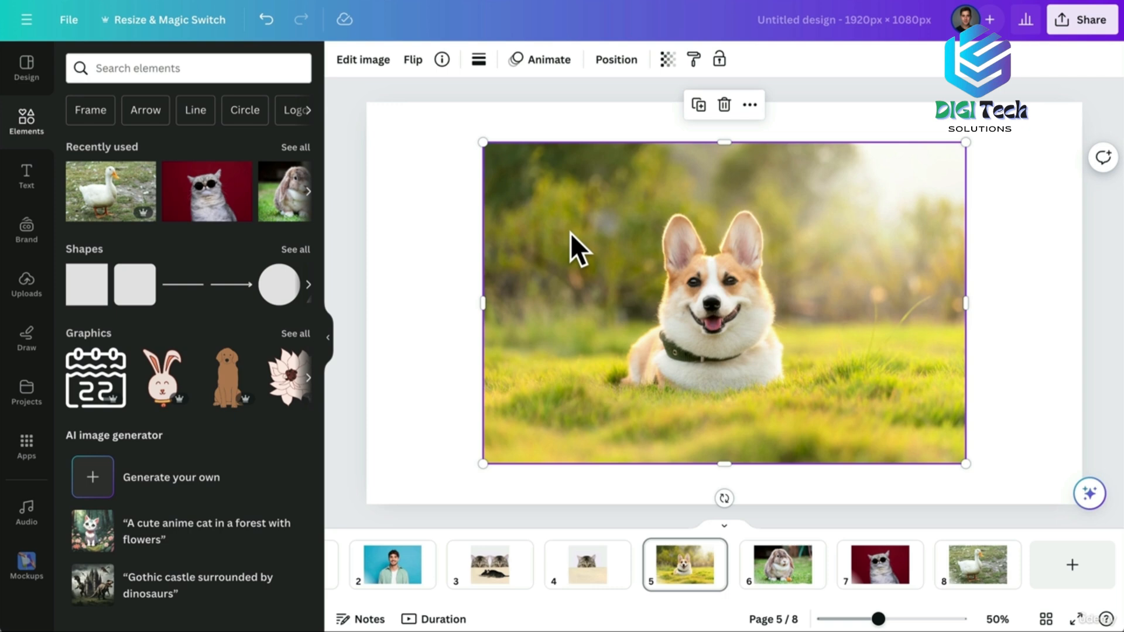
Place the page 5 corgi photo onto the coffee mug mockup from the Popular mockups.
left_click(367, 60)
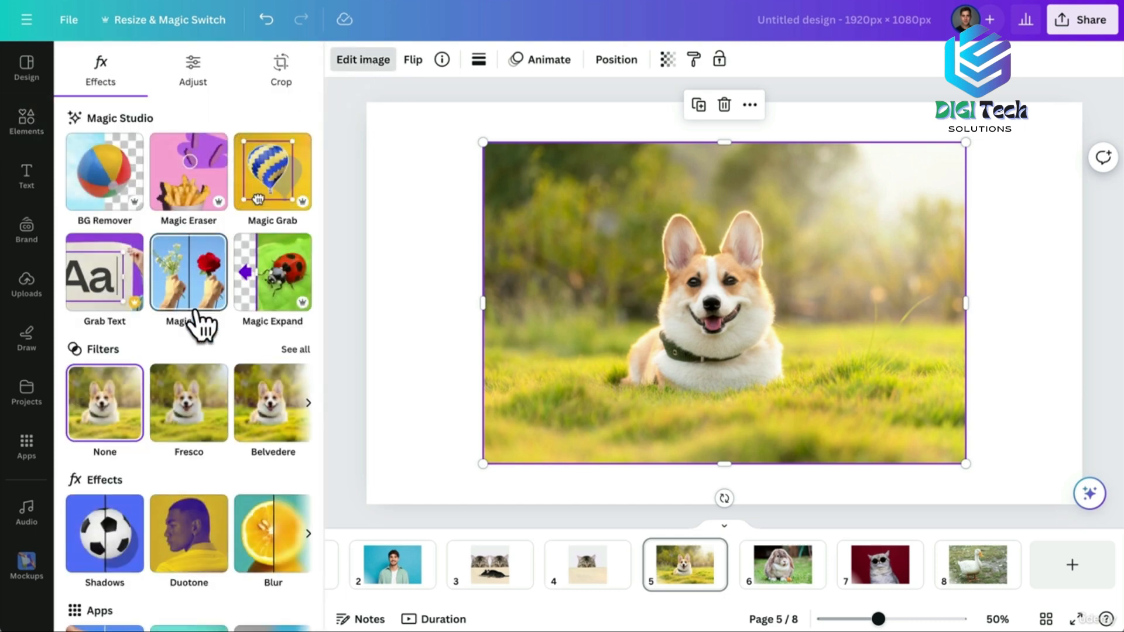
scroll(170, 380, "down", 2)
left_click(111, 577)
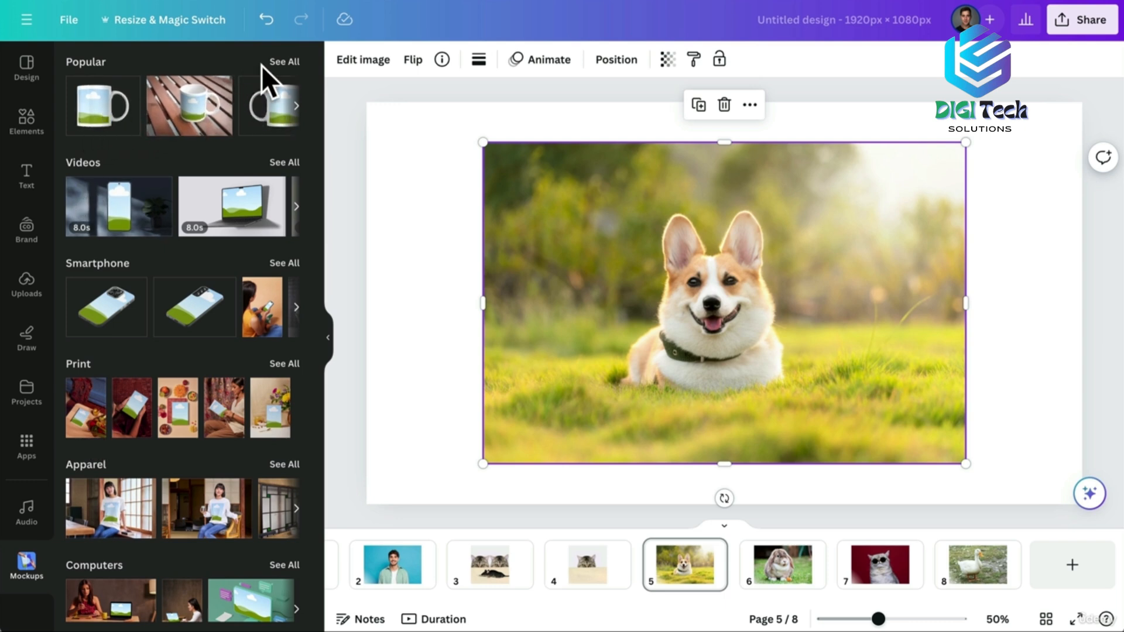
left_click(286, 61)
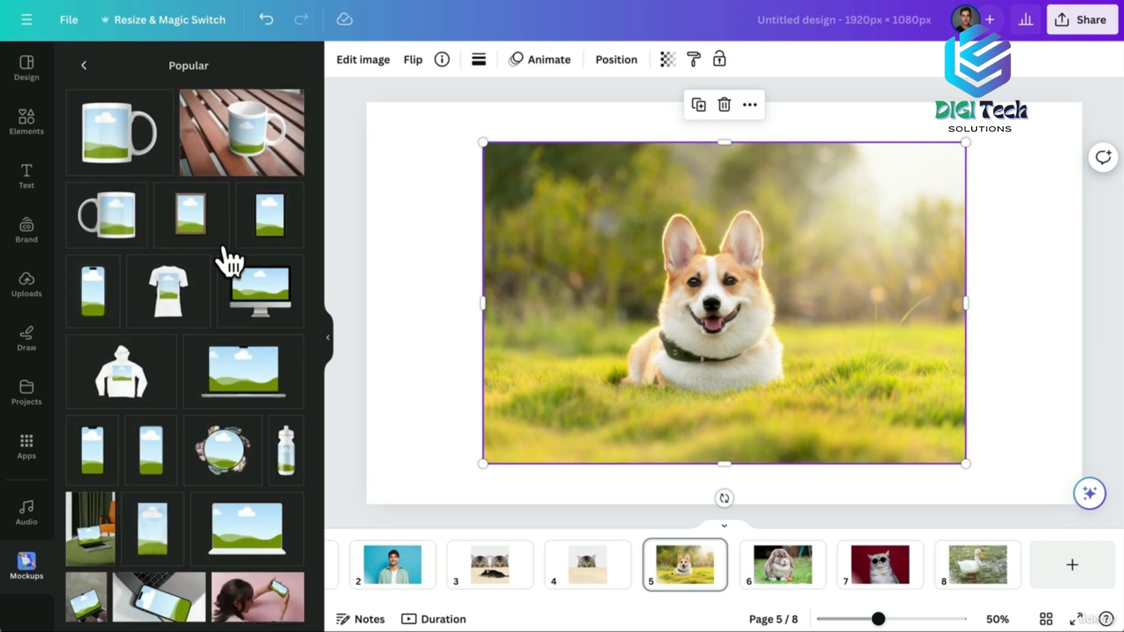
scroll(226, 272, "down", 10)
scroll(226, 277, "down", 7)
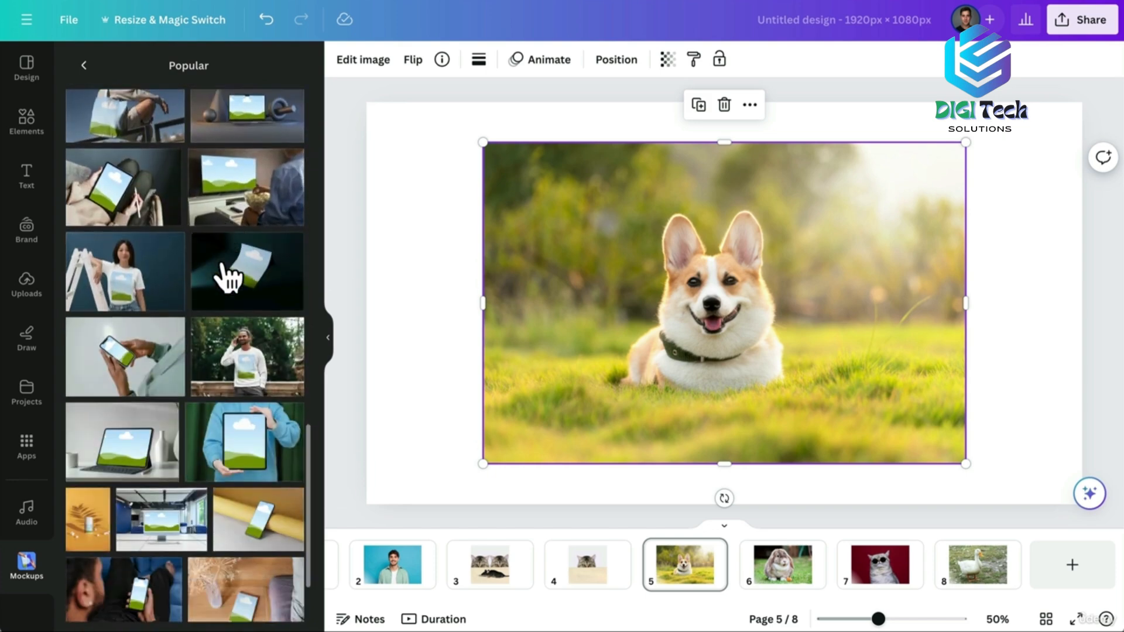
scroll(228, 276, "up", 15)
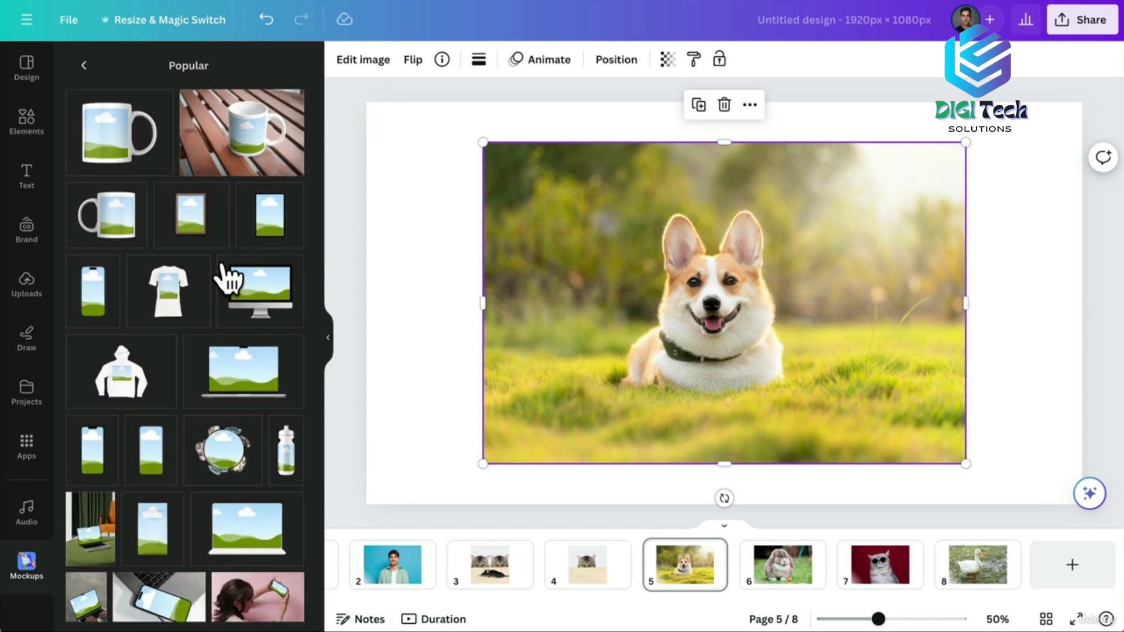
left_click(106, 126)
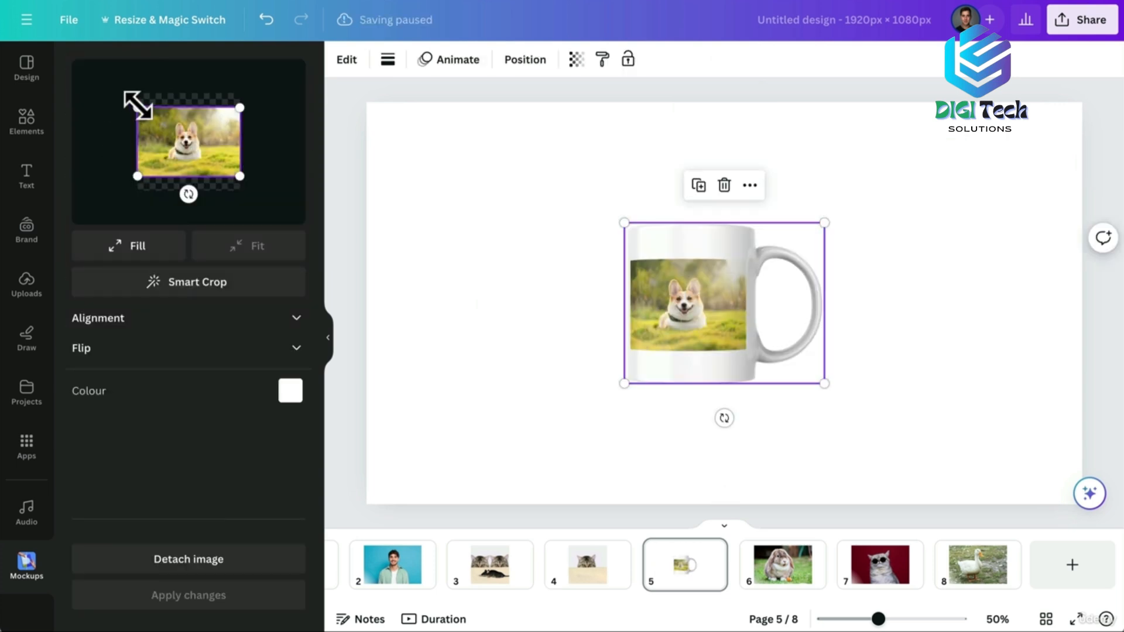
Enlarge and centre the dog's face in the mug print, apply the crop, then go to page 6.
left_click_drag(137, 107, 93, 96)
left_click_drag(170, 135, 194, 142)
left_click_drag(261, 83, 305, 61)
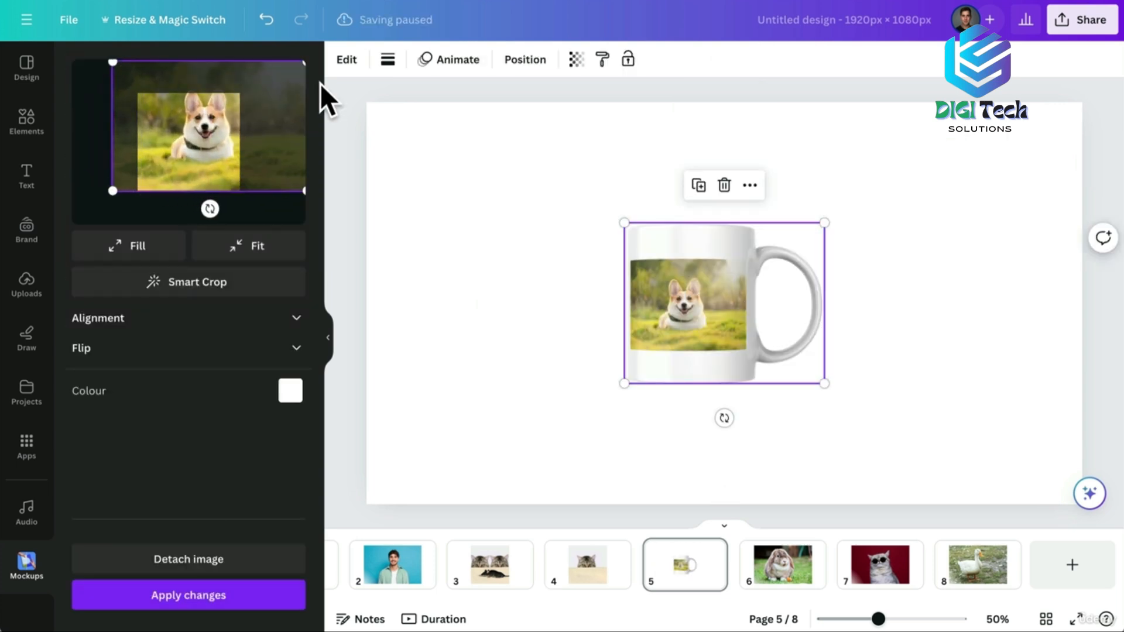
left_click_drag(174, 130, 165, 145)
left_click_drag(100, 76, 76, 68)
left_click_drag(179, 141, 189, 140)
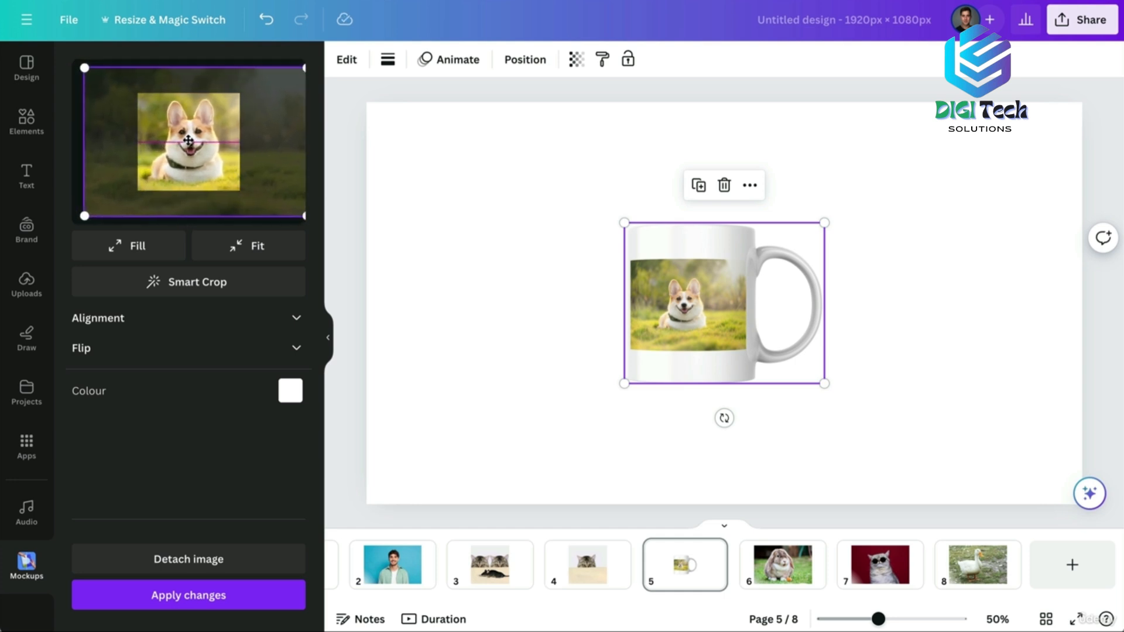
left_click(179, 595)
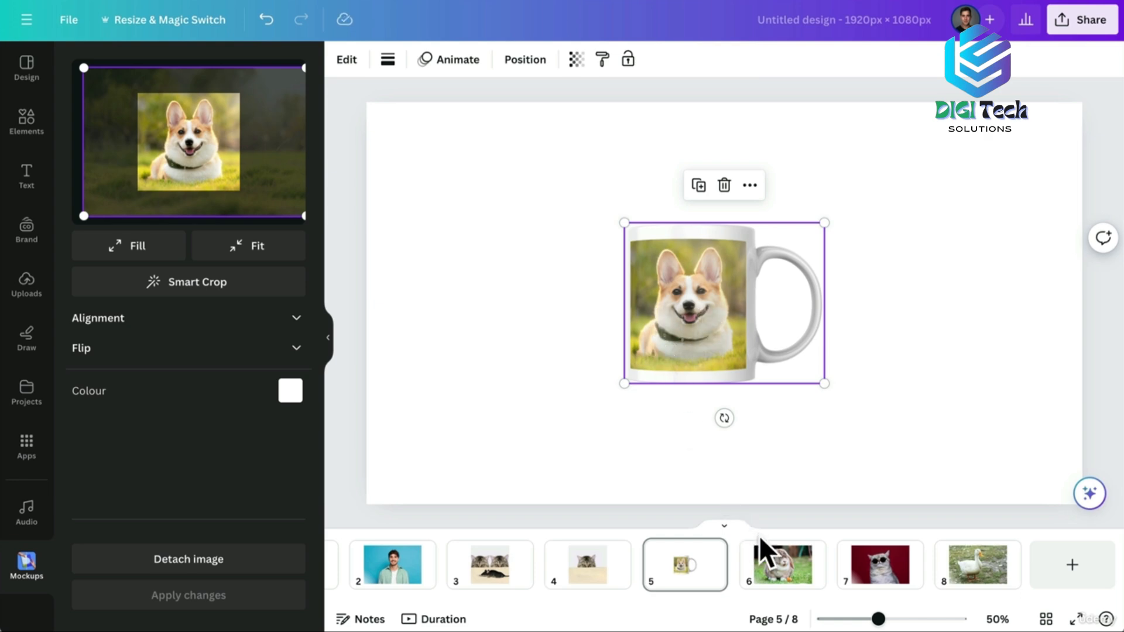
left_click(773, 556)
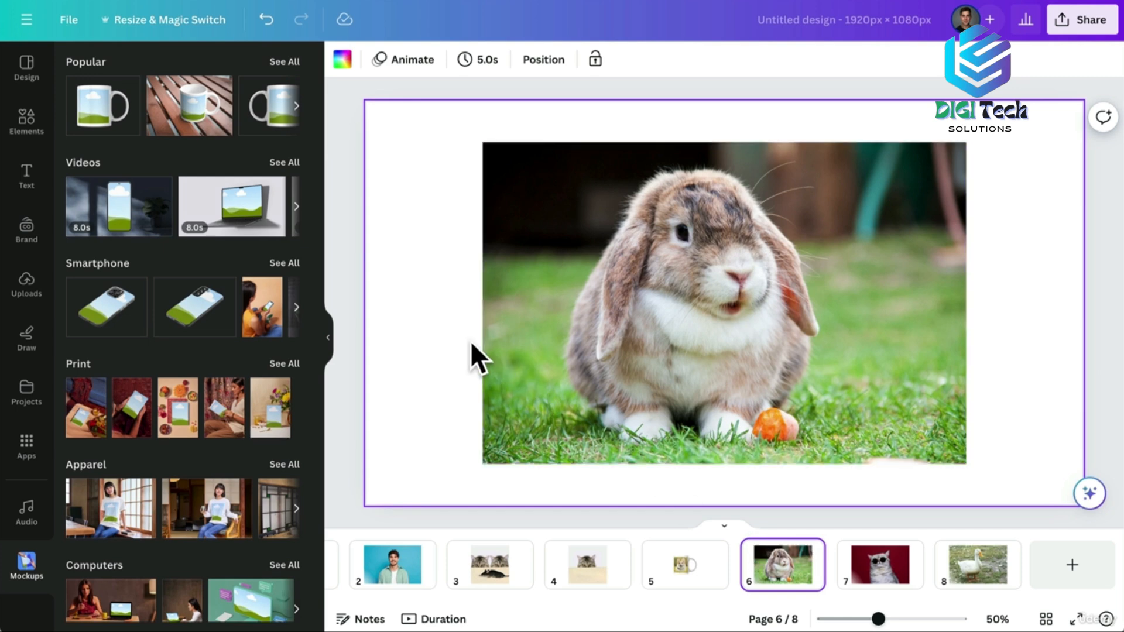
Put the rabbit photo onto the teal-wall desktop computer mockup from the Computers mockups.
left_click(596, 284)
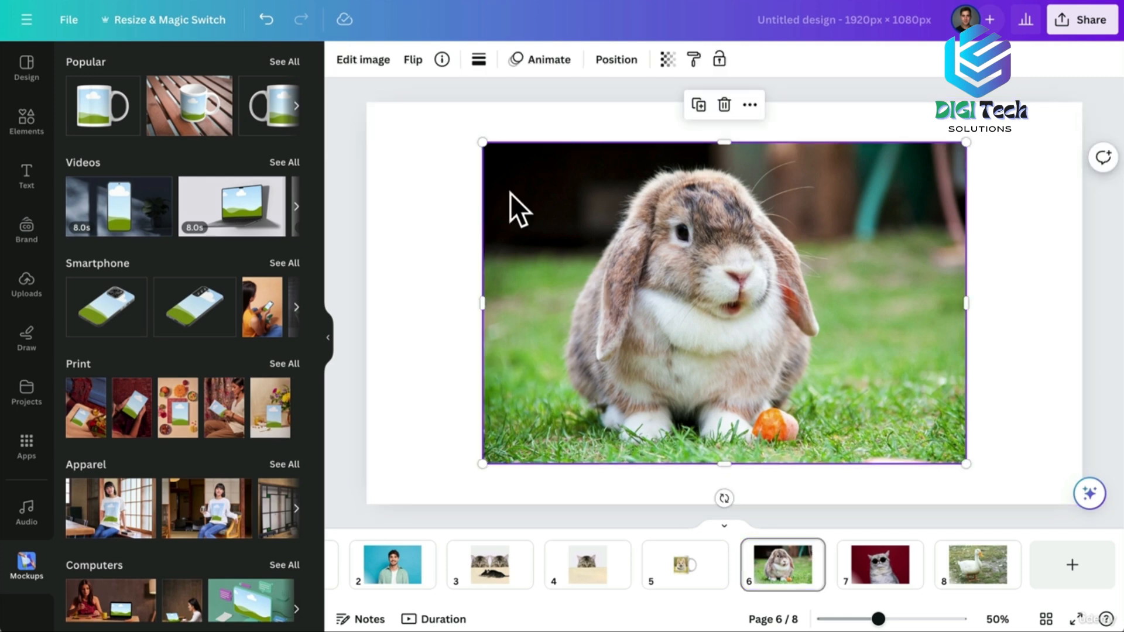
left_click(351, 60)
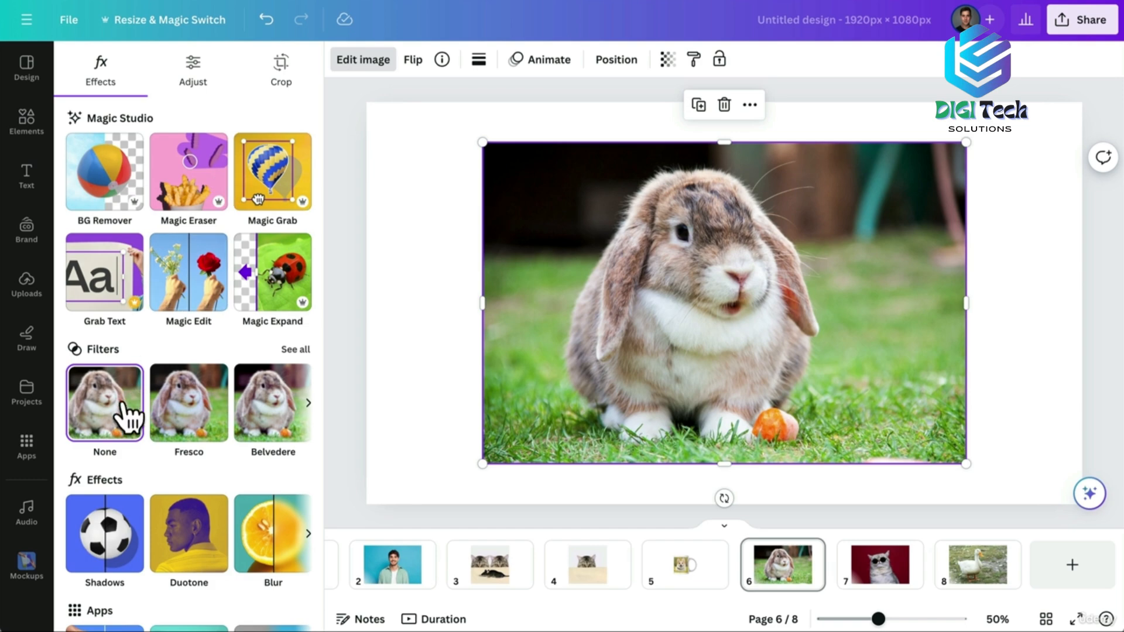
scroll(120, 422, "down", 2)
left_click(100, 559)
scroll(183, 396, "down", 3)
scroll(187, 398, "down", 3)
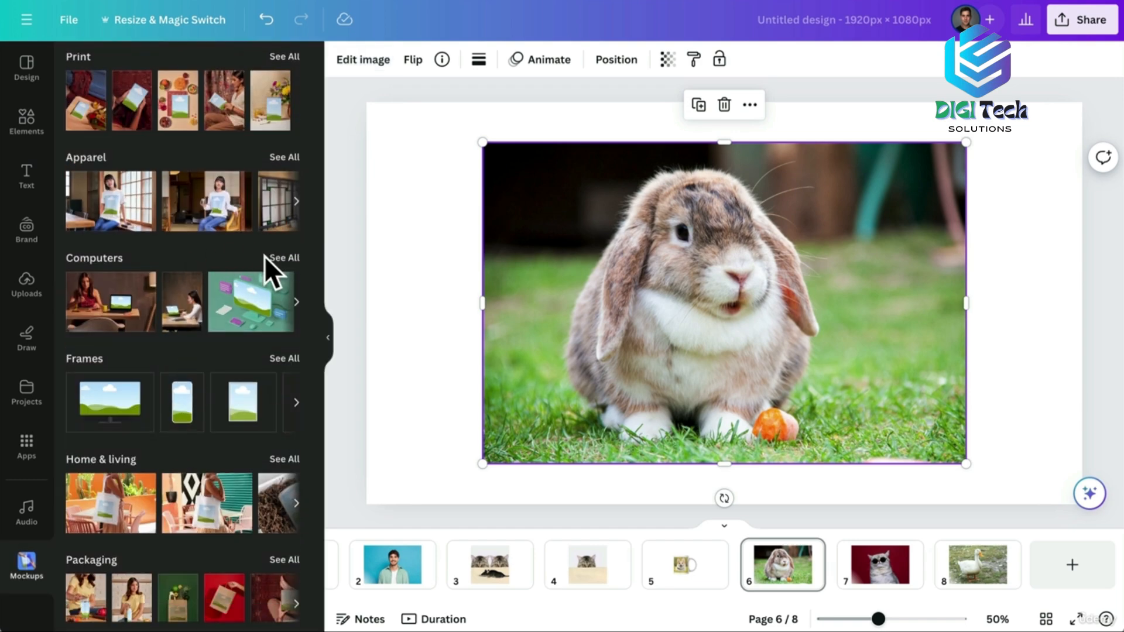
left_click(281, 258)
scroll(181, 340, "down", 5)
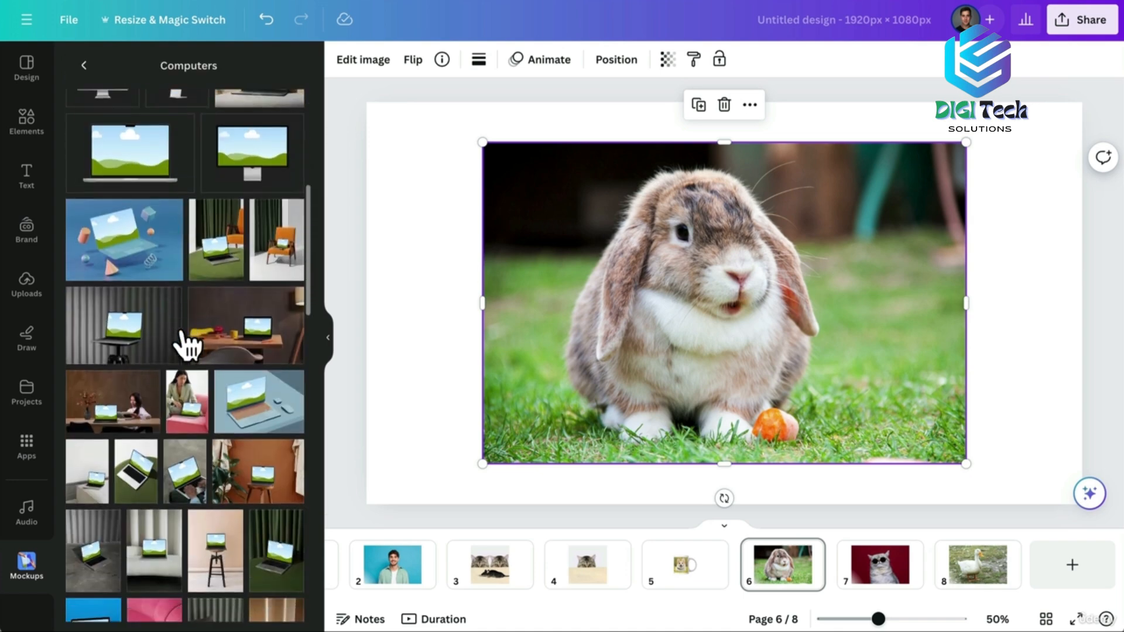
scroll(182, 328, "down", 10)
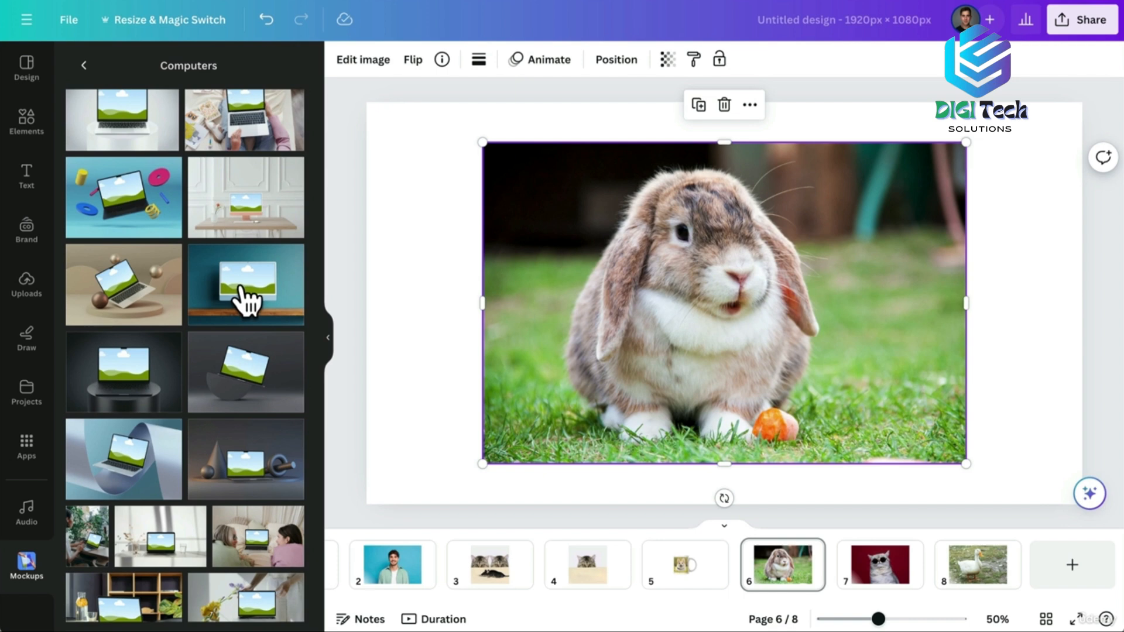
left_click(241, 286)
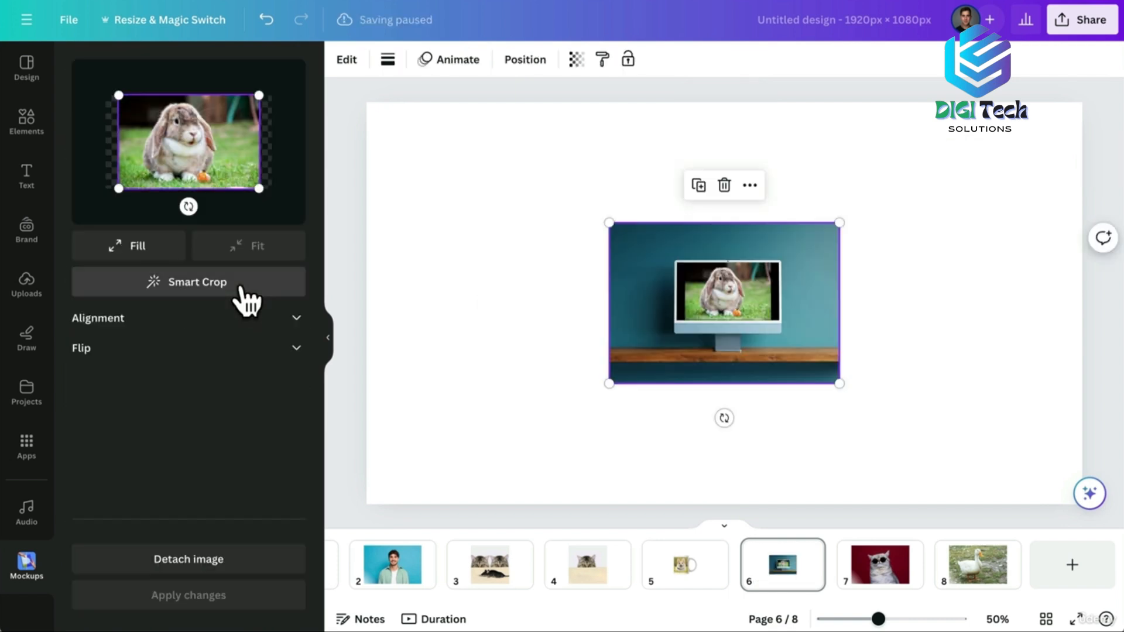
Smart Crop and tighten the rabbit on screen, apply it, enlarge the mockup, then open page 7.
left_click(178, 285)
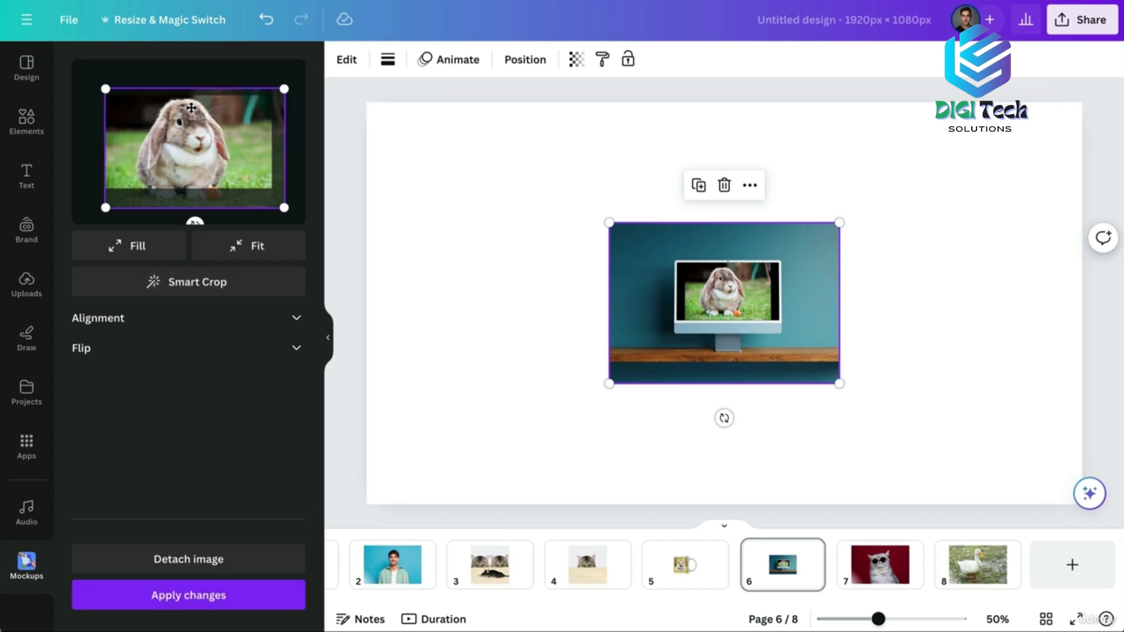
left_click_drag(279, 92, 271, 94)
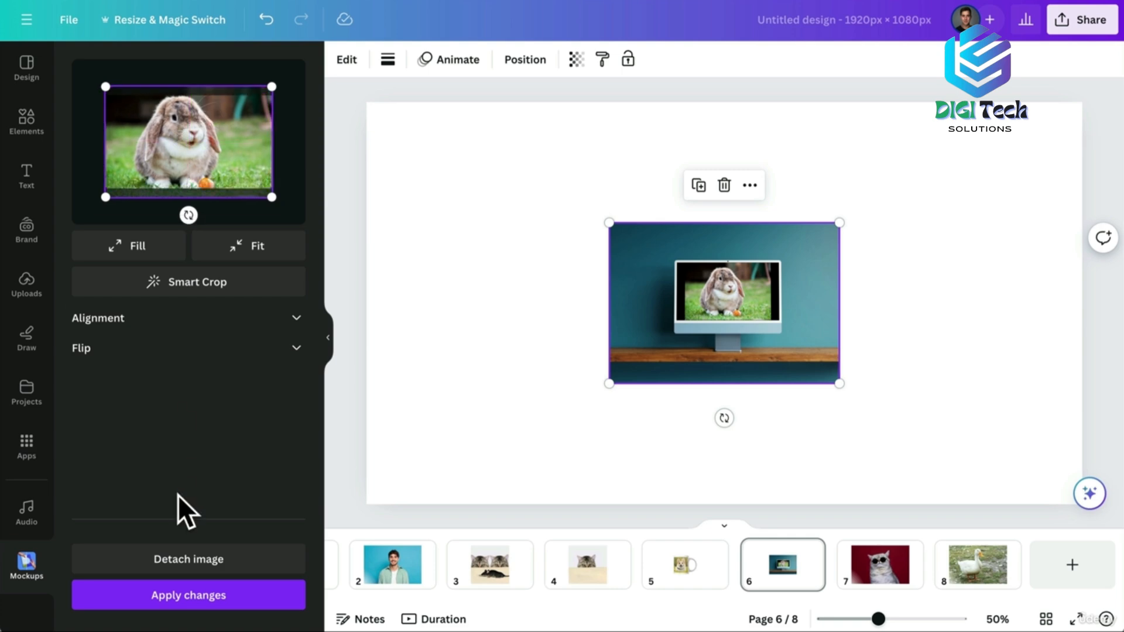
left_click(195, 594)
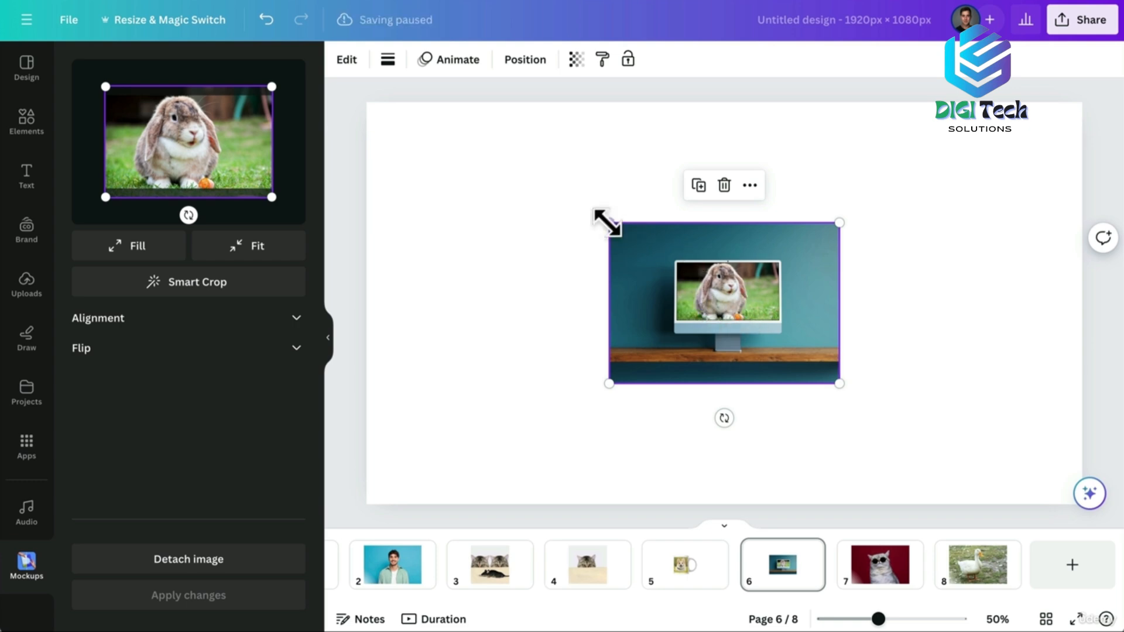
left_click_drag(607, 223, 701, 293)
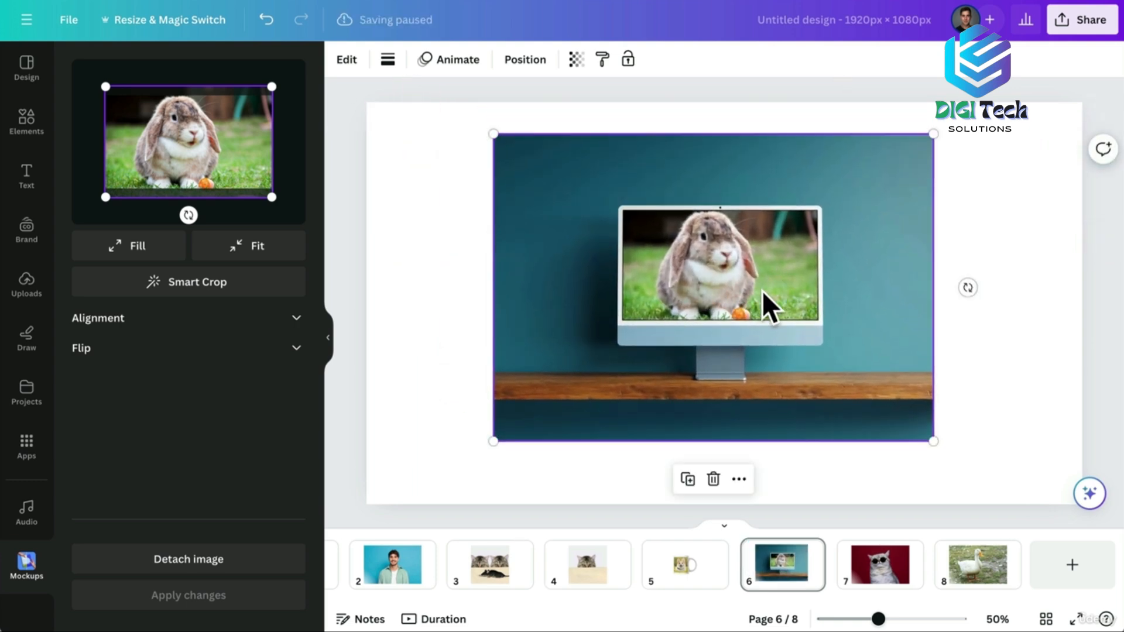
left_click(875, 576)
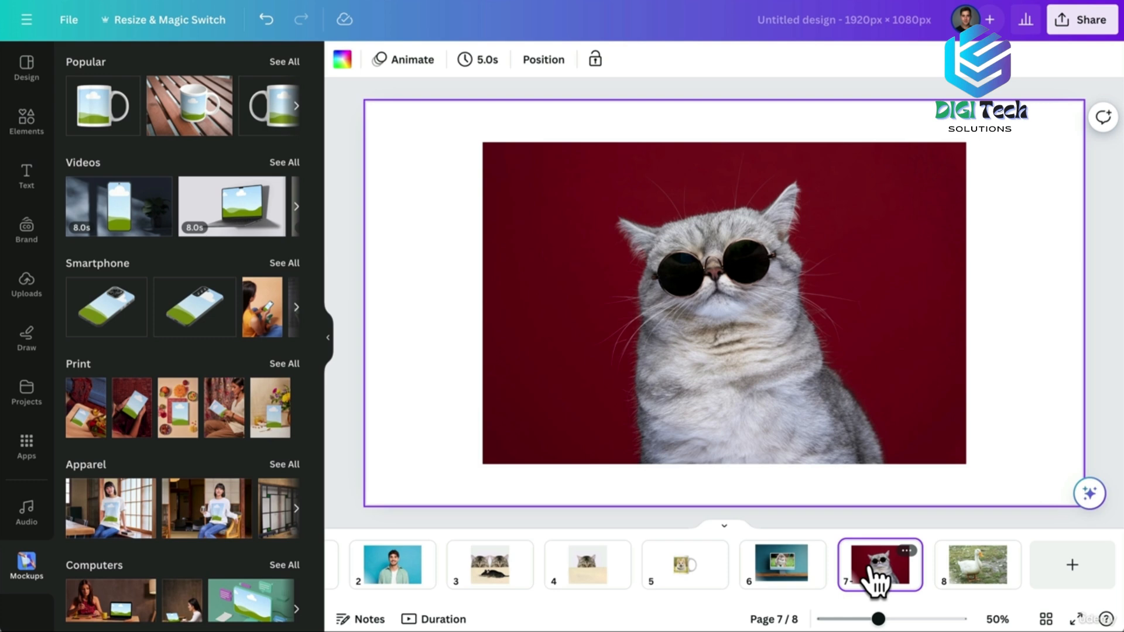
Put the sunglasses-cat photo onto the wall calendar mockup from the Print mockups.
left_click(547, 295)
left_click(363, 59)
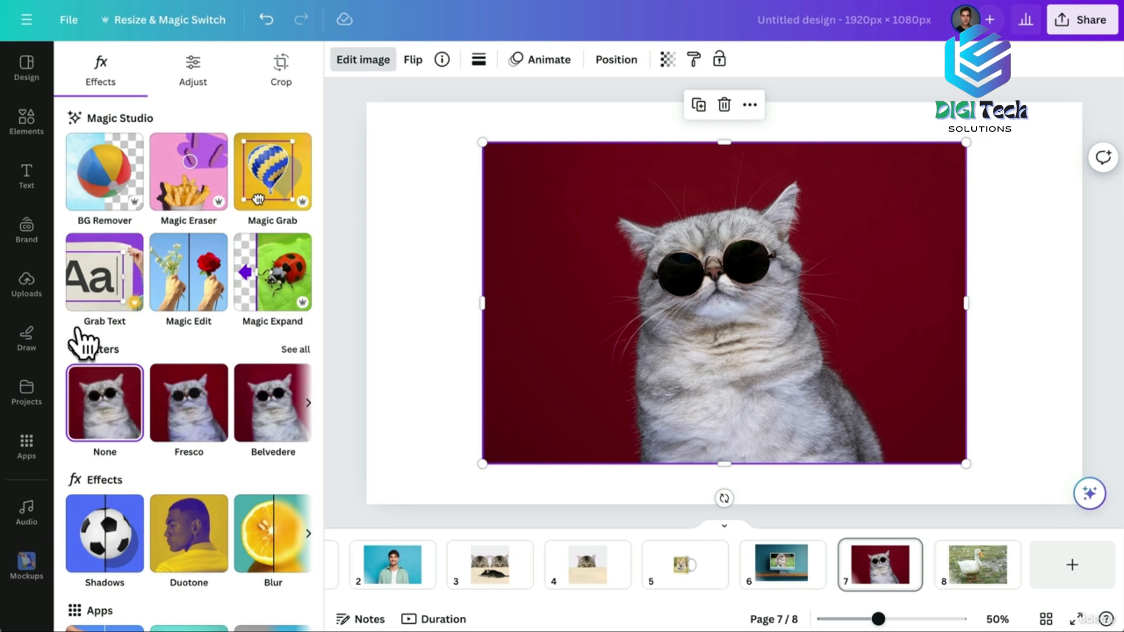
scroll(79, 340, "down", 2)
left_click(88, 577)
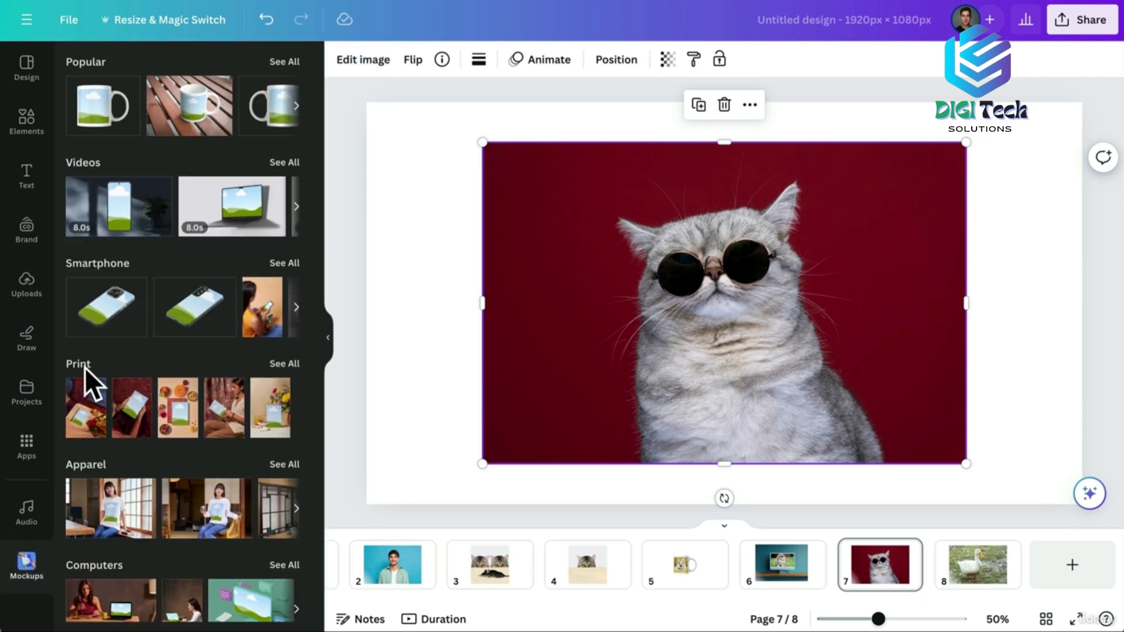
left_click(284, 363)
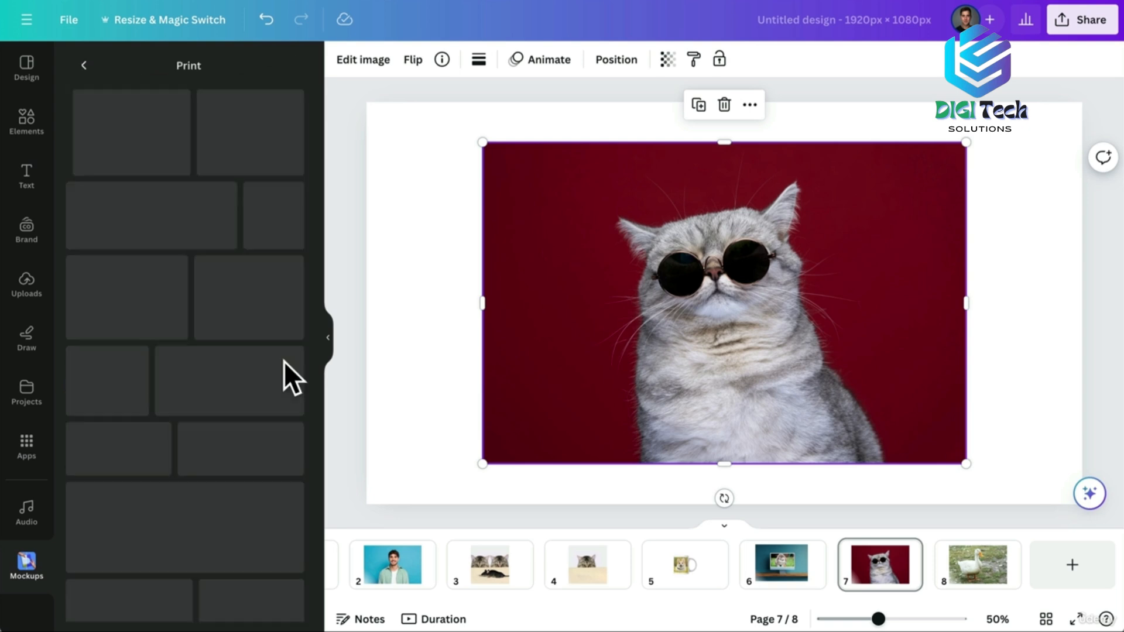
scroll(190, 406, "down", 2)
scroll(190, 407, "down", 10)
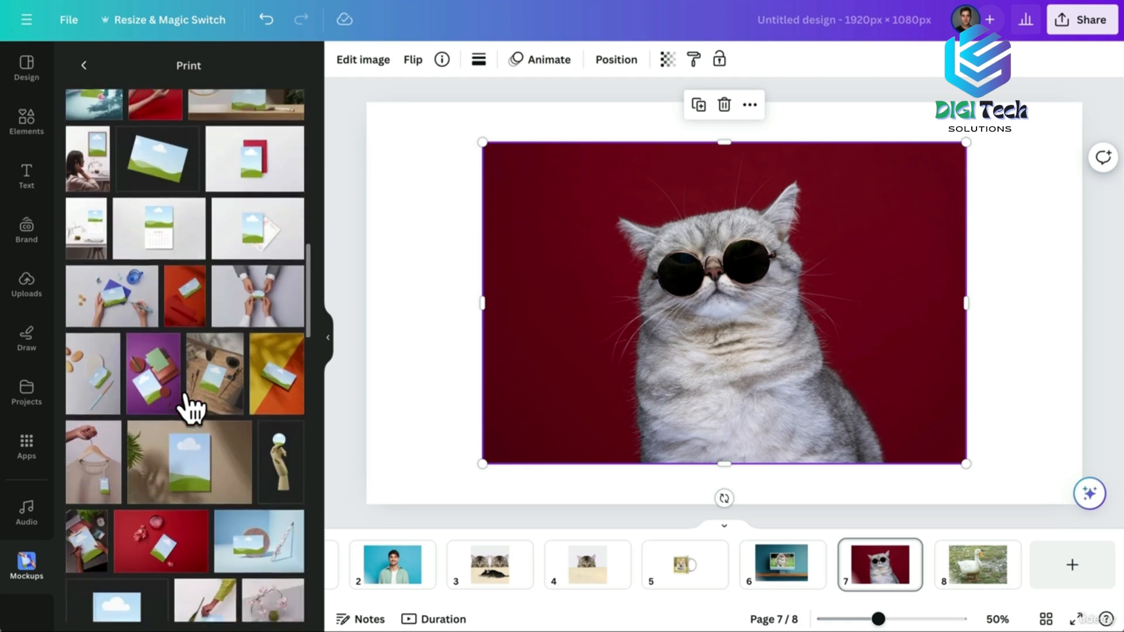
scroll(191, 407, "down", 1)
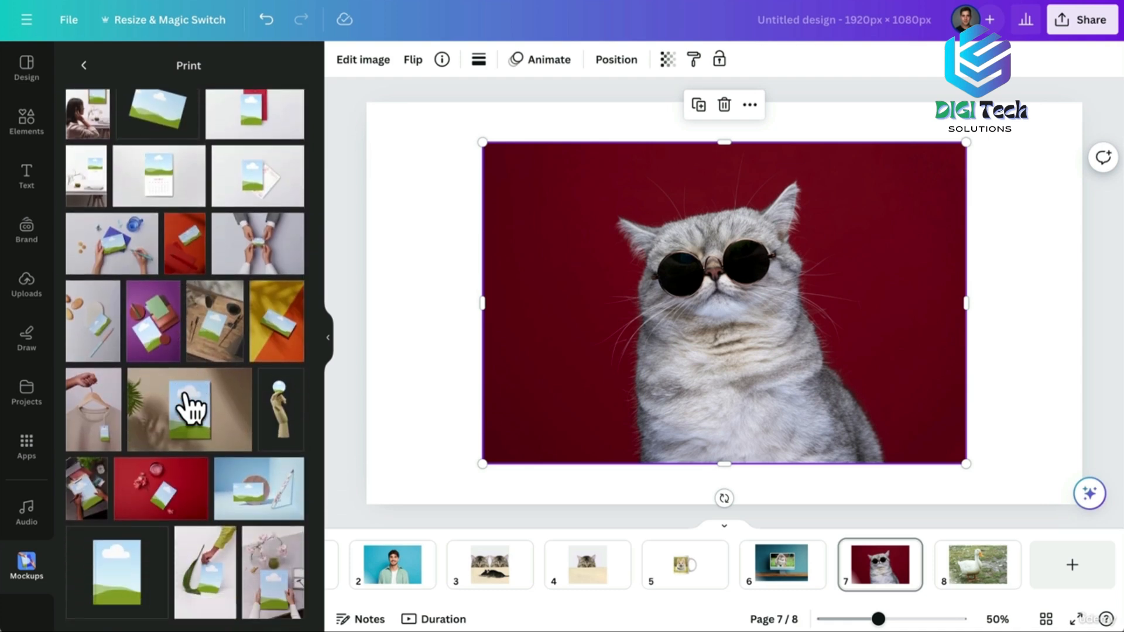
left_click(155, 193)
Widen the cat's crop, flip it horizontally, apply, enlarge and centre the calendar, then open page 8.
left_click_drag(124, 103, 93, 84)
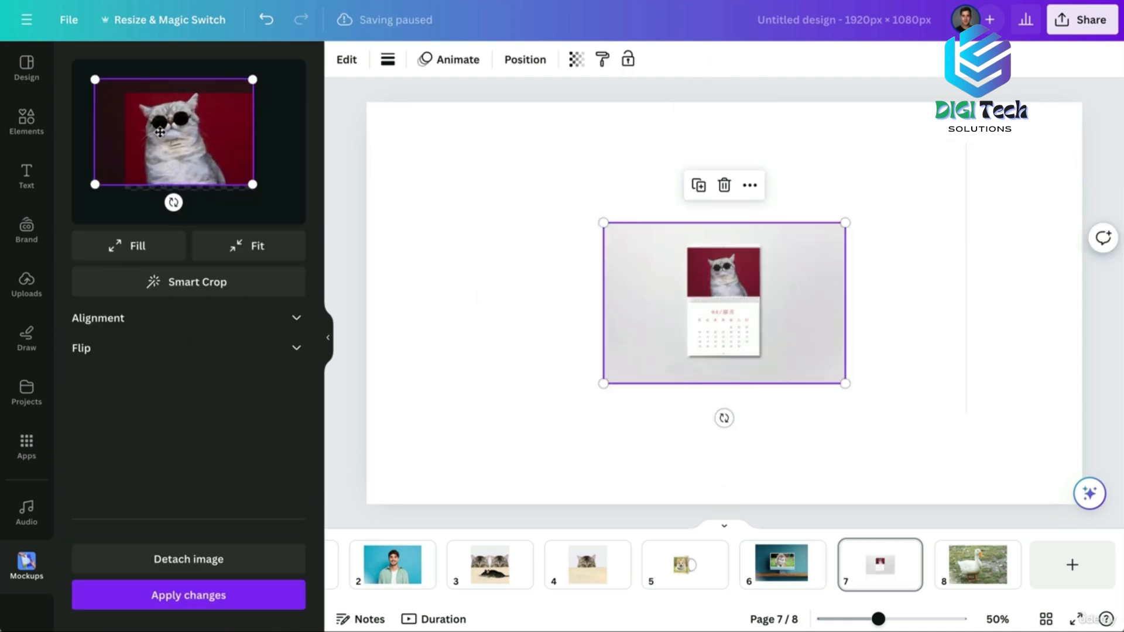
left_click(165, 348)
left_click(122, 389)
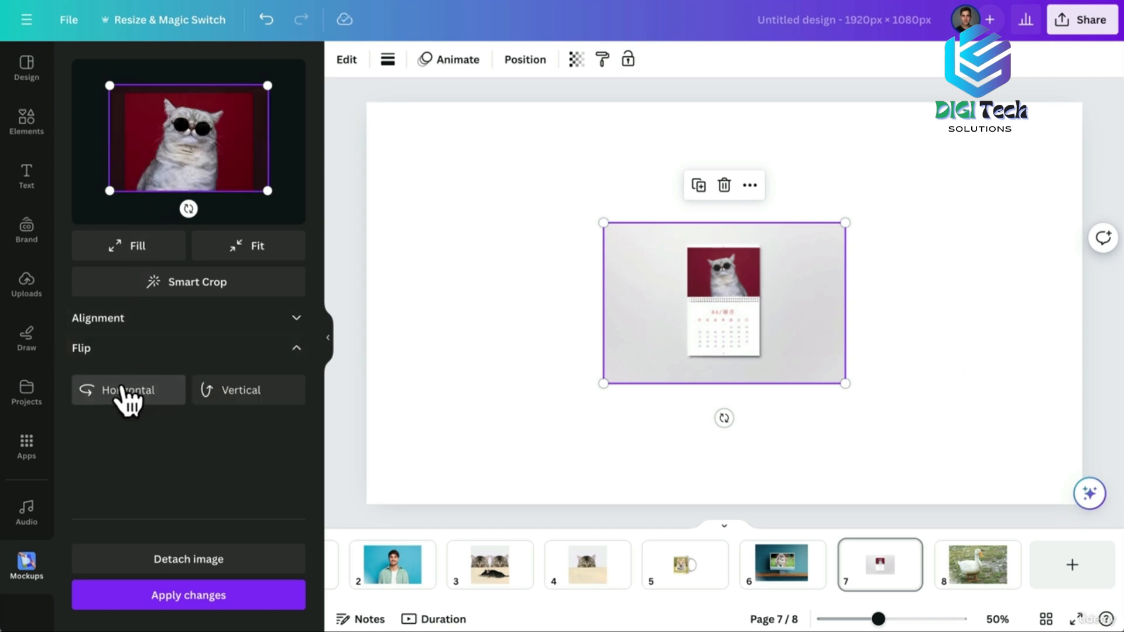
left_click(187, 598)
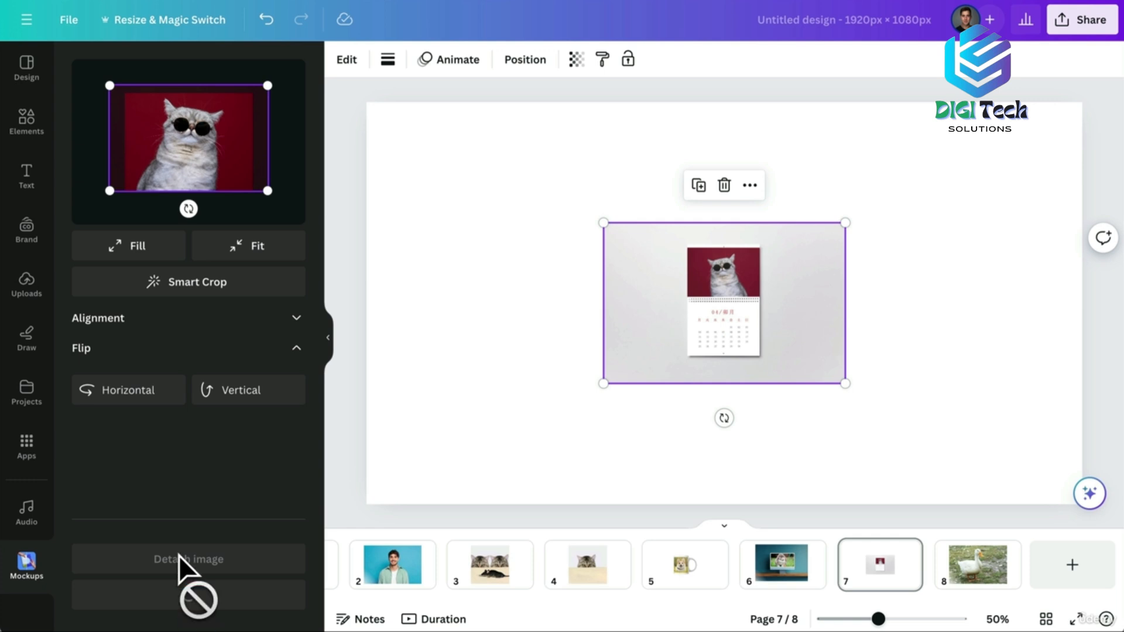
left_click_drag(603, 223, 659, 275)
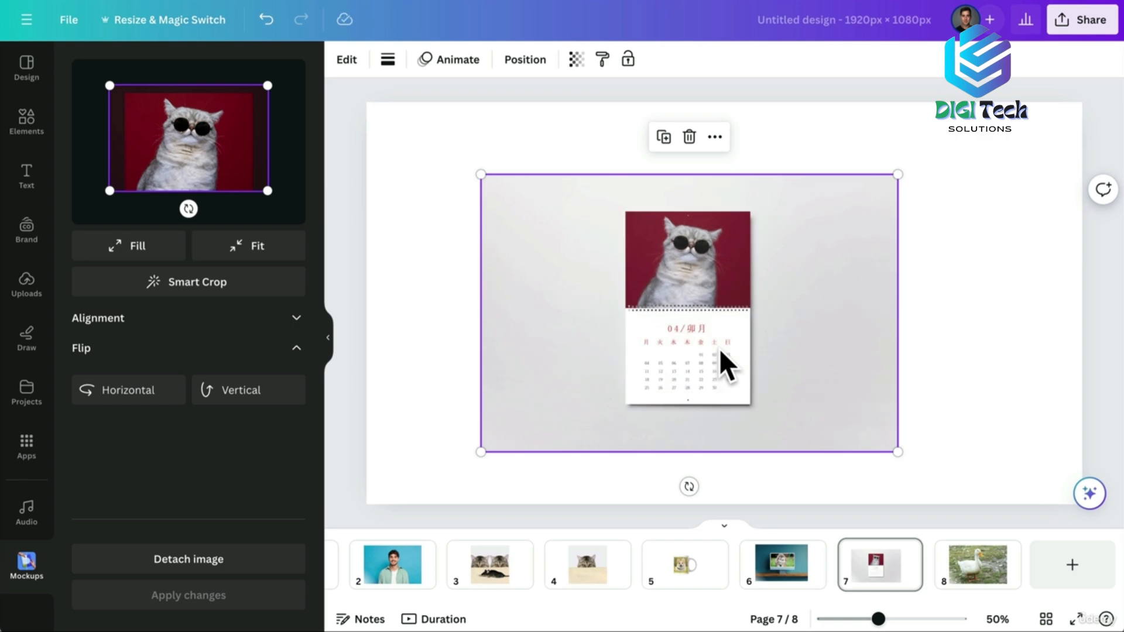
left_click(969, 570)
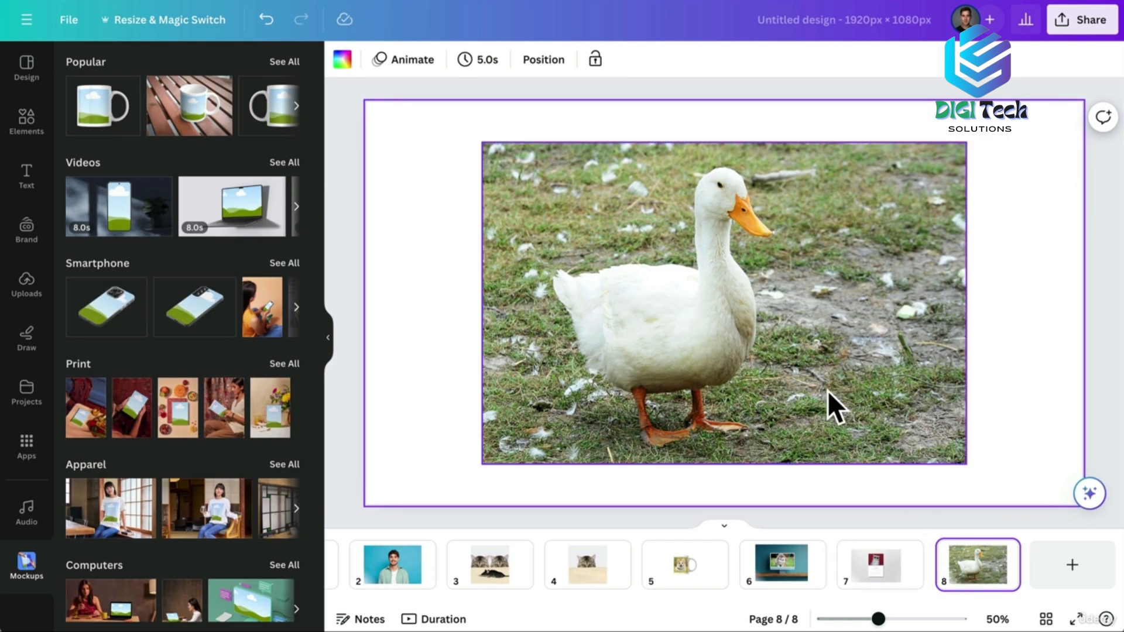
Put the duck photo into the woman-holding-card video mockup.
left_click(580, 245)
left_click(359, 63)
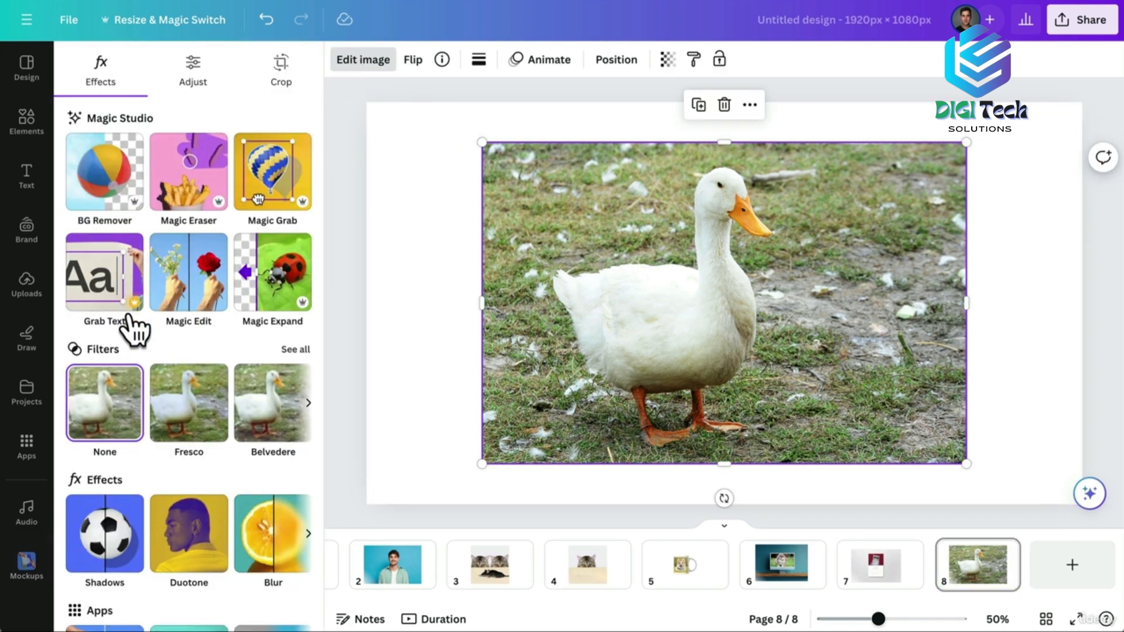
scroll(134, 330, "down", 2)
left_click(89, 567)
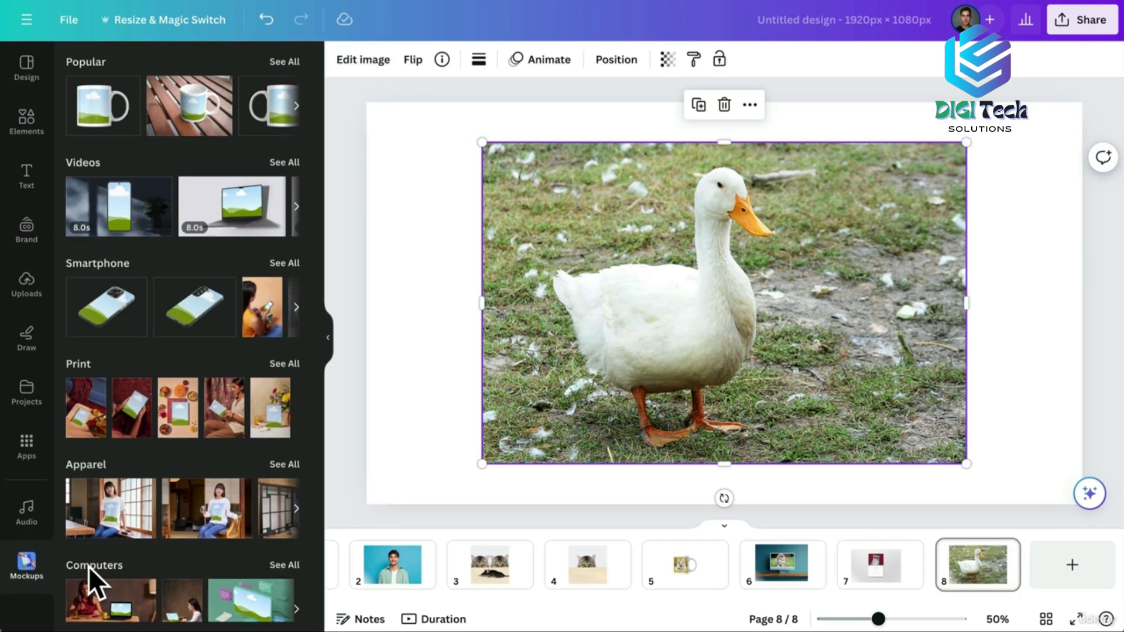
left_click(282, 164)
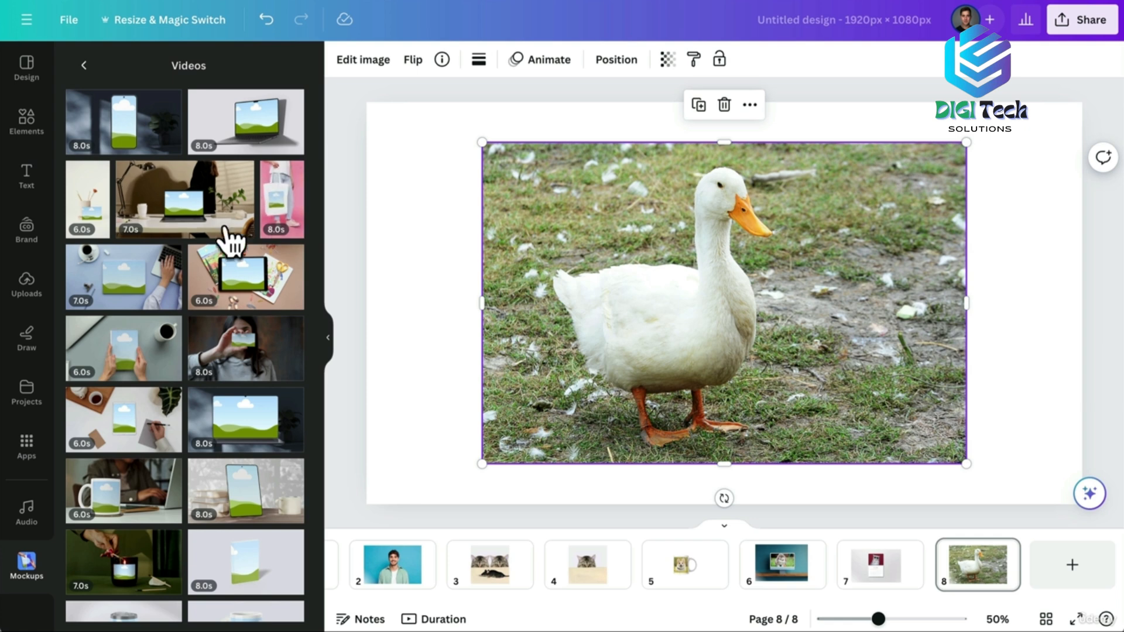
left_click(236, 331)
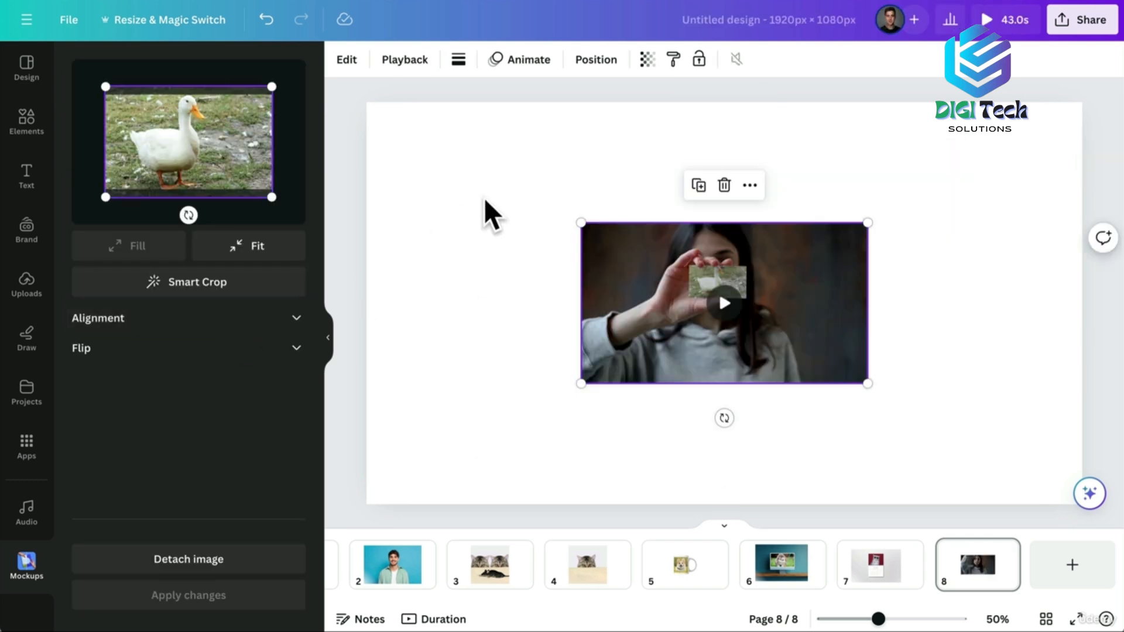
Enlarge and centre the video mockup, play its preview, then move to page 9.
left_click_drag(578, 224, 379, 116)
left_click_drag(516, 208, 609, 261)
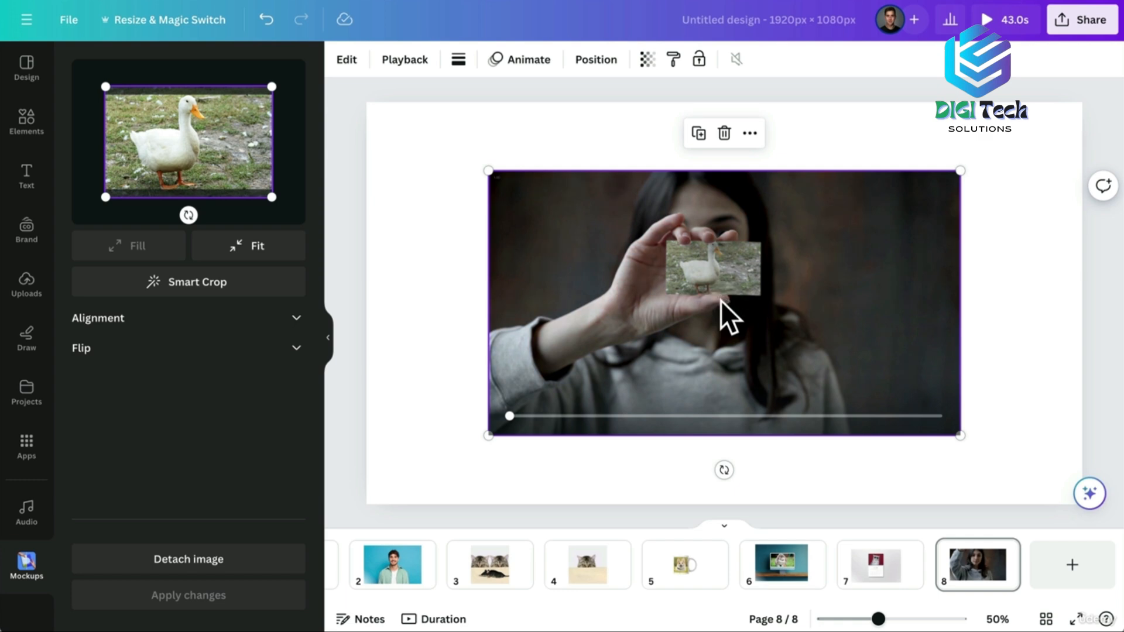
left_click(722, 302)
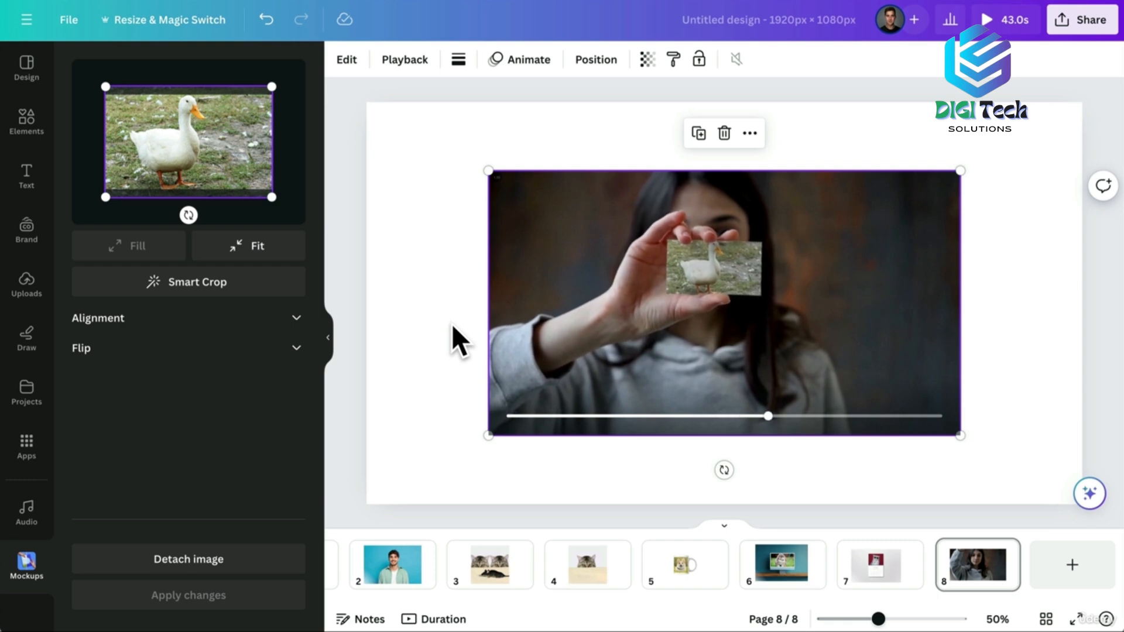
mouse_move(517, 426)
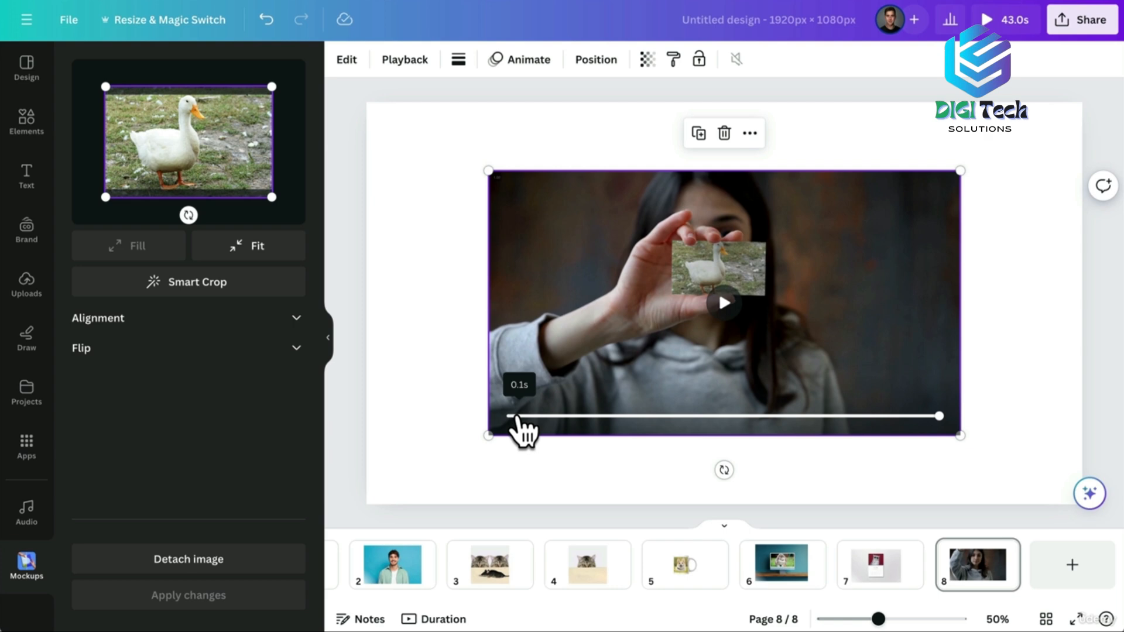
left_click(677, 564)
left_click(876, 585)
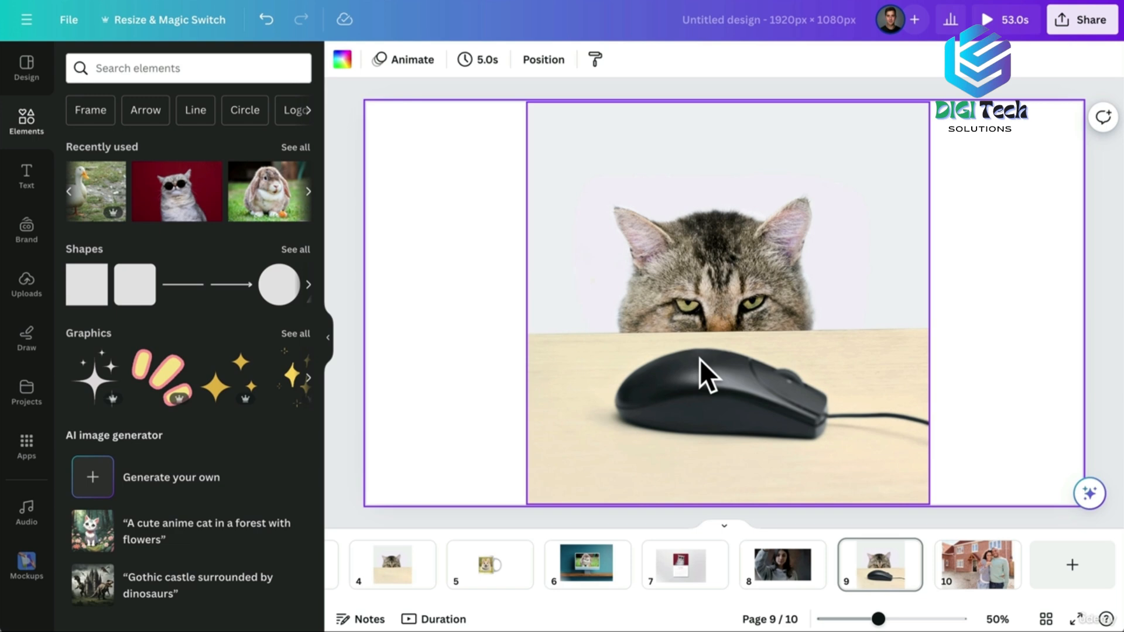
Apply the Auto Focus effect to the page 9 cat photo.
left_click(581, 226)
left_click(372, 62)
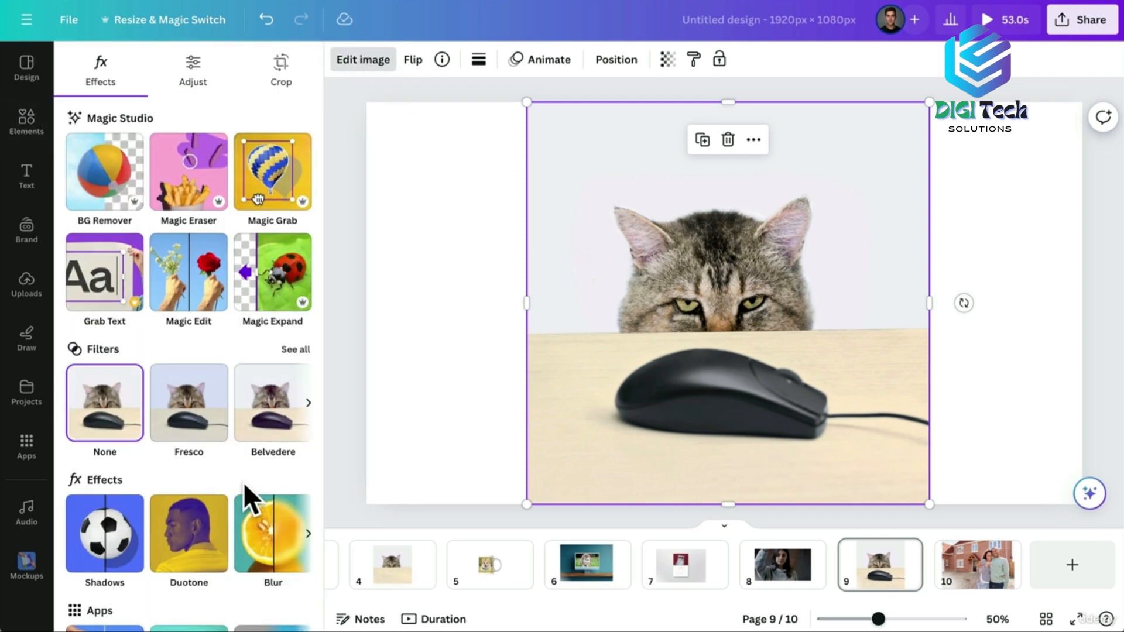
left_click(308, 533)
left_click(309, 533)
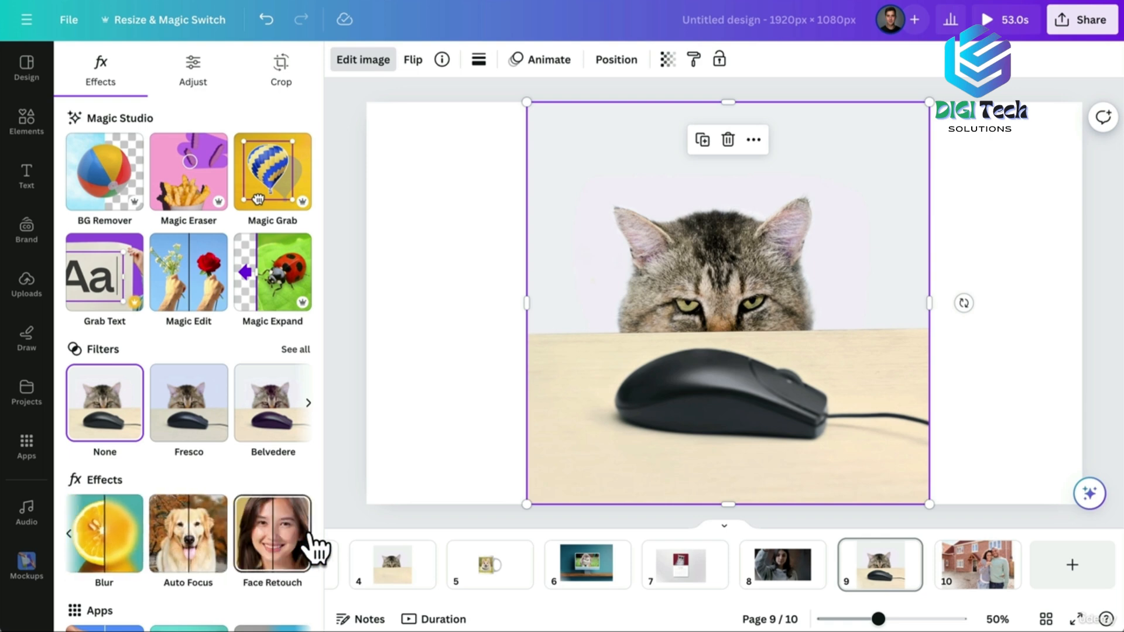
left_click(198, 531)
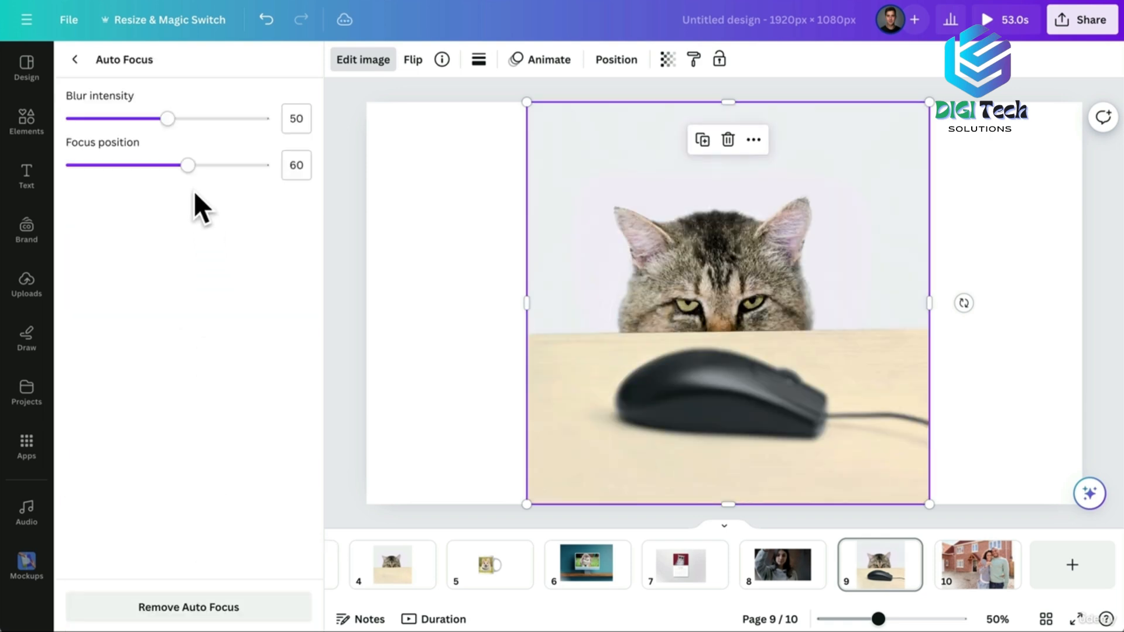
Set Auto Focus position to 62.5 and reduce blur intensity to 31 to soften the mouse.
left_click_drag(188, 165, 123, 165)
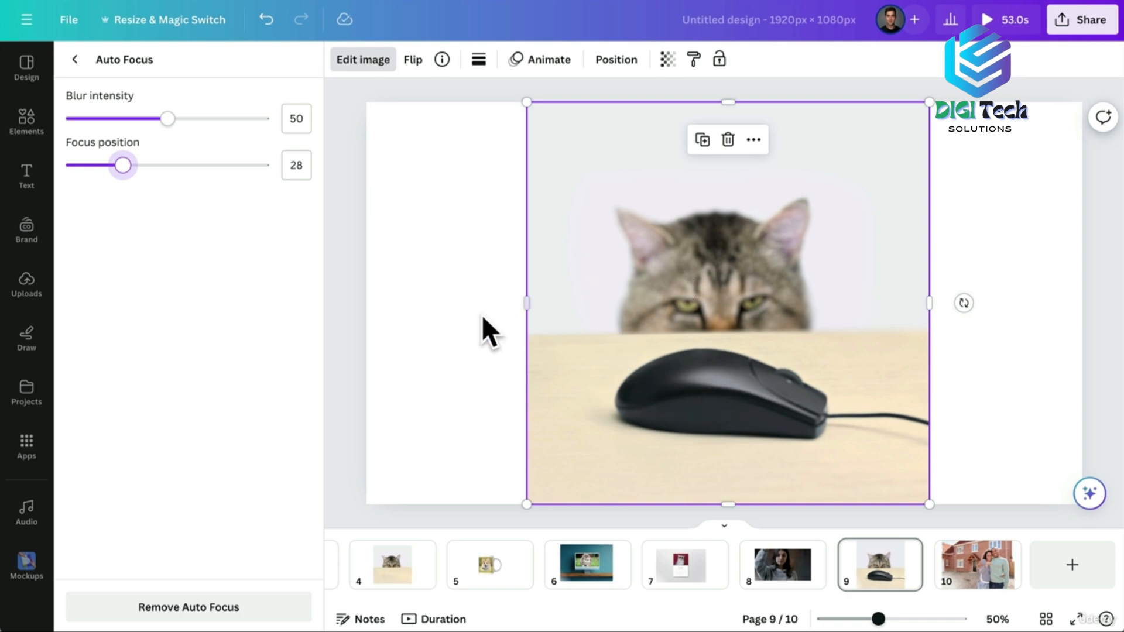
left_click_drag(123, 166, 194, 166)
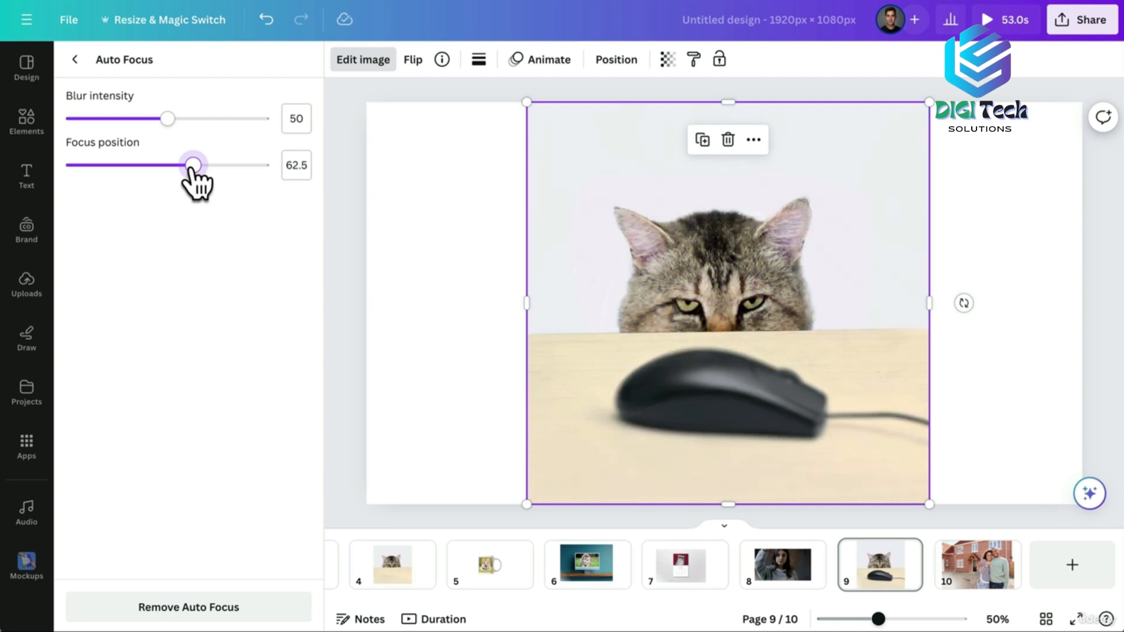
left_click_drag(168, 119, 269, 119)
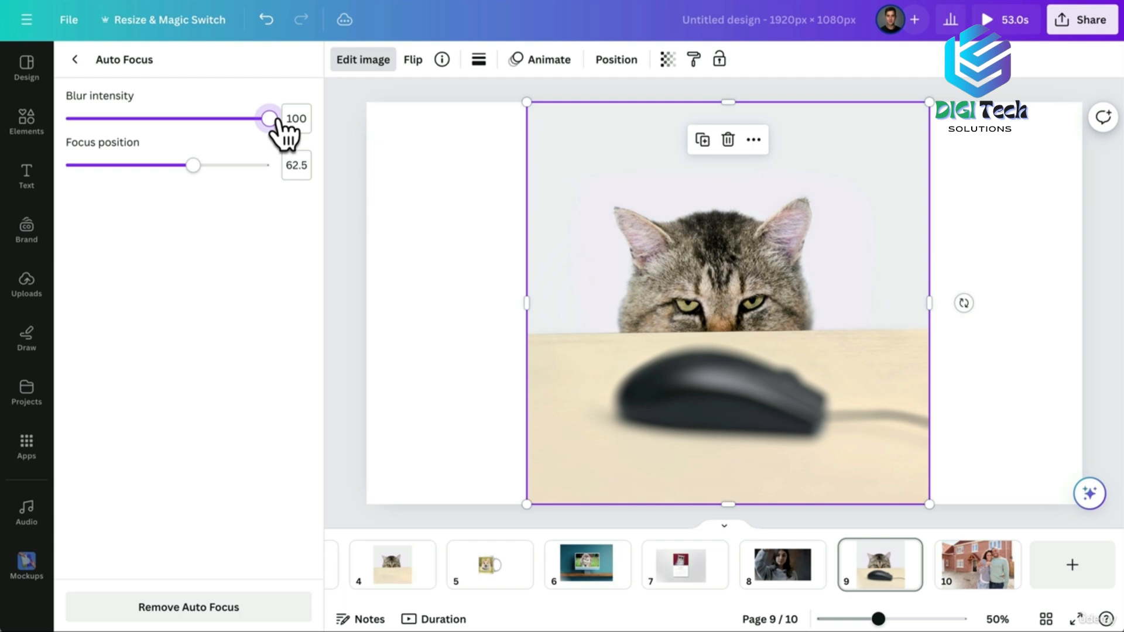
left_click_drag(274, 120, 159, 140)
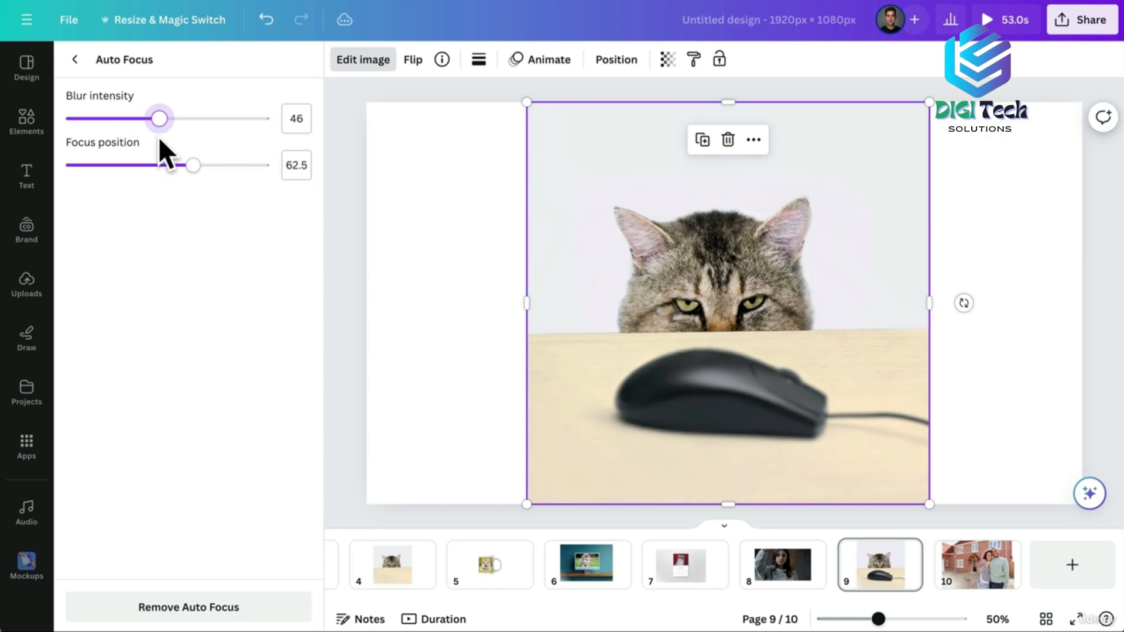
mouse_move(160, 122)
left_mouse_down()
mouse_move(51, 122)
mouse_move(70, 114)
mouse_move(157, 125)
mouse_move(92, 132)
mouse_move(176, 132)
mouse_move(159, 132)
left_mouse_up()
On page 10, apply the Auto Focus effect to the couple-and-house photo.
left_click(987, 573)
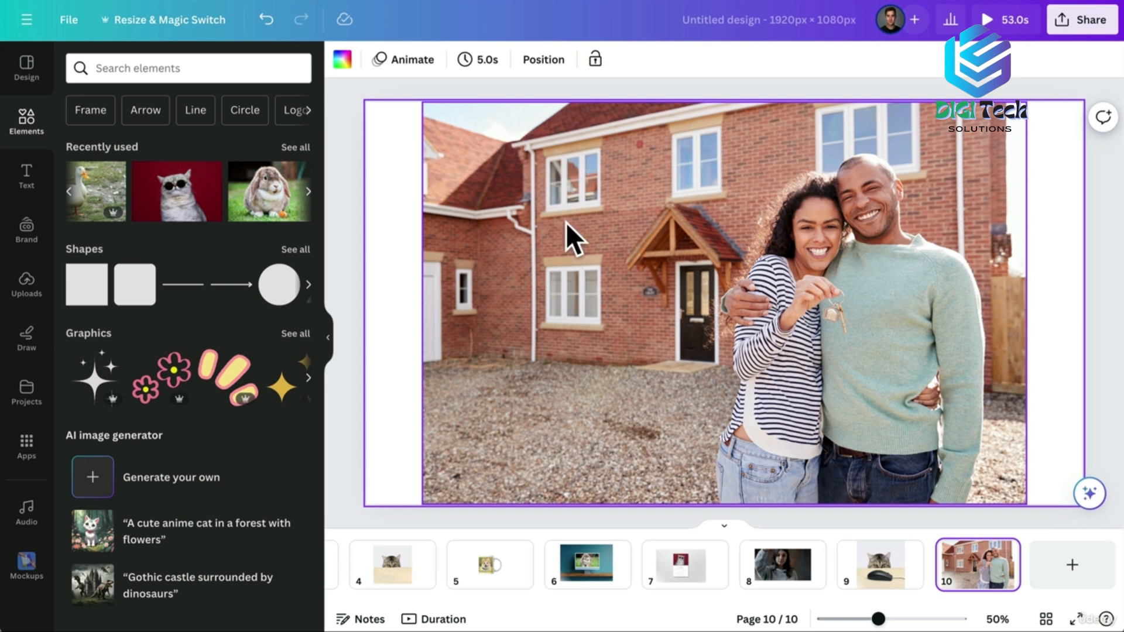
left_click(517, 233)
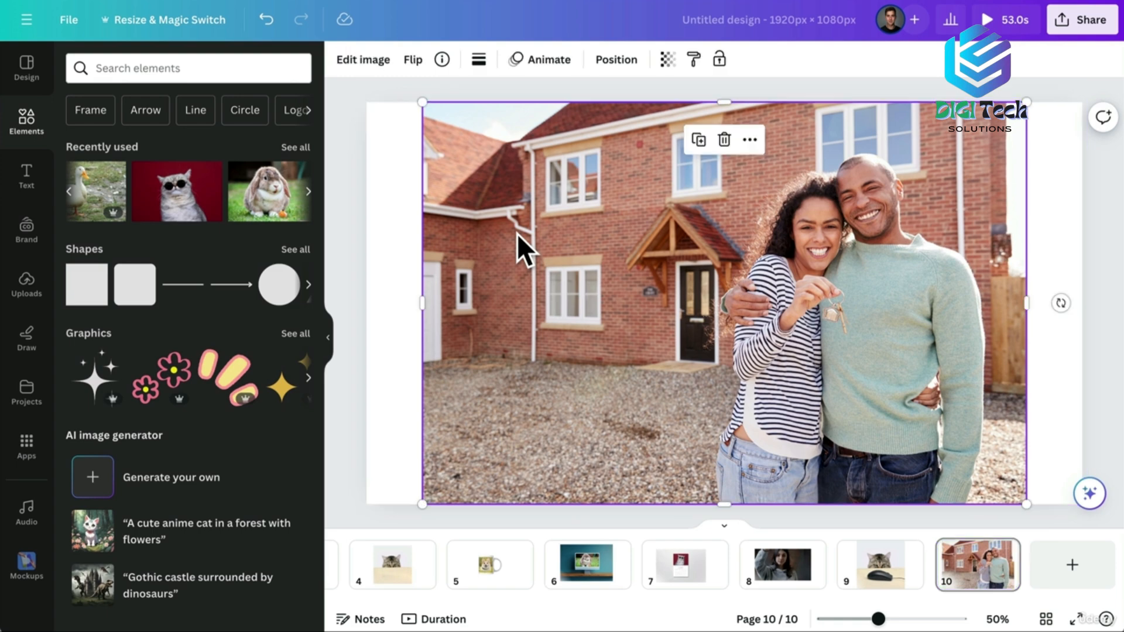
left_click(363, 60)
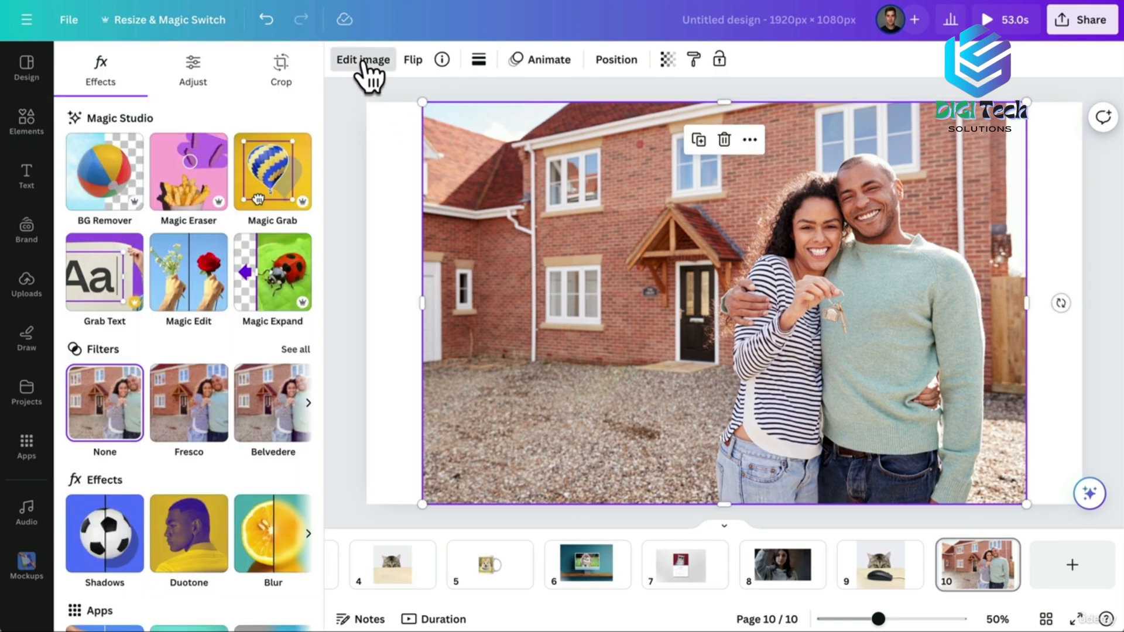
scroll(230, 377, "down", 1)
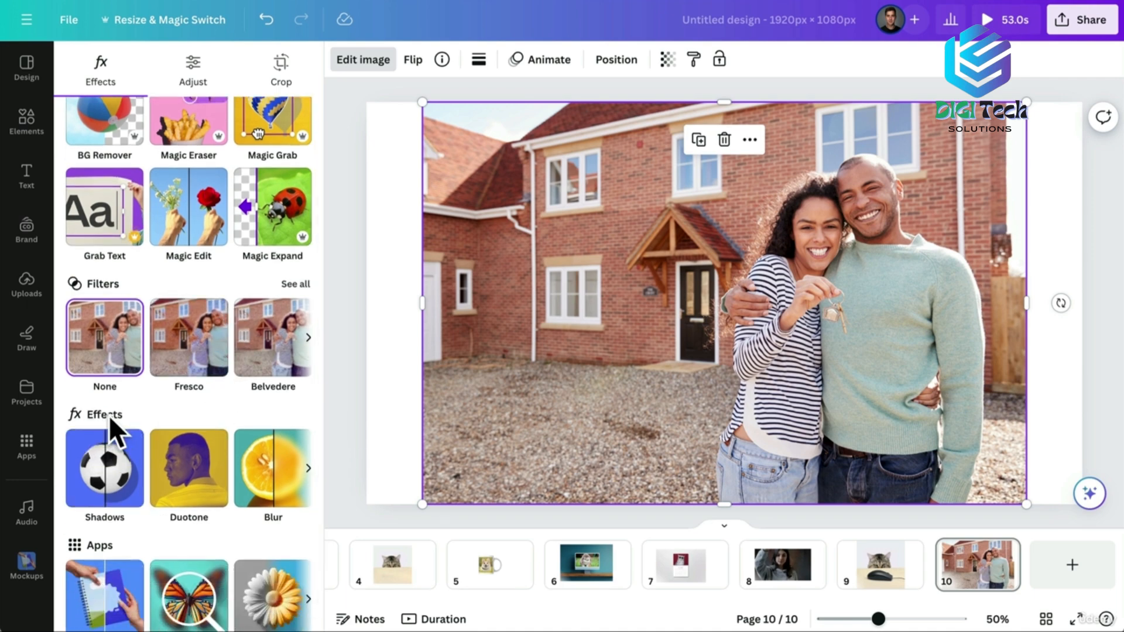
left_click(308, 468)
left_click(208, 480)
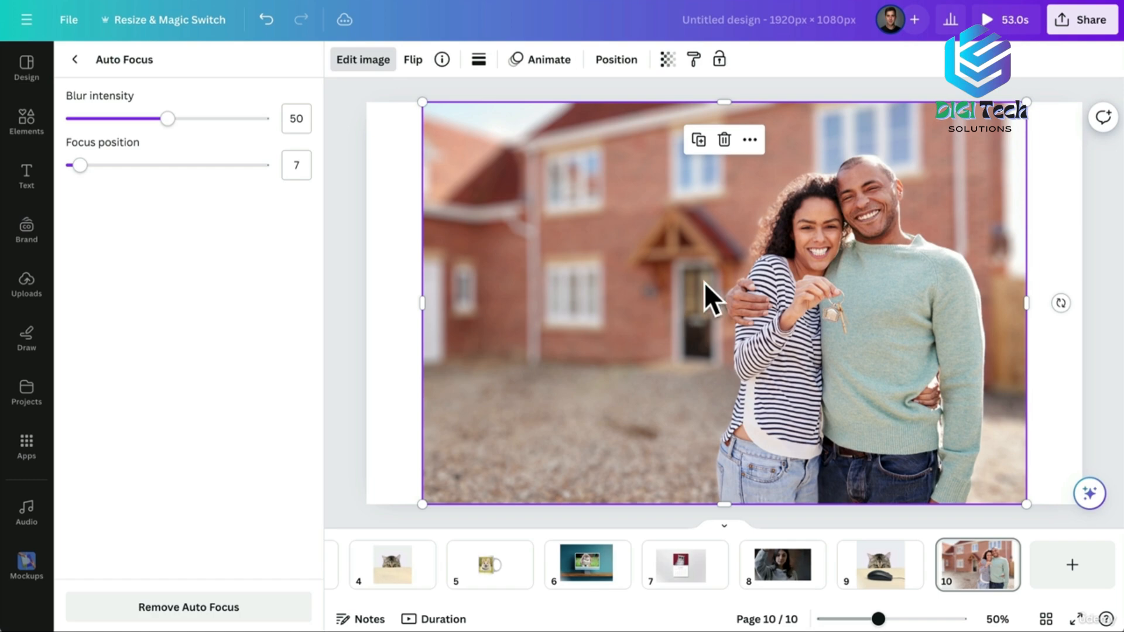
Refocus on the couple with focus position 11 and blur intensity 35, softening the house.
left_click_drag(79, 166, 228, 166)
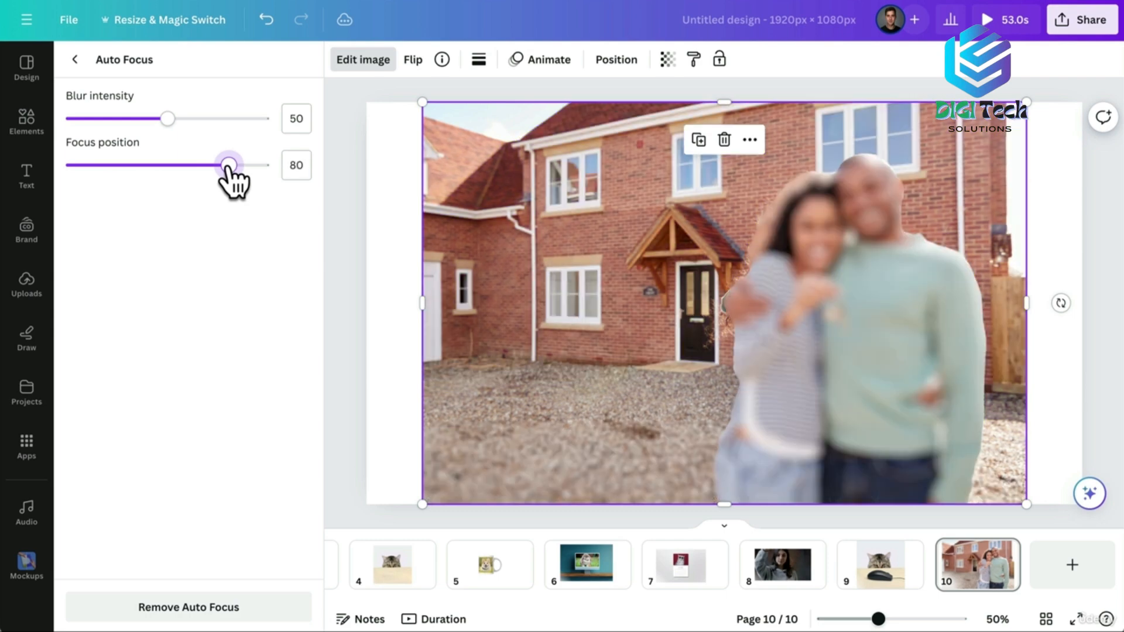
left_click_drag(228, 166, 88, 166)
left_click_drag(167, 118, 137, 118)
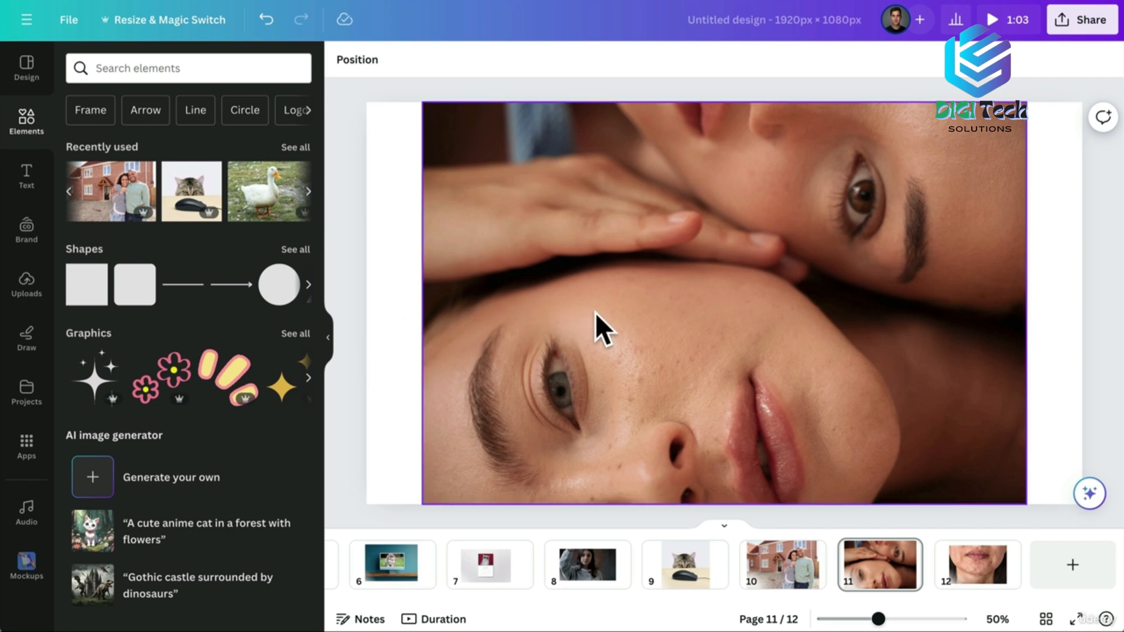
Apply Face Retouch to the page 11 two-faces photo with Smooth skin at 100, then open page 12.
left_click(597, 328)
left_click(371, 69)
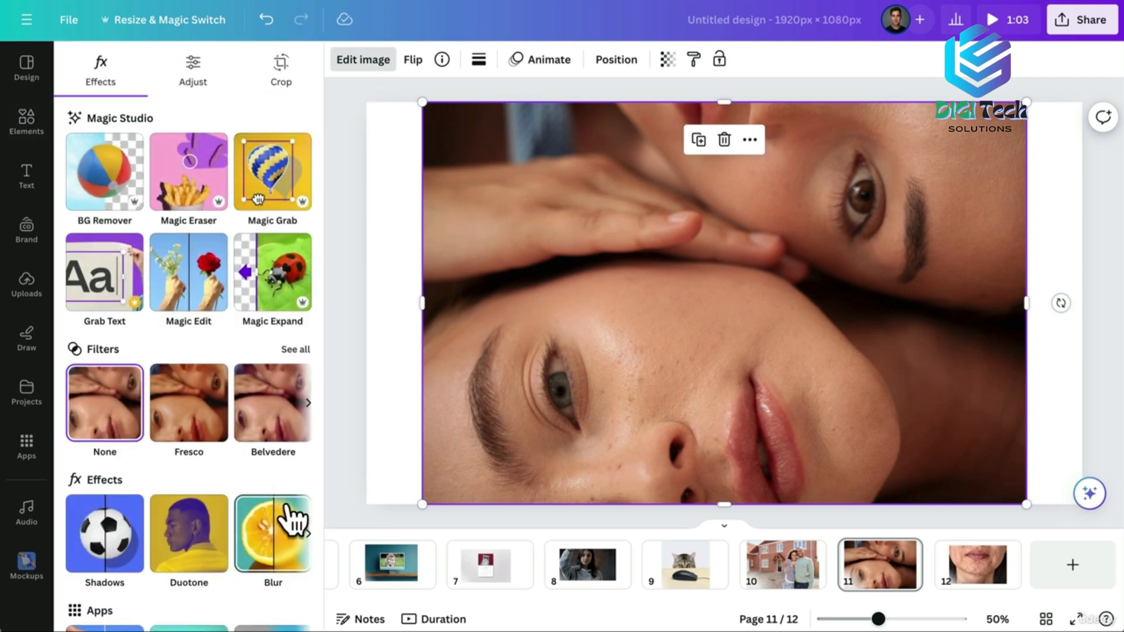
left_click(308, 534)
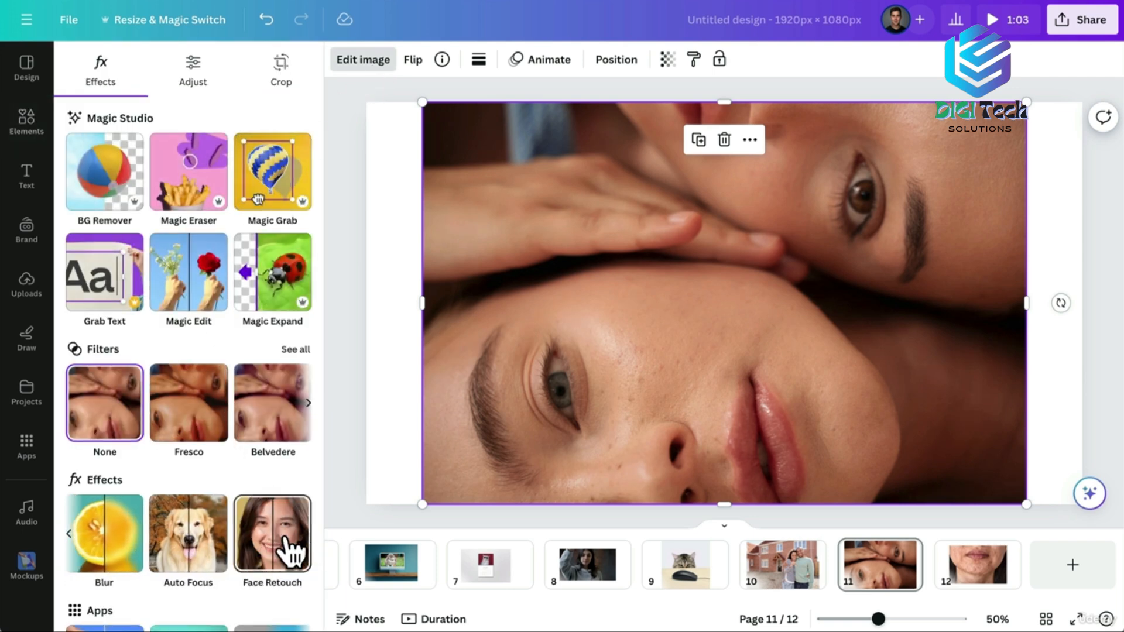
left_click(284, 553)
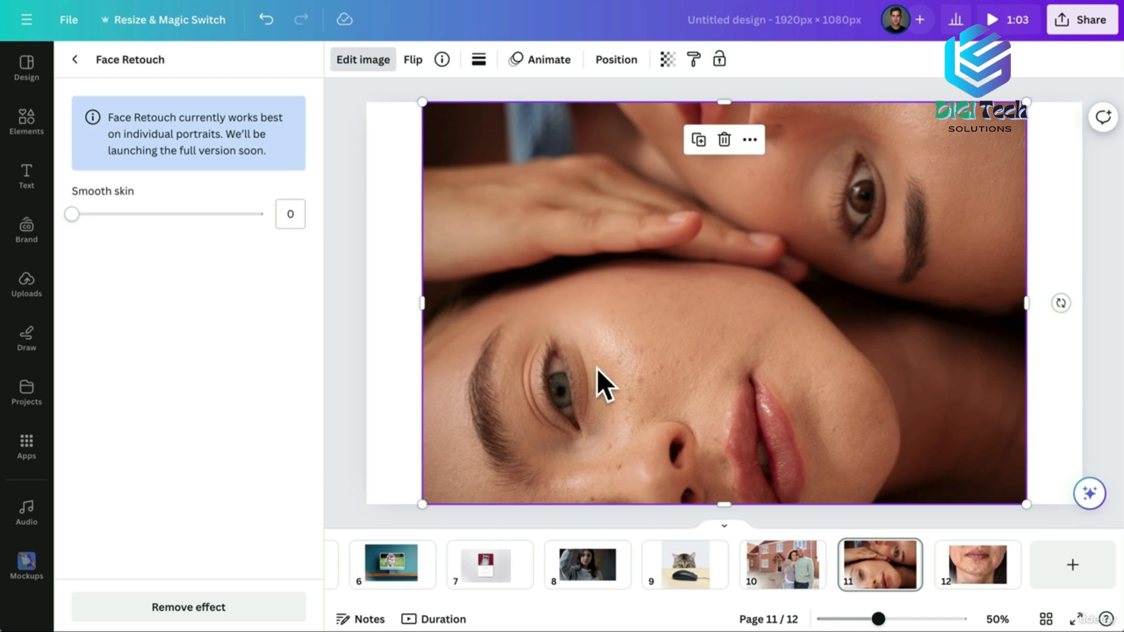
left_click_drag(71, 213, 296, 217)
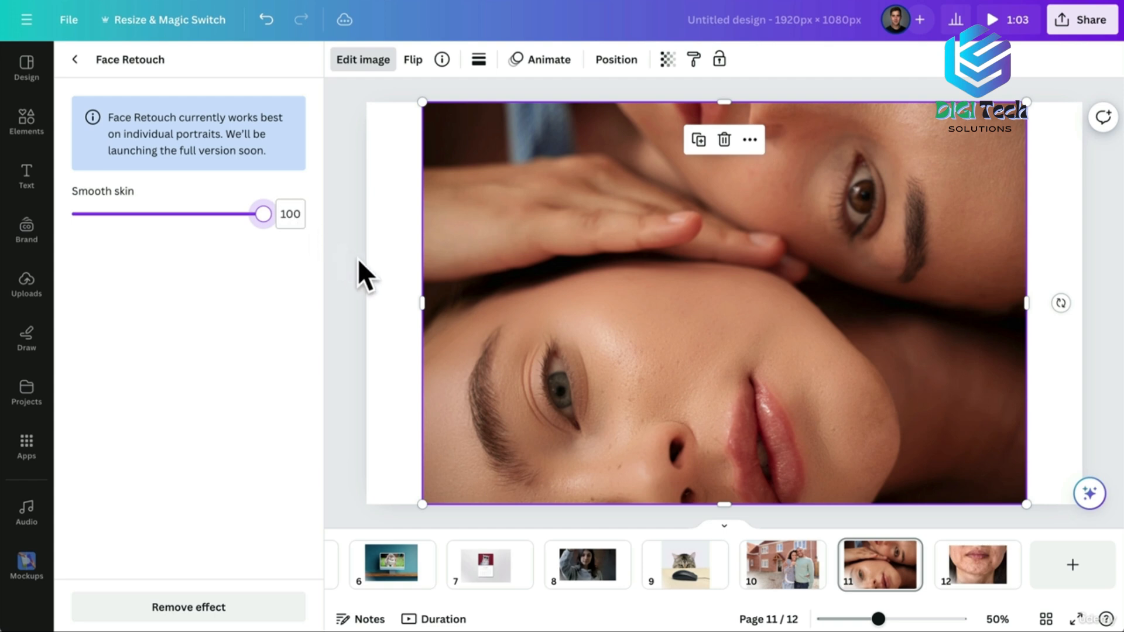
left_click(966, 571)
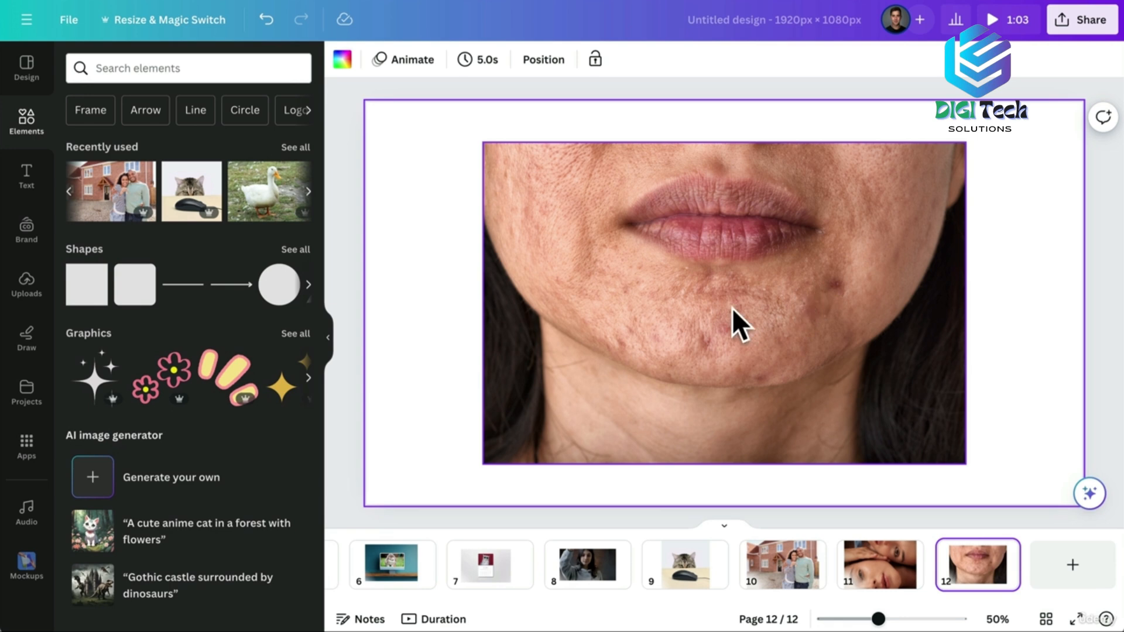
Apply Face Retouch to the lips-and-chin close-up and raise Smooth skin to 91.
left_click(792, 335)
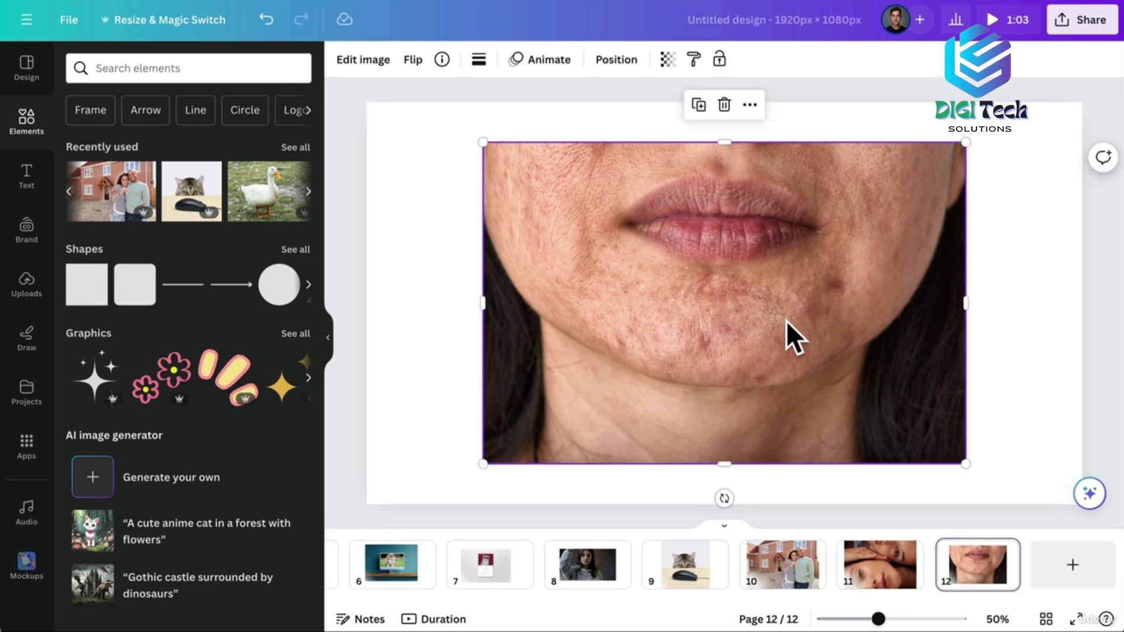
left_click(355, 59)
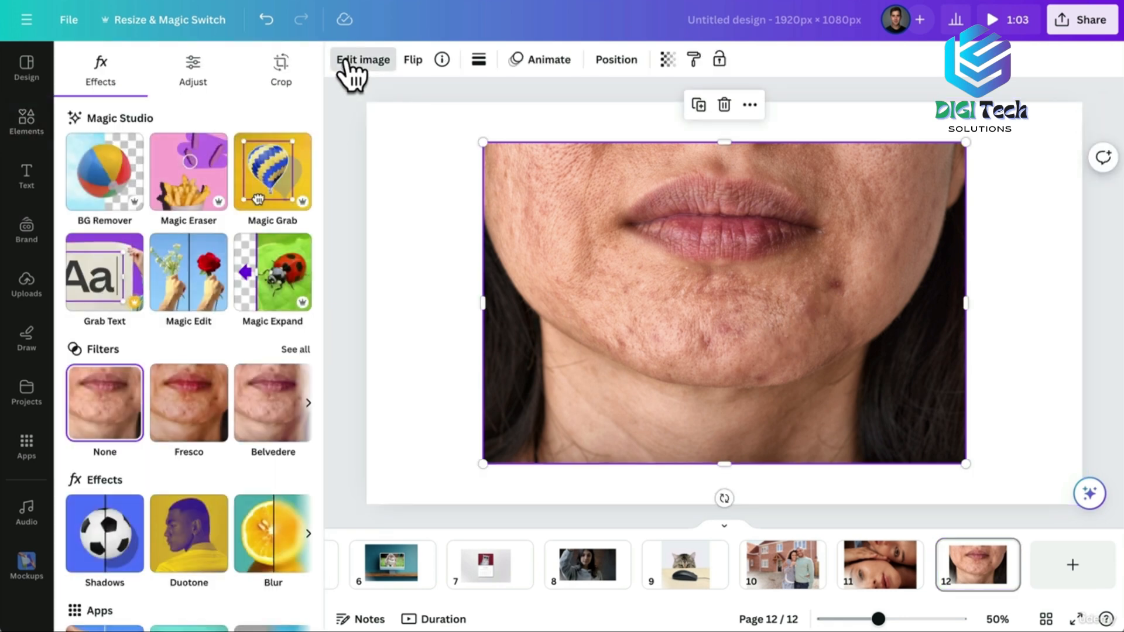
left_click(309, 533)
left_click(271, 536)
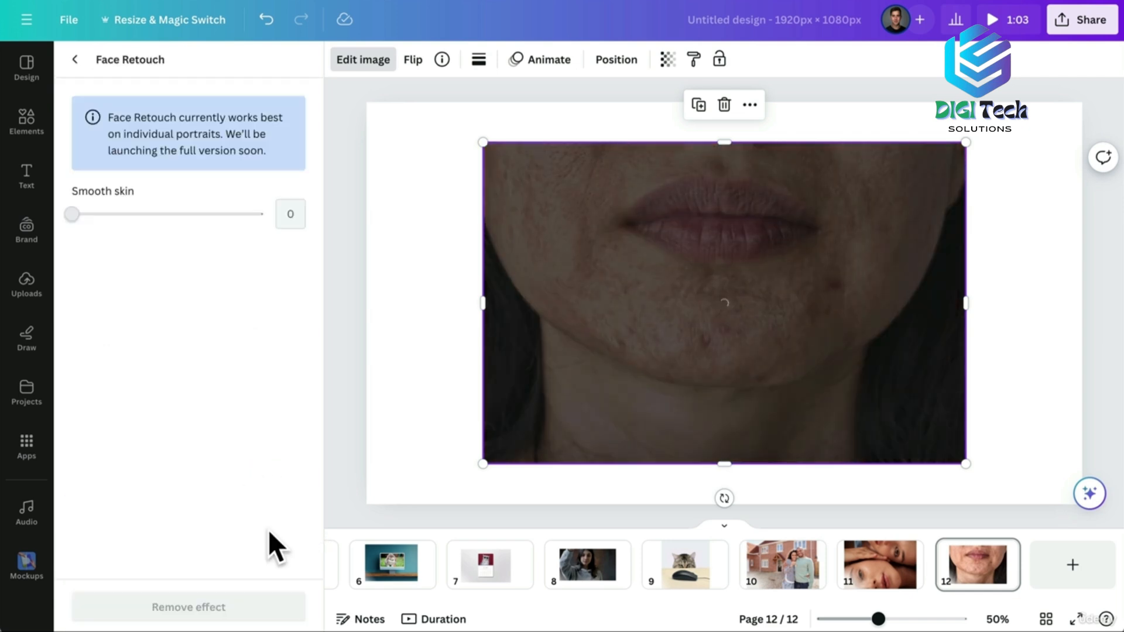
left_click_drag(119, 214, 294, 218)
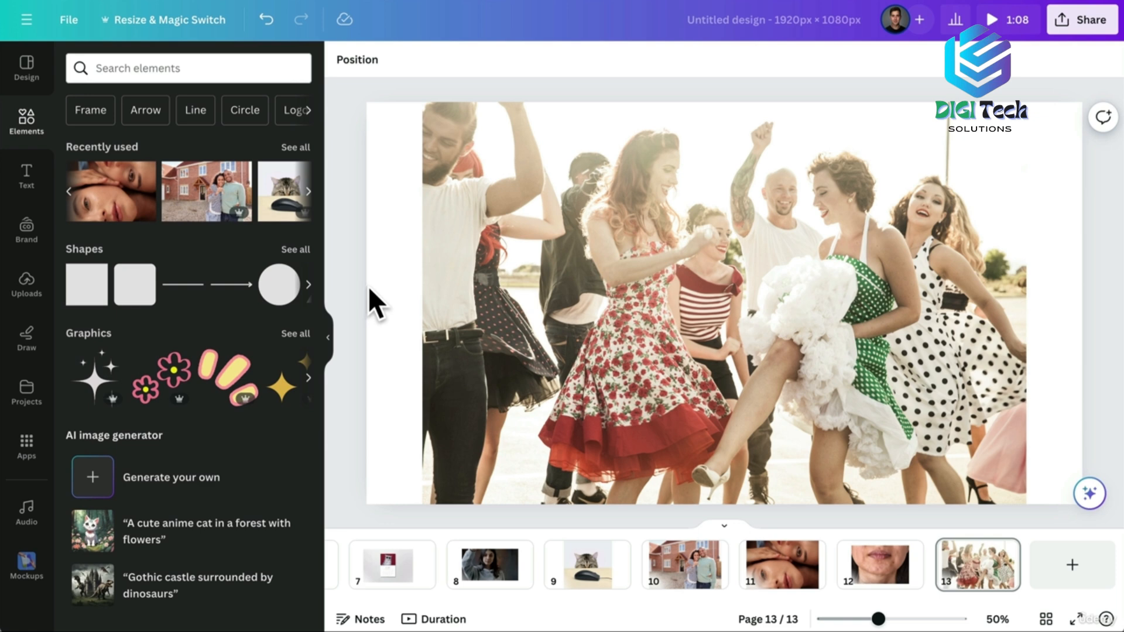
Open Blur on the dancing crowd photo and set an Add blur brush of size about 57, intensity 10.
left_click(636, 259)
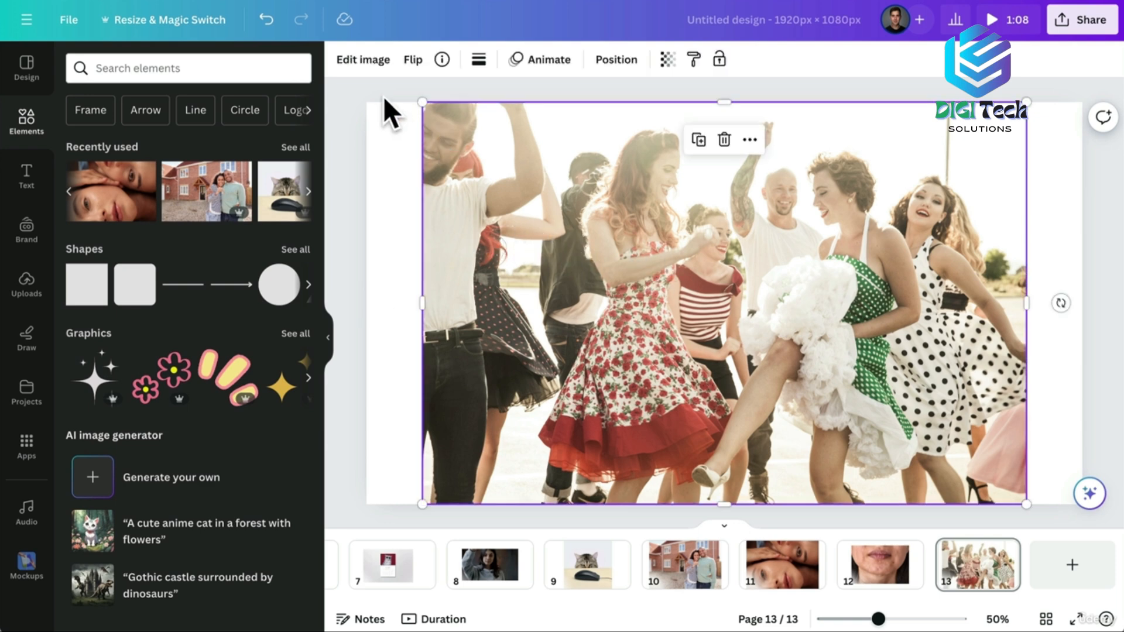
left_click(363, 60)
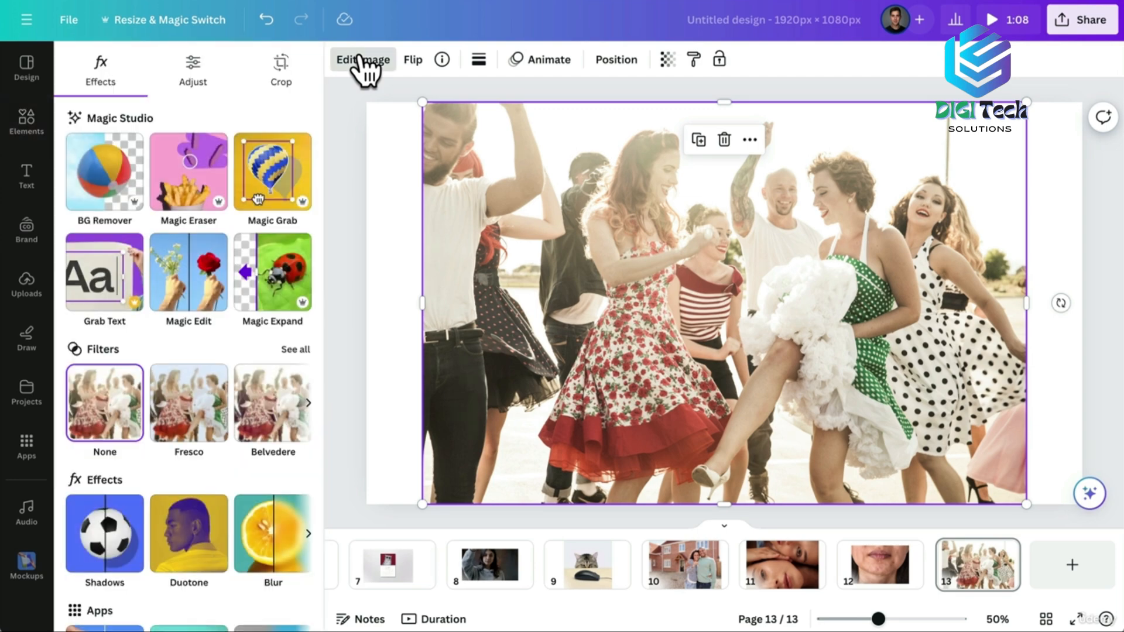
left_click(265, 530)
left_click(240, 107)
mouse_move(118, 172)
left_mouse_down()
mouse_move(228, 173)
mouse_move(55, 173)
left_mouse_up()
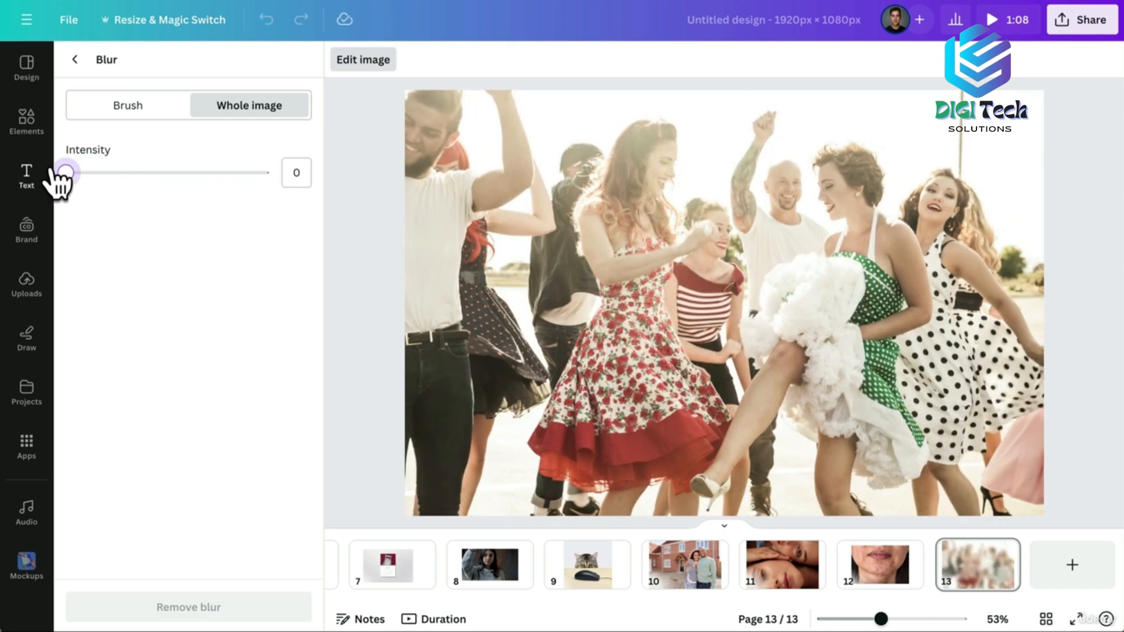
left_click(123, 112)
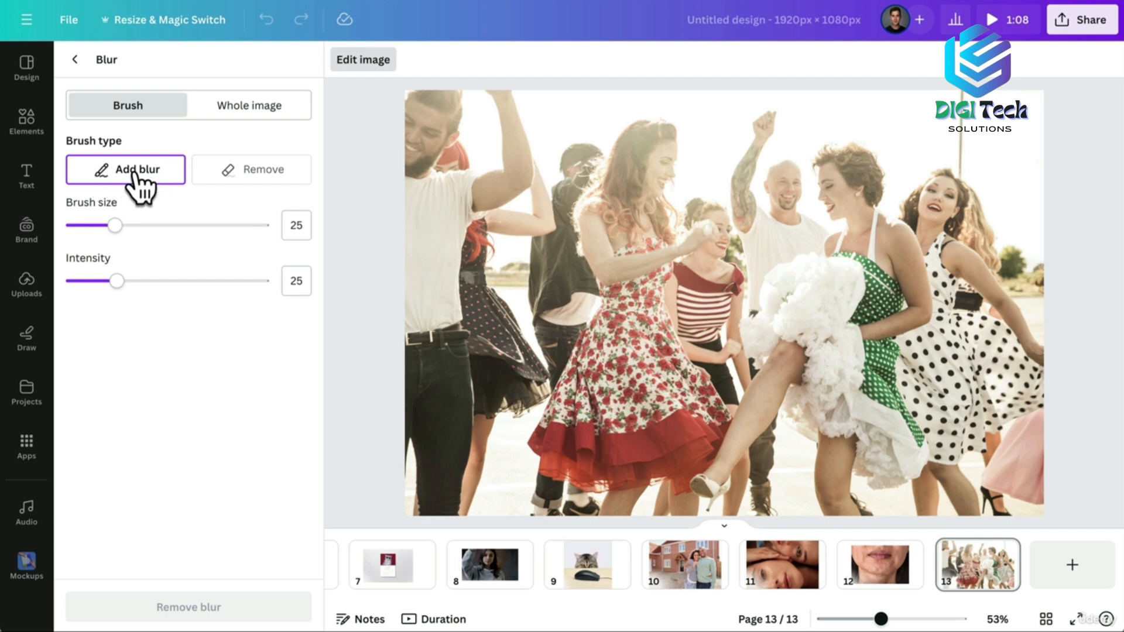
left_click_drag(117, 225, 181, 226)
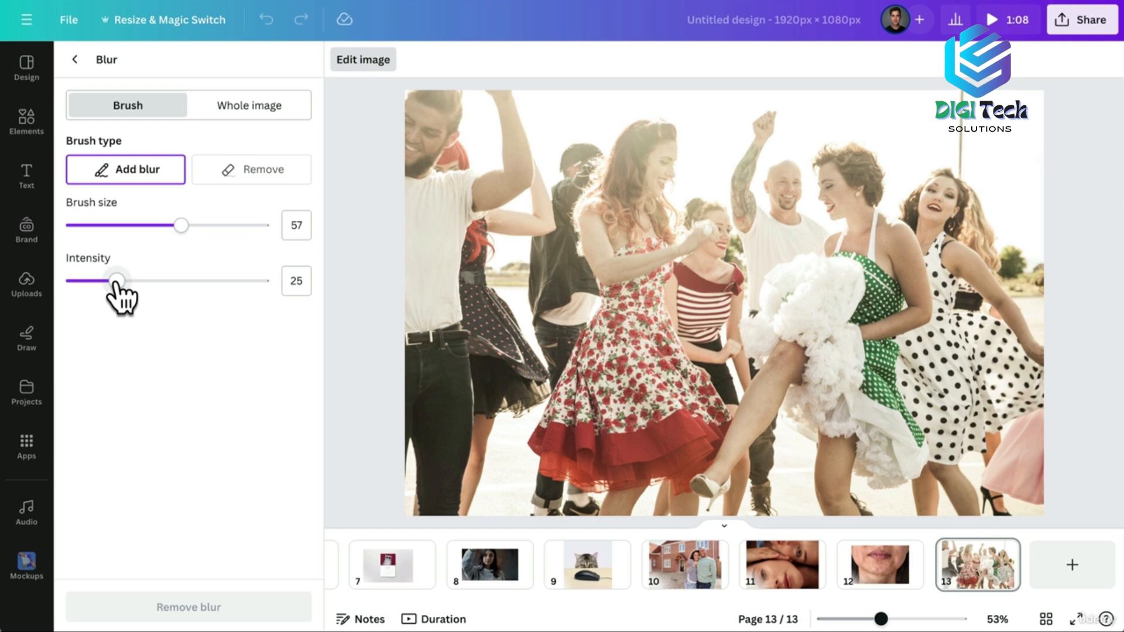
left_click_drag(116, 283, 86, 281)
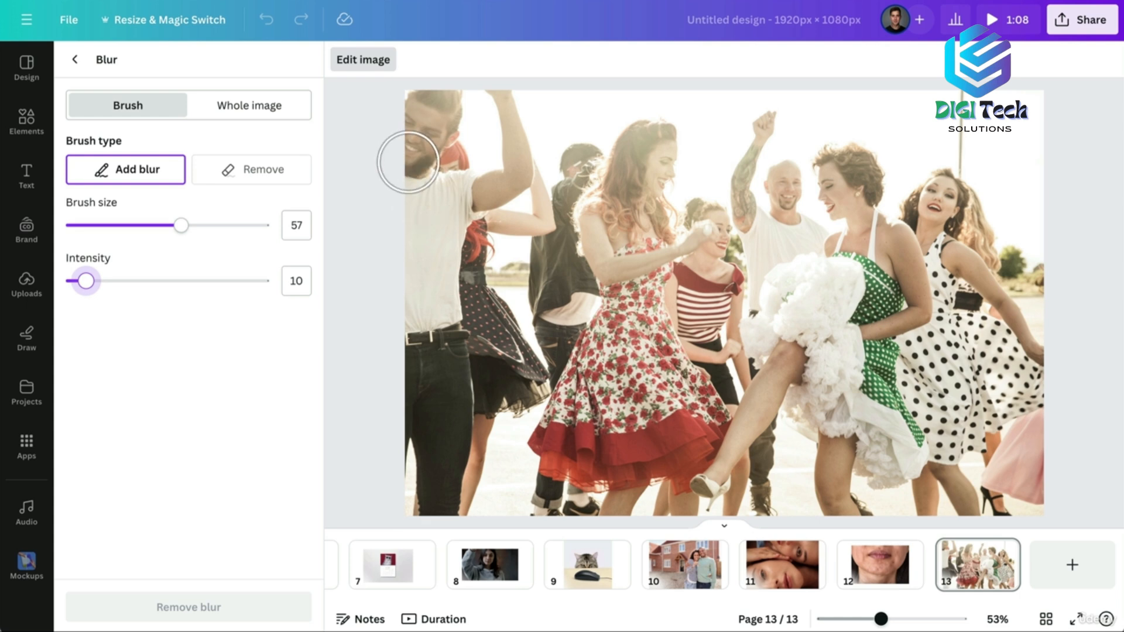
Paint blur over four faces: the left man, striped-shirt woman, bald man and right woman.
mouse_move(409, 160)
left_mouse_down()
mouse_move(427, 125)
mouse_move(412, 138)
left_mouse_up()
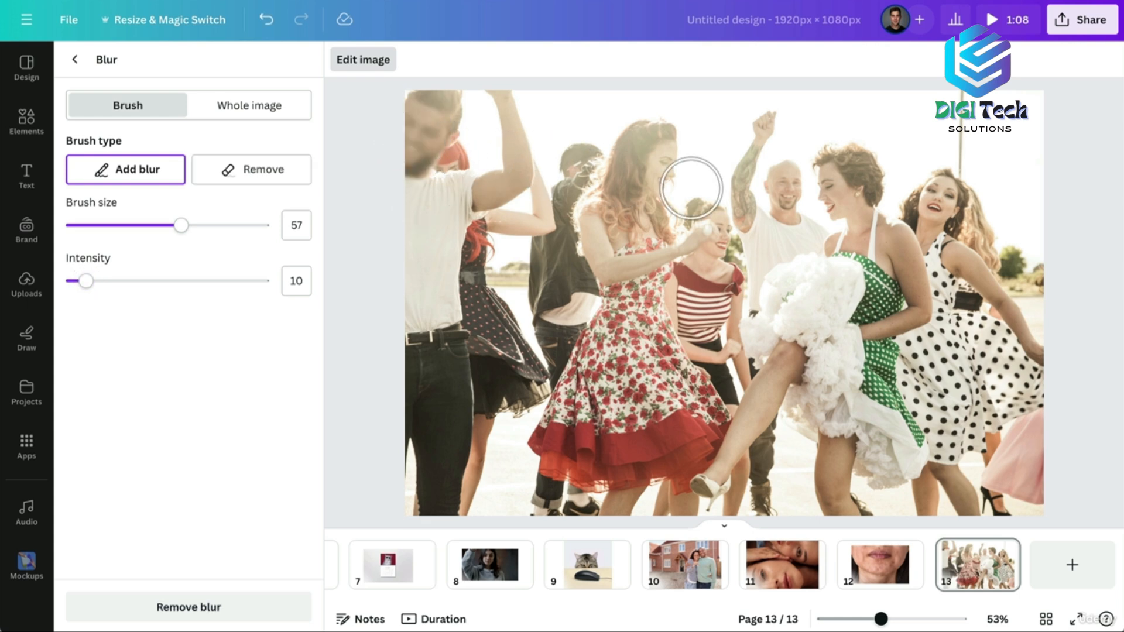
left_click_drag(718, 239, 714, 228)
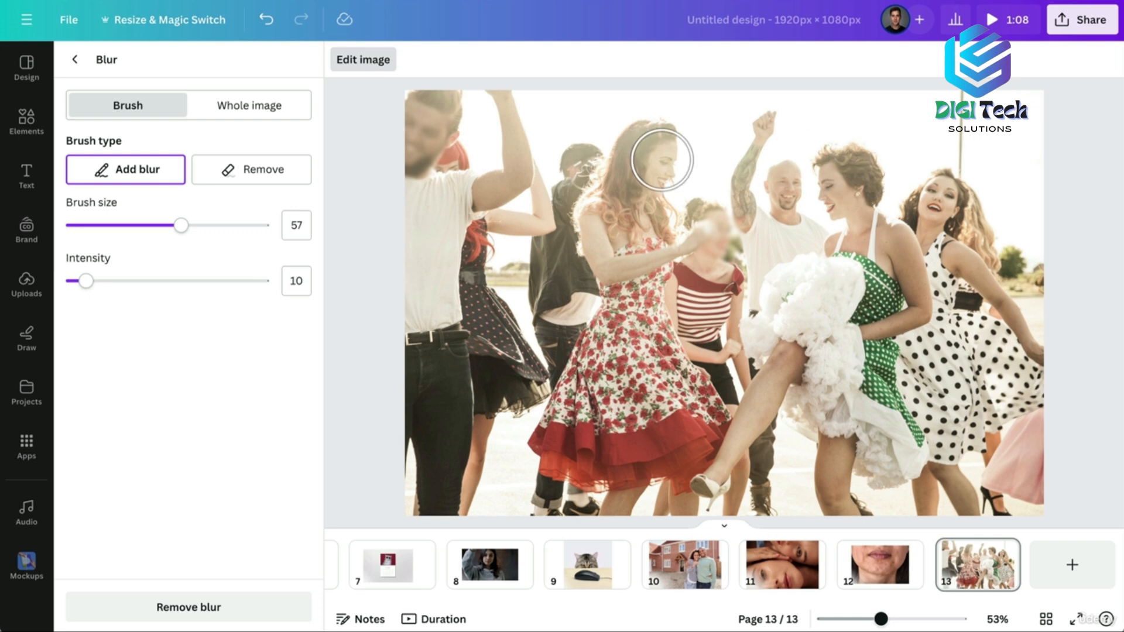
mouse_move(814, 187)
left_mouse_down()
mouse_move(784, 204)
mouse_move(782, 175)
left_mouse_up()
left_click_drag(943, 218, 942, 194)
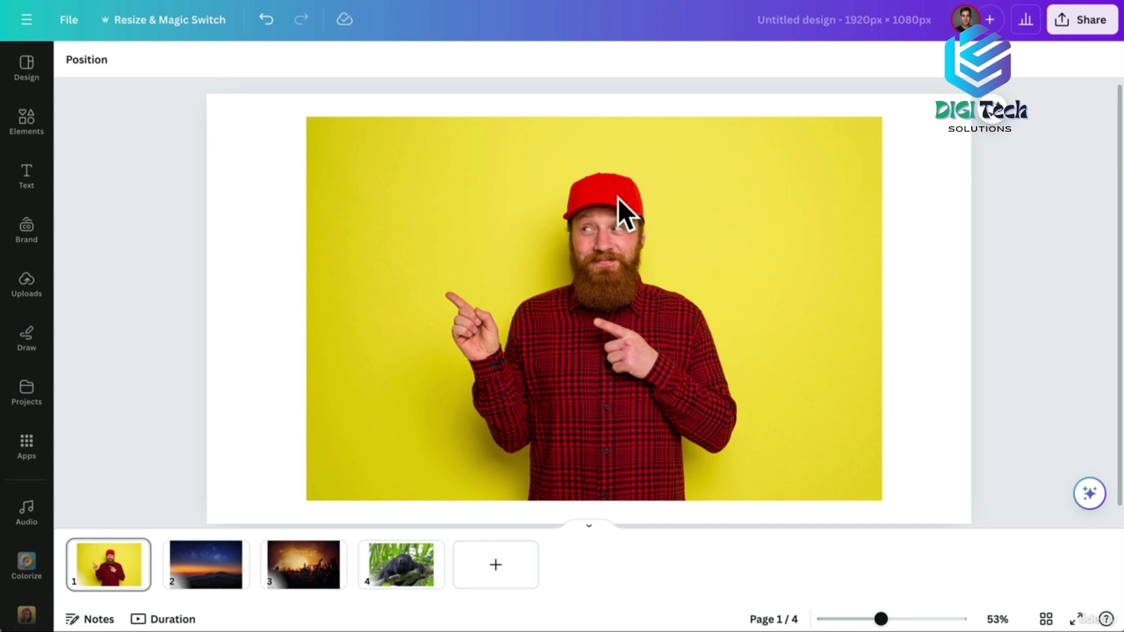
left_click(420, 165)
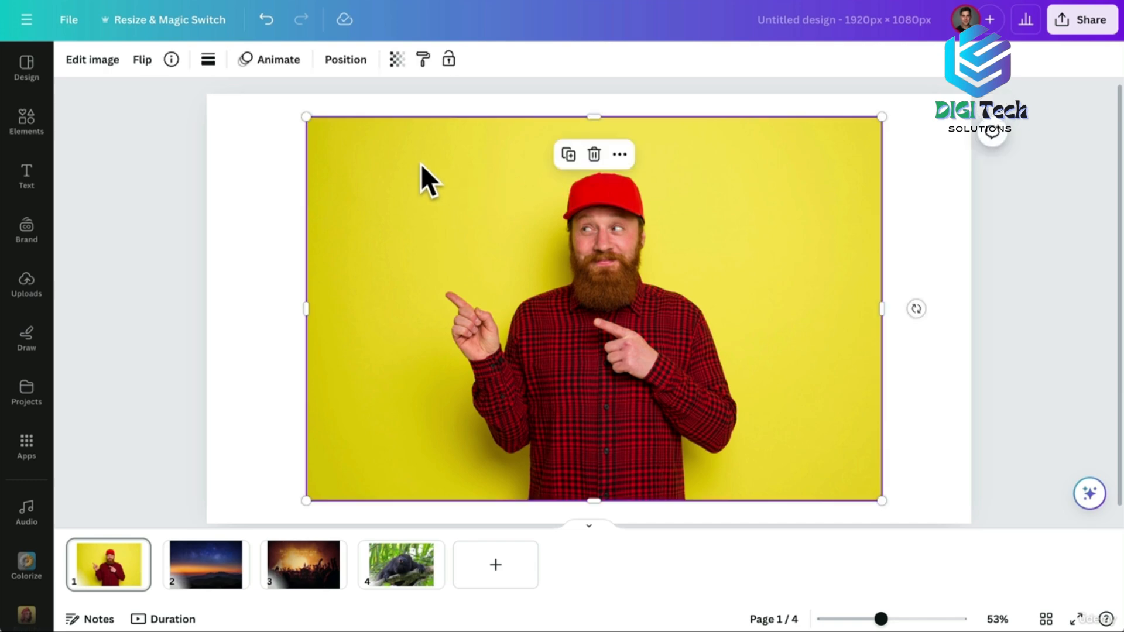
left_click(104, 61)
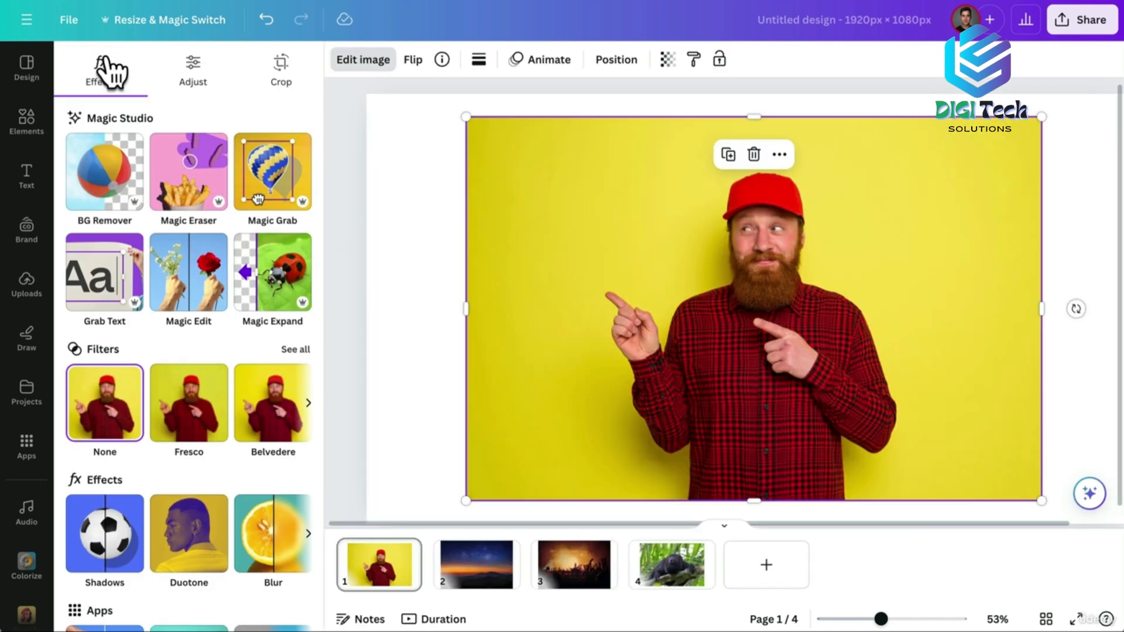
left_click(275, 287)
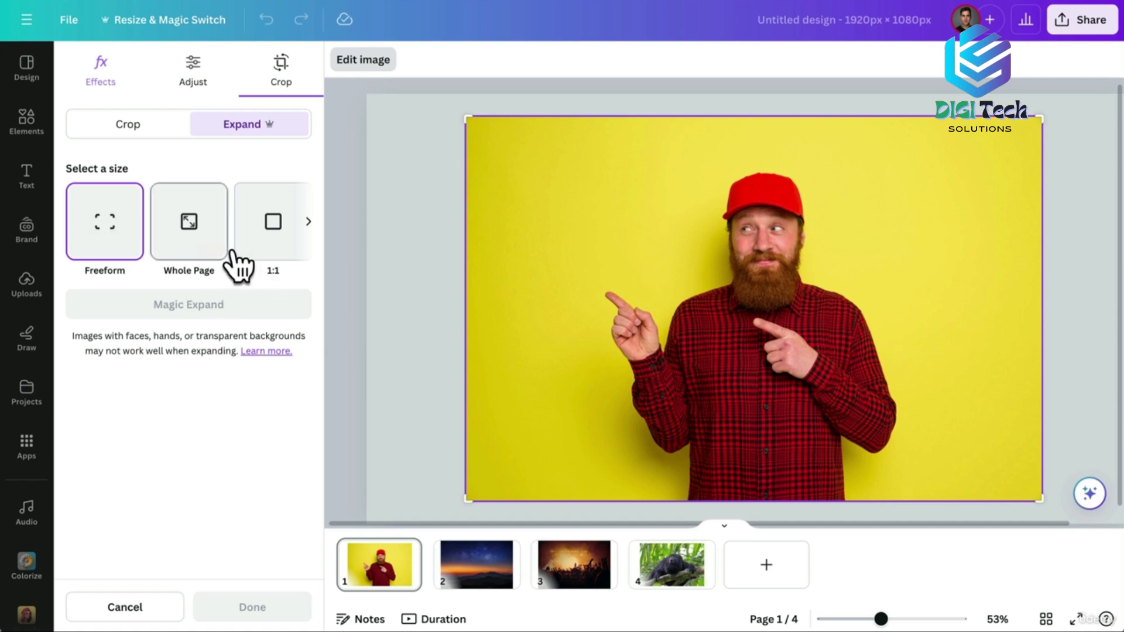
left_click_drag(468, 501, 466, 519)
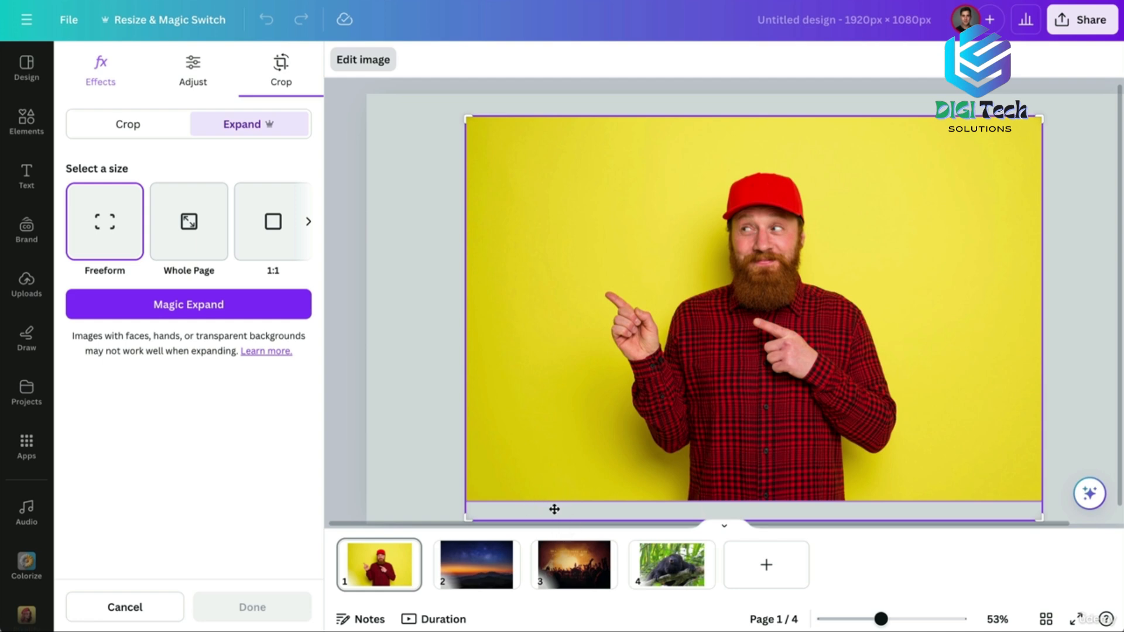
left_click(173, 308)
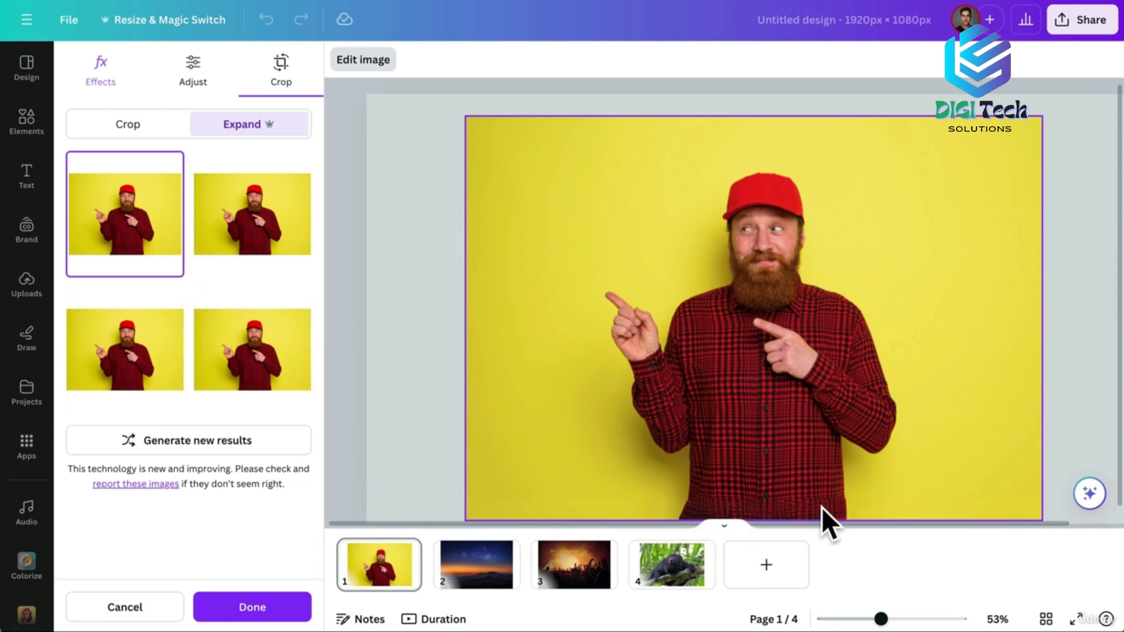
left_click(271, 235)
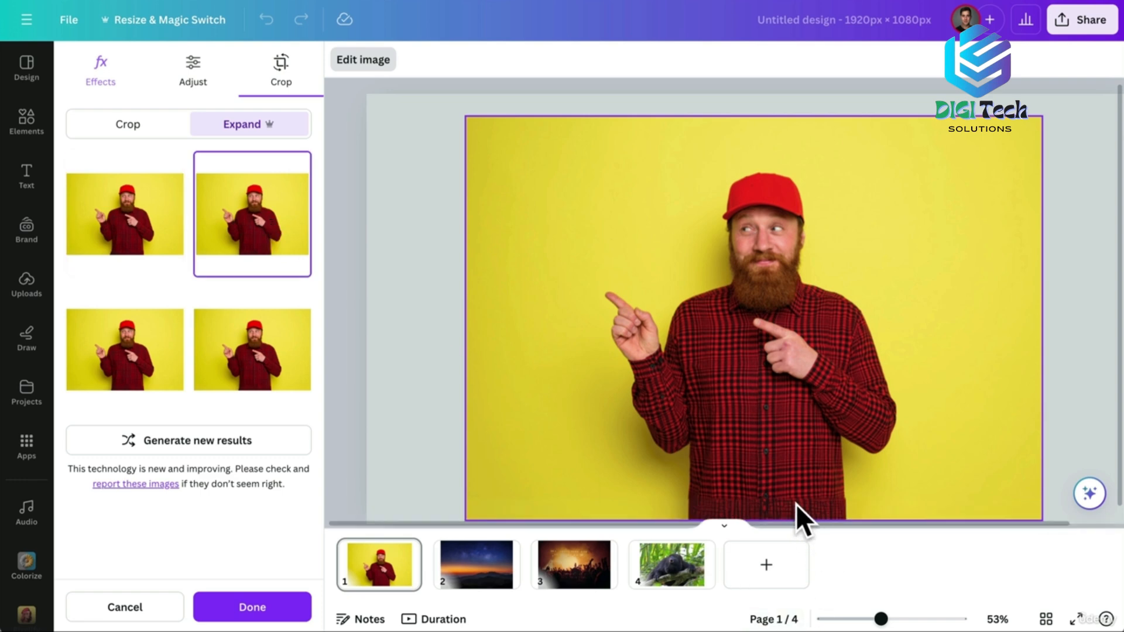
left_click(131, 356)
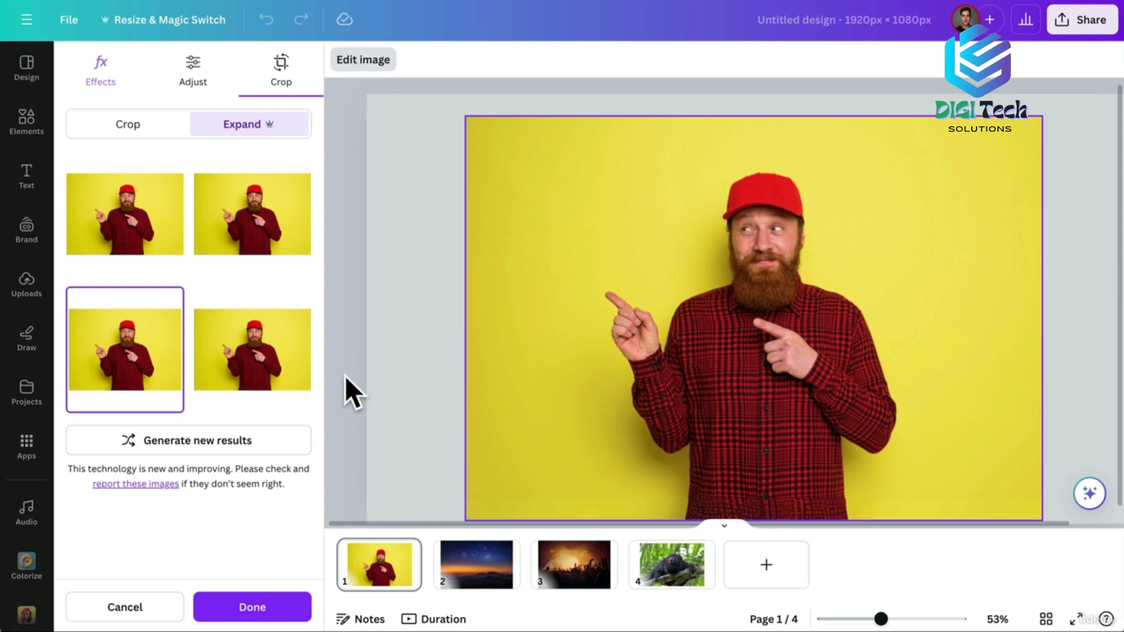
left_click(270, 367)
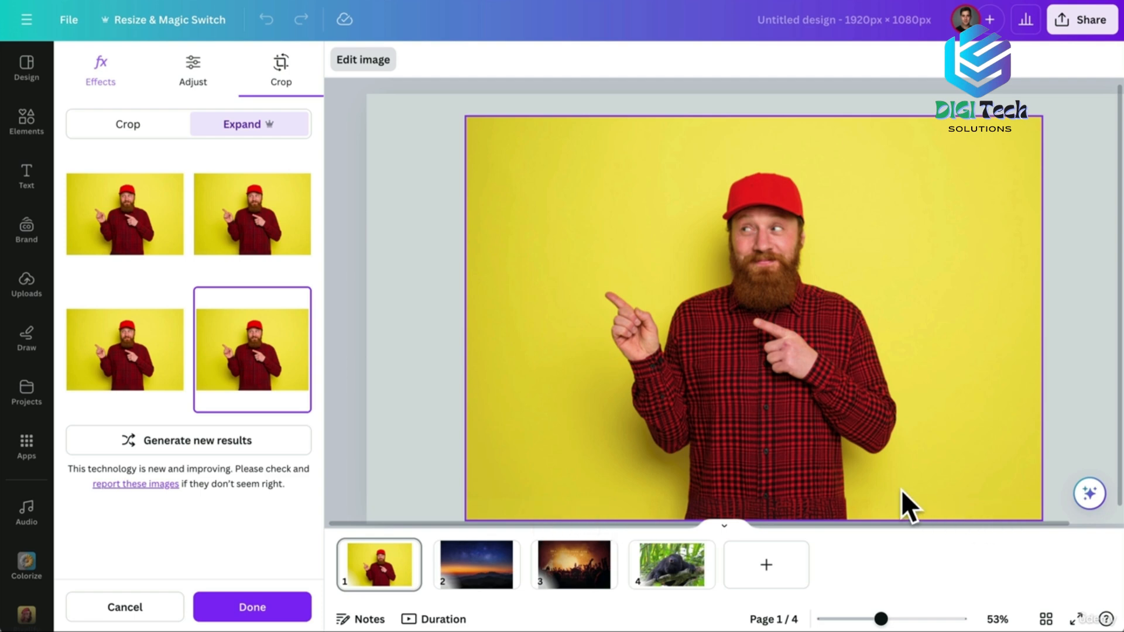
left_click(130, 612)
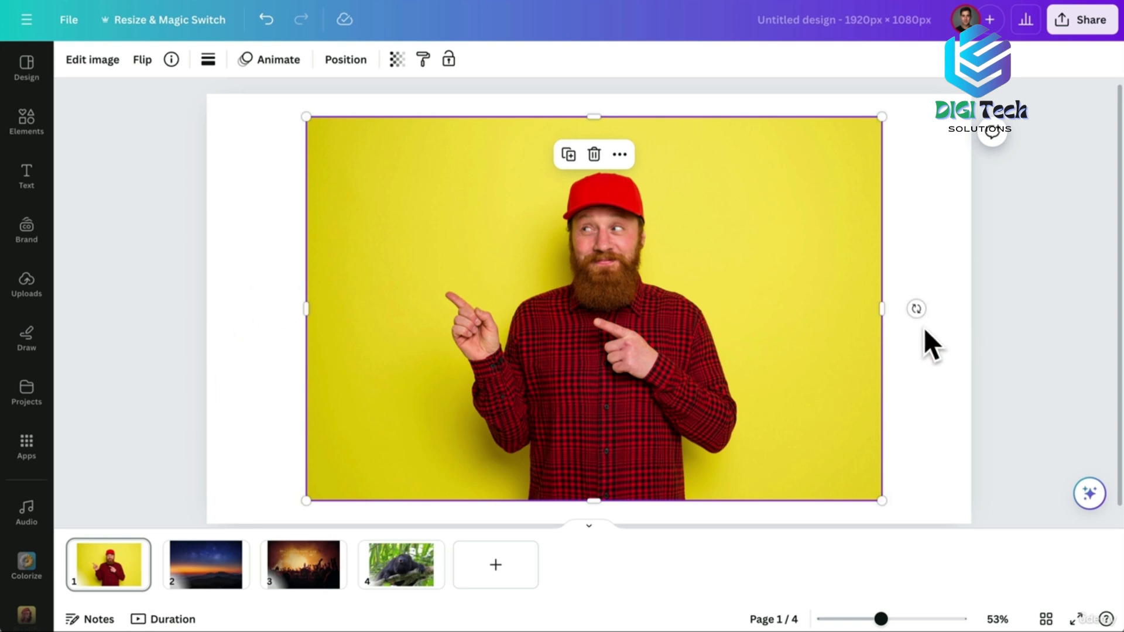
Magic Expand the red-cap man's photo again, widening the frame on both sides, and generate results.
left_click(95, 61)
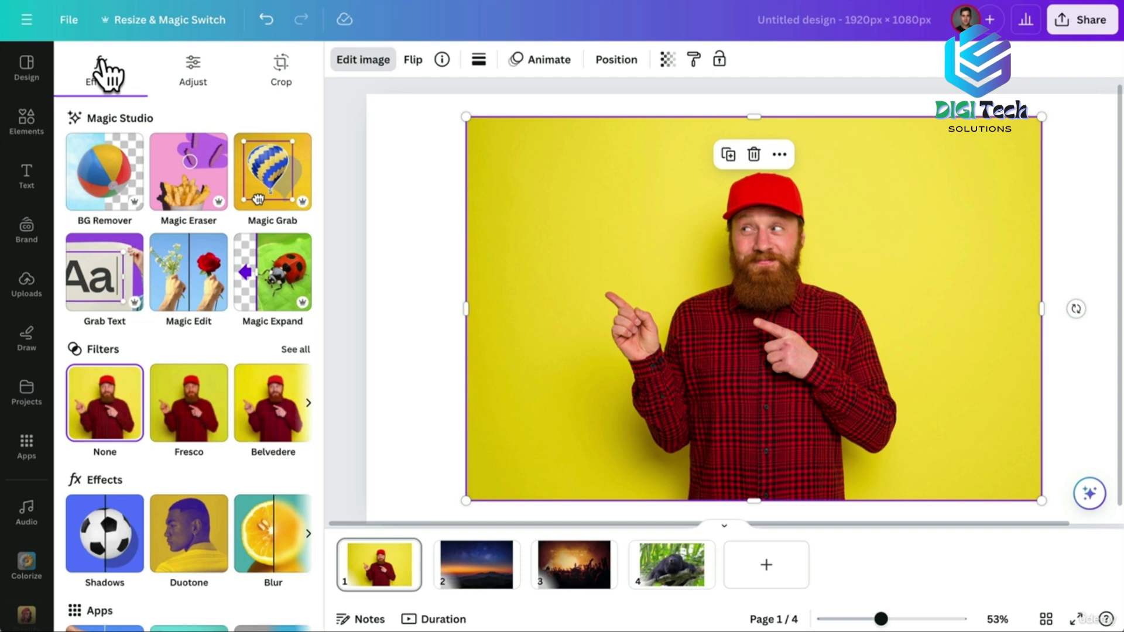
left_click(272, 272)
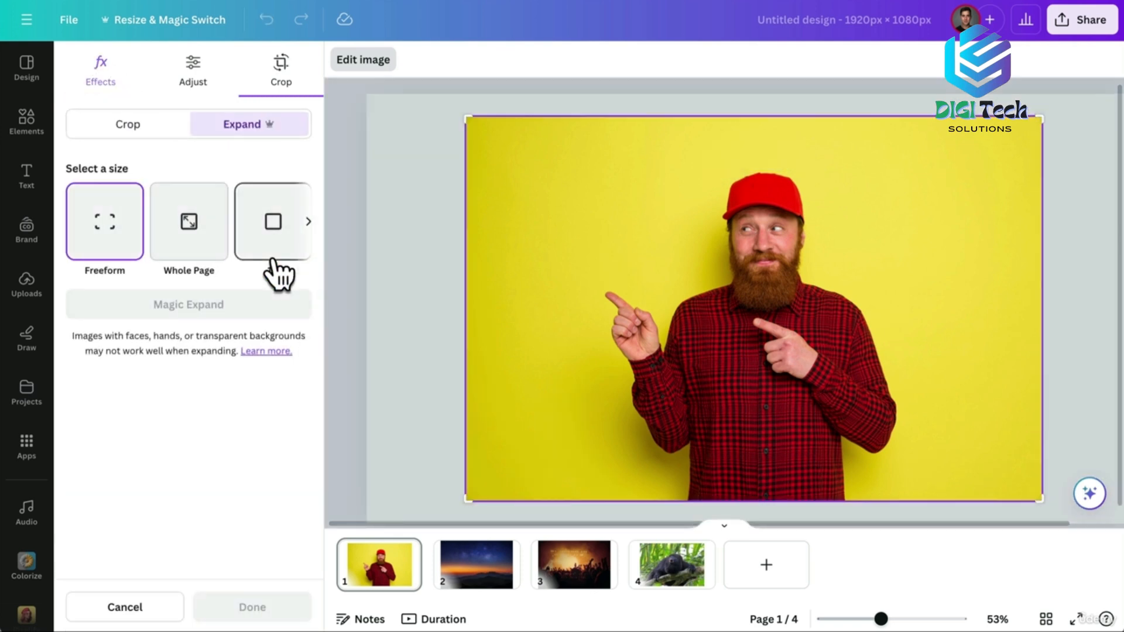
left_click_drag(465, 497, 363, 489)
left_click_drag(1040, 494, 1086, 497)
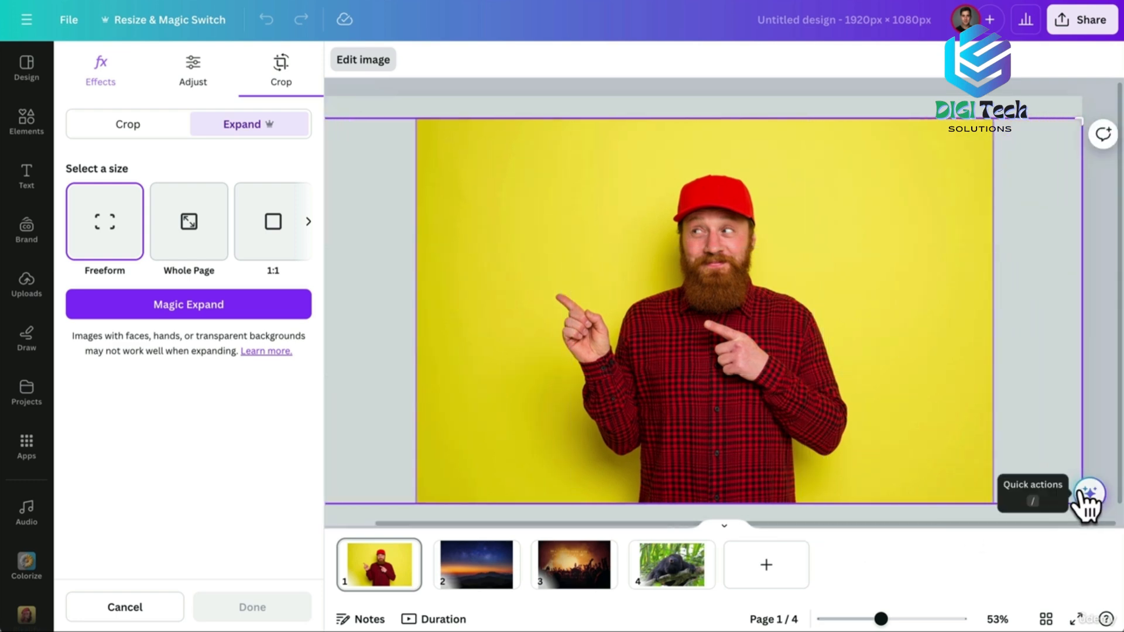
left_click(181, 313)
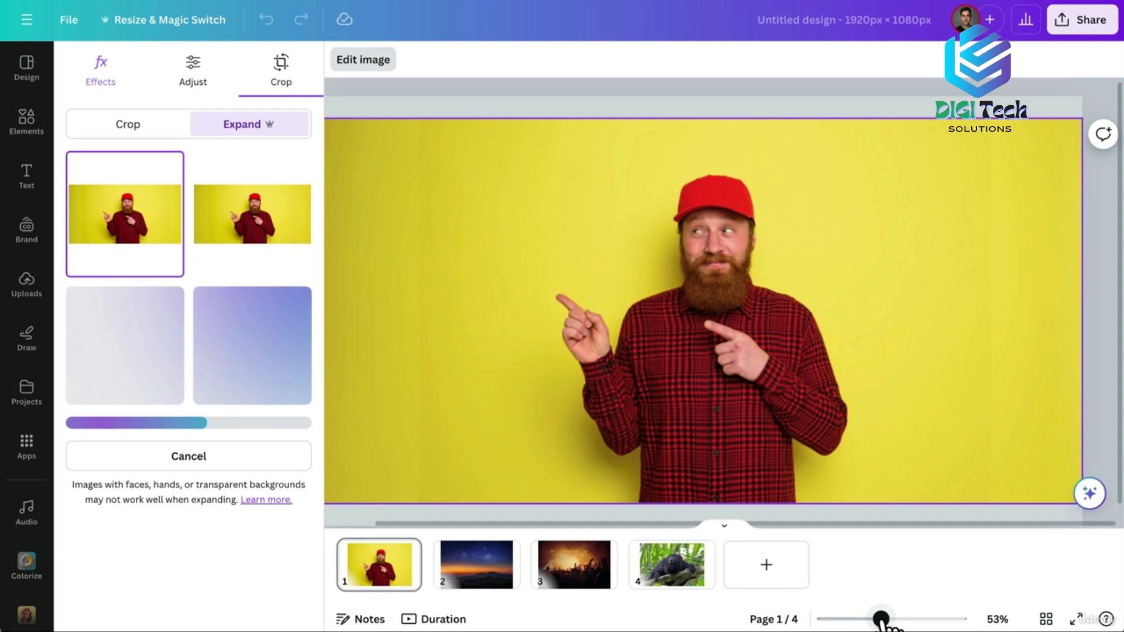
Compare the third and fourth expanded versions, then bring up the night-sky mountain page.
left_click_drag(882, 620, 877, 620)
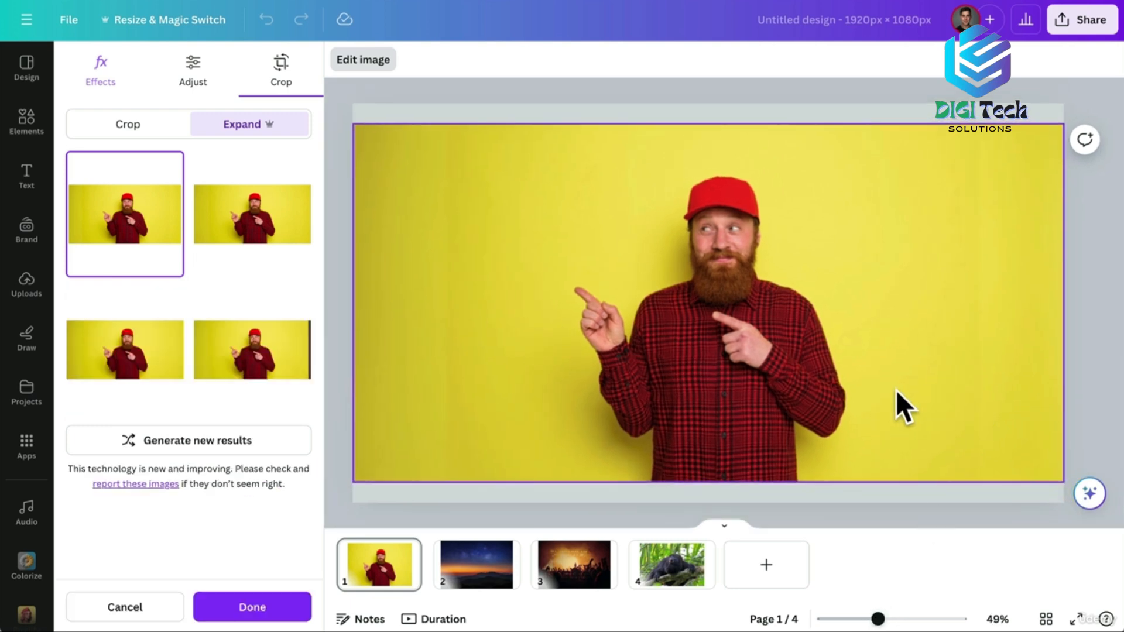
left_click(118, 352)
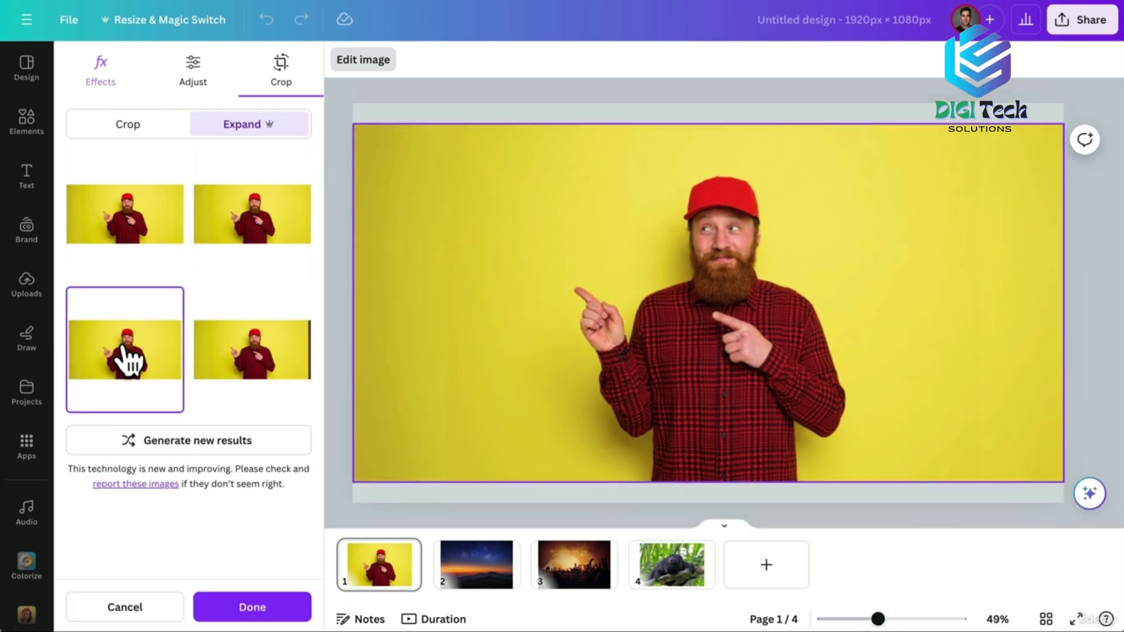
left_click(229, 351)
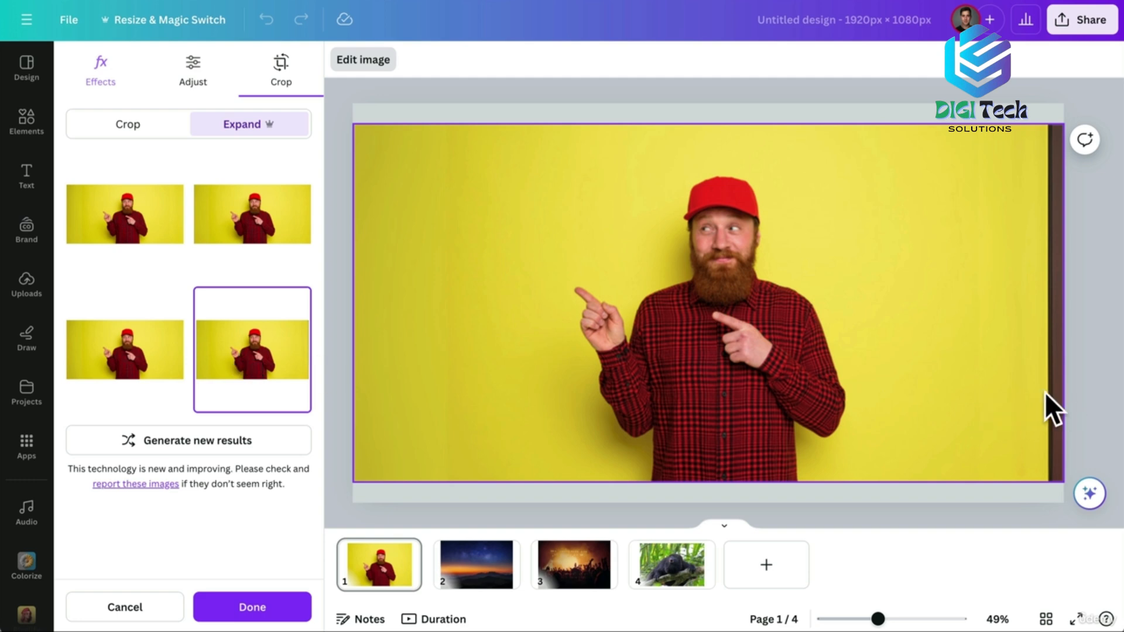
left_click(464, 580)
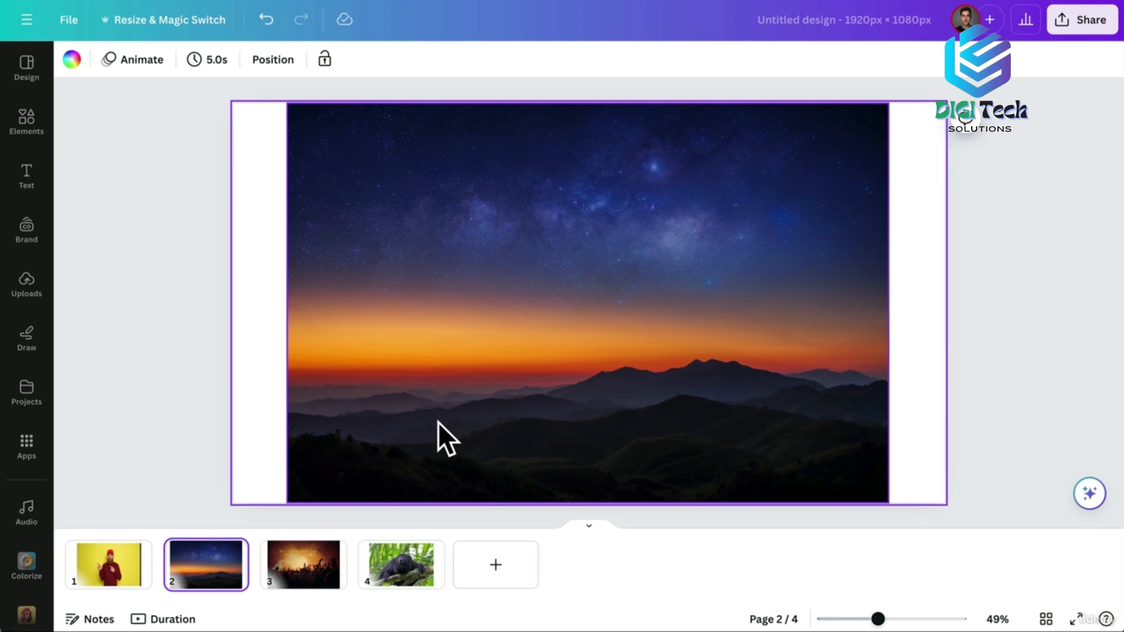
Magic Expand the night-sky mountain photo to fill the whole page.
left_click(543, 287)
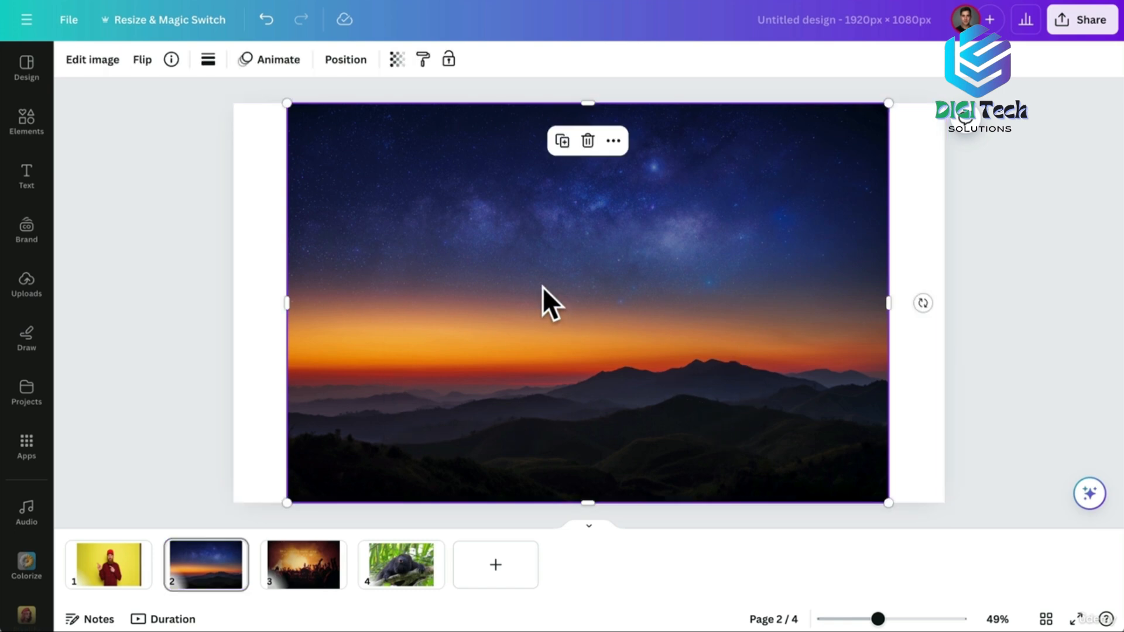
left_click(107, 59)
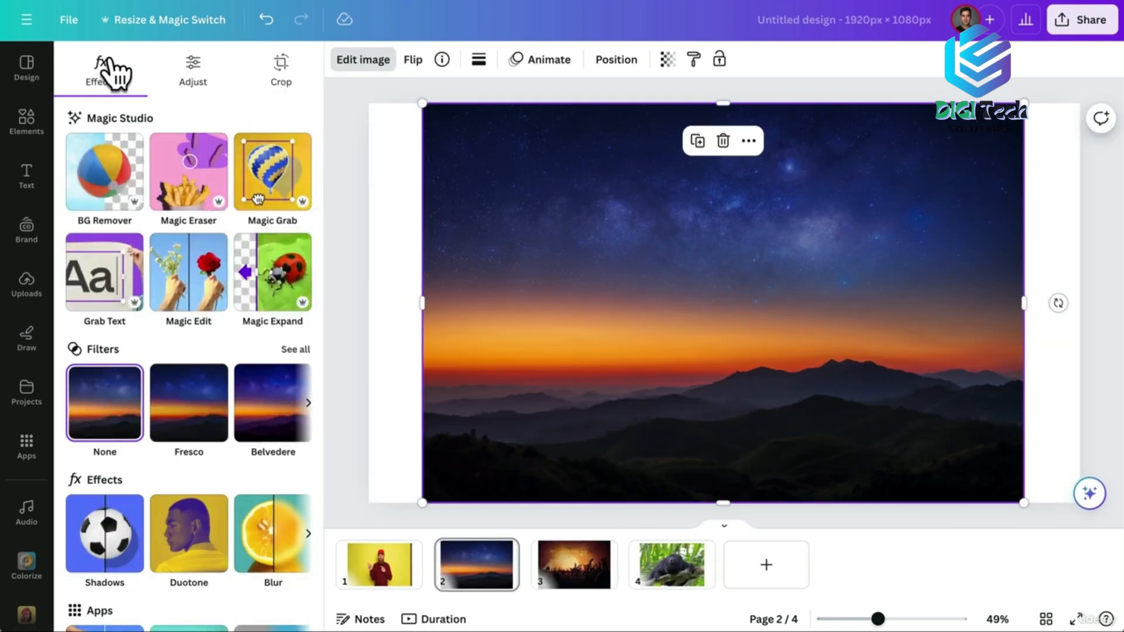
left_click(276, 275)
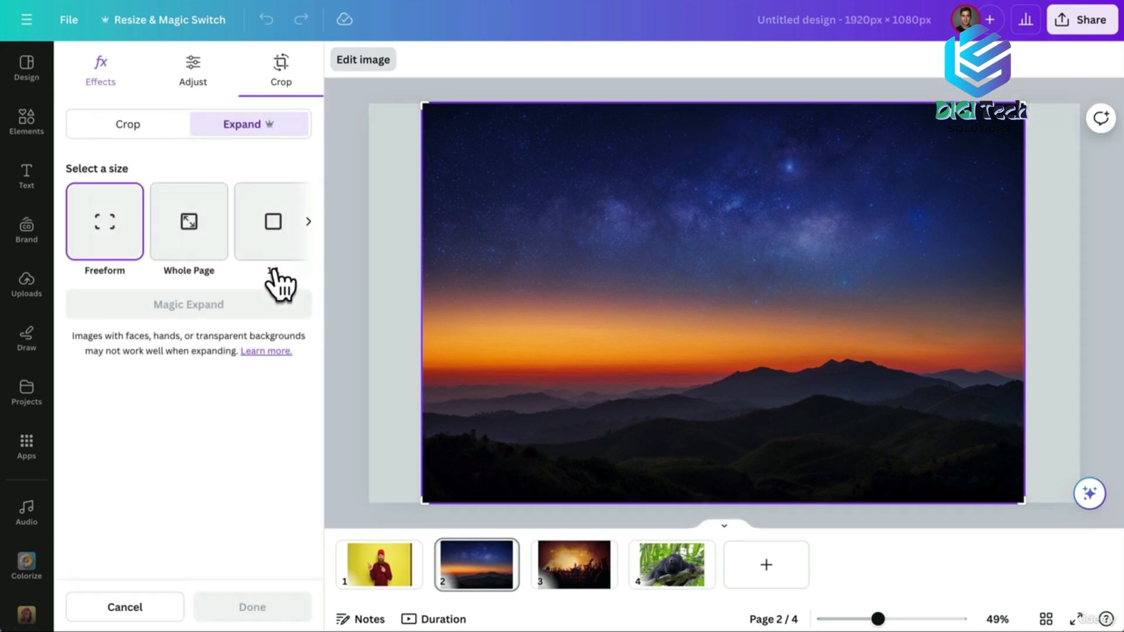
left_click(188, 230)
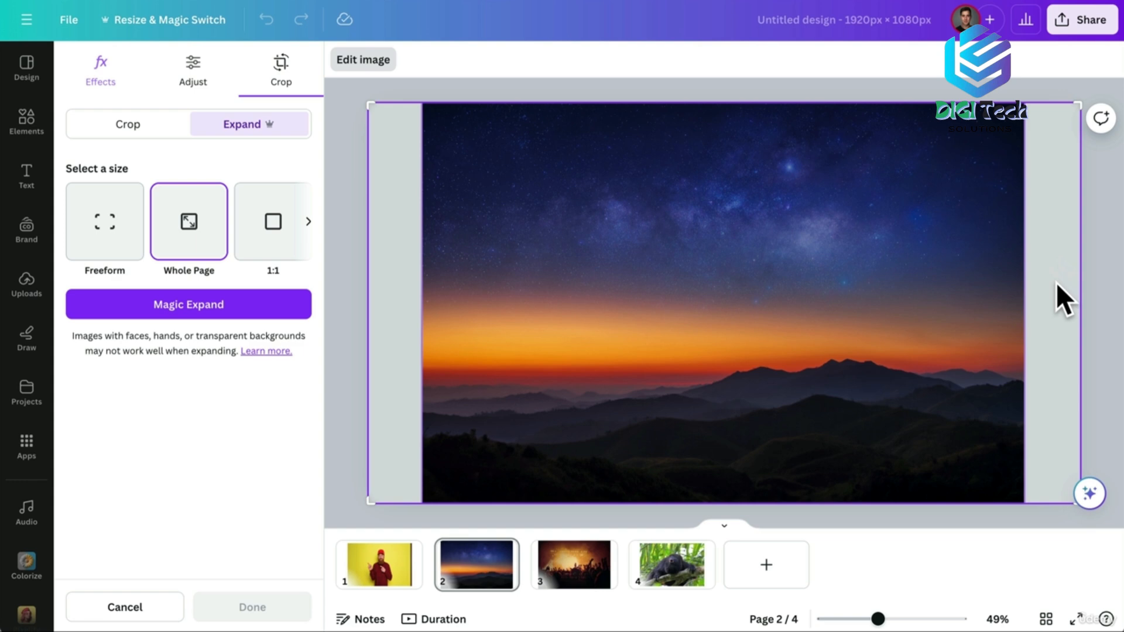
left_click(195, 305)
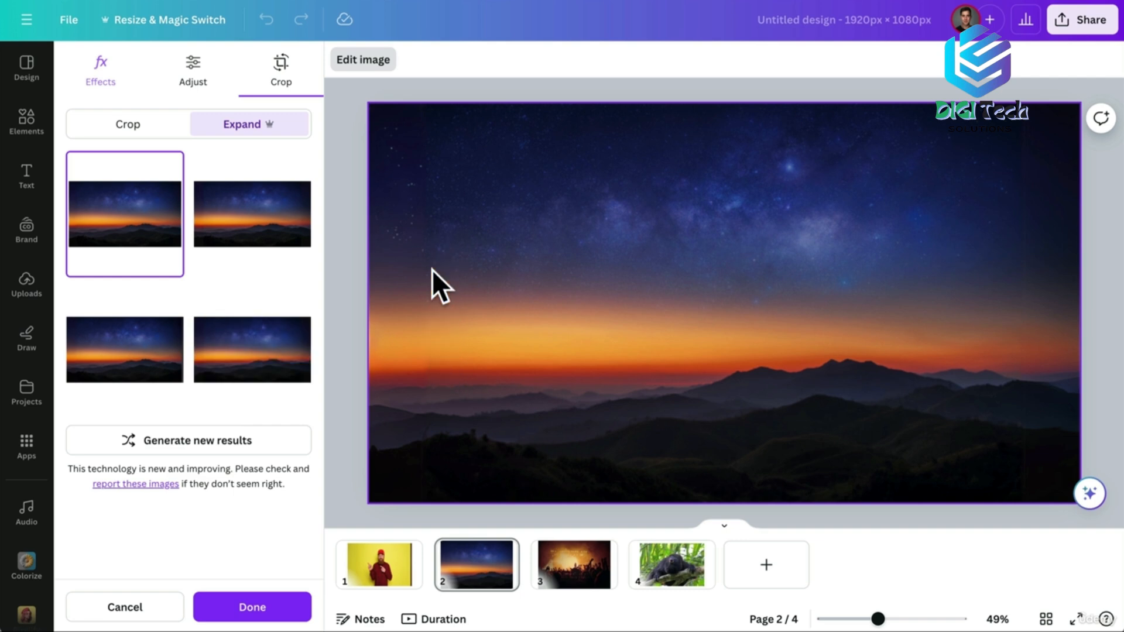
Compare the generated expansions, keep the fourth, and move to the concert photo page.
left_click(271, 239)
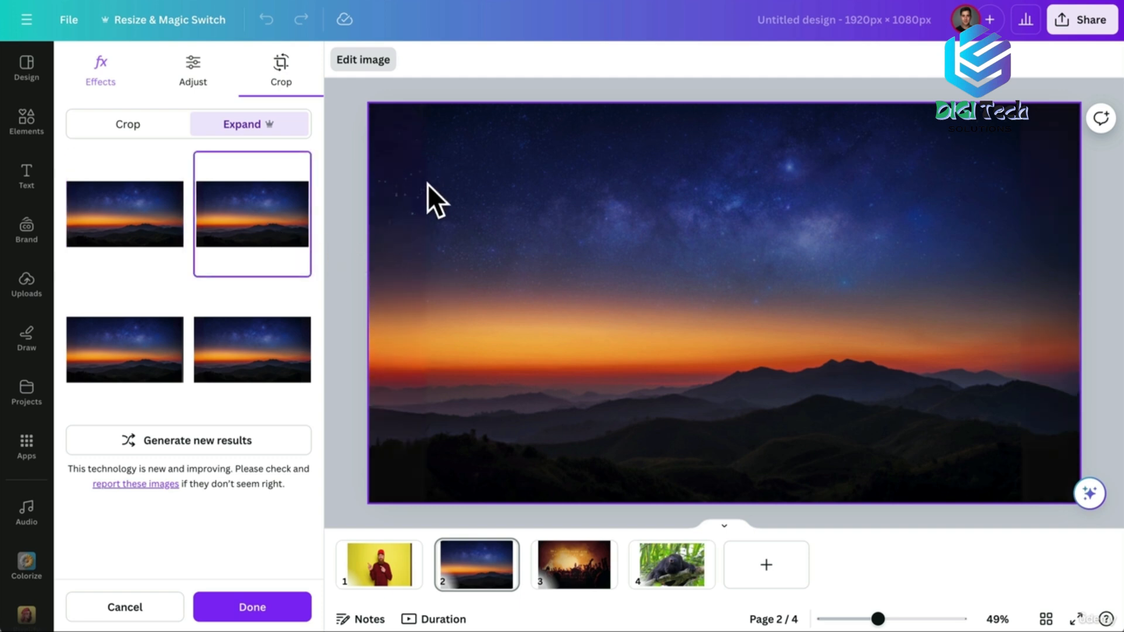
left_click(83, 375)
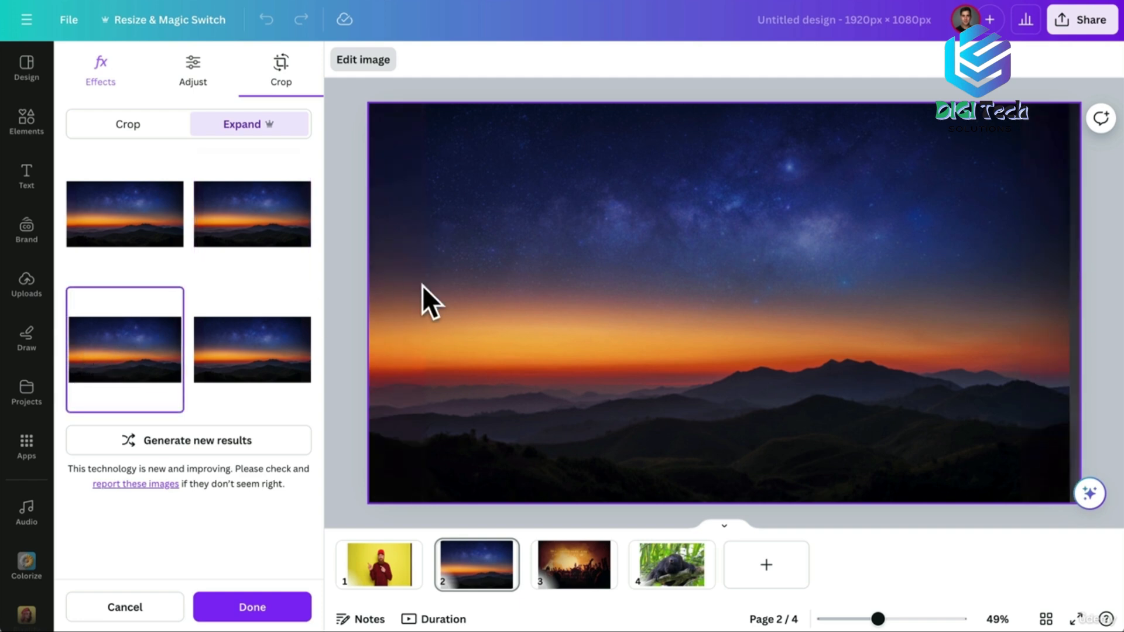
left_click(279, 345)
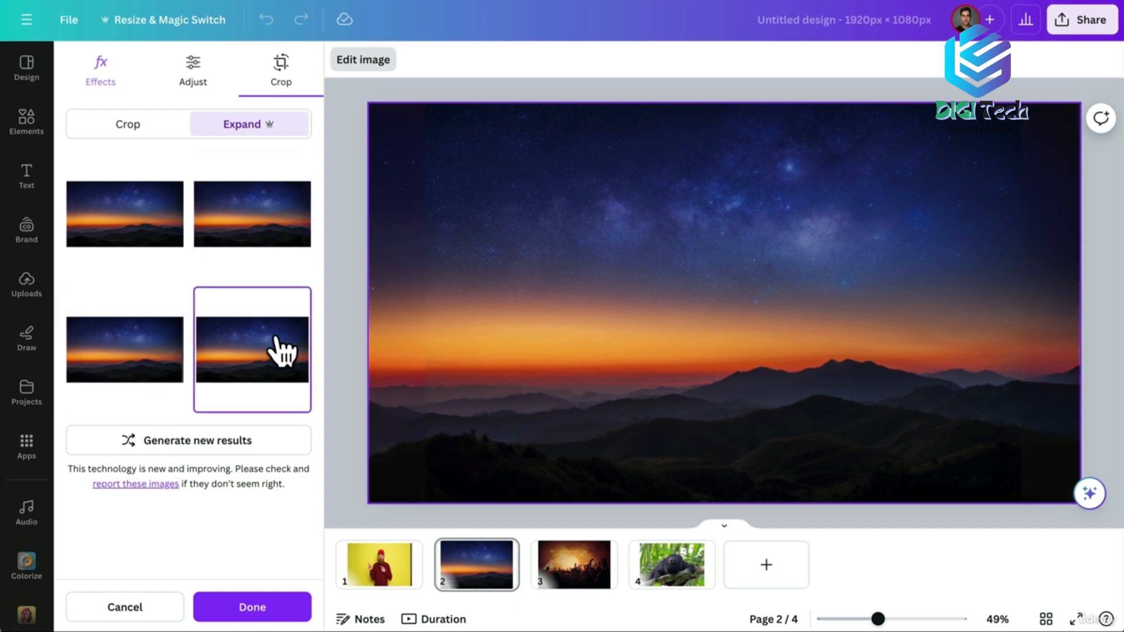
left_click(572, 569)
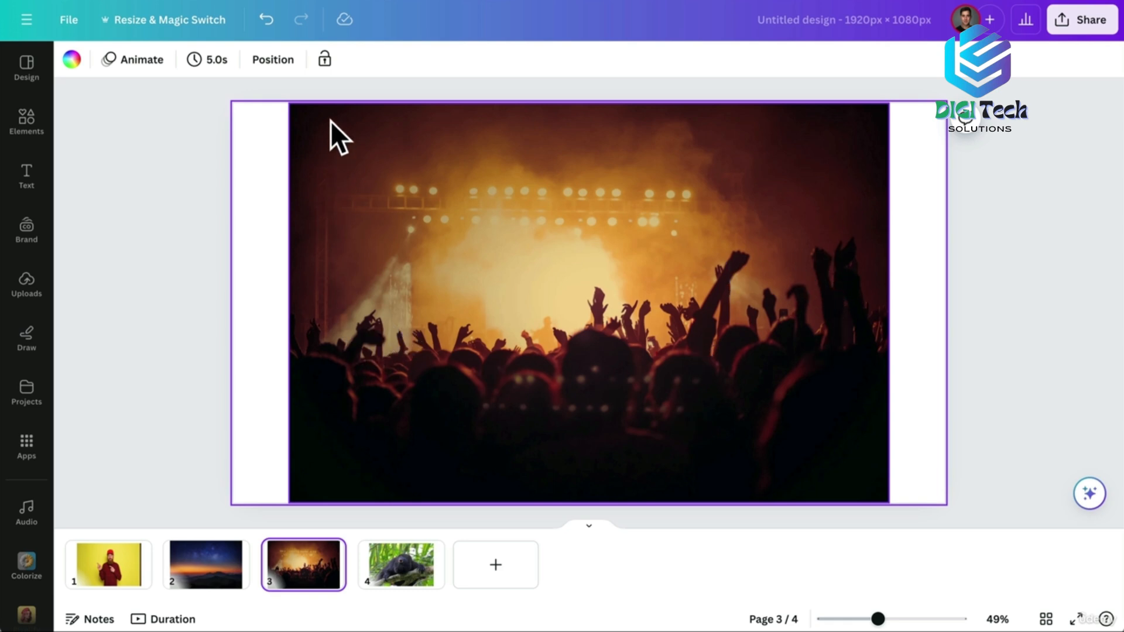
Magic Expand the concert crowd photo on page 3 to the whole page.
left_click(360, 155)
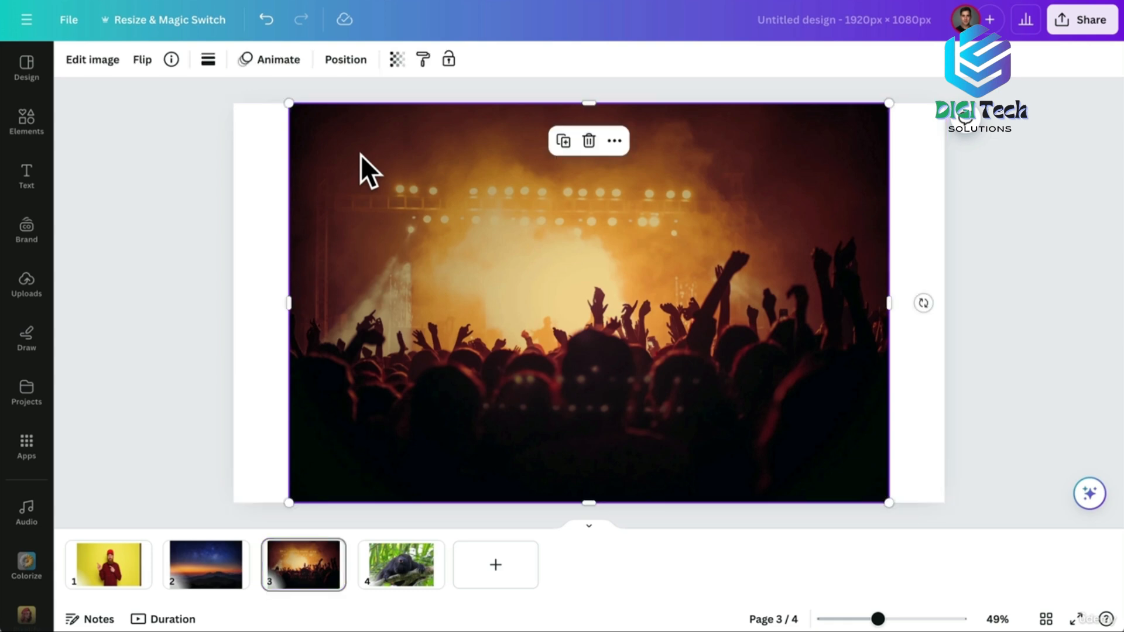
left_click(103, 61)
left_click(249, 281)
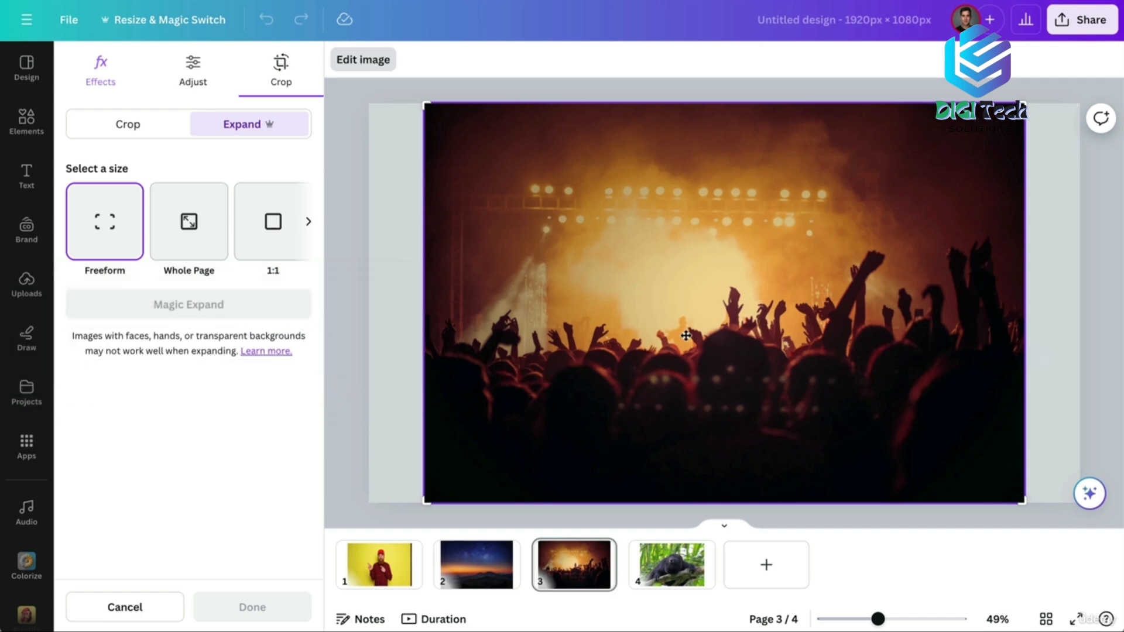
left_click(207, 233)
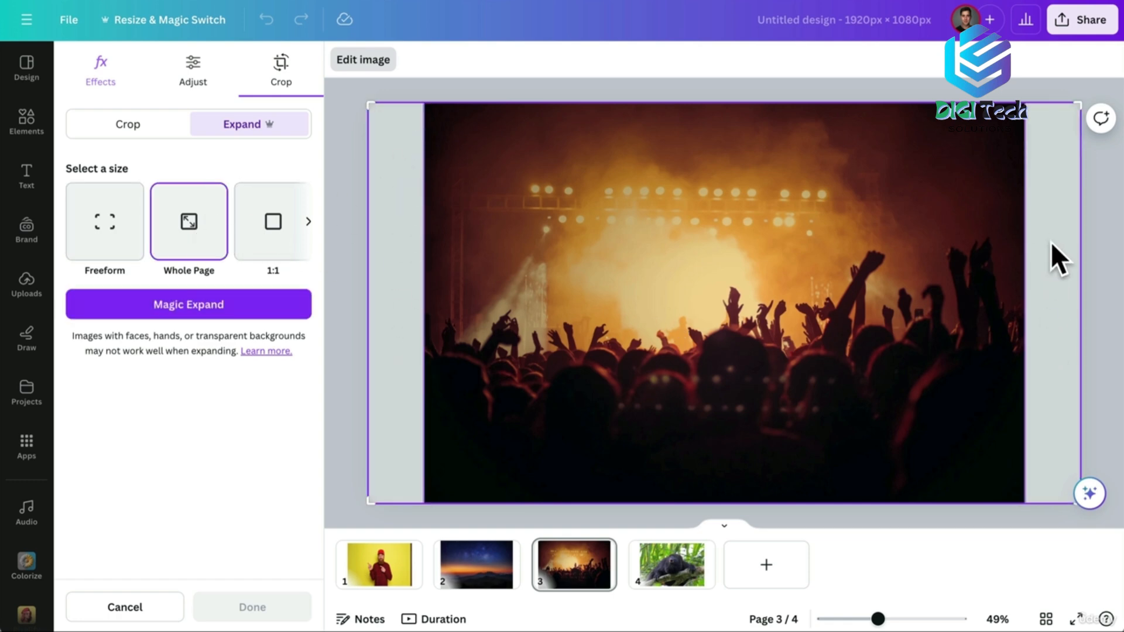
left_click(227, 299)
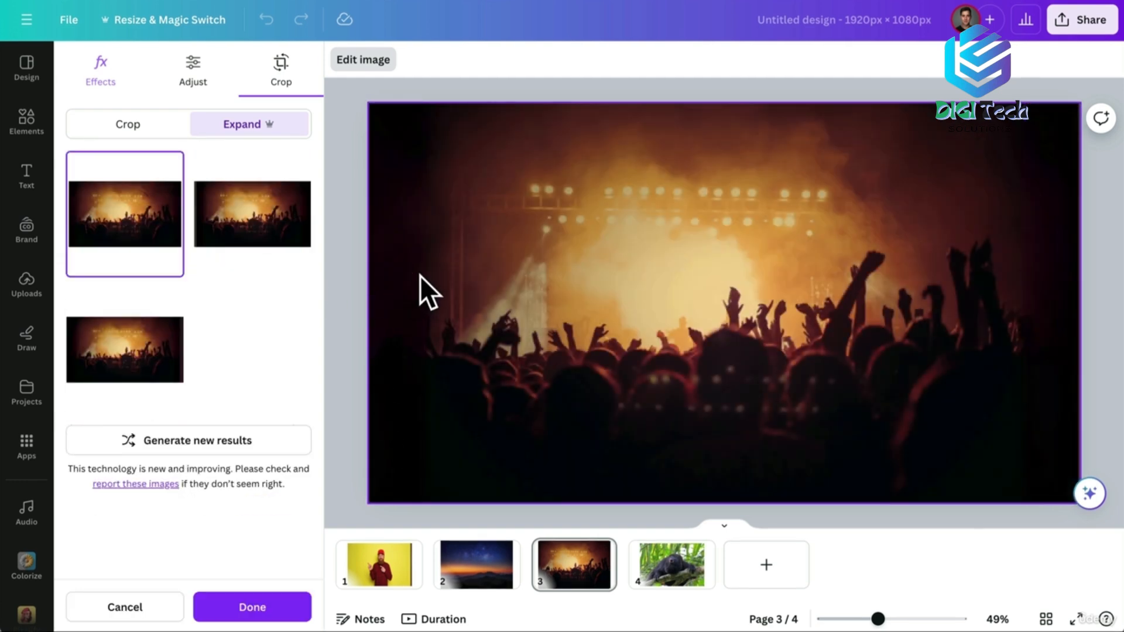
Preview the expansion results, keep the fourth, then go to the monkey page 4.
left_click(228, 218)
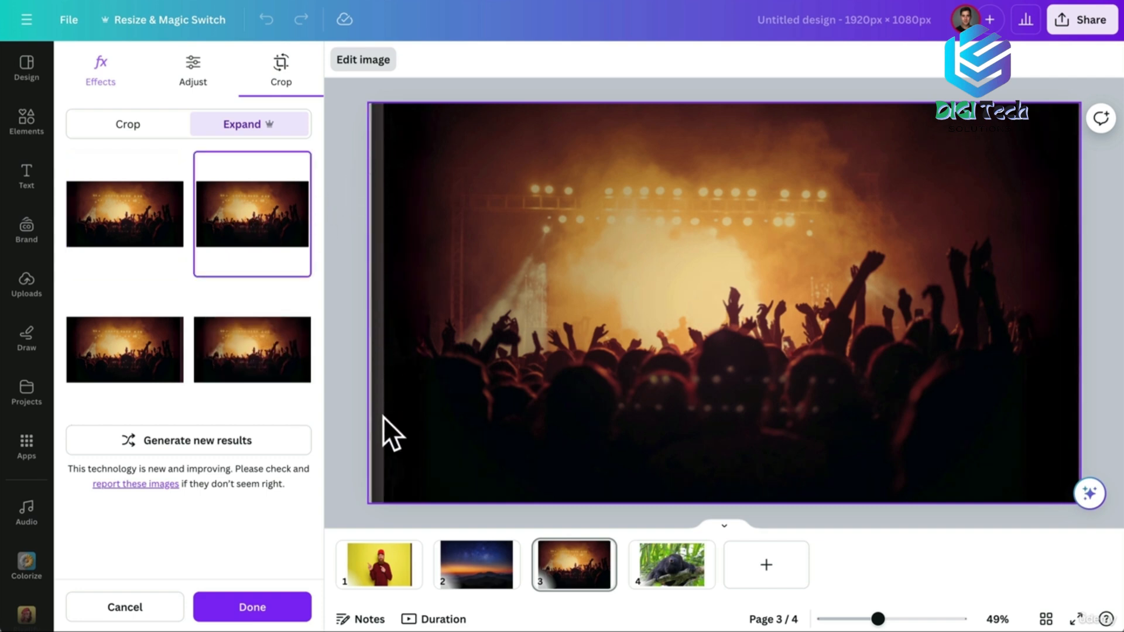
left_click(128, 354)
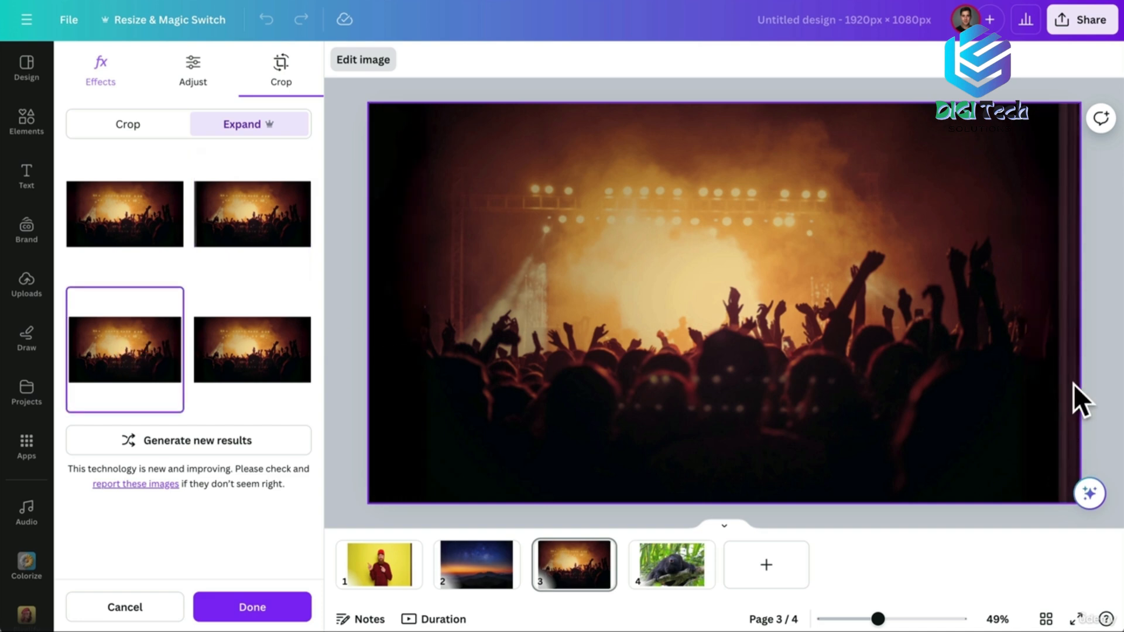
left_click(277, 351)
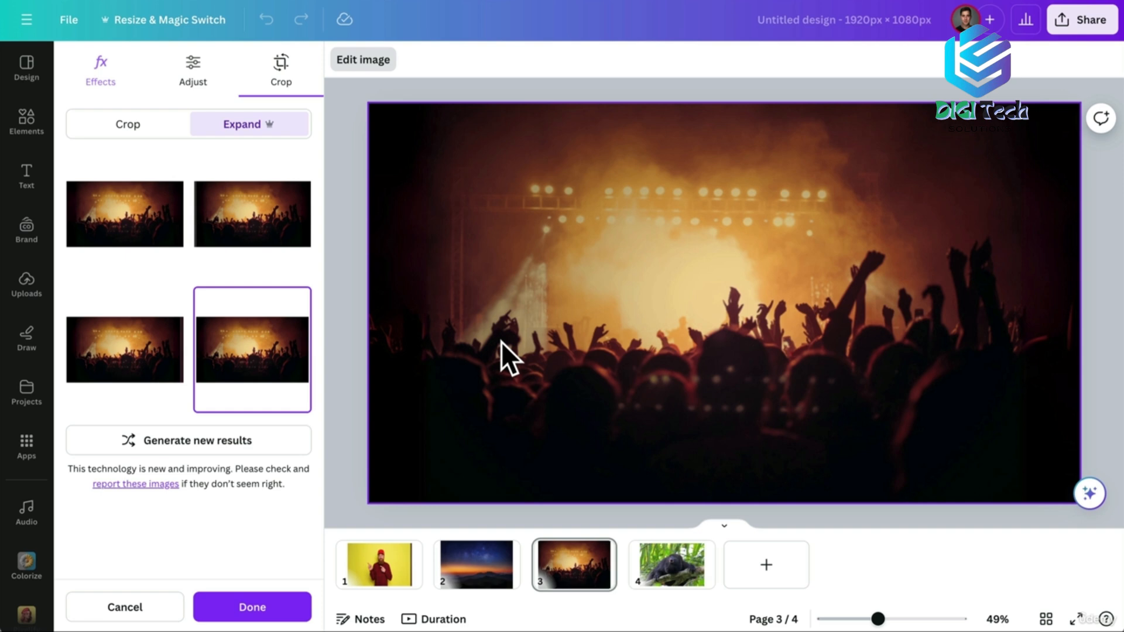
left_click(670, 566)
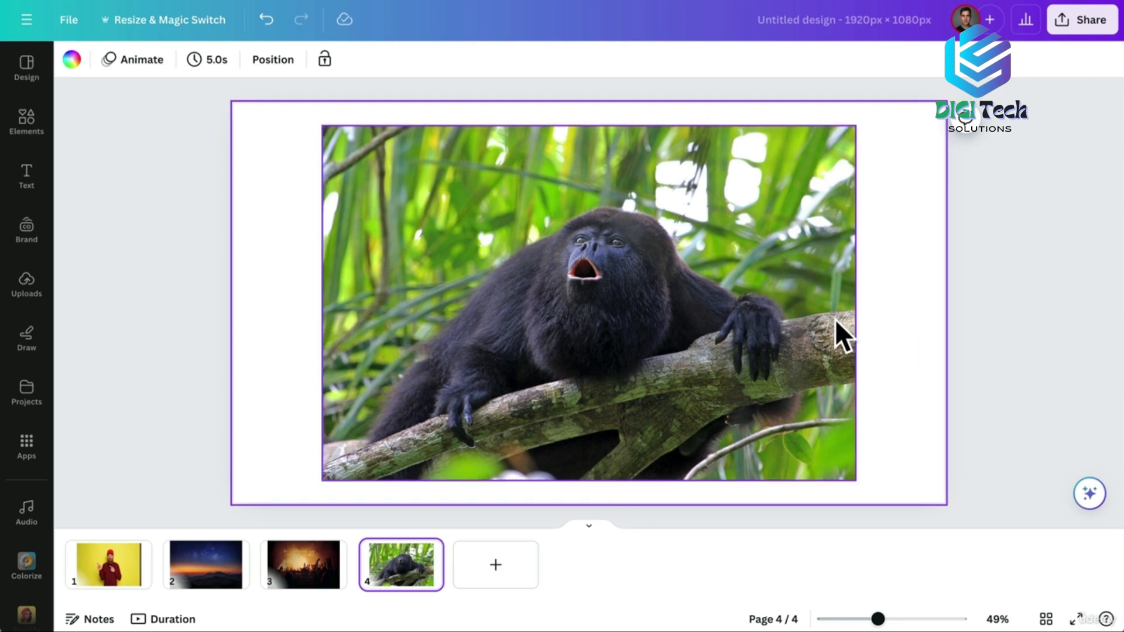
Try a 1:1 Magic Expand on the monkey photo, then generate a Whole Page expansion instead.
left_click(398, 188)
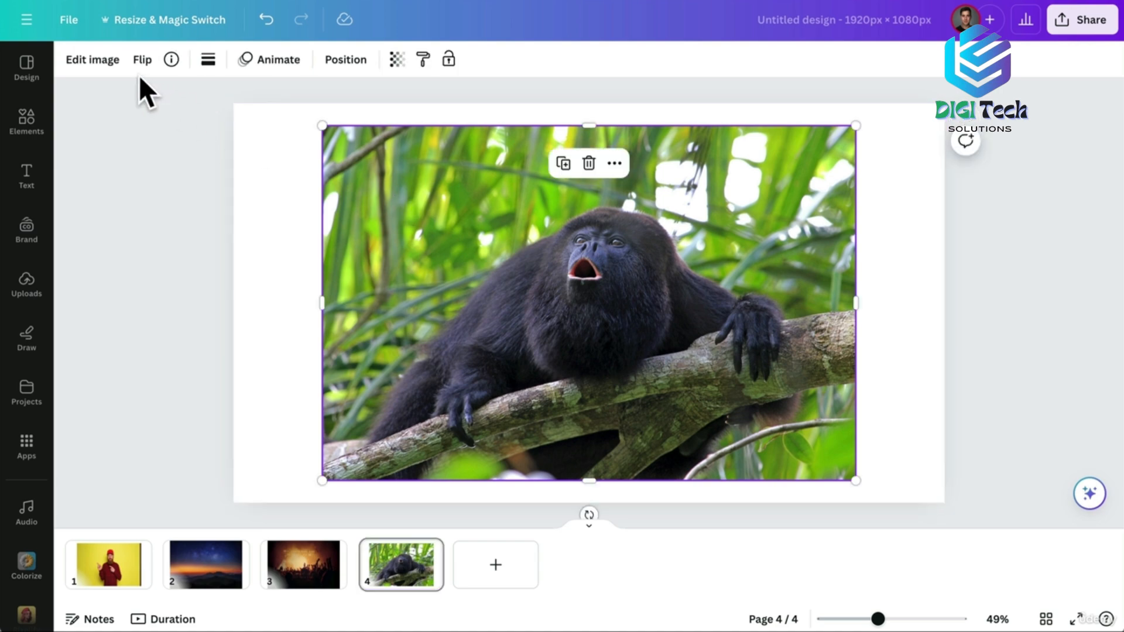
left_click(94, 61)
left_click(273, 274)
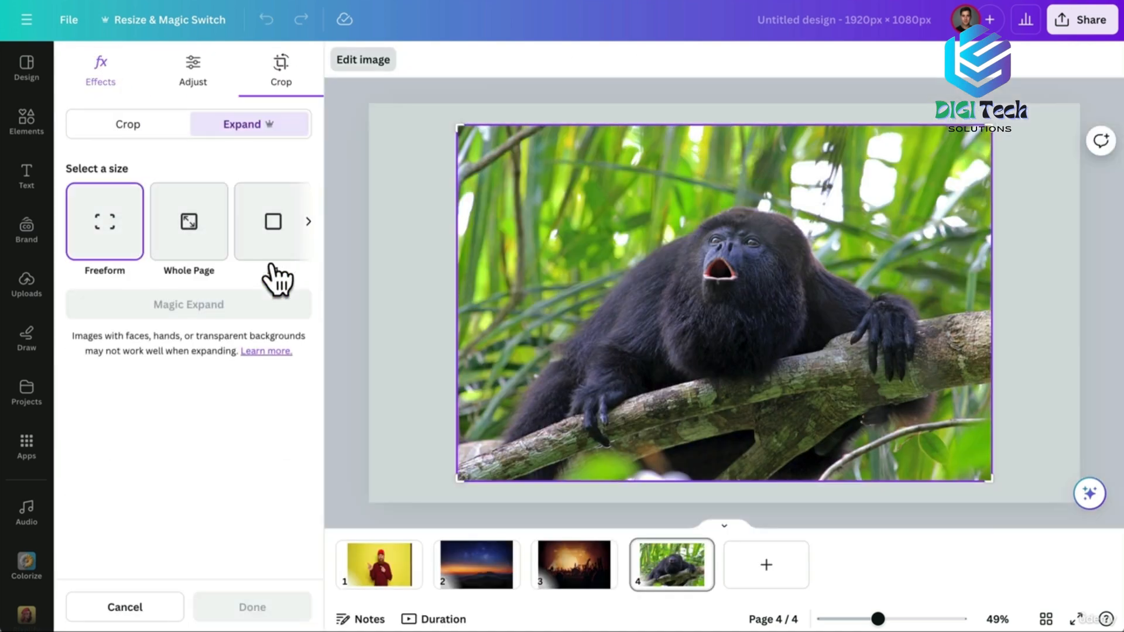
left_click(265, 234)
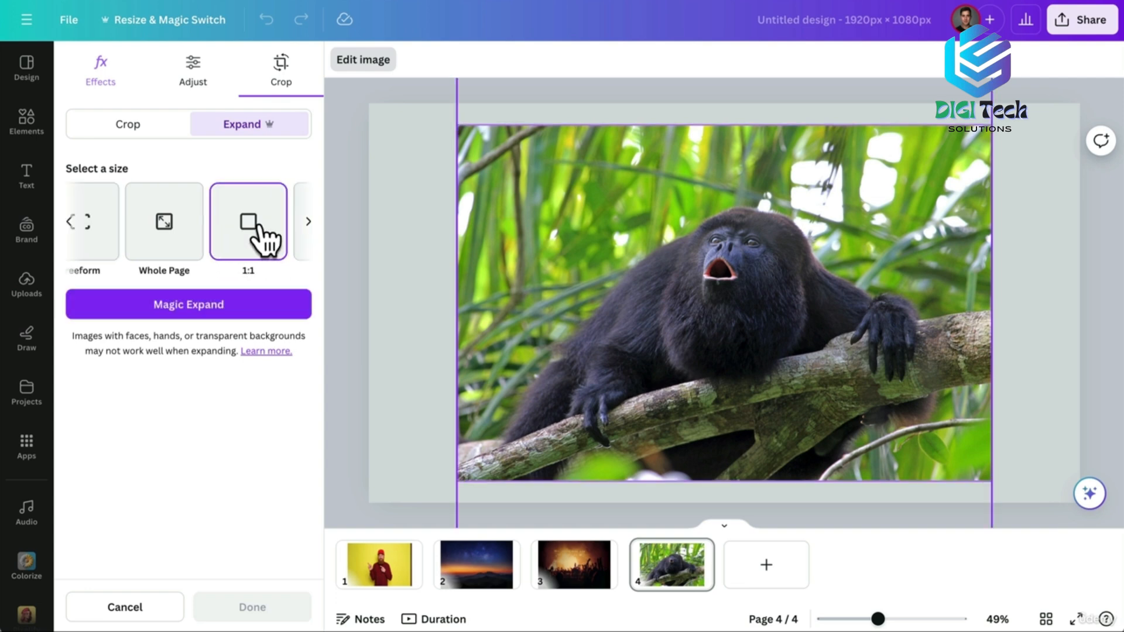
left_click_drag(878, 619, 867, 618)
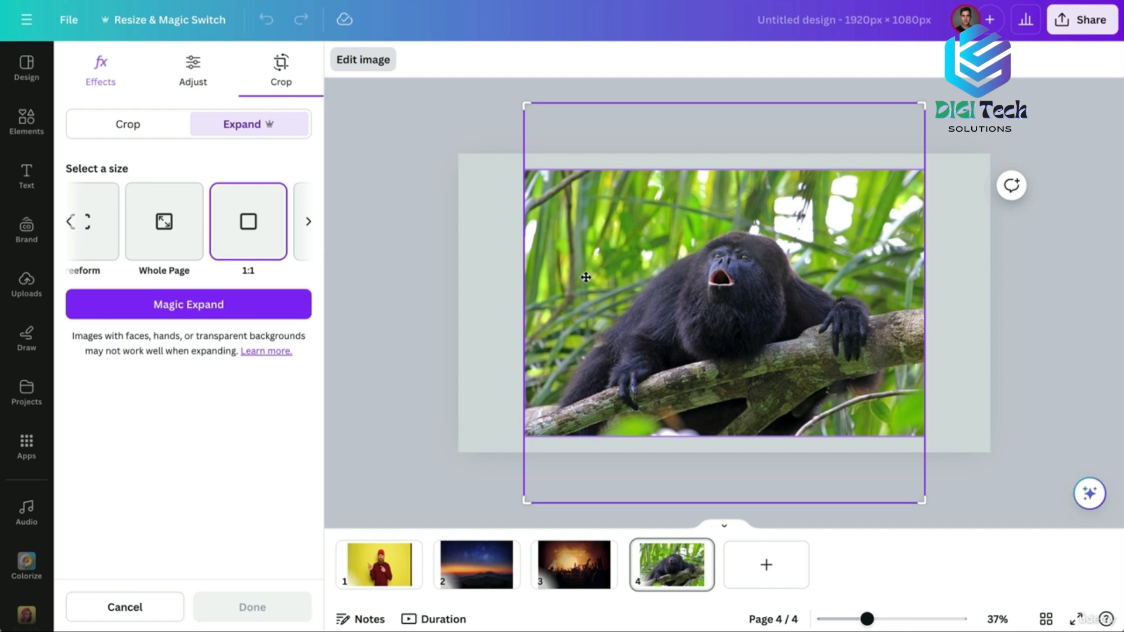
left_click(153, 231)
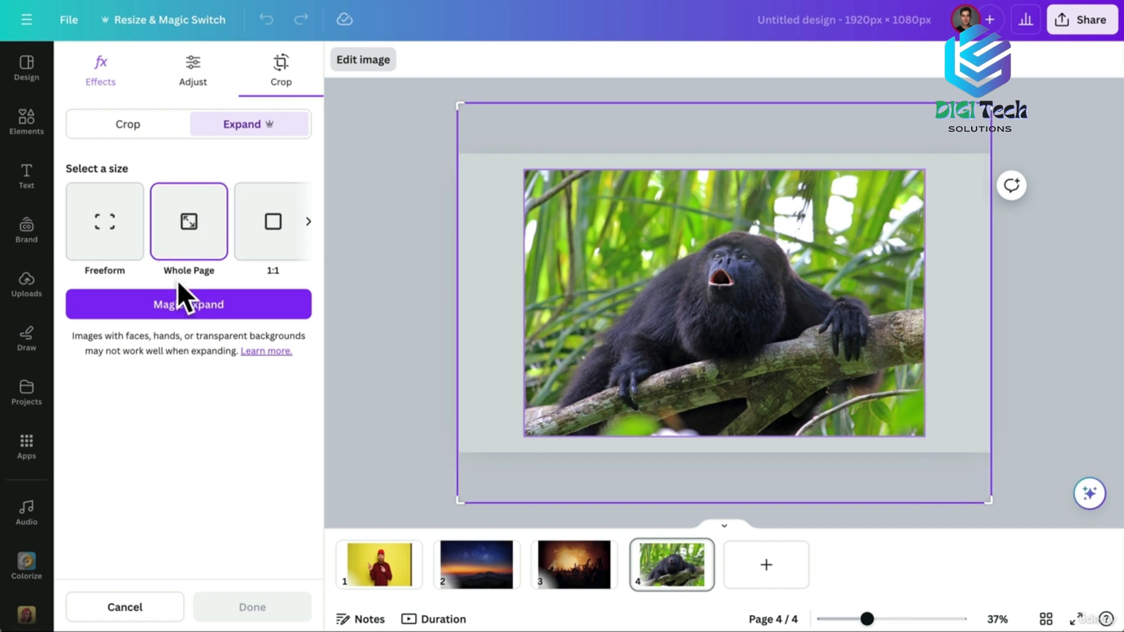
left_click(179, 309)
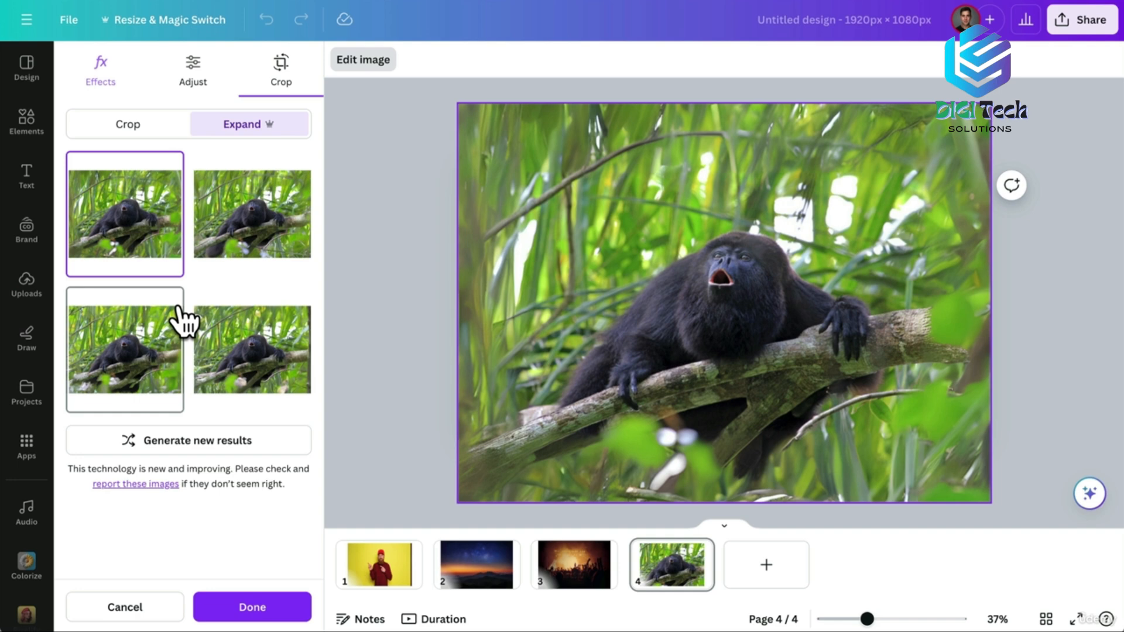
Cycle through the four jungle expansions and settle on the fourth.
left_click(218, 239)
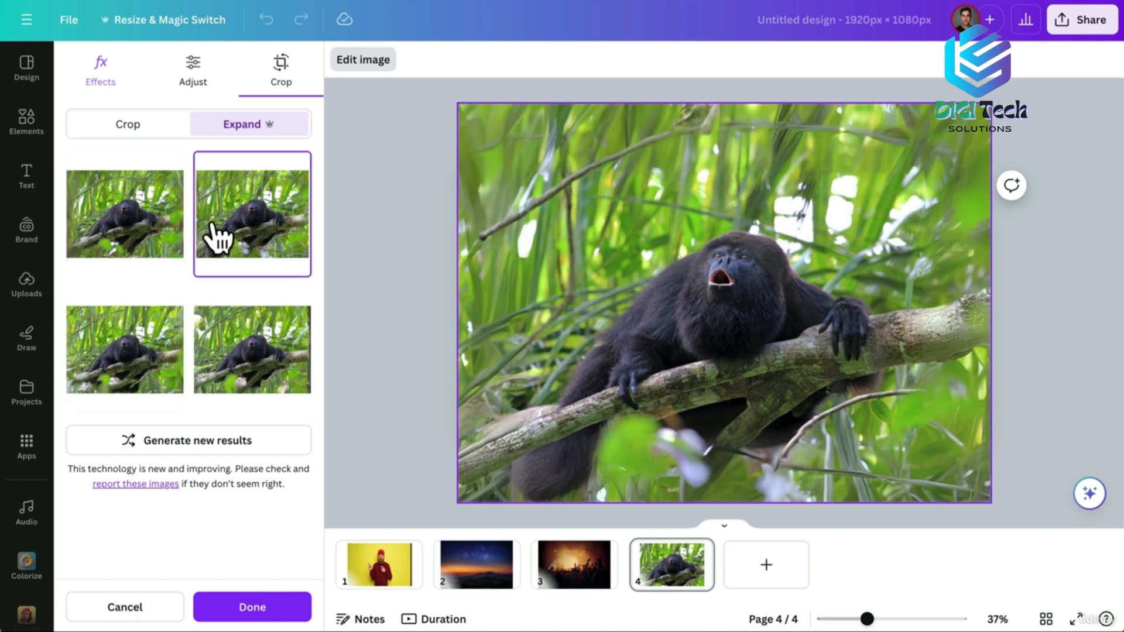
left_click(107, 349)
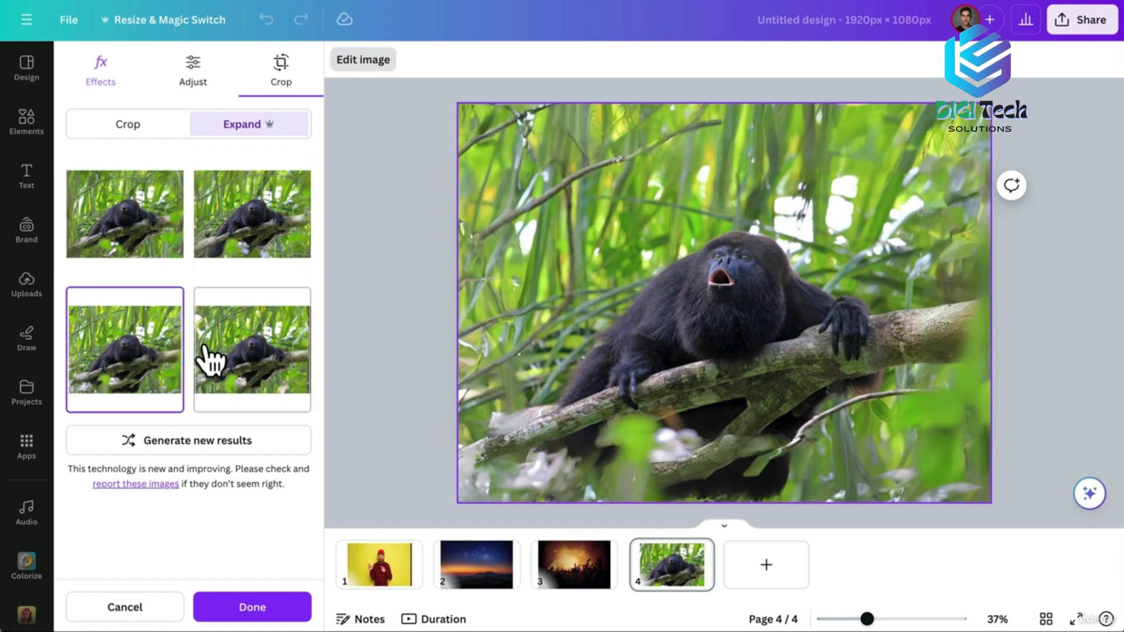
left_click(233, 364)
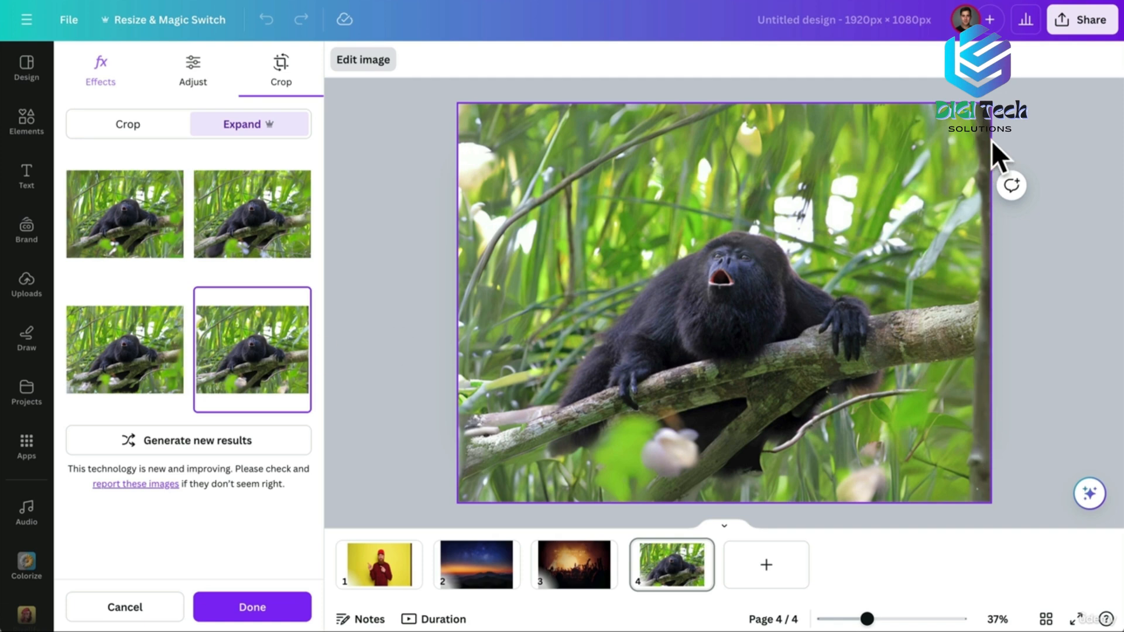
left_click(287, 227)
left_click(131, 224)
left_click(120, 333)
left_click(237, 352)
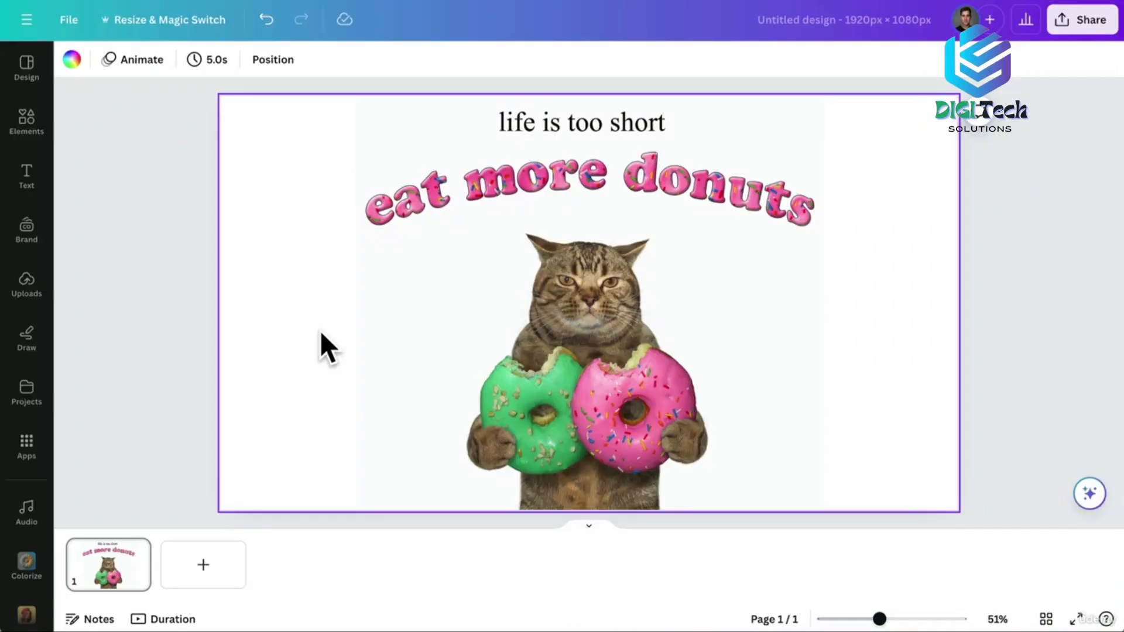
Nudge the cat-and-donuts image left and run Grab Text on all its text.
left_click(387, 316)
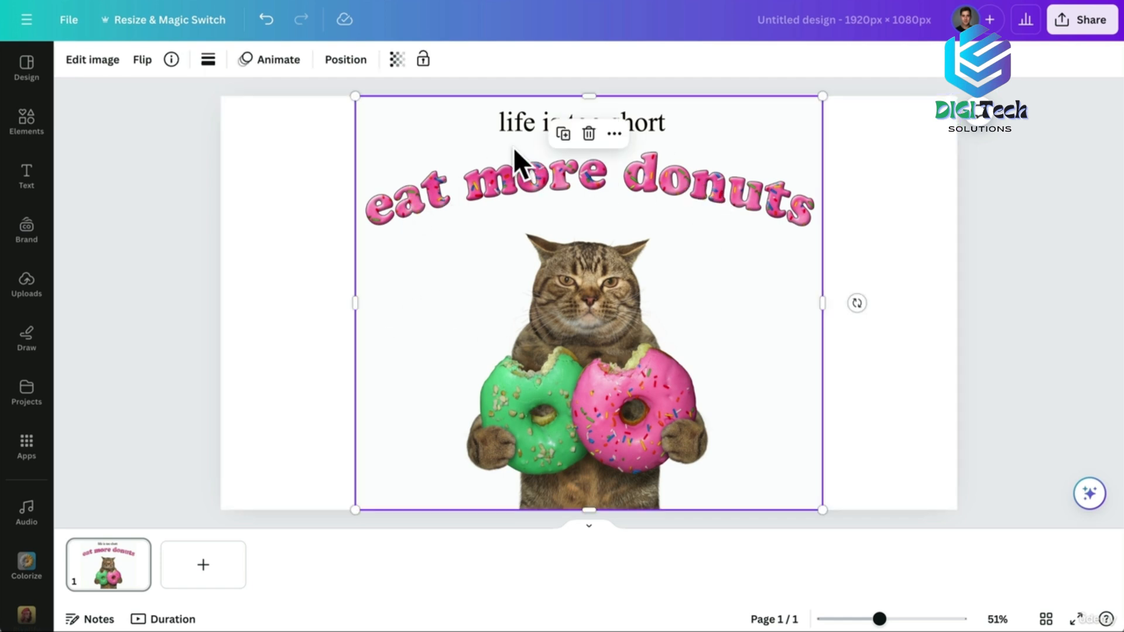
mouse_move(498, 120)
left_mouse_down()
mouse_move(582, 123)
mouse_move(420, 118)
mouse_move(515, 121)
mouse_move(451, 125)
mouse_move(490, 125)
left_mouse_up()
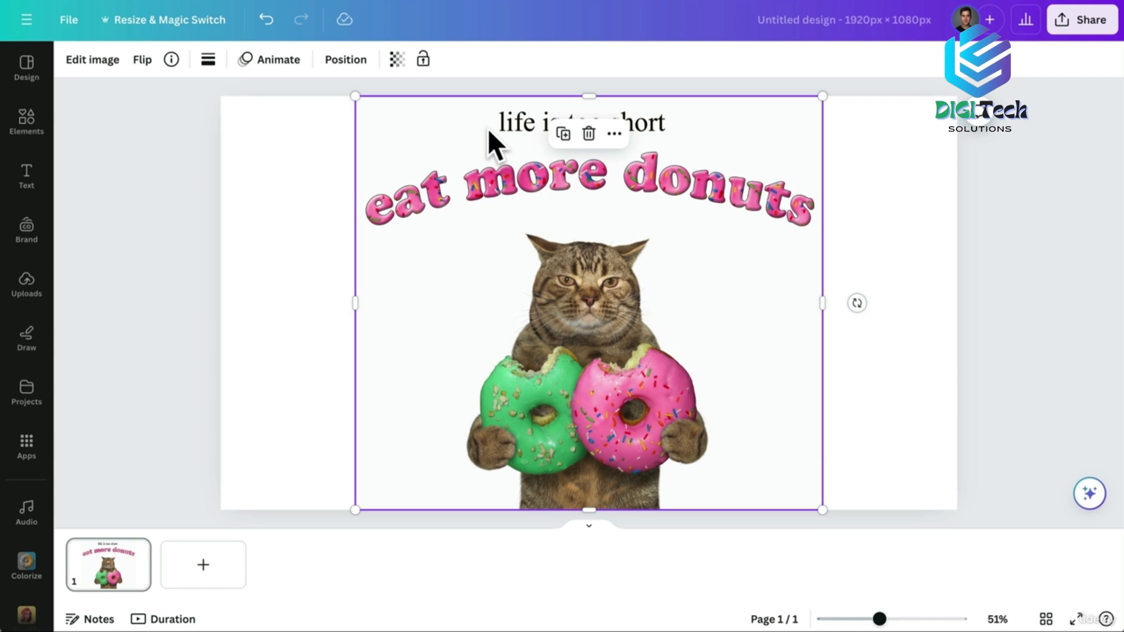
left_click(87, 60)
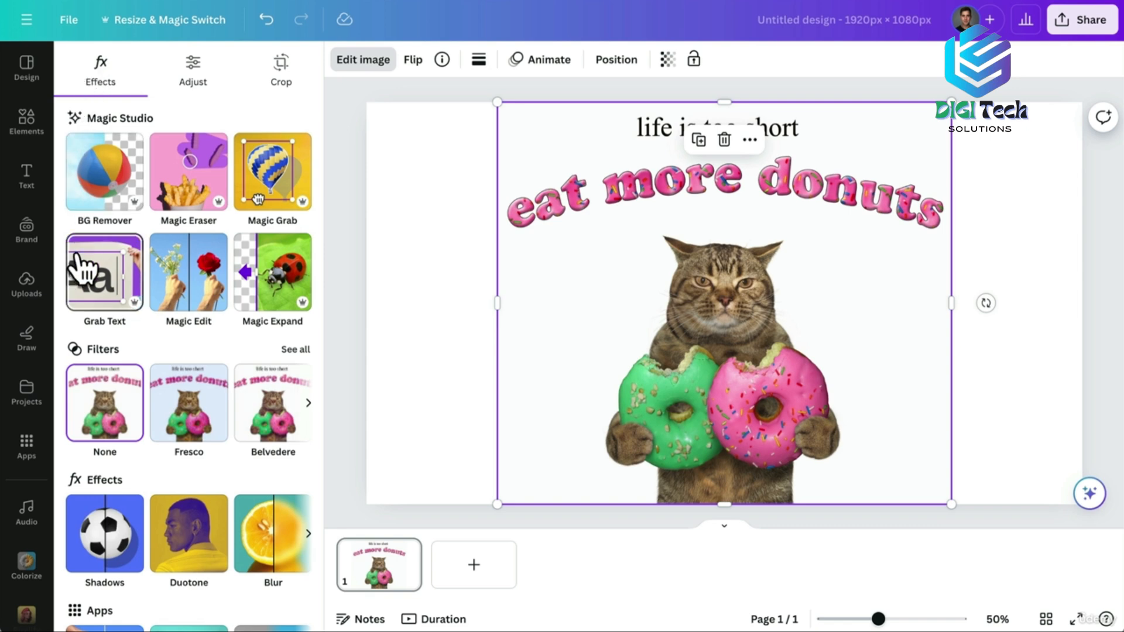
left_click(103, 280)
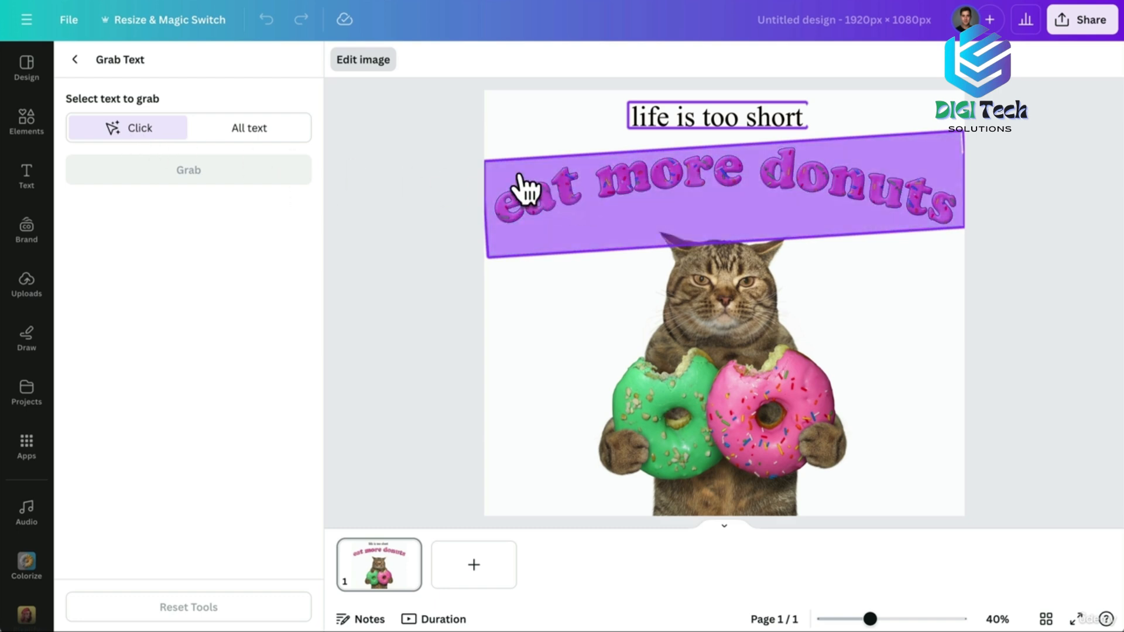
left_click(248, 131)
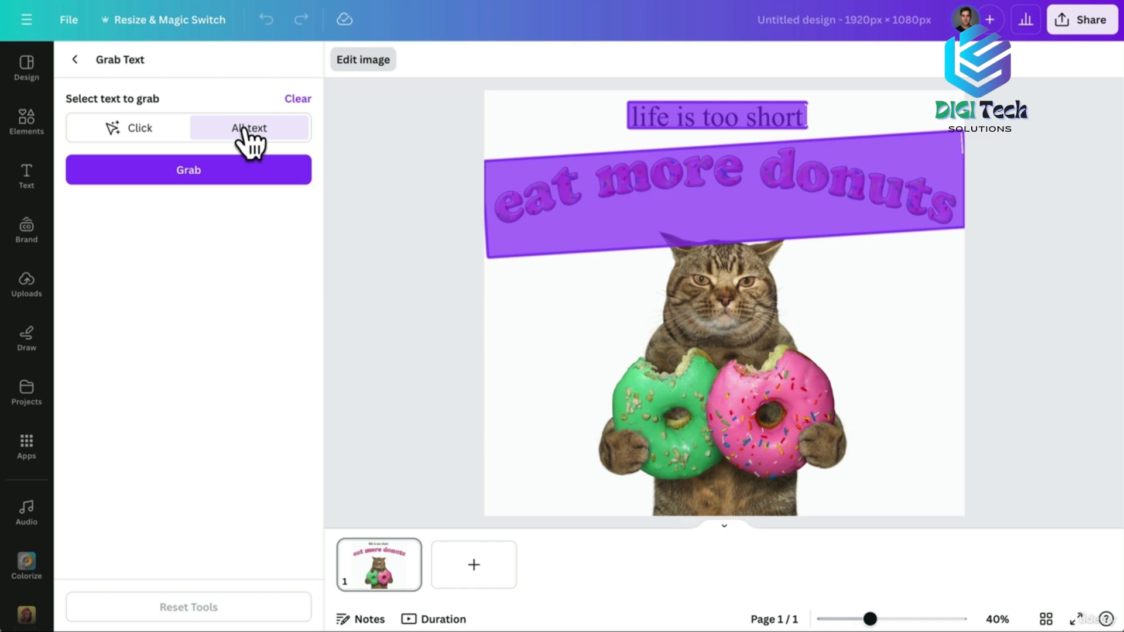
left_click(187, 175)
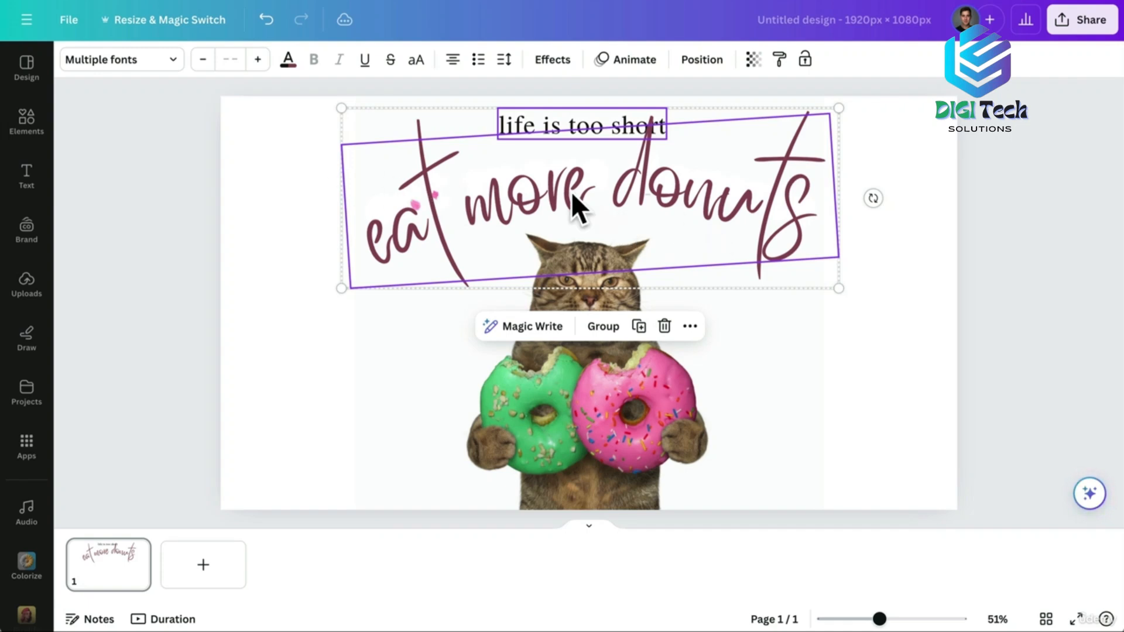
Set the curved EAT MORE DONUTS title to Gagalin and nudge it up-left.
left_click_drag(666, 181, 648, 199)
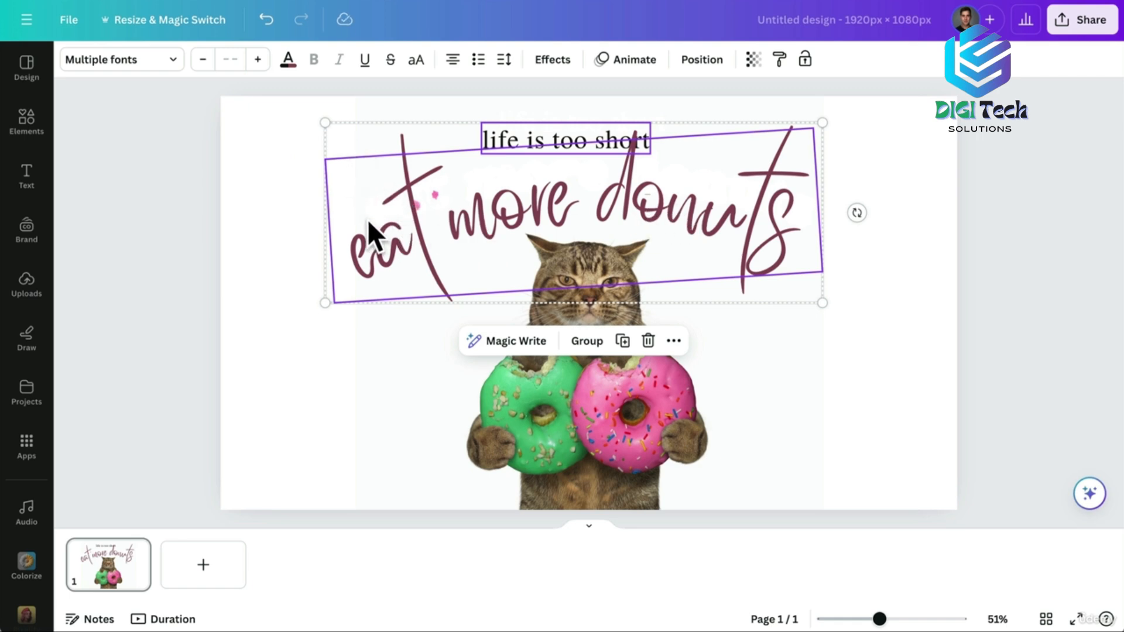
left_click(261, 241)
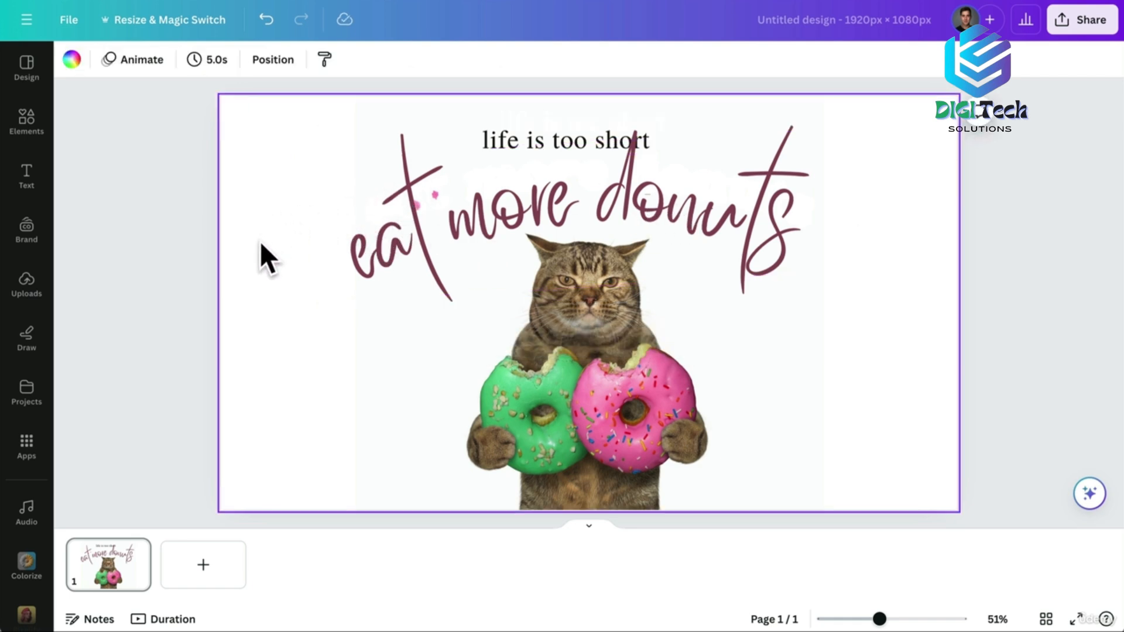
double_click(461, 223)
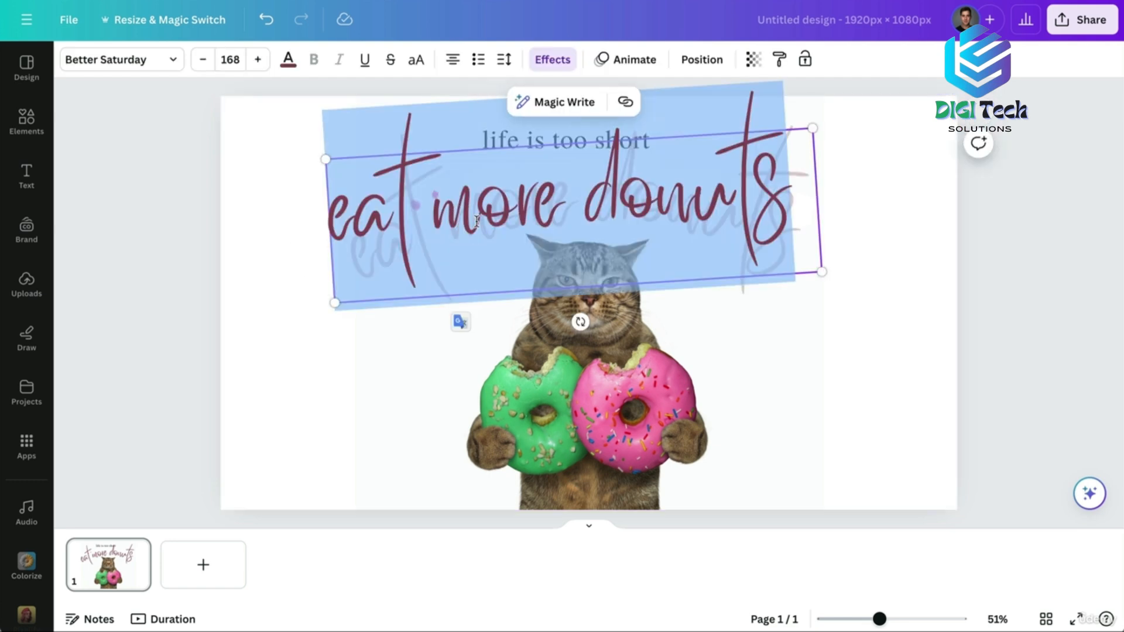
left_click(173, 59)
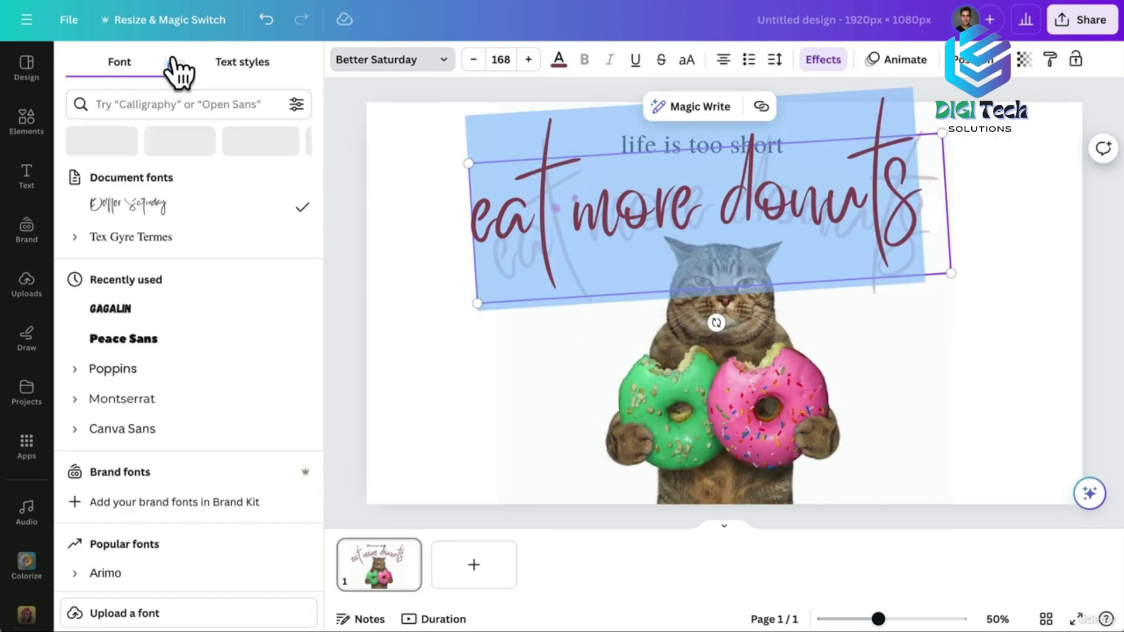
left_click(120, 309)
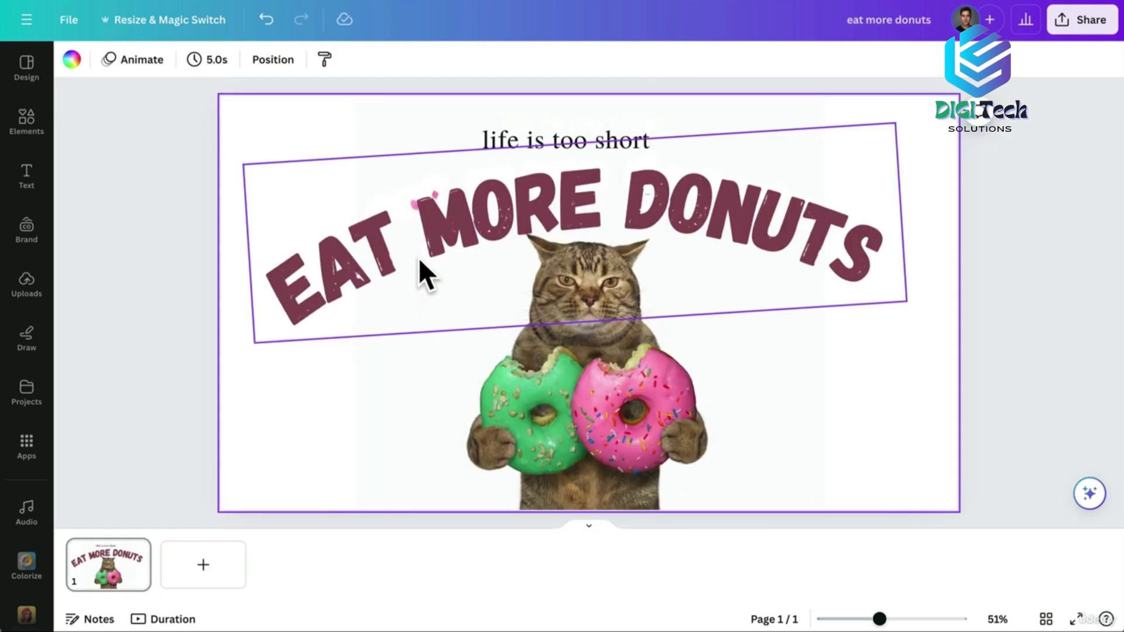
left_click(444, 241)
mouse_move(445, 241)
left_mouse_down()
mouse_move(470, 240)
mouse_move(412, 237)
mouse_move(434, 229)
left_mouse_up()
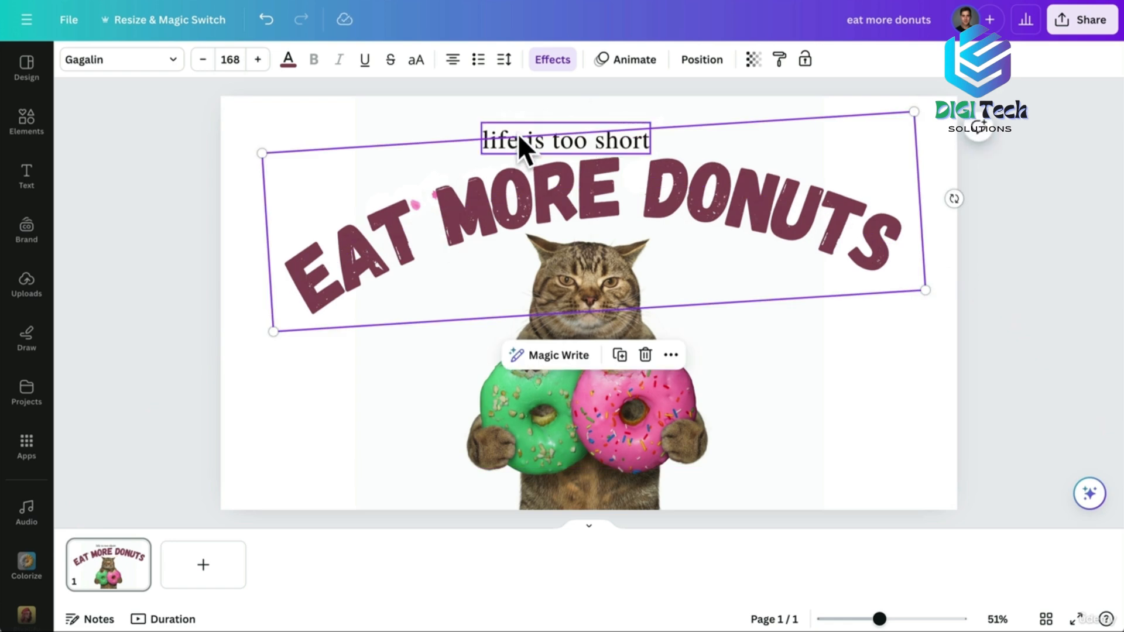
Move 'life is too short' left of the cat, set to Poppins at size 42.2.
left_click(519, 141)
left_click_drag(546, 148, 382, 338)
double_click(381, 338)
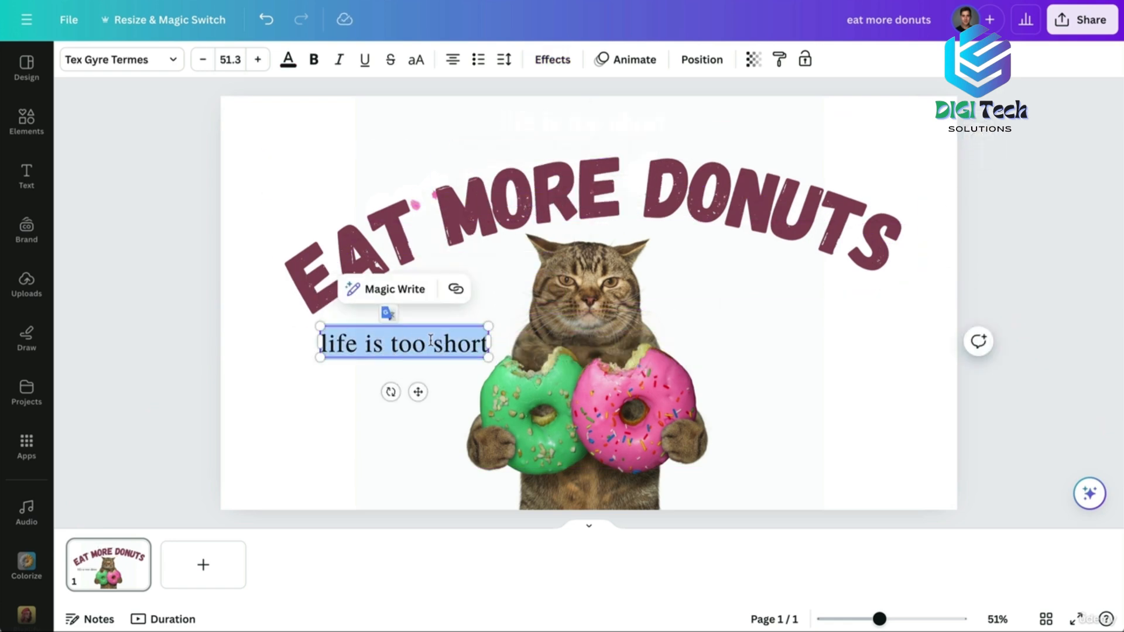
left_click(172, 59)
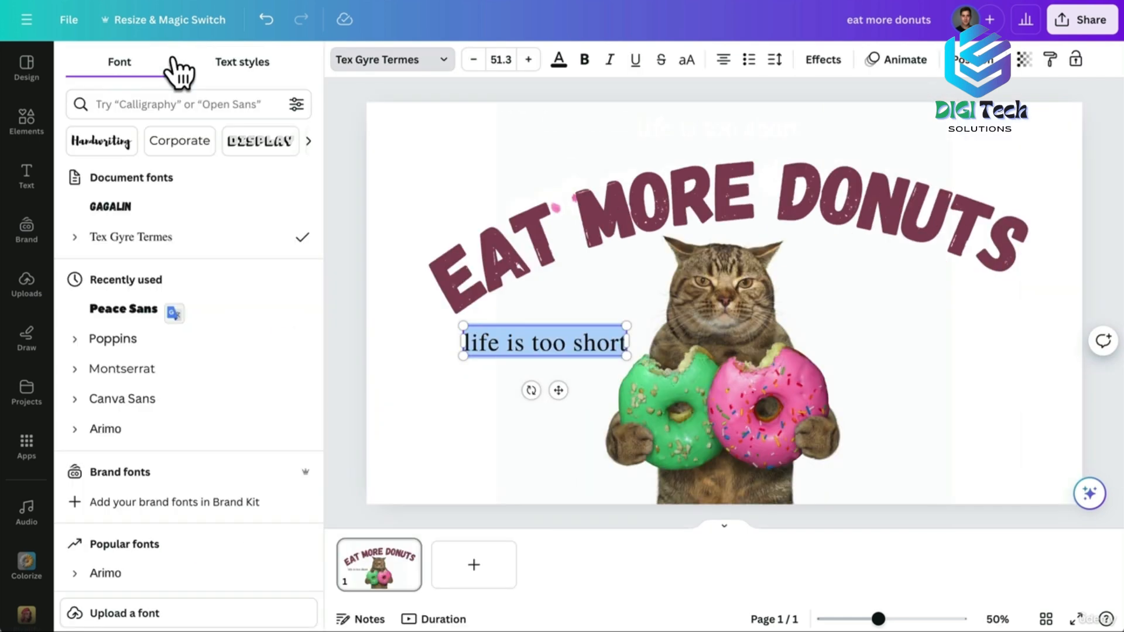
scroll(199, 419, "down", 3)
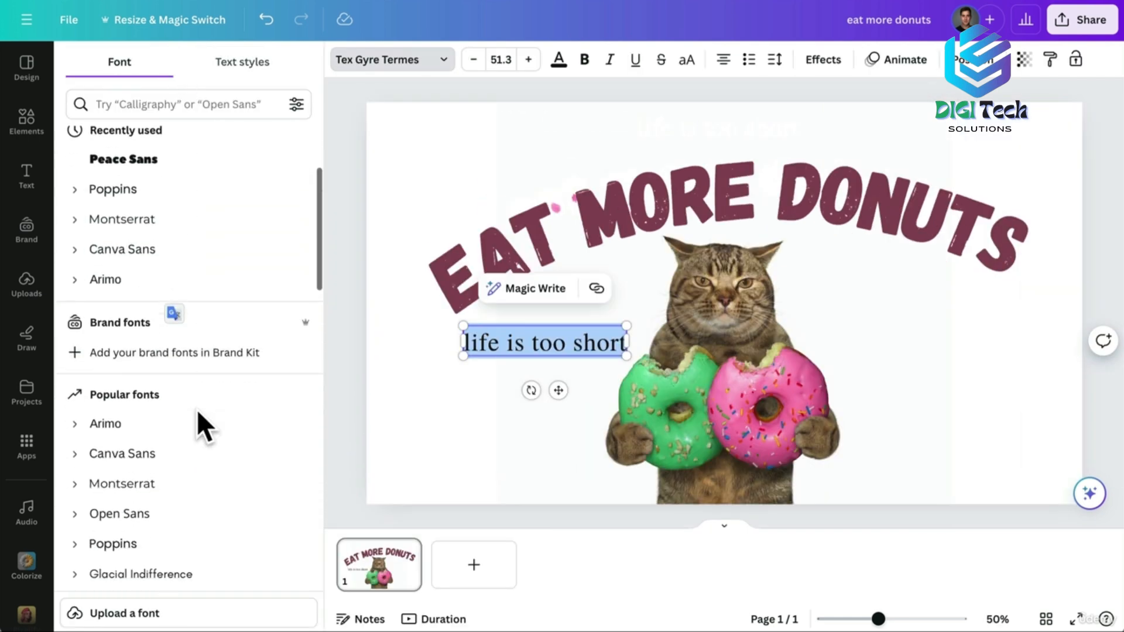
left_click(113, 527)
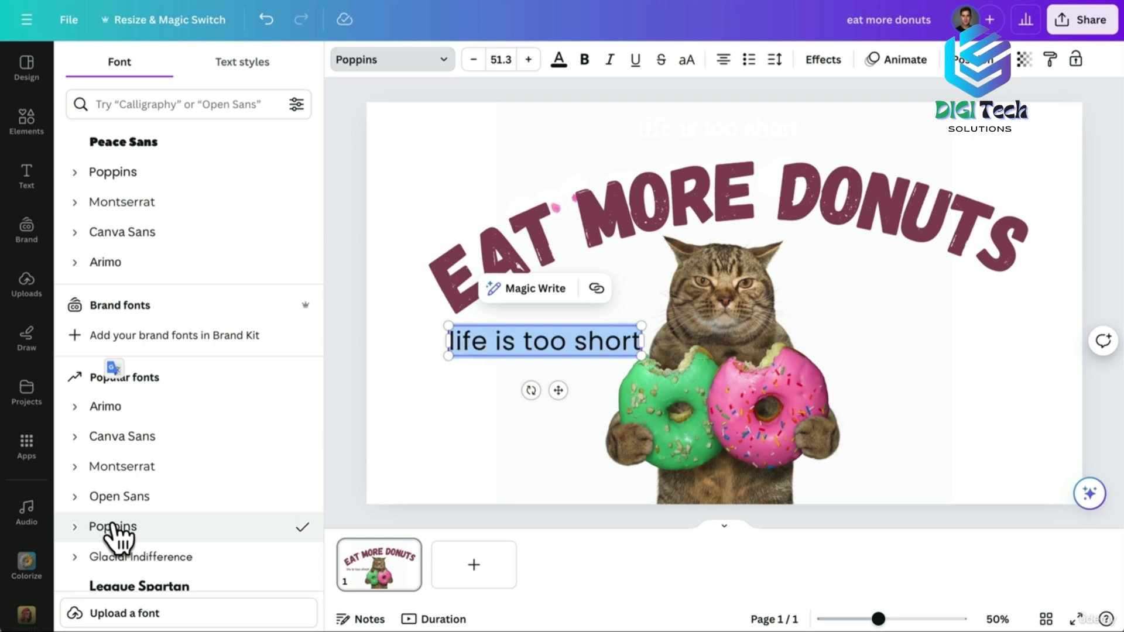
left_click_drag(447, 326, 480, 331)
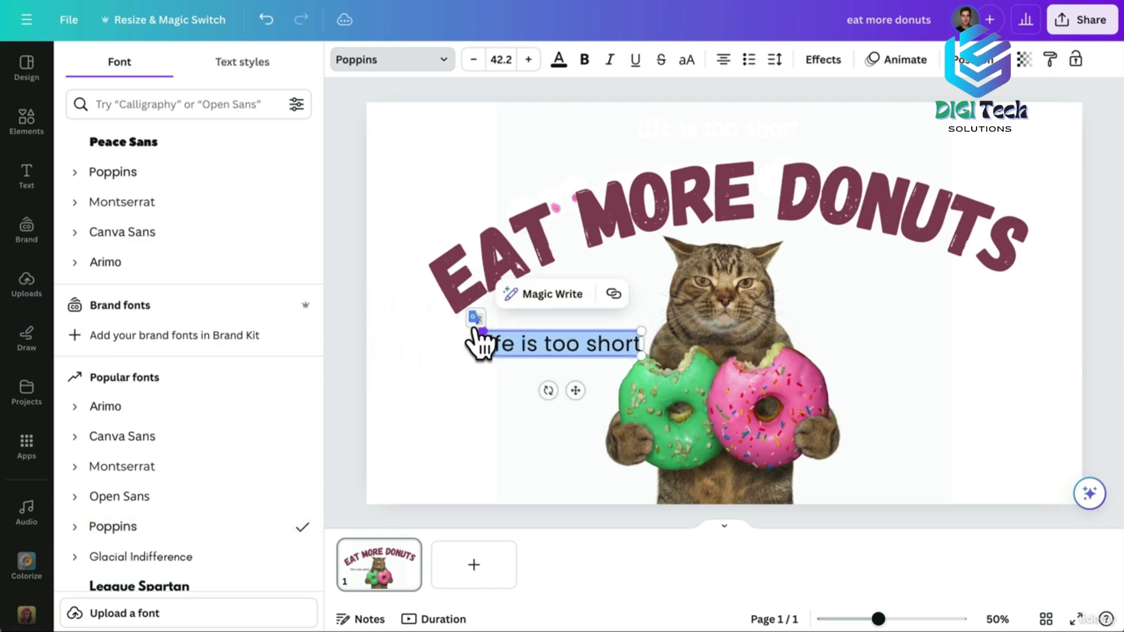
left_click(463, 397)
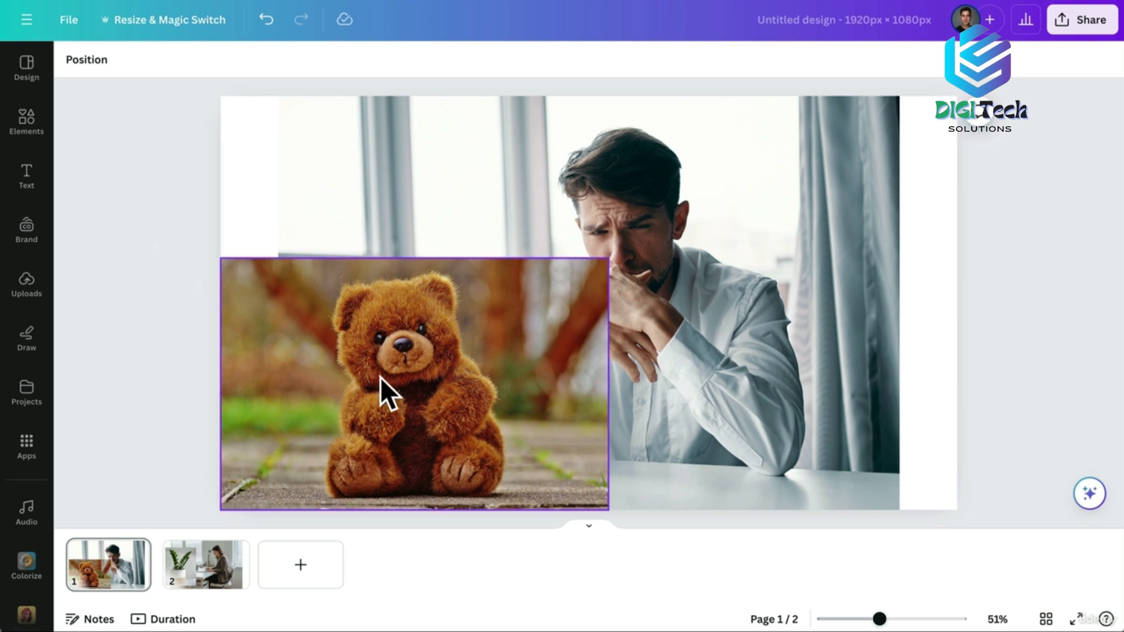
Shrink the teddy bear photo and move it to the scene's lower-left.
left_click(321, 301)
left_click_drag(226, 258, 364, 312)
left_click_drag(452, 387, 378, 381)
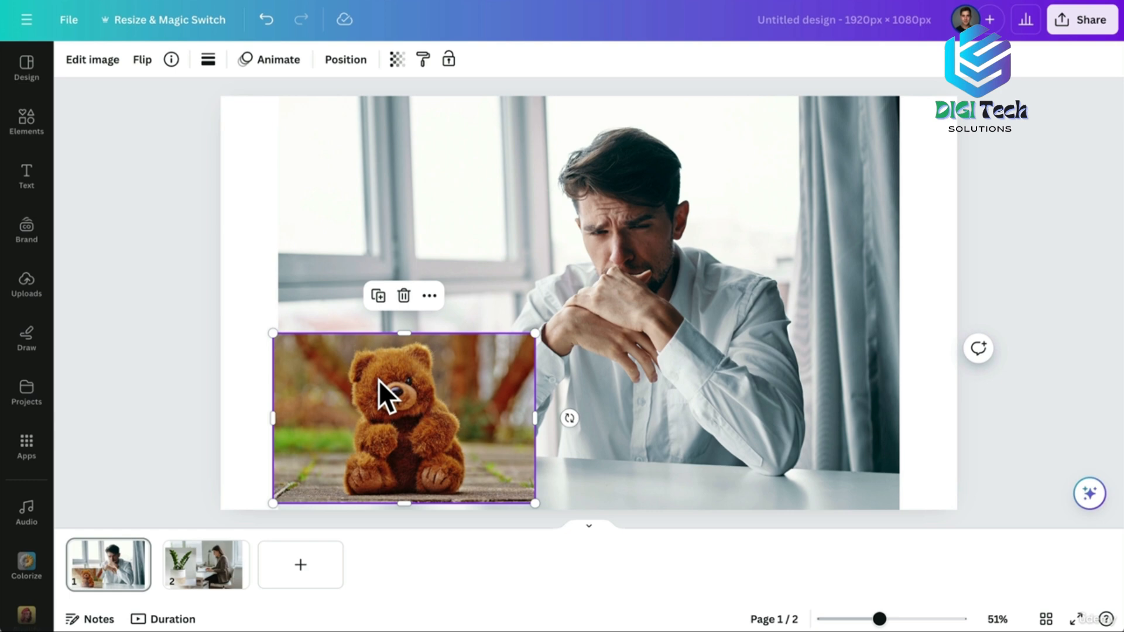
Select both teddy and man photos and open the Blend app.
left_click(493, 227, "shift")
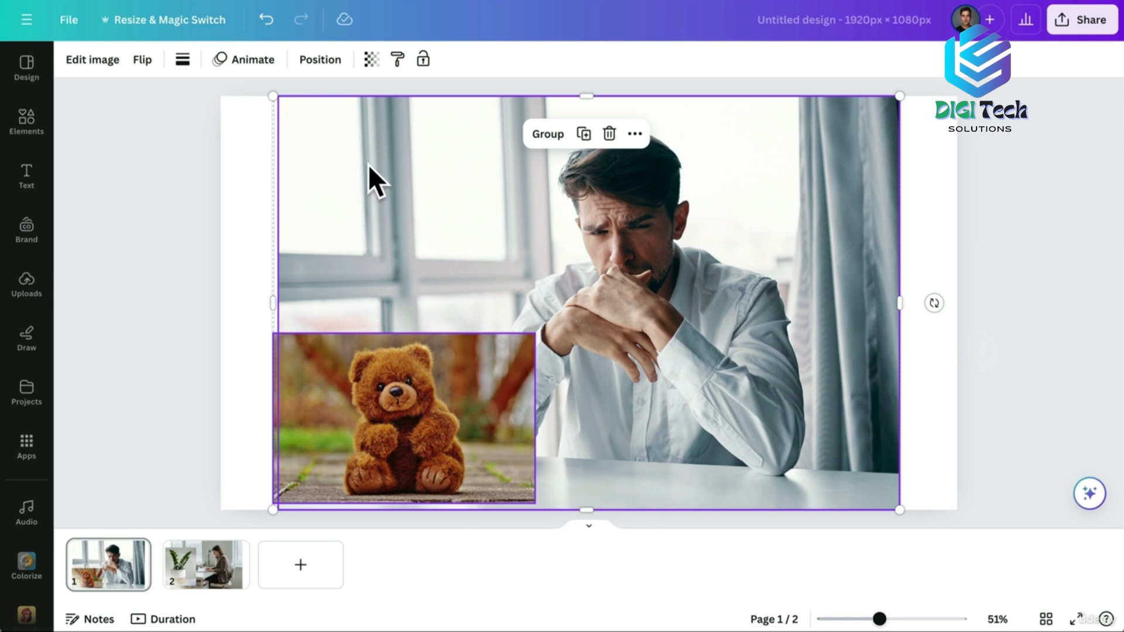
left_click(95, 59)
left_click(107, 119)
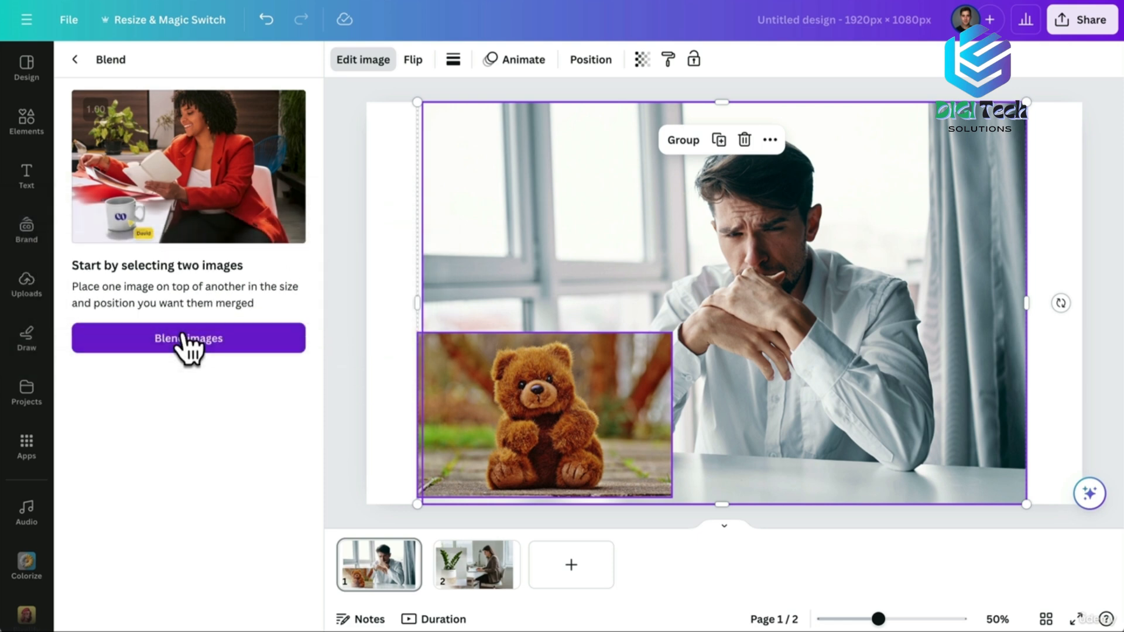
Blend the teddy into the man's scene, compare four results, accept one, then go to page 2.
left_click(187, 341)
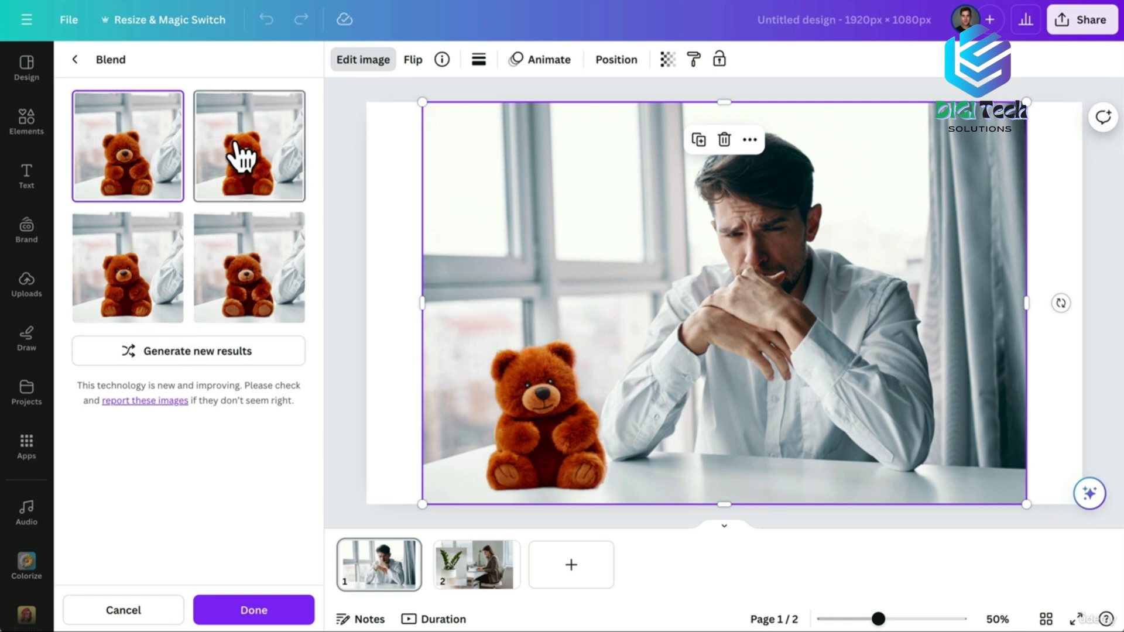
left_click(240, 157)
left_click(129, 289)
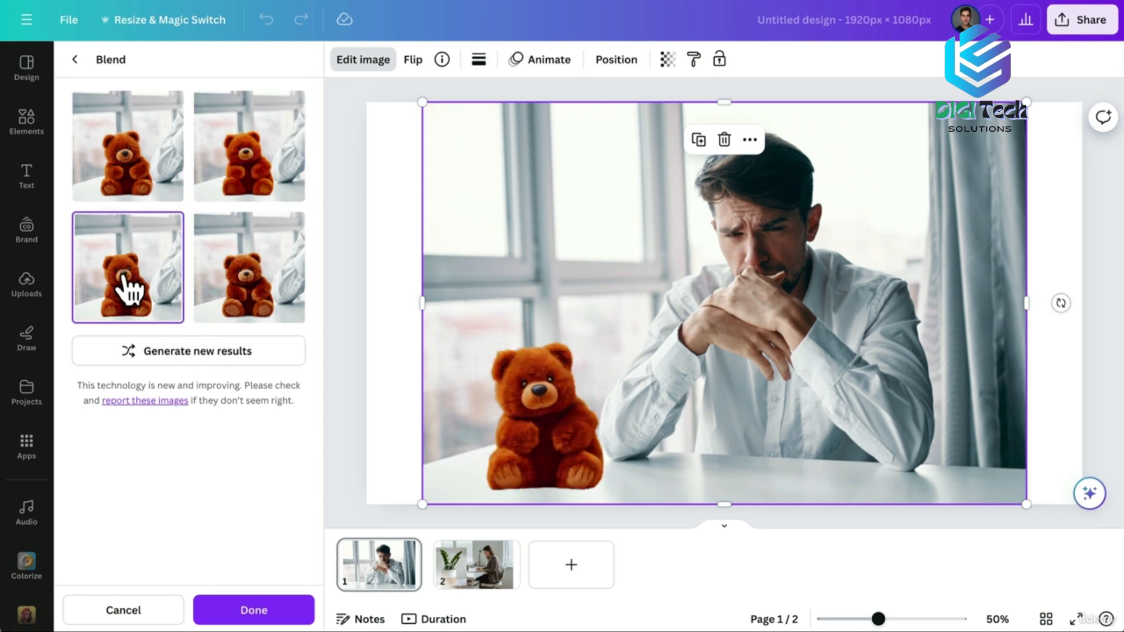
left_click(238, 287)
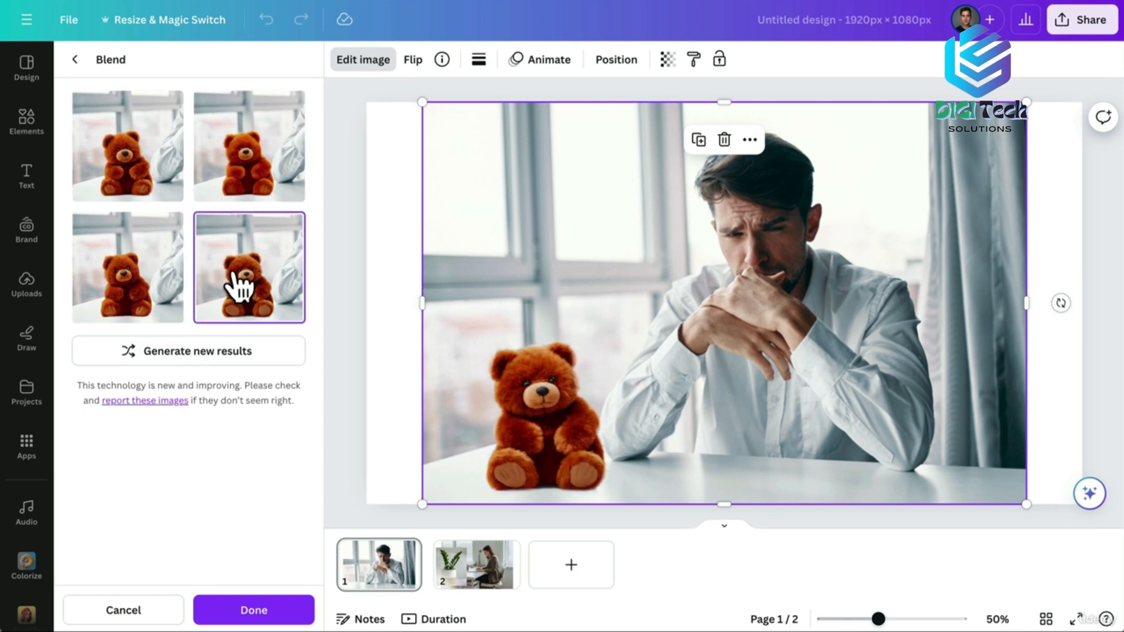
left_click(260, 612)
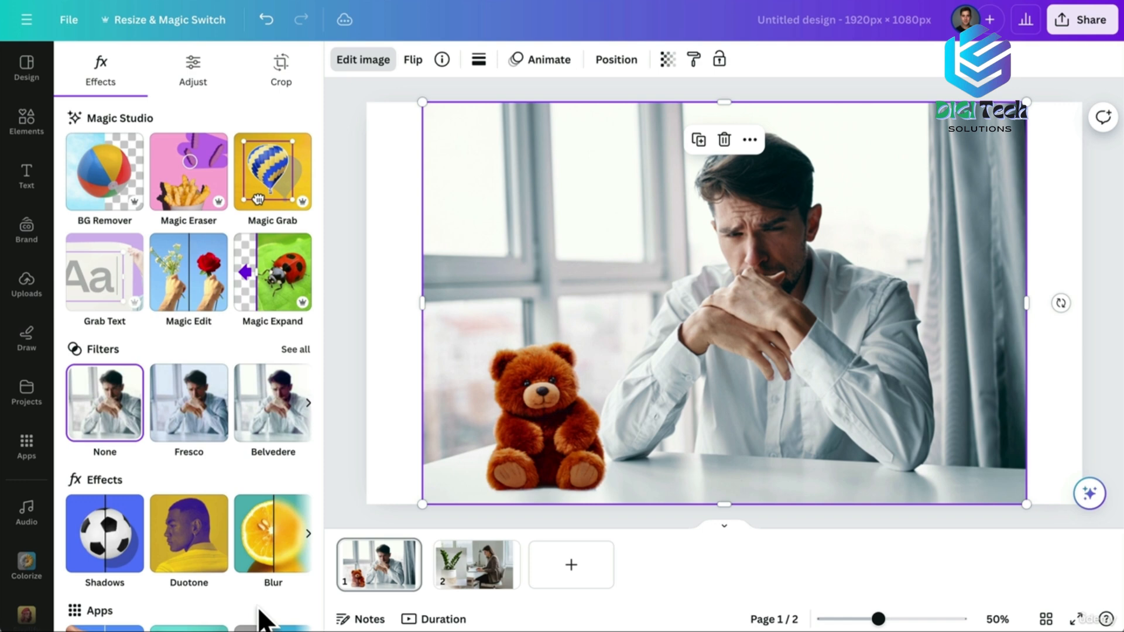
left_click(475, 556)
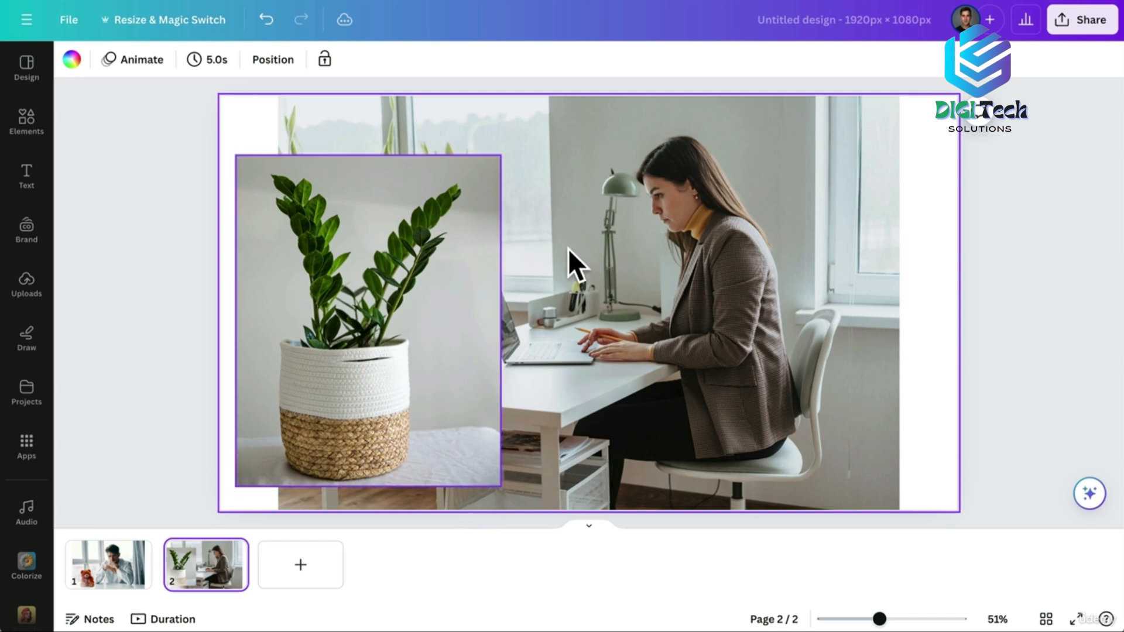
Shrink the potted-plant photo and place it on the desk beside the laptop.
left_click(359, 275)
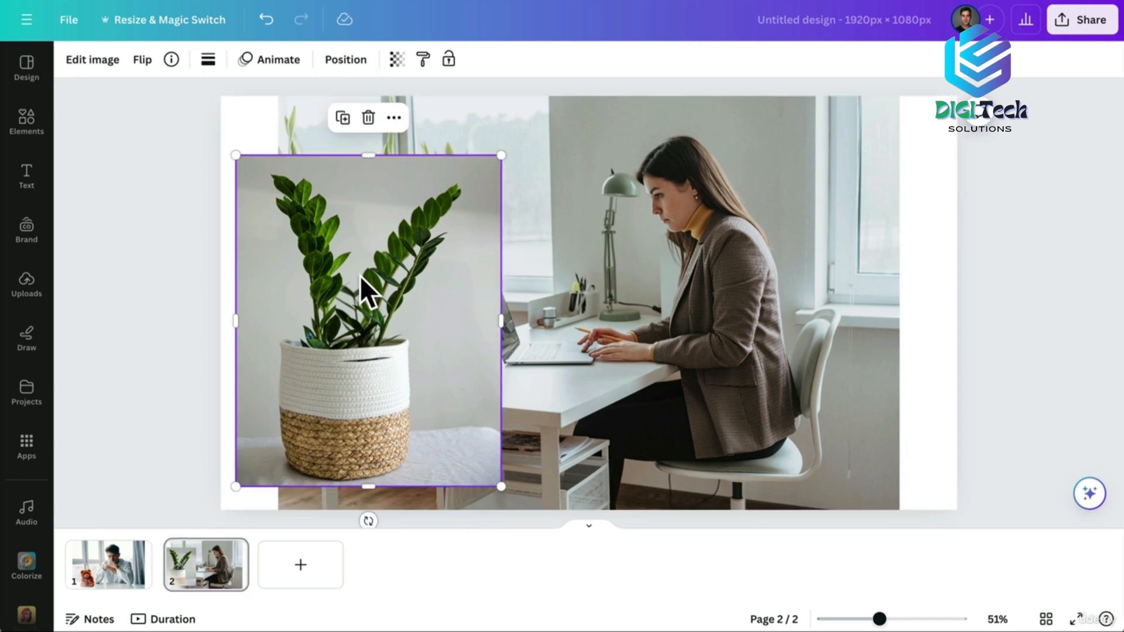
left_click_drag(236, 152, 454, 349)
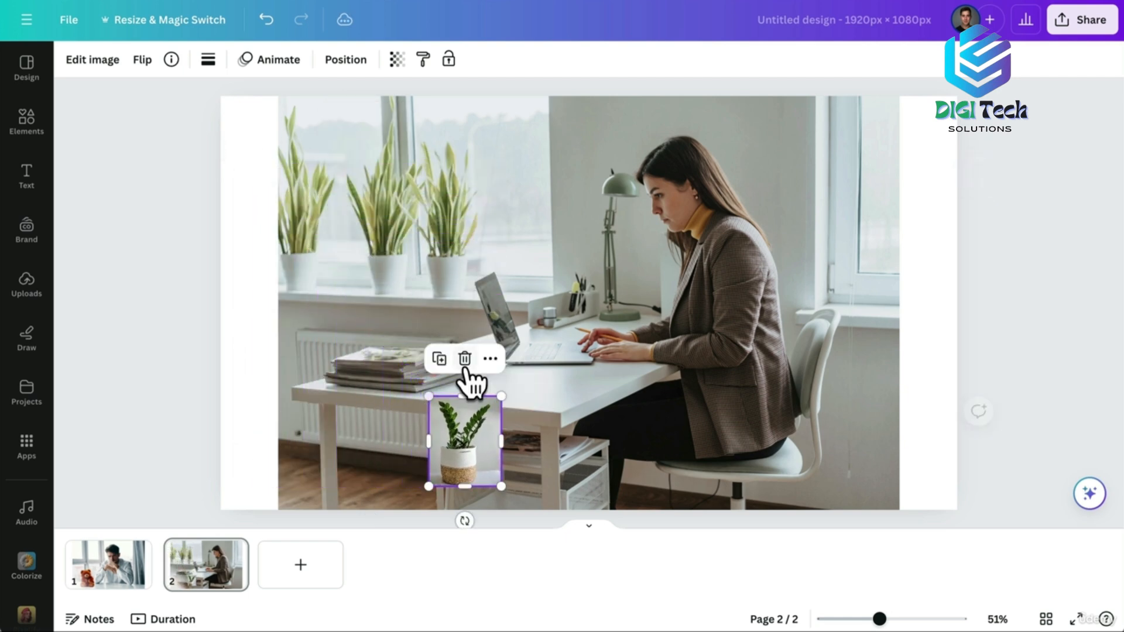
left_click_drag(474, 467, 487, 364)
Blend the plant with the office photo and pick the fourth result.
left_click(571, 370, "shift")
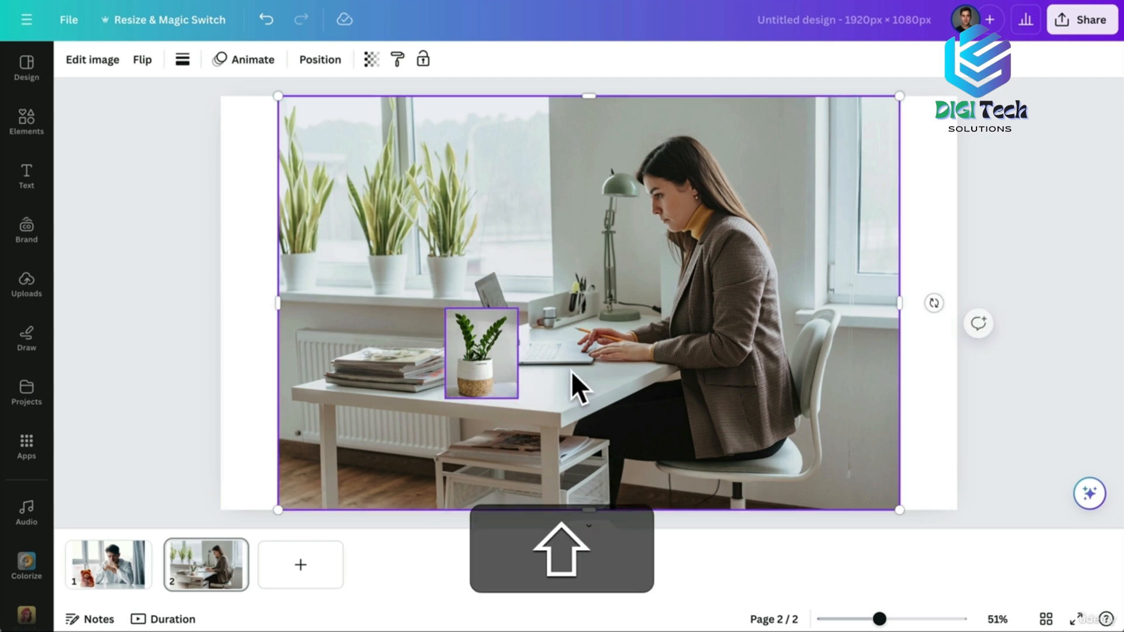
left_click(92, 61)
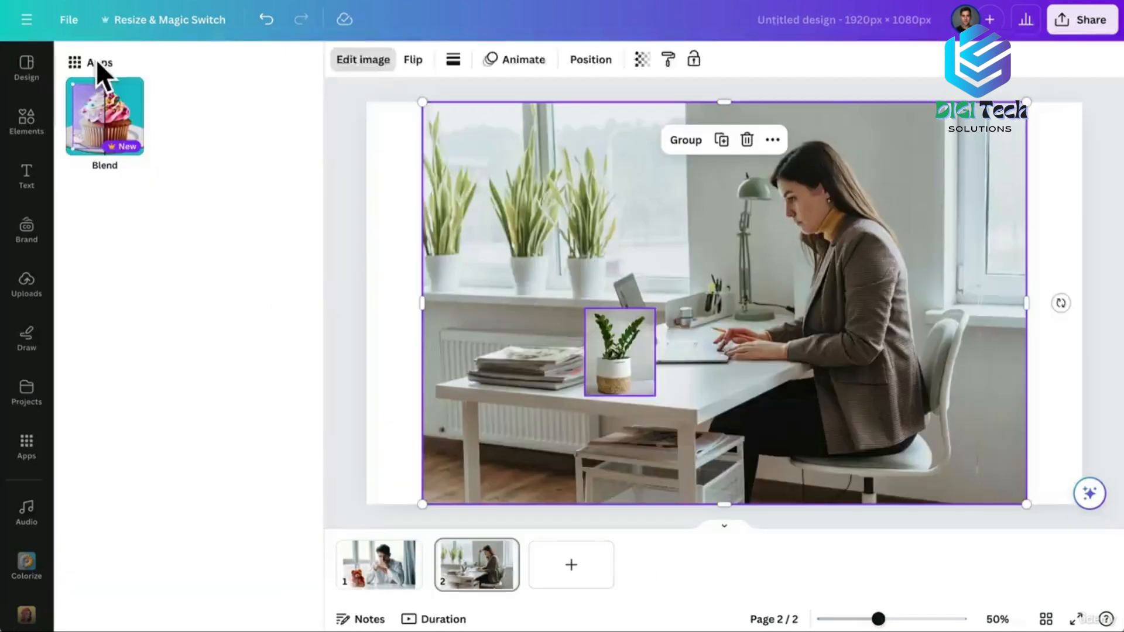
left_click(104, 114)
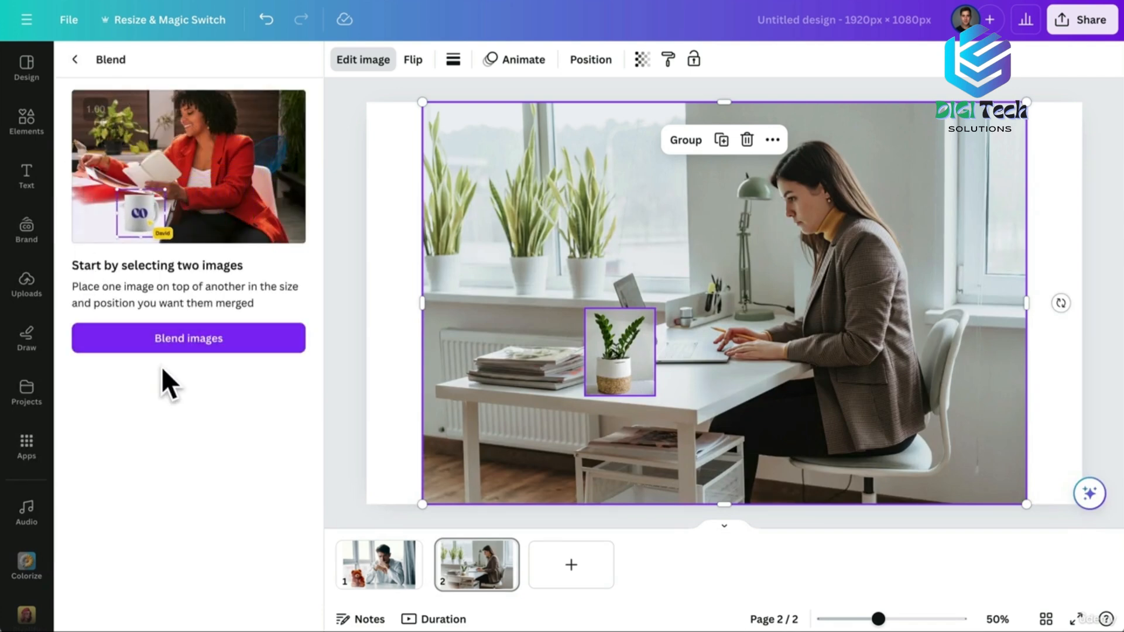
left_click(181, 340)
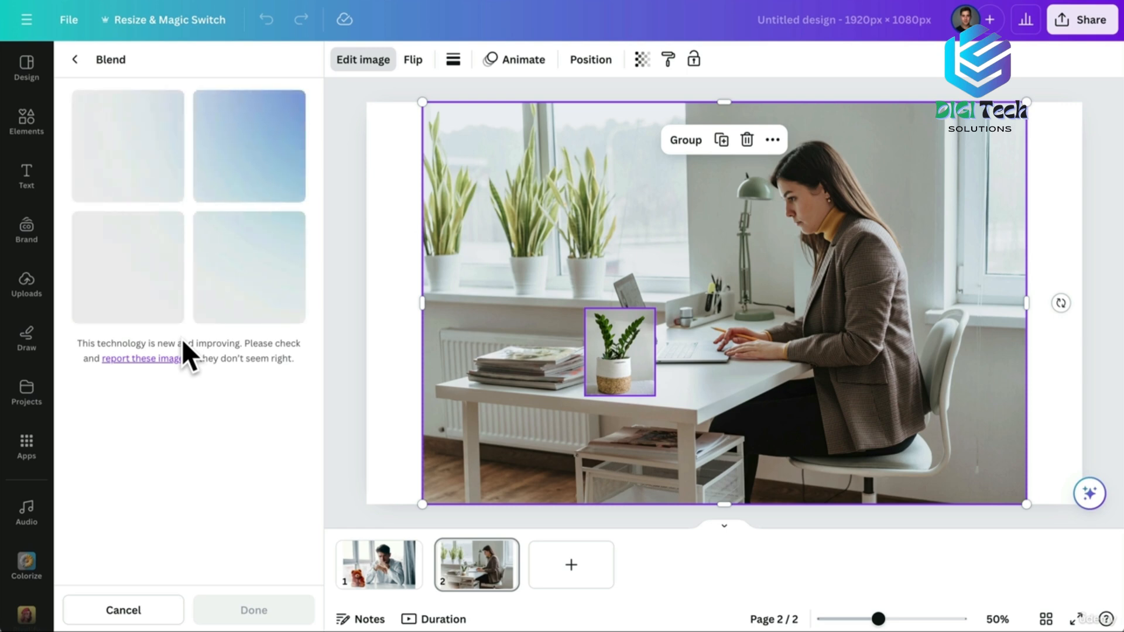
left_click(240, 166)
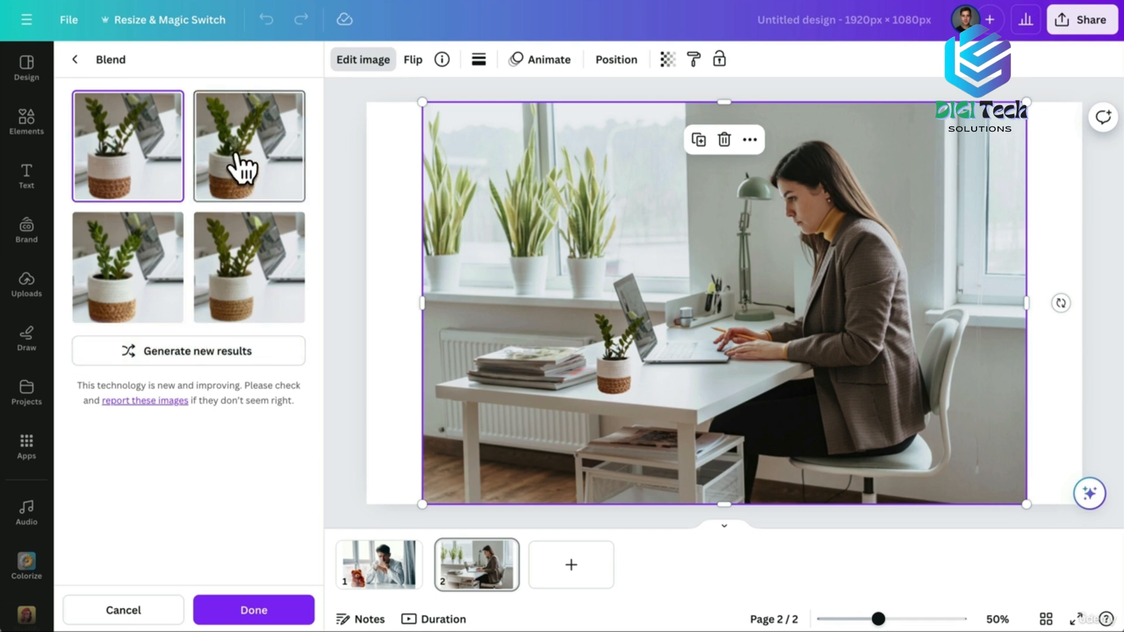
left_click(142, 281)
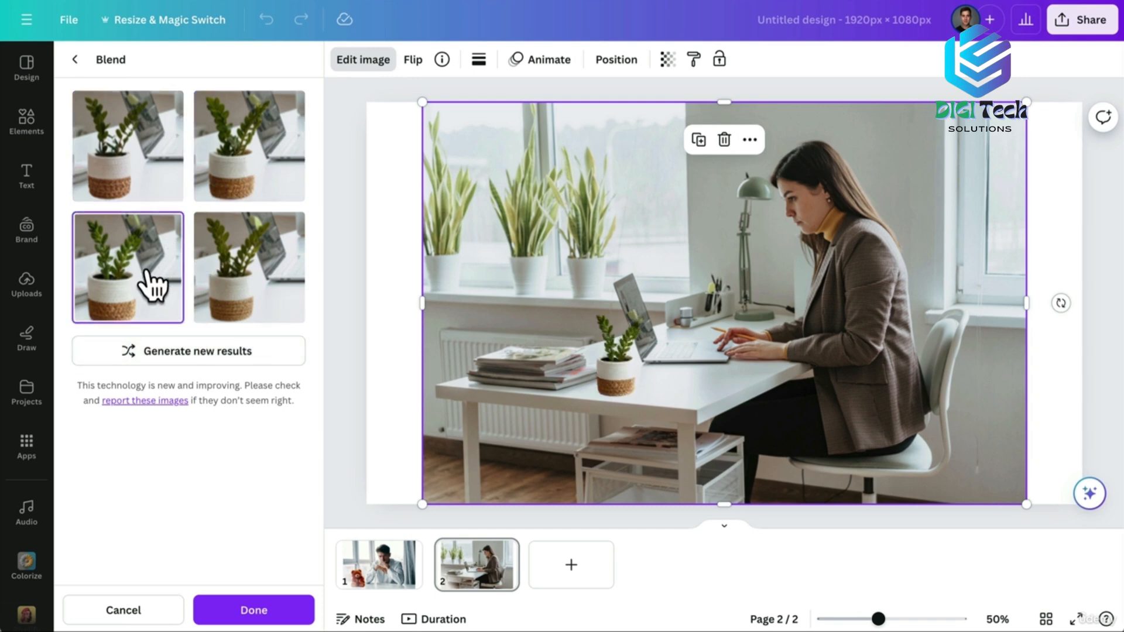
left_click(226, 264)
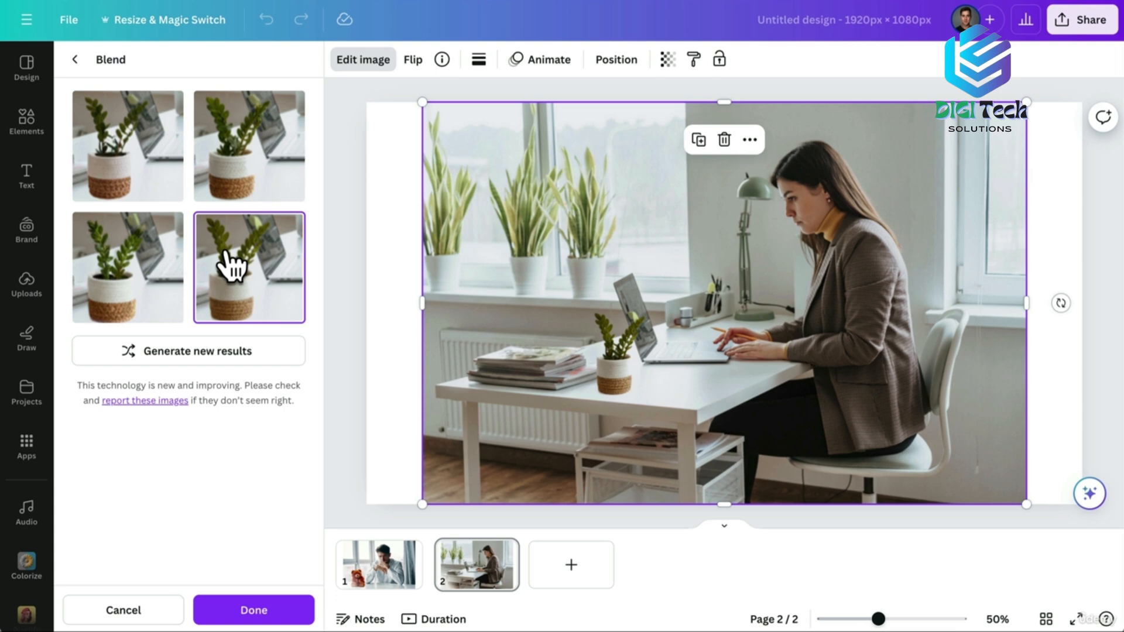
Accept the plant blend and close the Edit image panel.
left_click(258, 609)
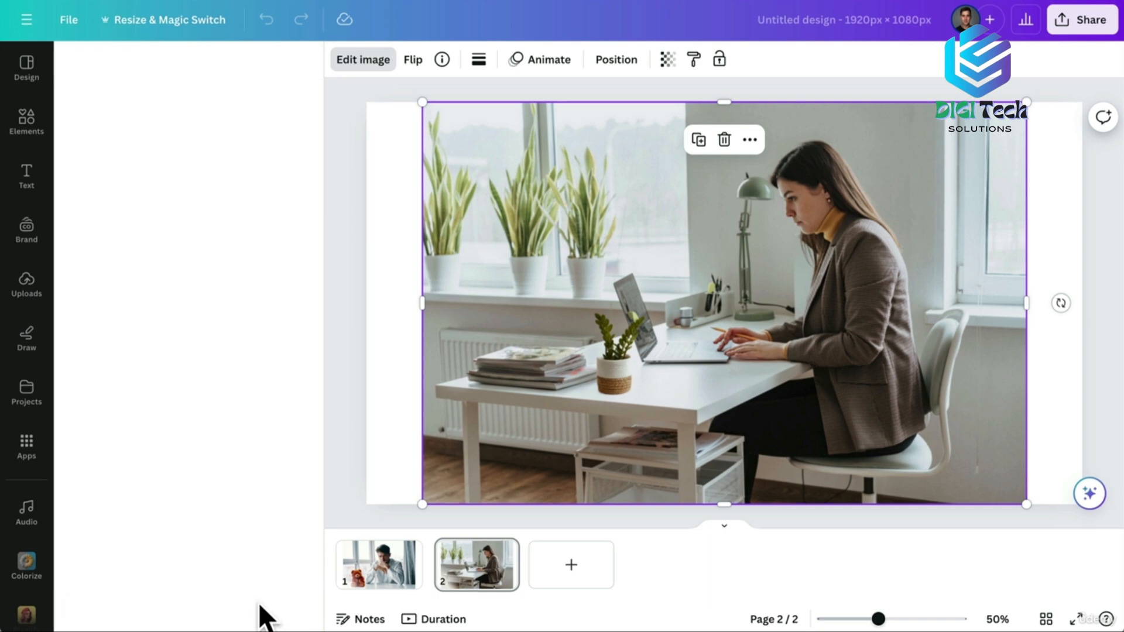
left_click(346, 448)
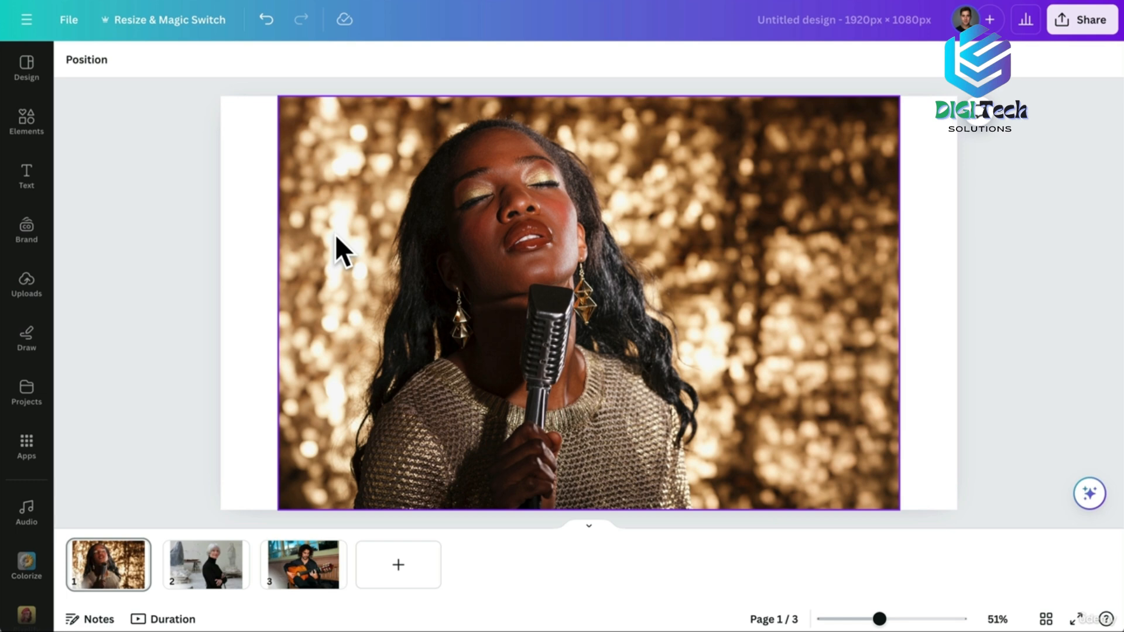
Try Duotone presets Cherry, Fuchsia, Pop and Blush on the singer photo, settling on Pastel.
left_click(335, 234)
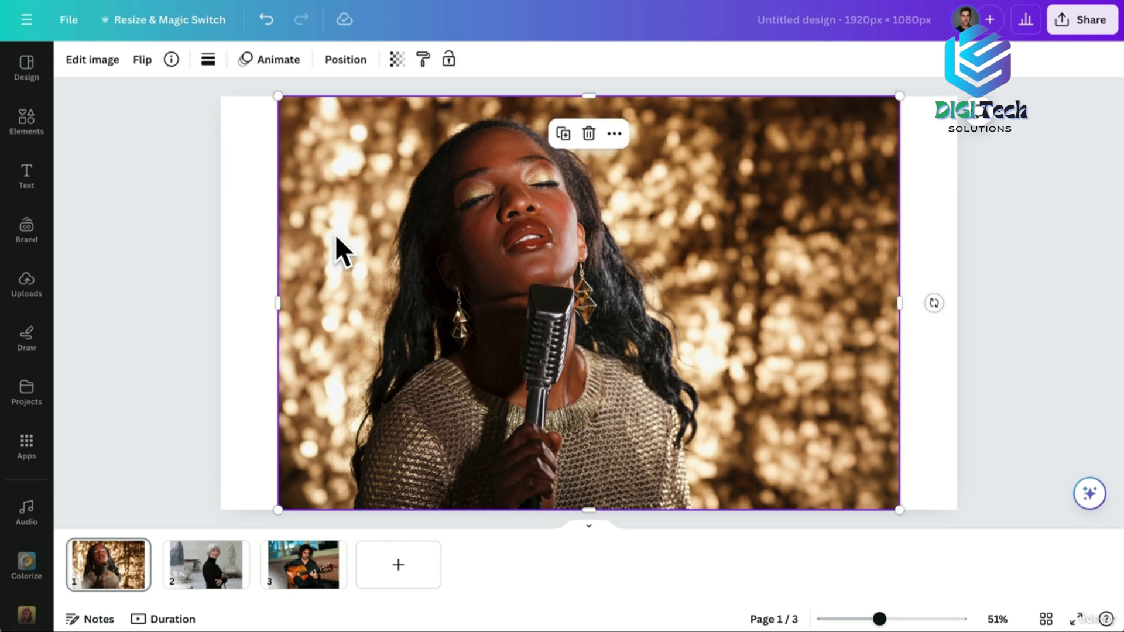
left_click(92, 60)
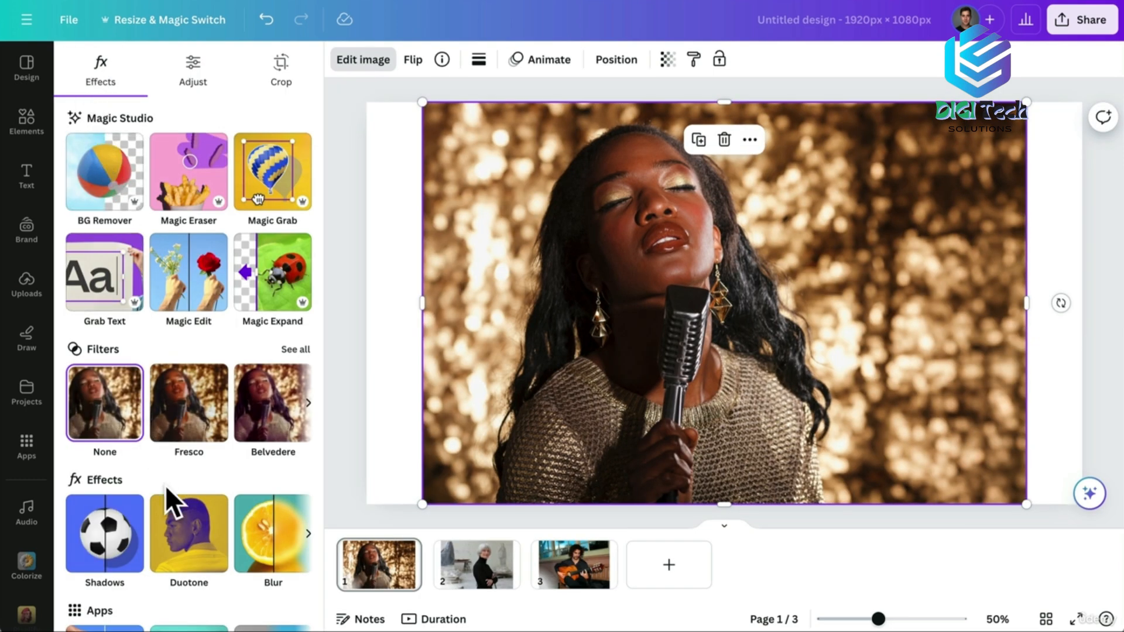
left_click(202, 539)
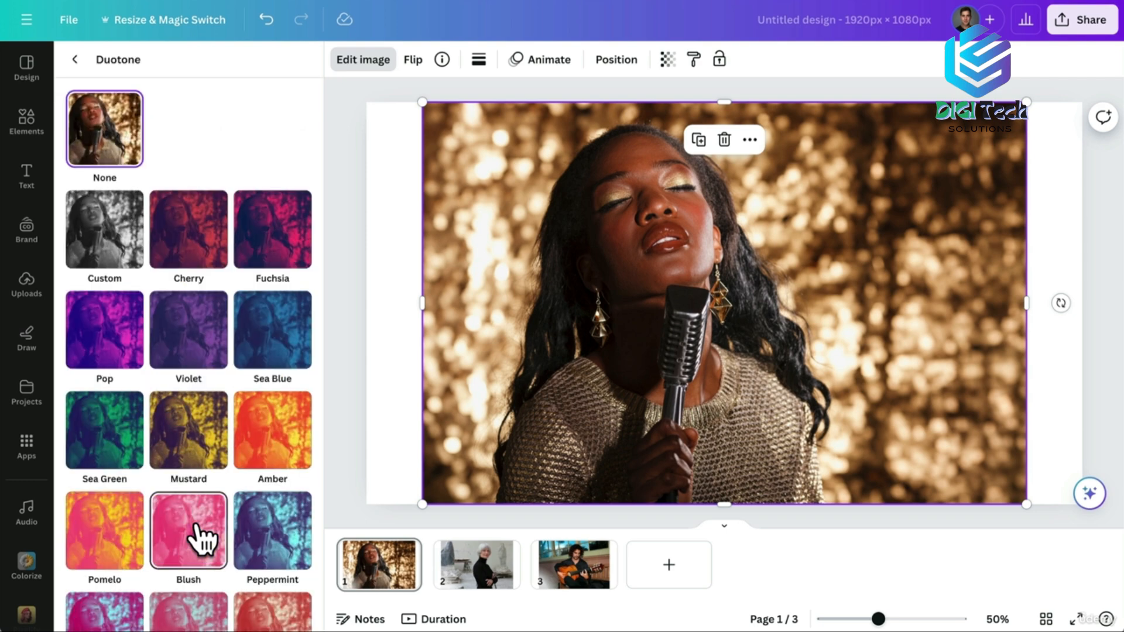
left_click(176, 241)
left_click(275, 246)
left_click(105, 462)
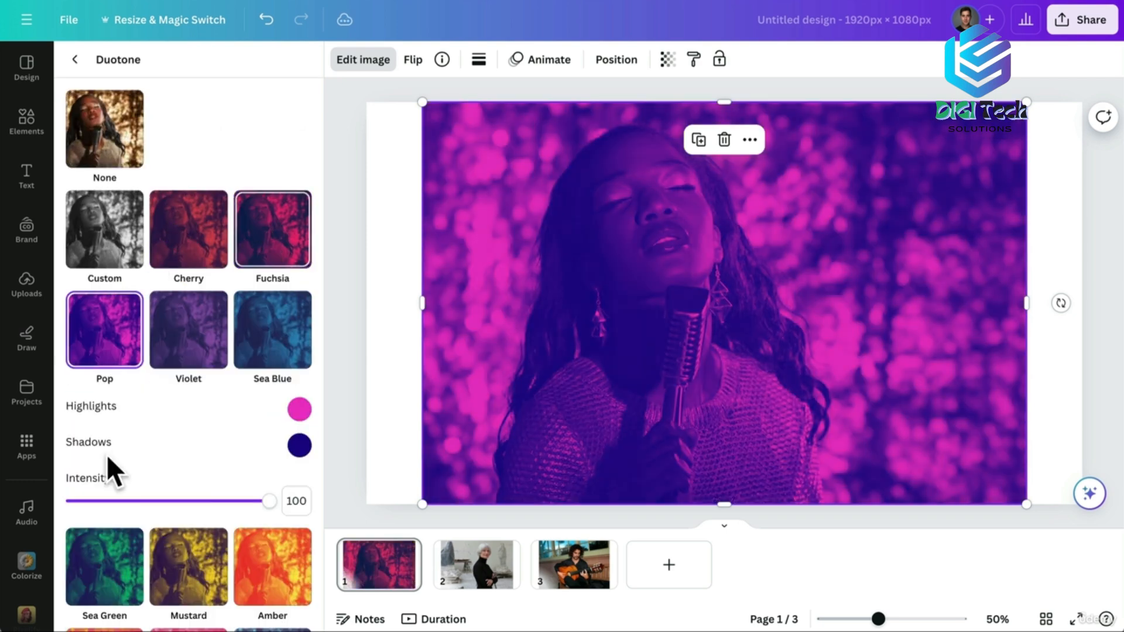
scroll(195, 462, "down", 3)
left_click(188, 521)
scroll(187, 521, "down", 3)
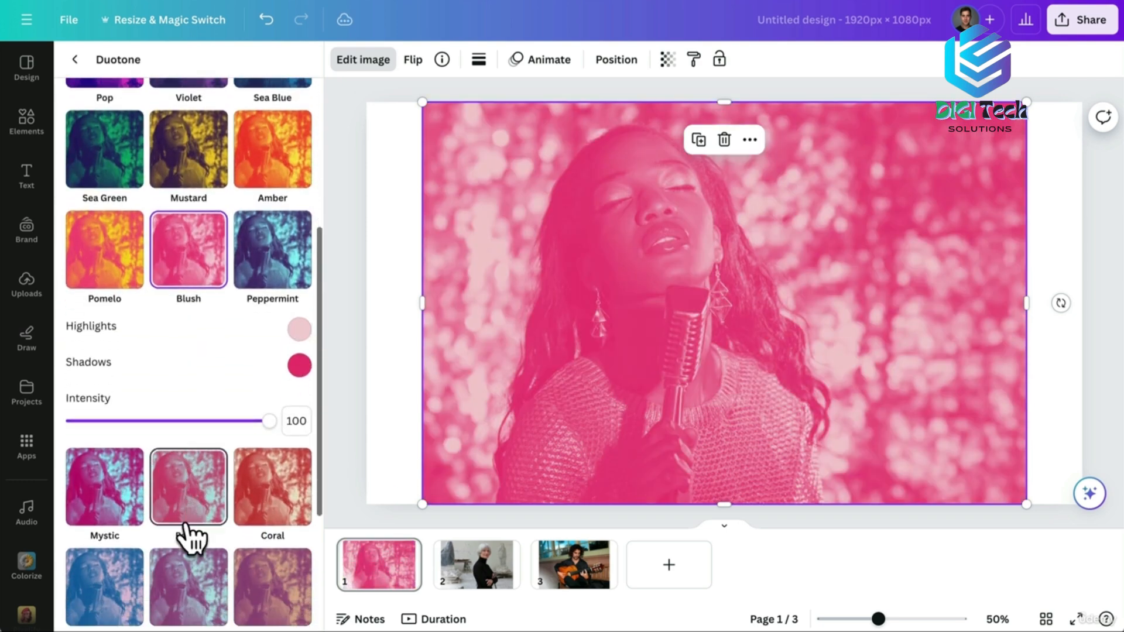
left_click(192, 515)
scroll(192, 498, "down", 3)
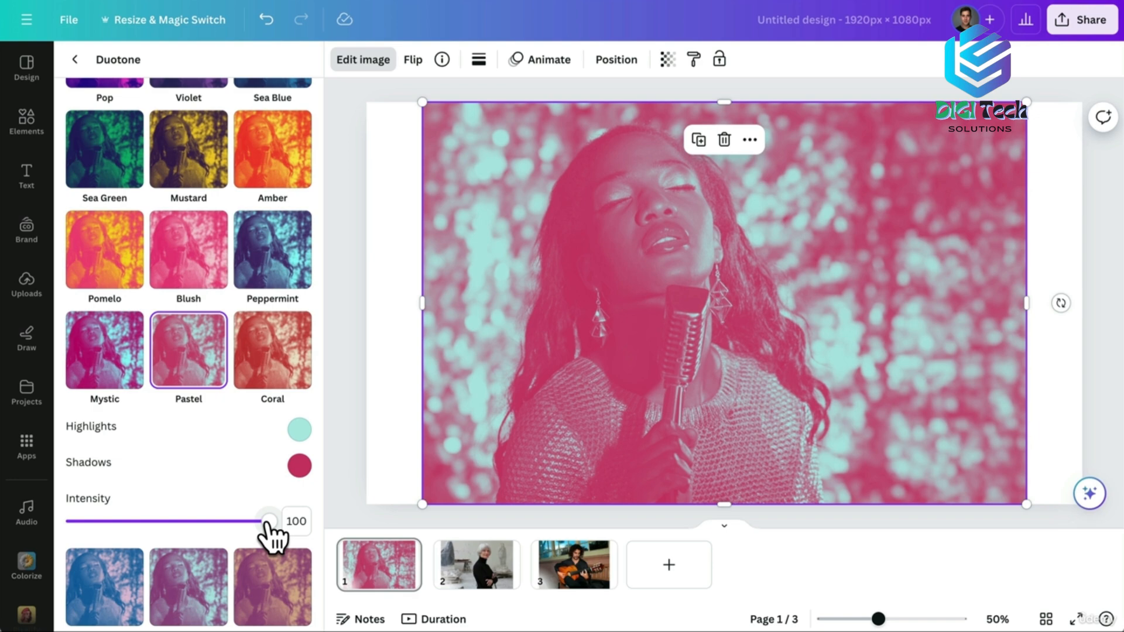
Change the Duotone highlight to muted pinkish brown, darken shadows, and lower intensity to about 75.
left_click(299, 430)
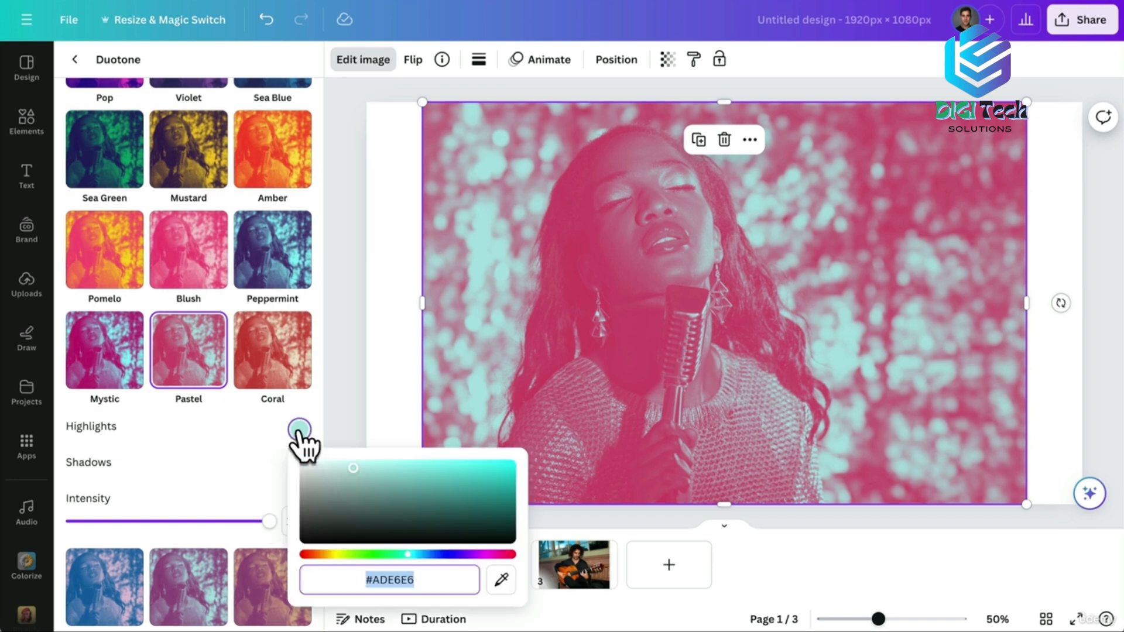
left_click_drag(457, 555, 308, 555)
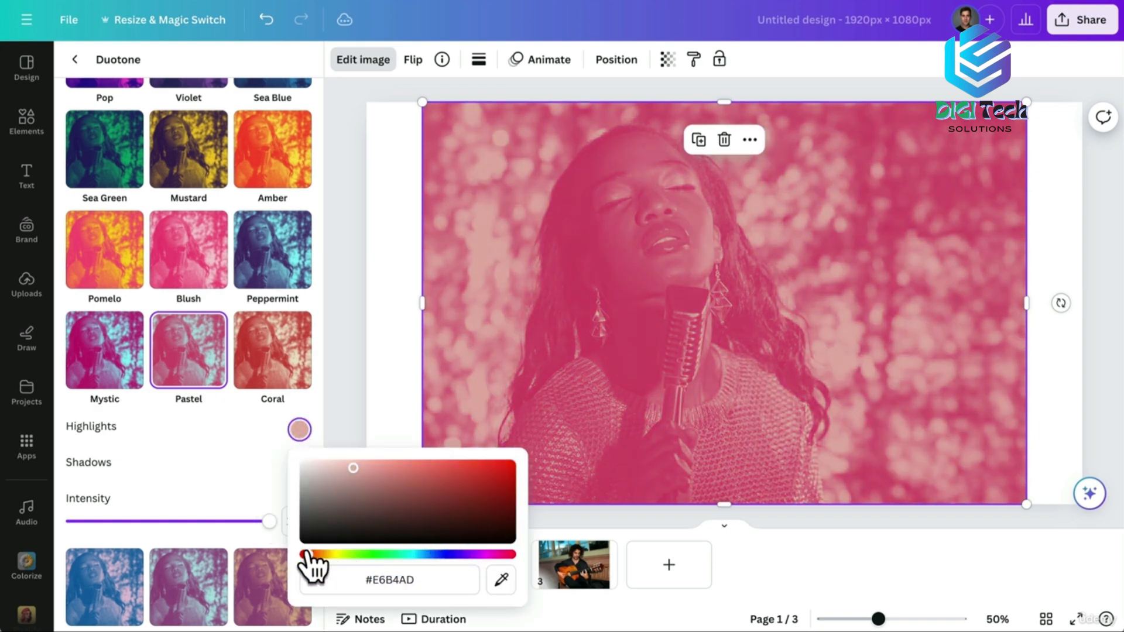
left_click_drag(356, 471, 460, 490)
left_click(205, 454)
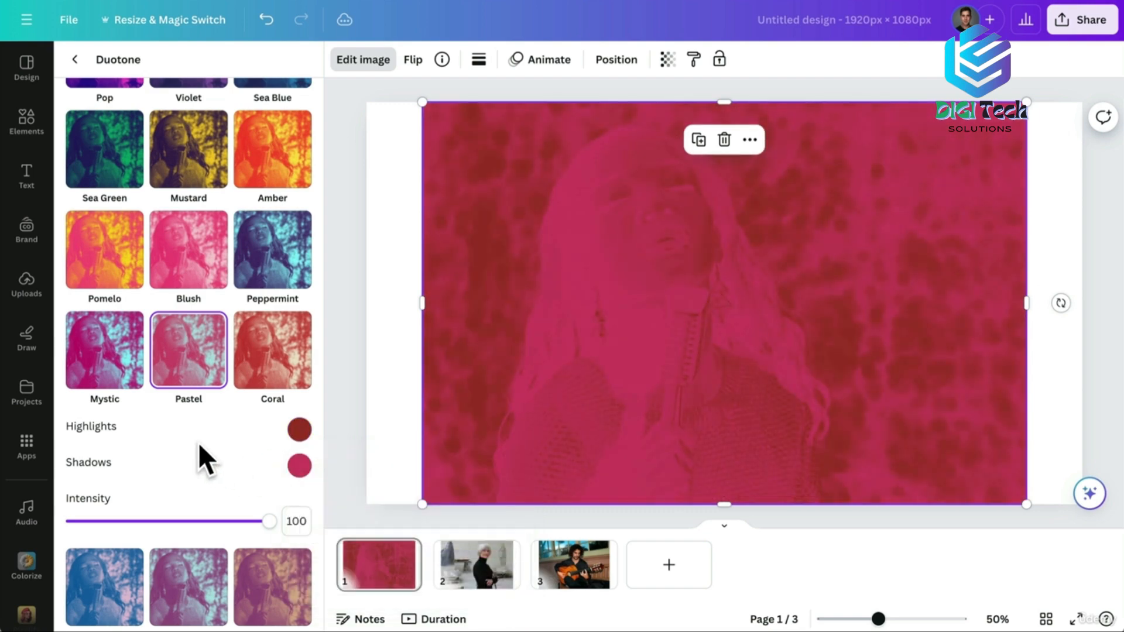
left_click(299, 466)
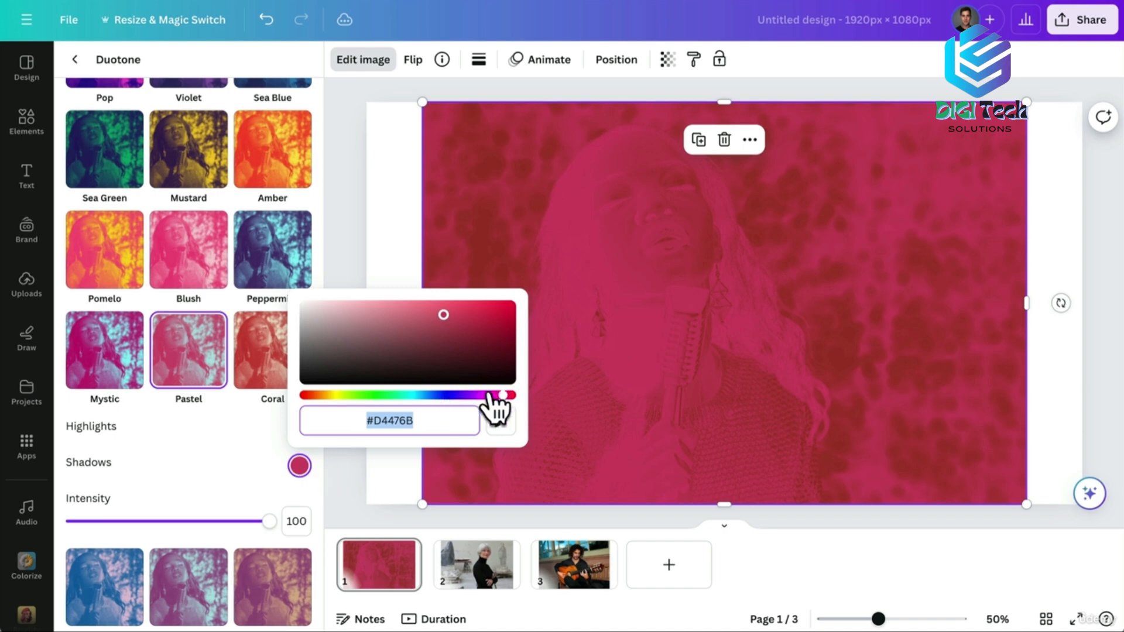
left_click_drag(443, 317, 320, 382)
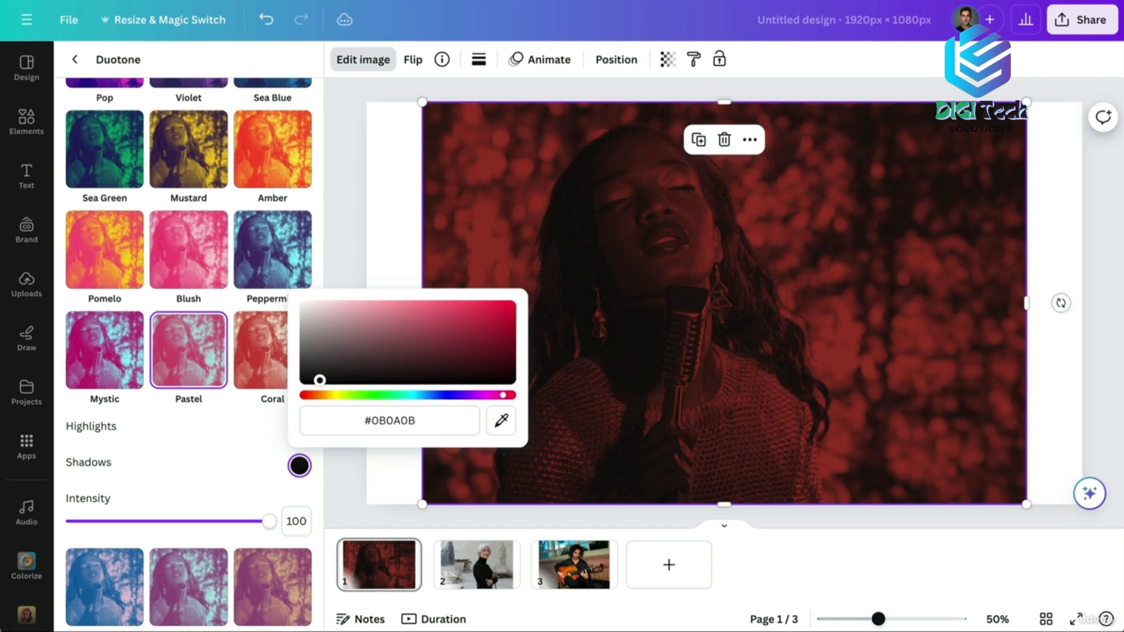
left_click(199, 458)
left_click_drag(269, 521, 216, 521)
Change the Duotone highlight colour to purple #7270E6 and deselect the photo.
left_click(299, 429)
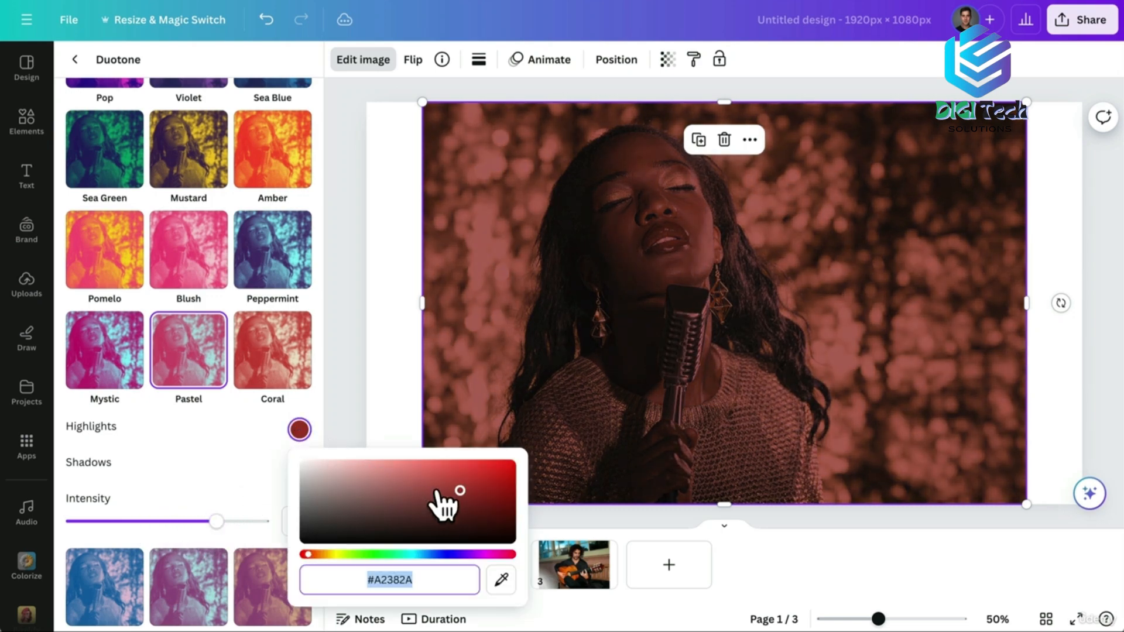
left_click(444, 553)
left_click(444, 479)
mouse_move(443, 479)
left_mouse_down()
mouse_move(389, 469)
mouse_move(412, 468)
left_mouse_up()
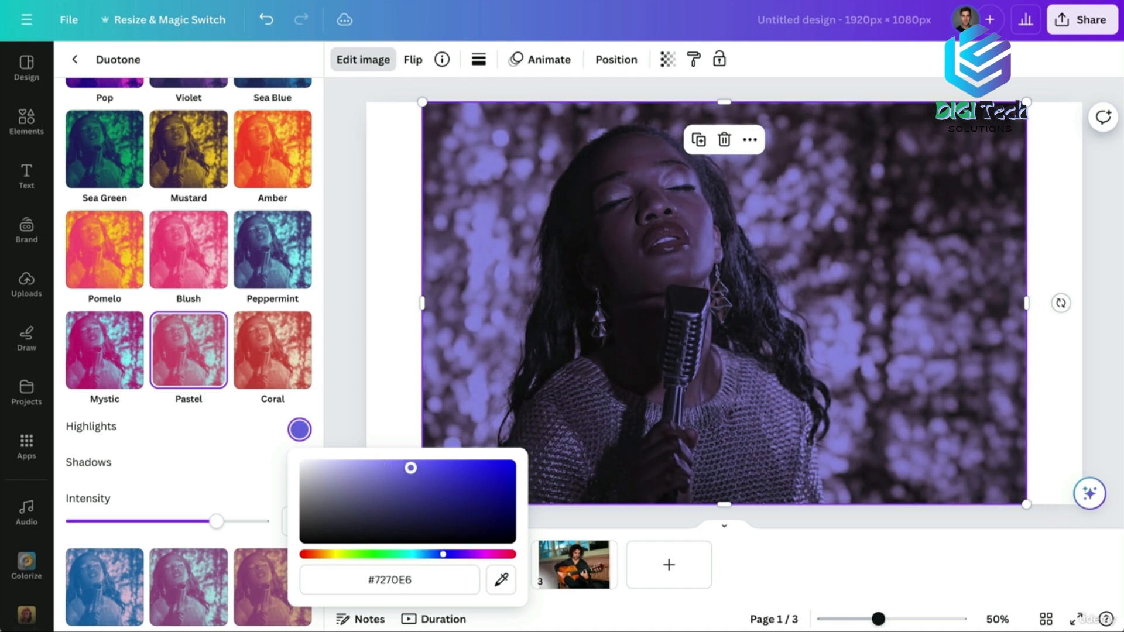
left_click(382, 412)
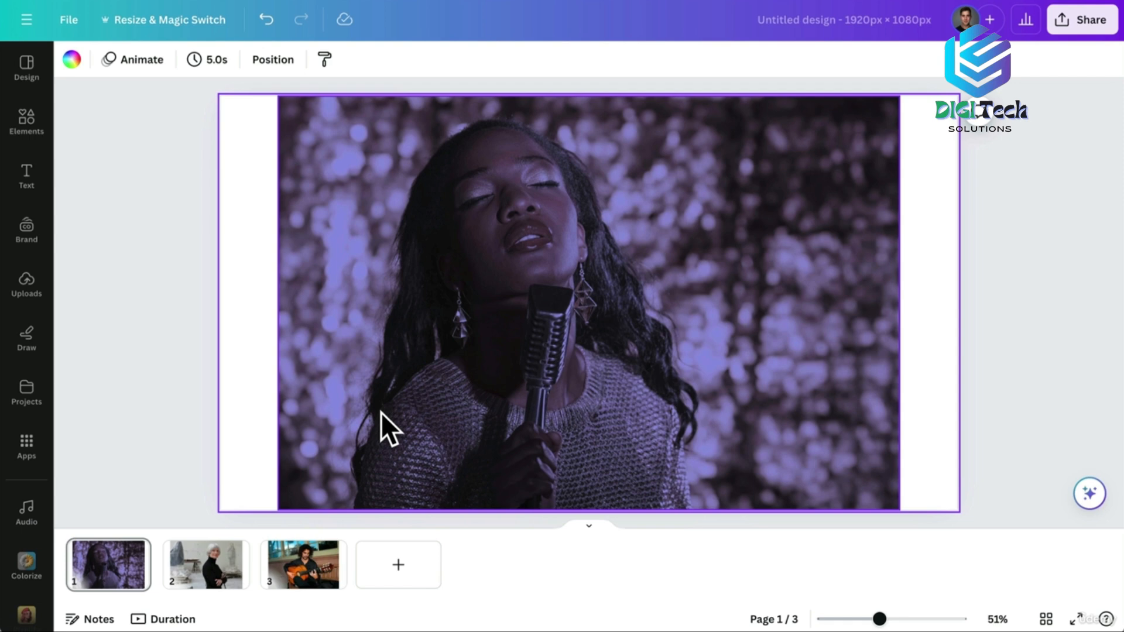
On page 2, try duotone presets on the woman's portrait and settle on Mint Choc.
left_click(208, 565)
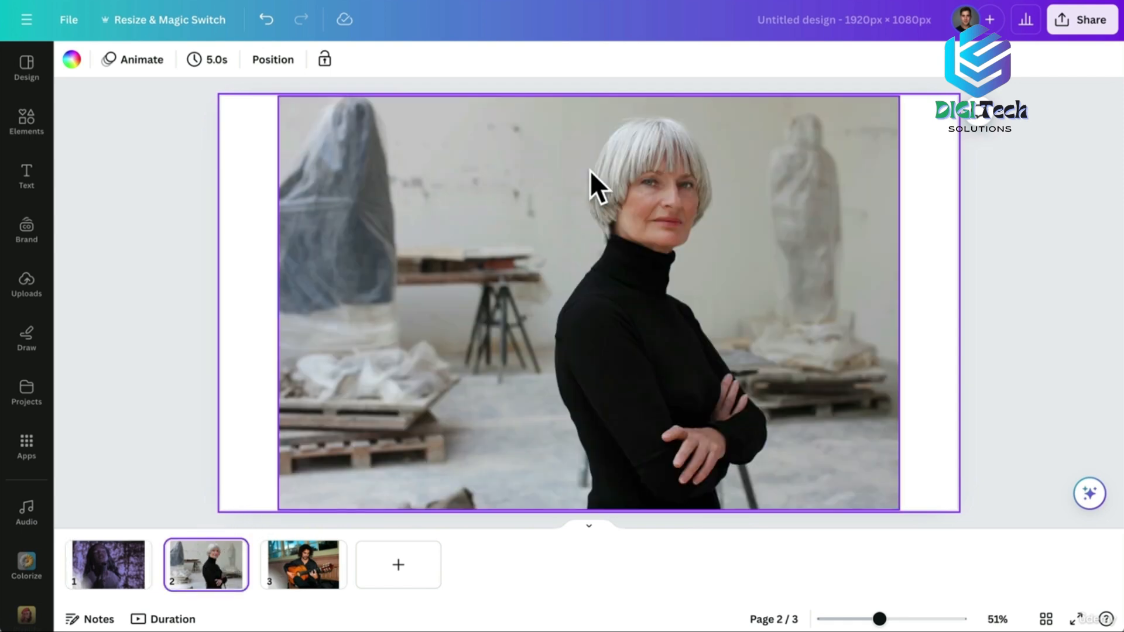
left_click(384, 248)
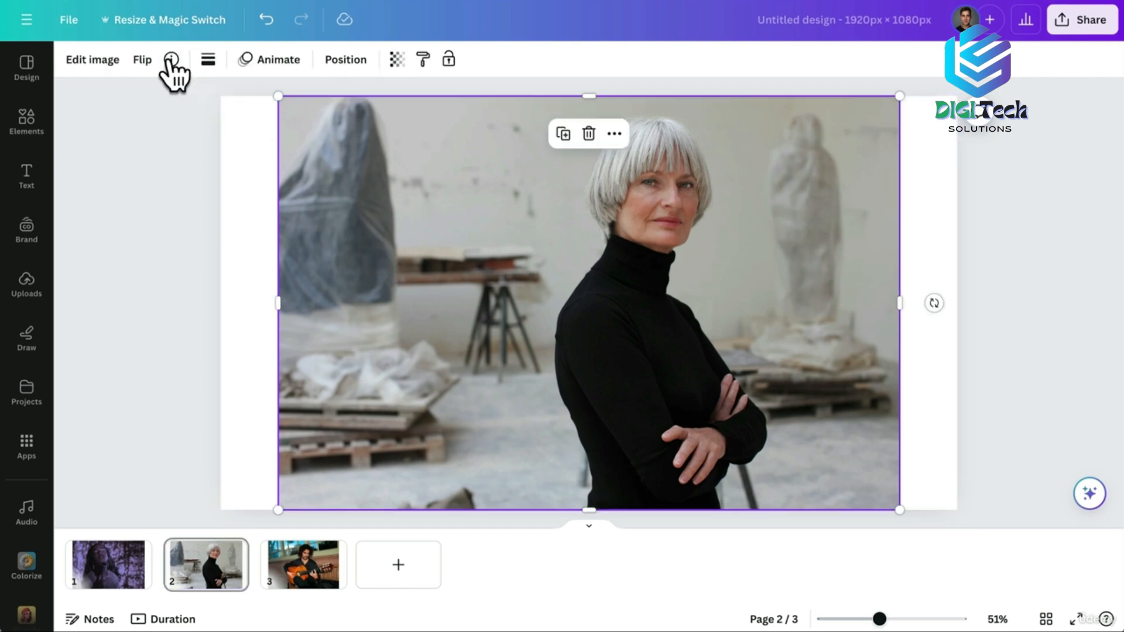
left_click(81, 59)
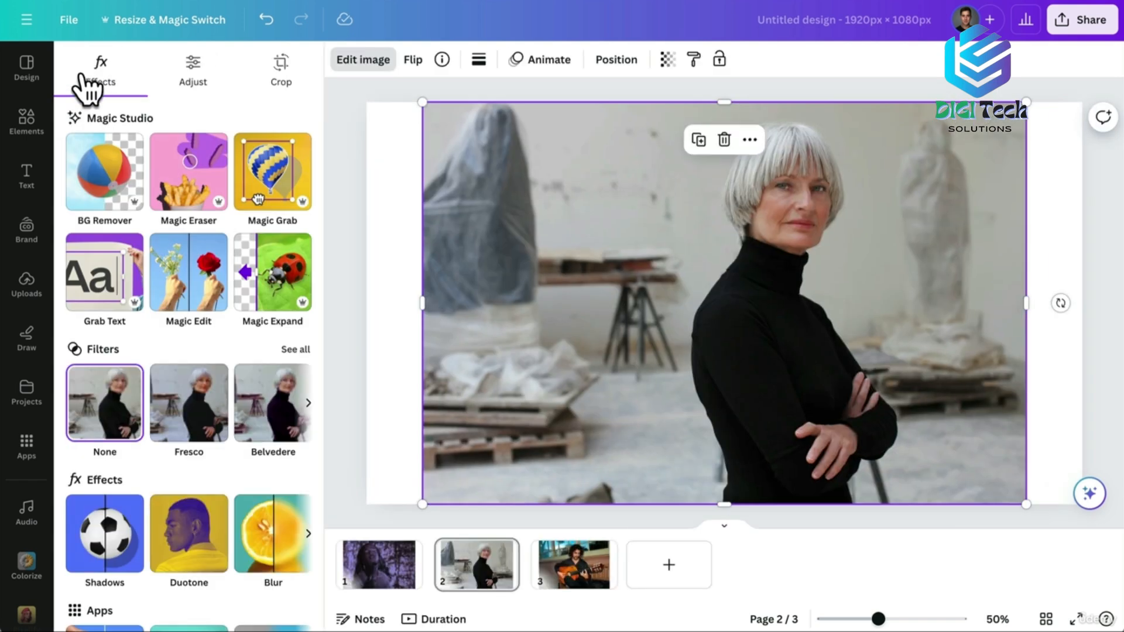
left_click(186, 530)
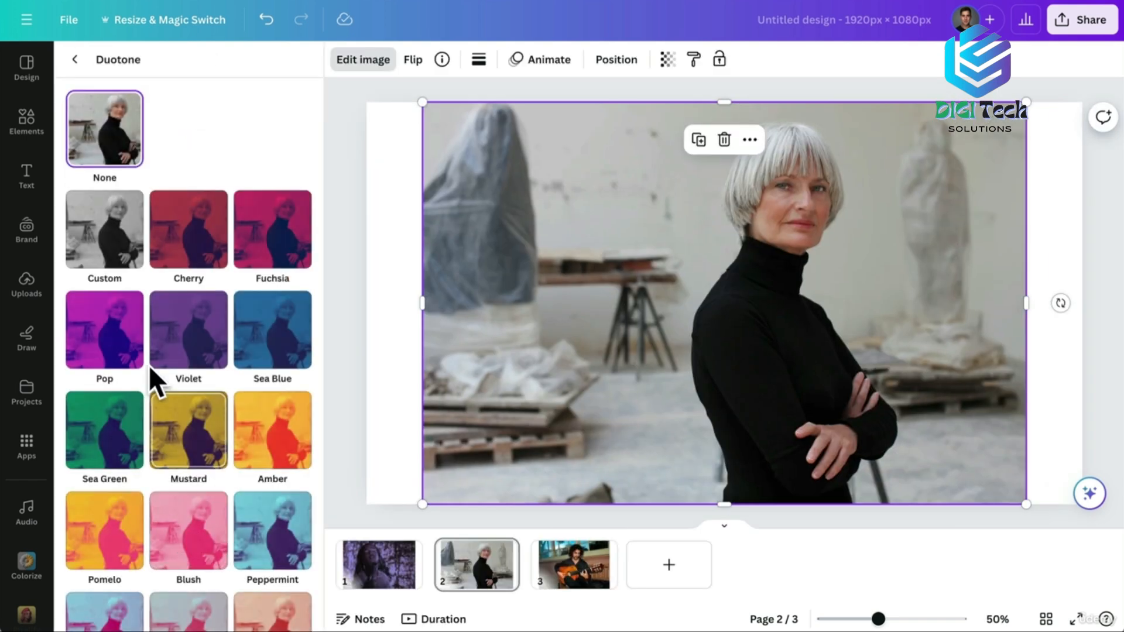
left_click(195, 422)
scroll(197, 428, "down", 5)
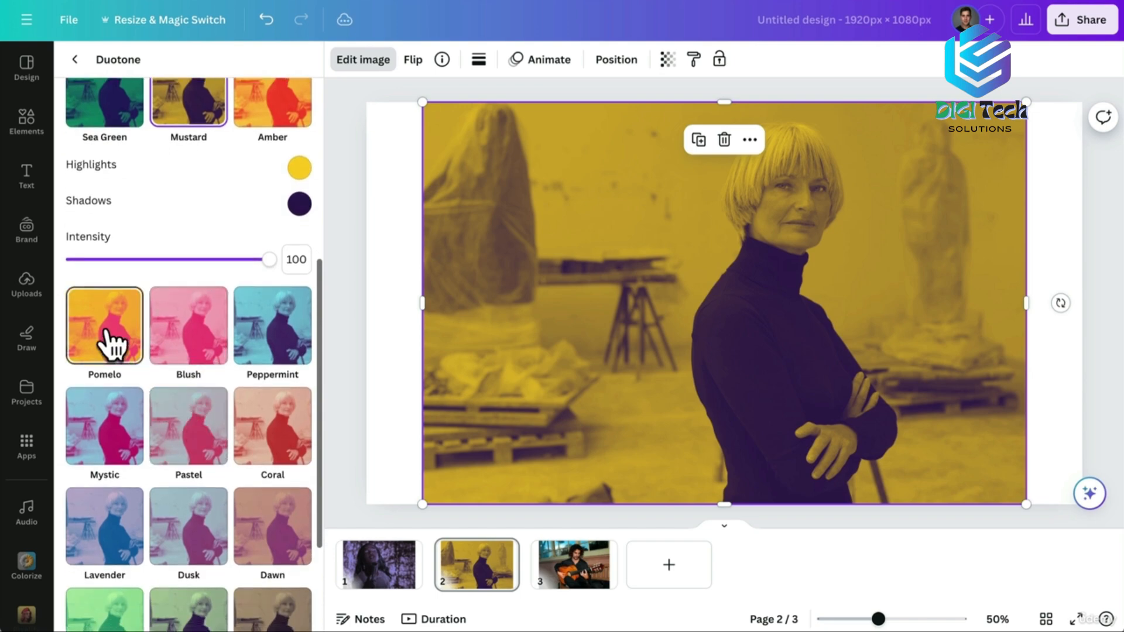
left_click(108, 339)
left_click(195, 420)
scroll(194, 421, "down", 3)
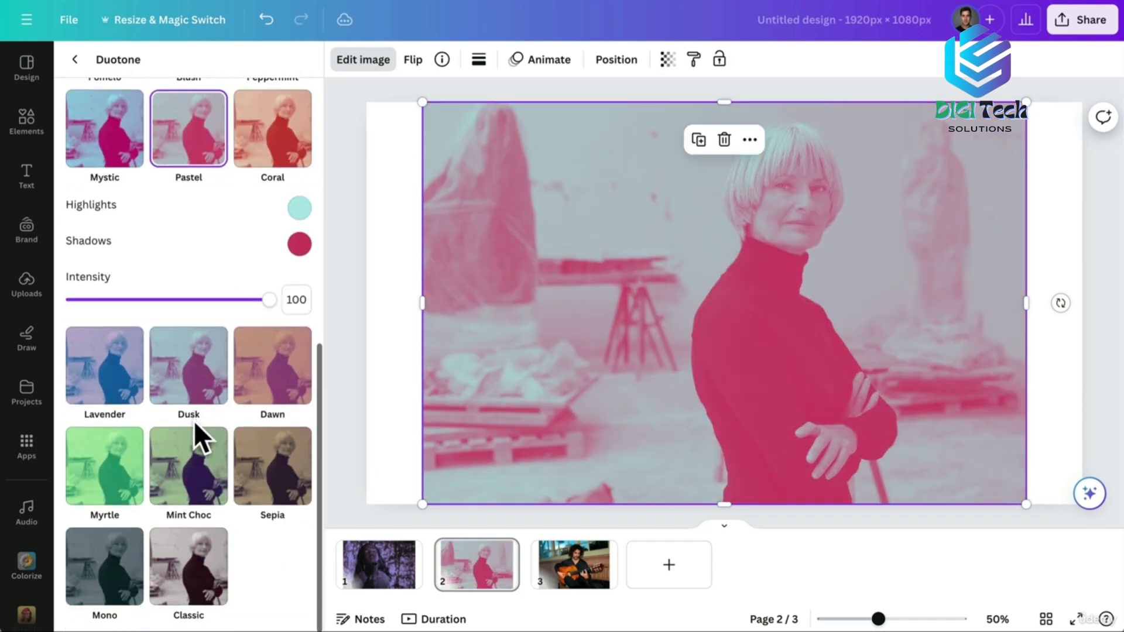
left_click(195, 460)
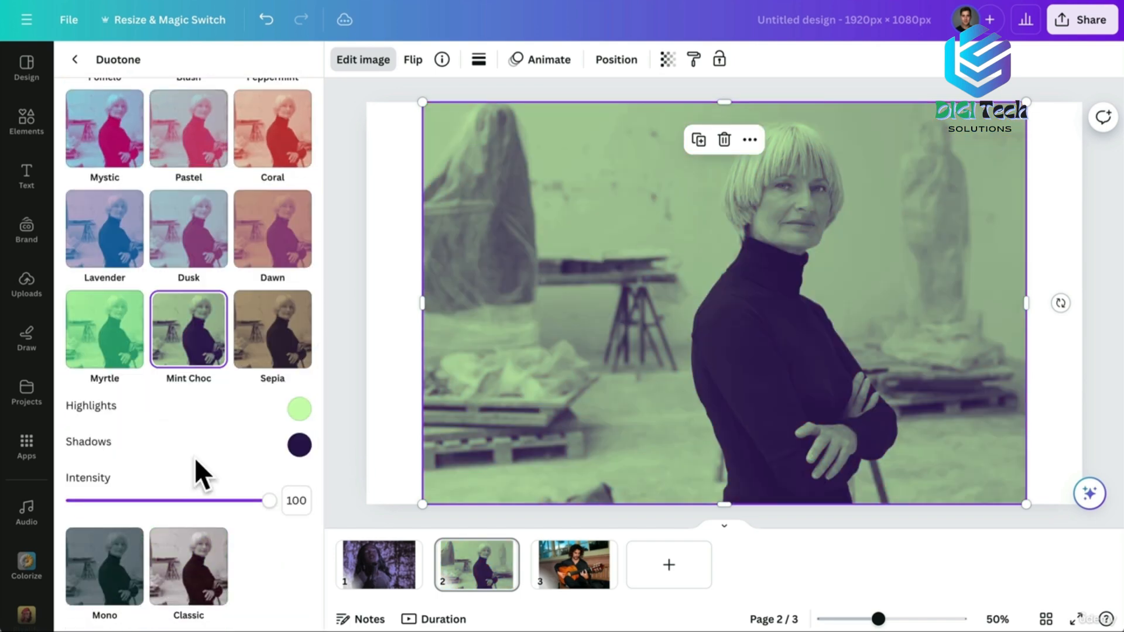
Change the Mint Choc highlight colour to pale yellow #F8EF79.
left_click(299, 409)
left_click_drag(361, 533, 333, 534)
left_click_drag(360, 444, 415, 444)
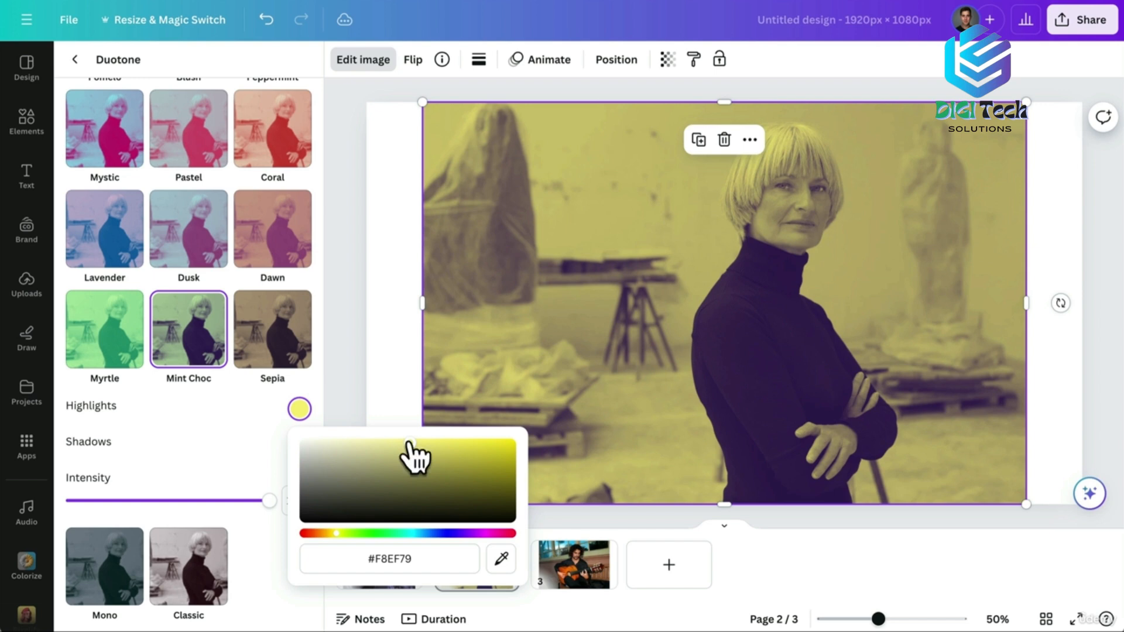
left_click(191, 446)
Sample dark teal #0A2429 shadows from the Mono thumbnail, lower intensity to 80, then show page 3.
left_click(297, 447)
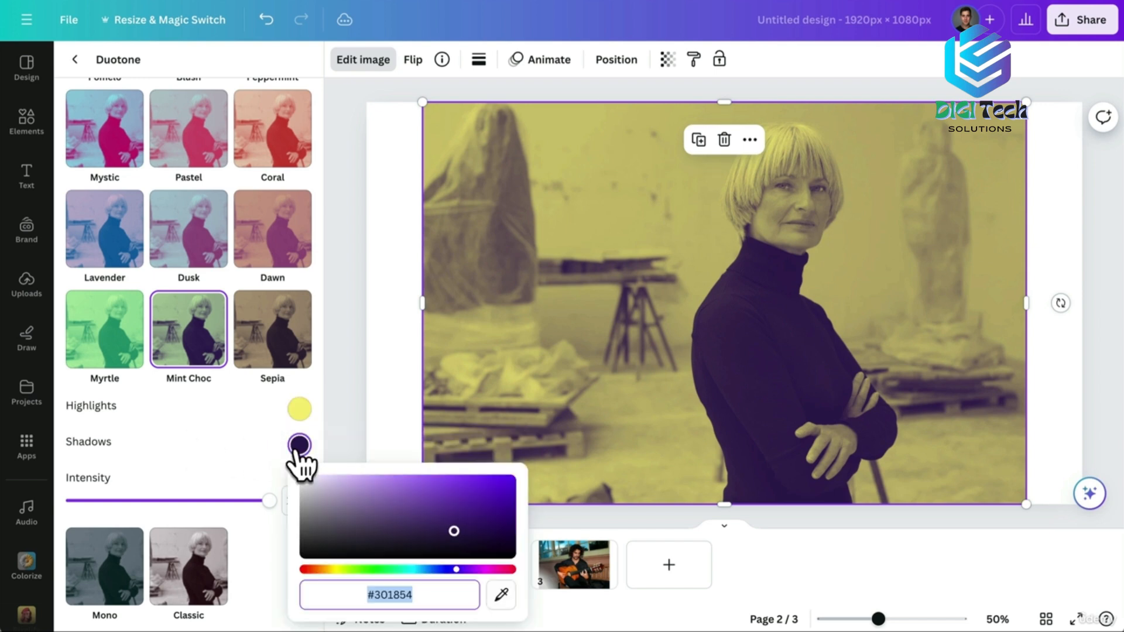
left_click_drag(453, 526, 482, 522)
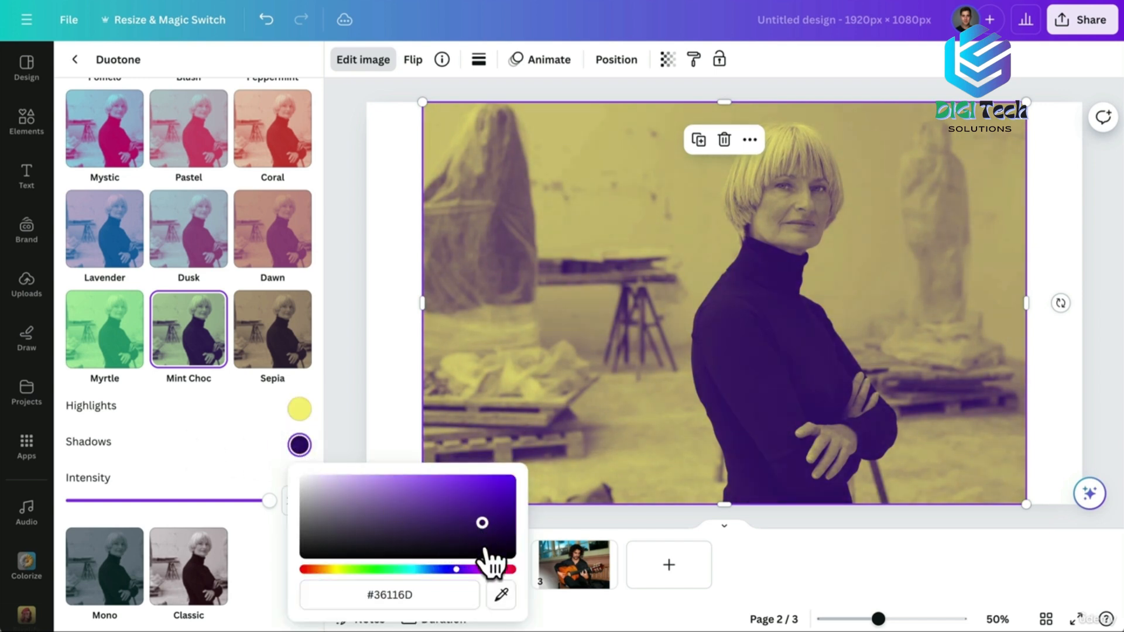
left_click(500, 597)
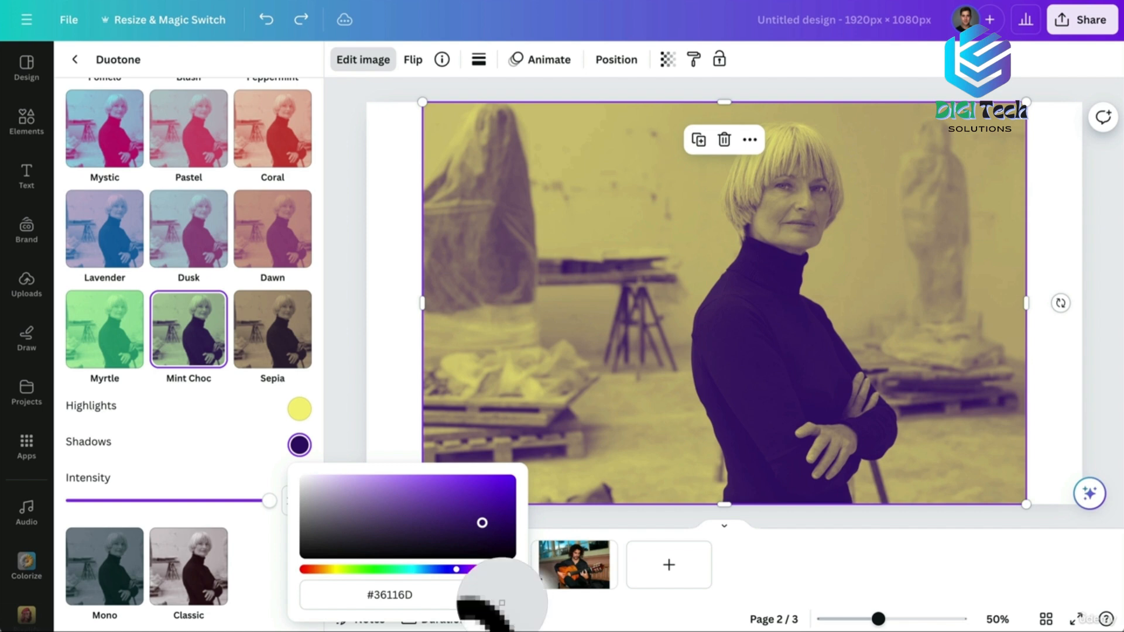
left_click(110, 561)
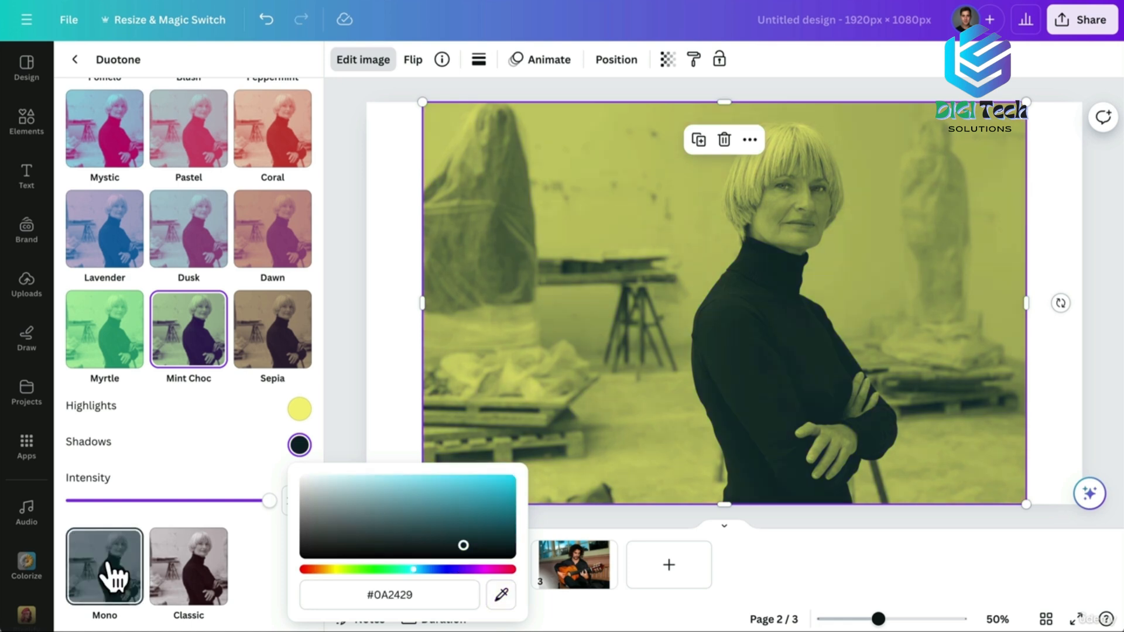
left_click(244, 484)
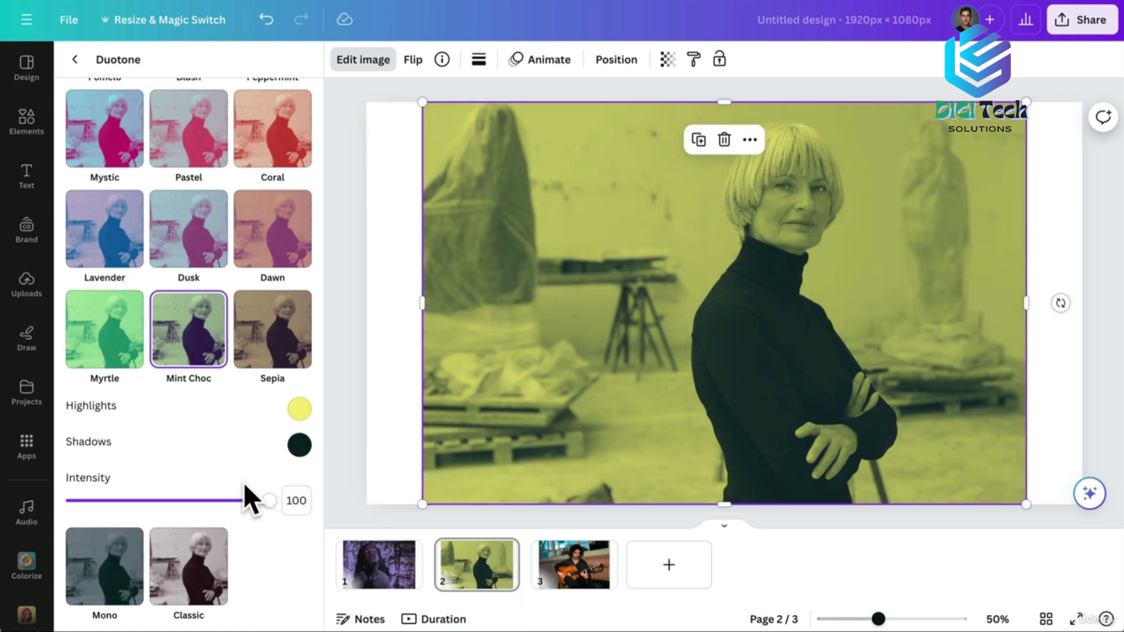
left_click_drag(270, 501, 228, 500)
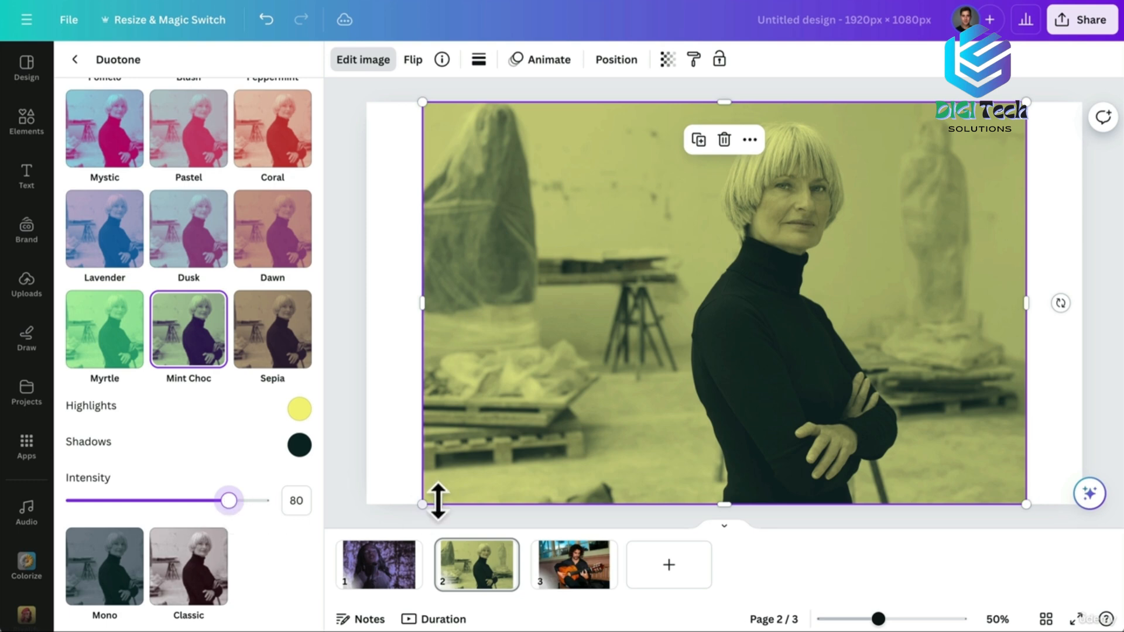
left_click(566, 559)
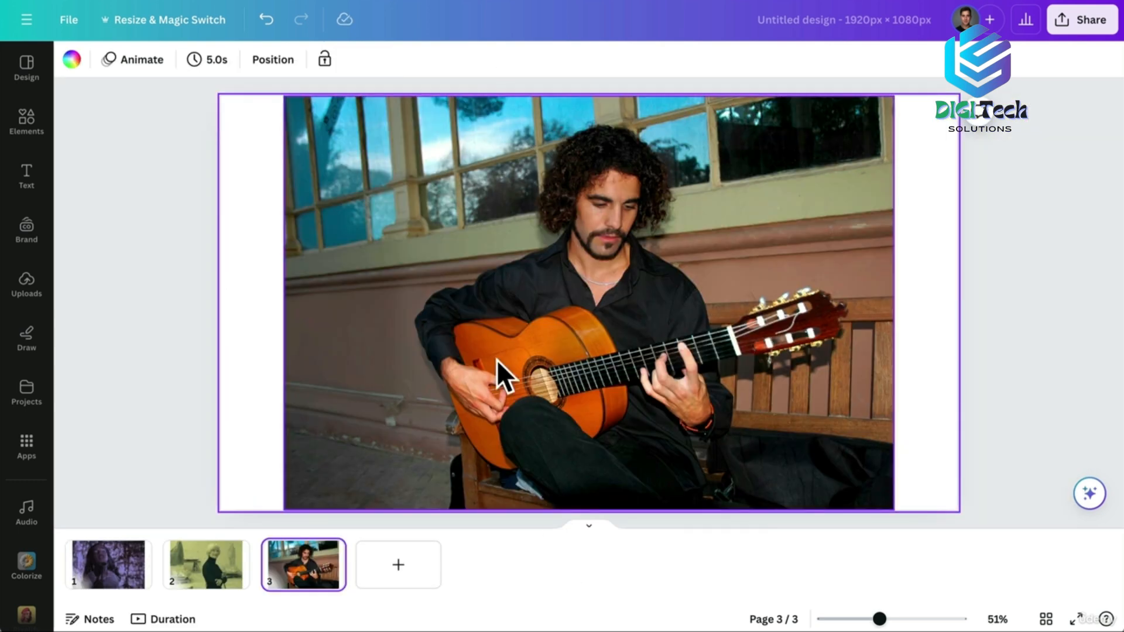
Apply the Dusk duotone to the guitarist photo.
left_click(441, 254)
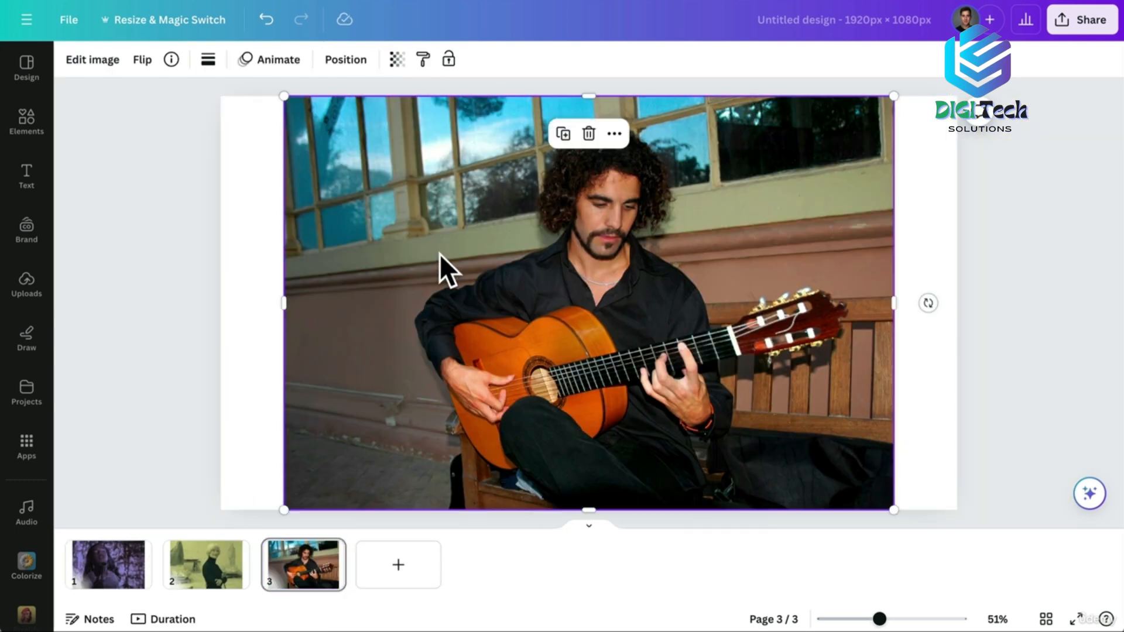
left_click(93, 61)
left_click(189, 536)
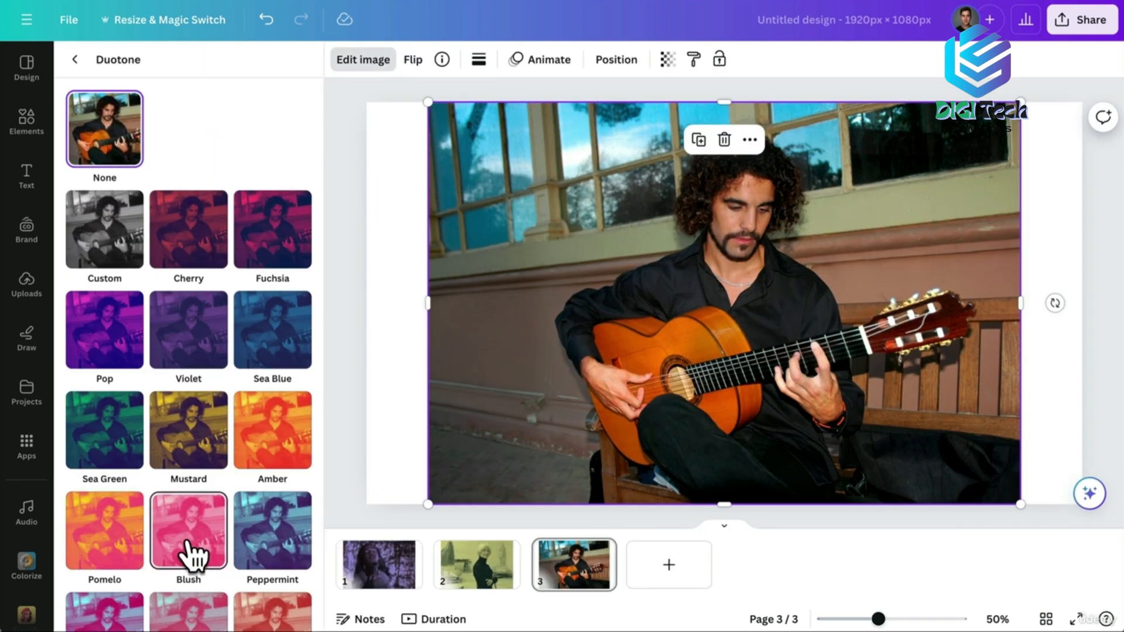
scroll(182, 477, "down", 5)
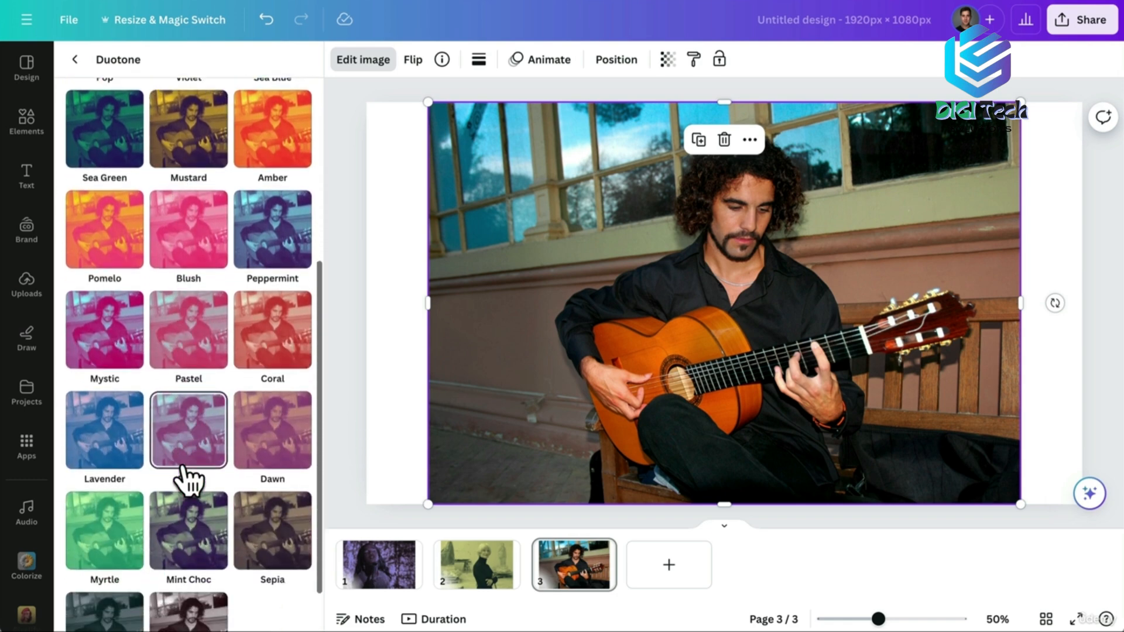
scroll(188, 480, "down", 2)
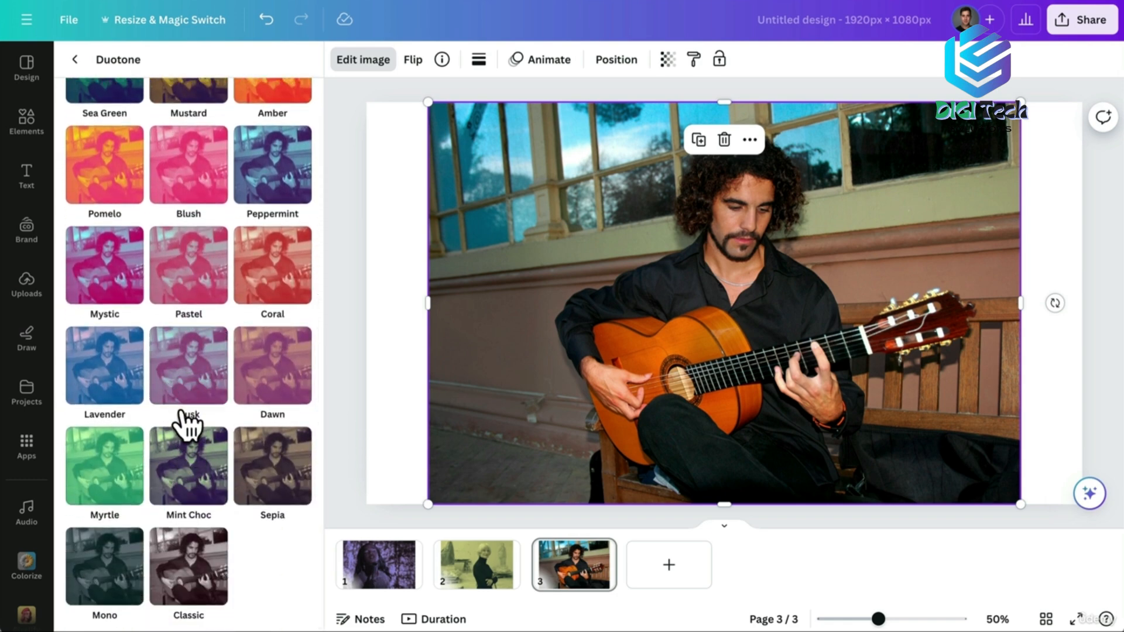
left_click(196, 376)
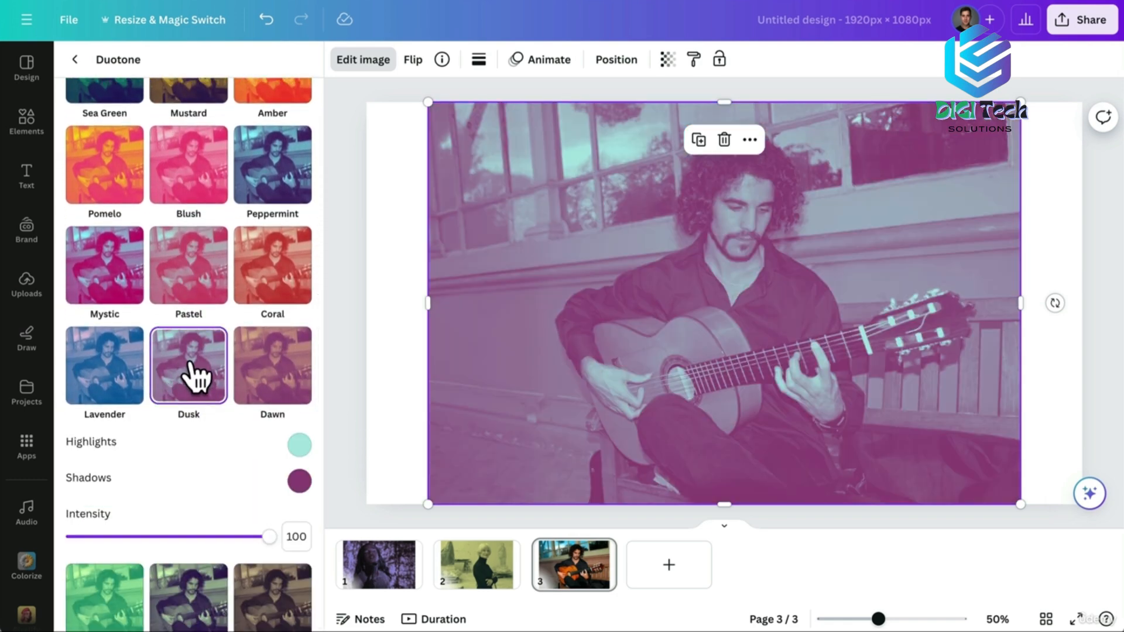
Set Dusk highlights to pale teal, shadows to deep plum, and intensity to about 70.
left_click(299, 446)
mouse_move(364, 494)
left_mouse_down()
mouse_move(338, 504)
mouse_move(442, 517)
mouse_move(404, 539)
mouse_move(411, 555)
mouse_move(441, 554)
mouse_move(459, 524)
mouse_move(391, 509)
mouse_move(348, 481)
left_mouse_up()
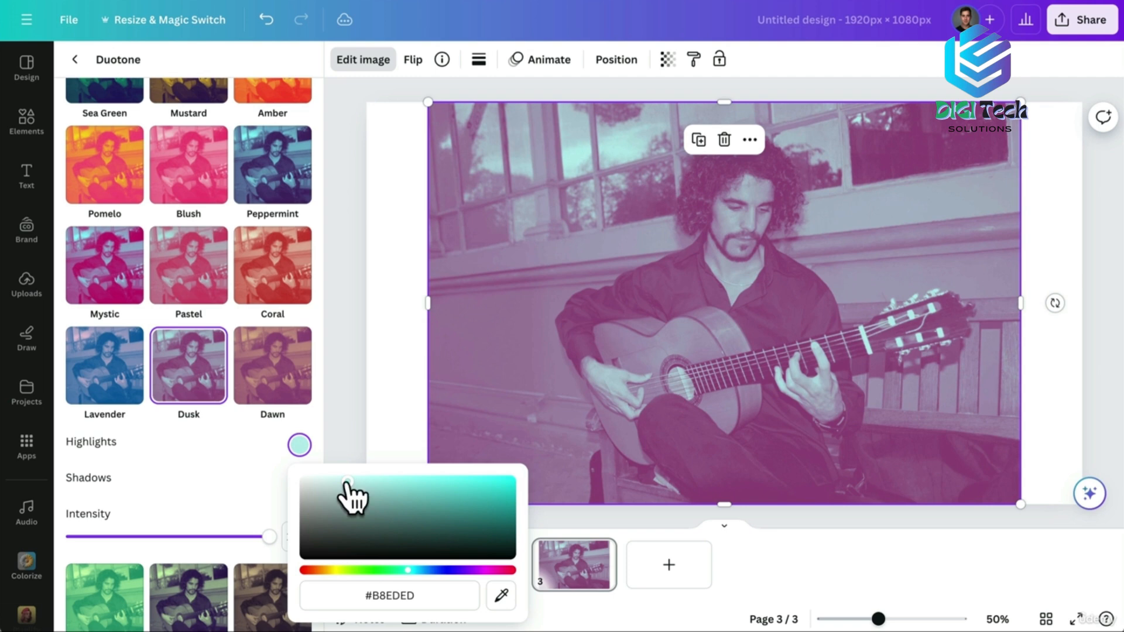
left_click(232, 446)
left_click(301, 488)
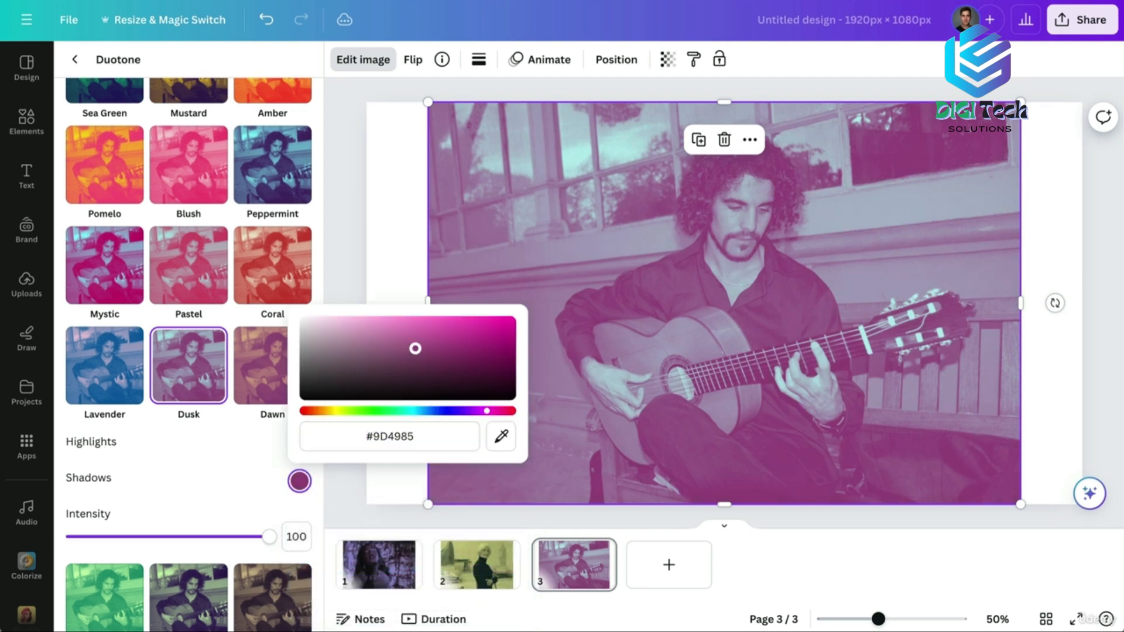
left_click_drag(413, 351, 419, 376)
left_click(253, 494)
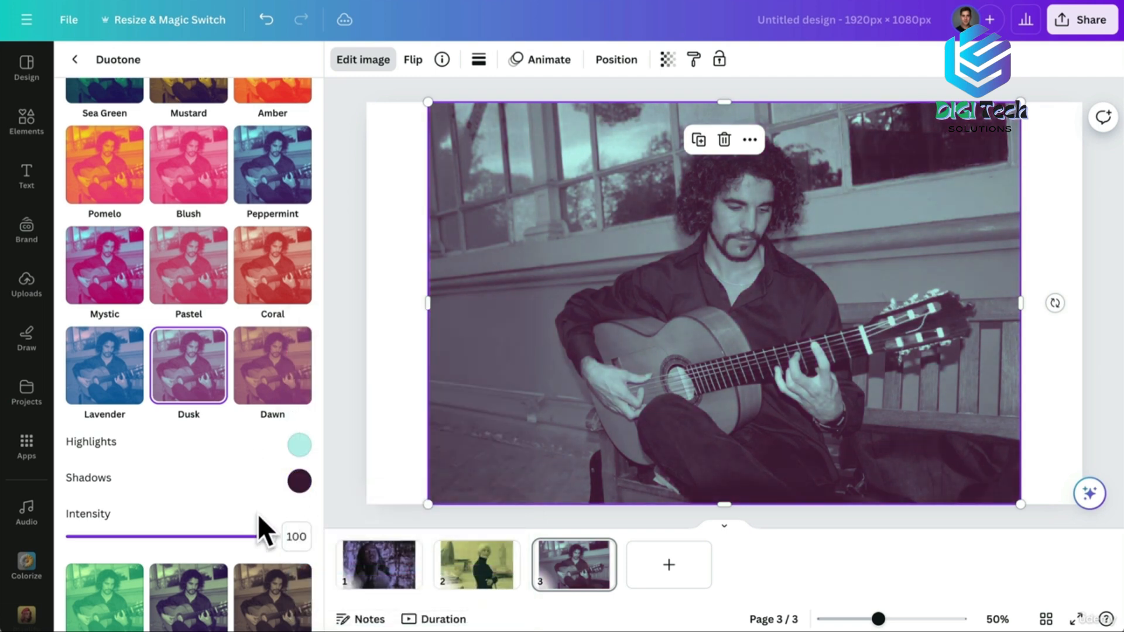
left_click_drag(269, 536, 61, 541)
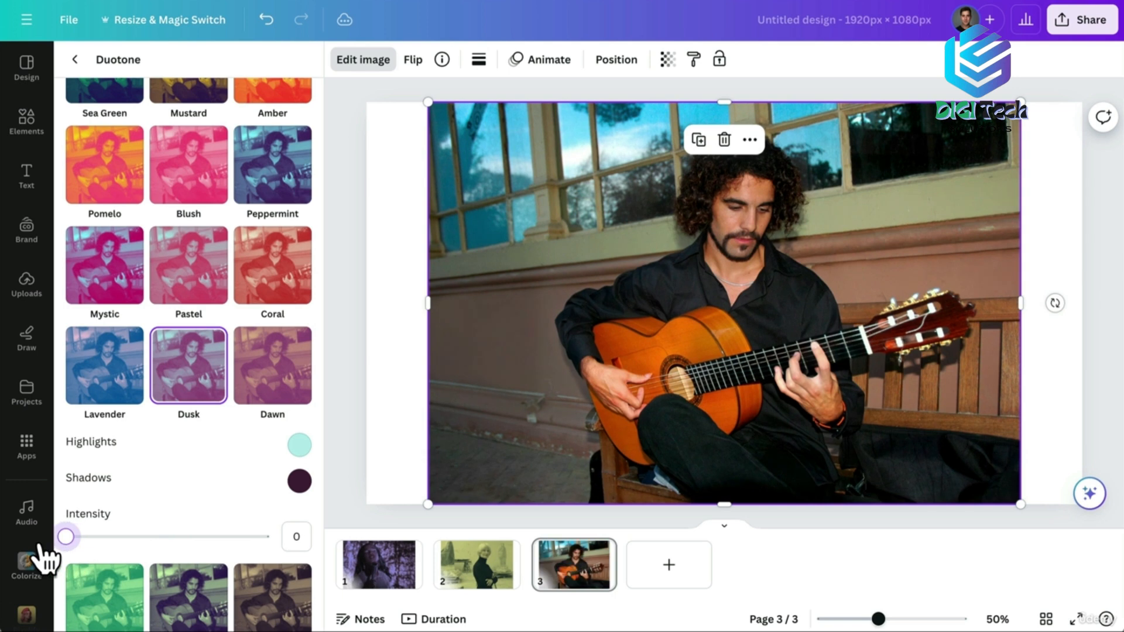
left_click_drag(53, 546, 206, 546)
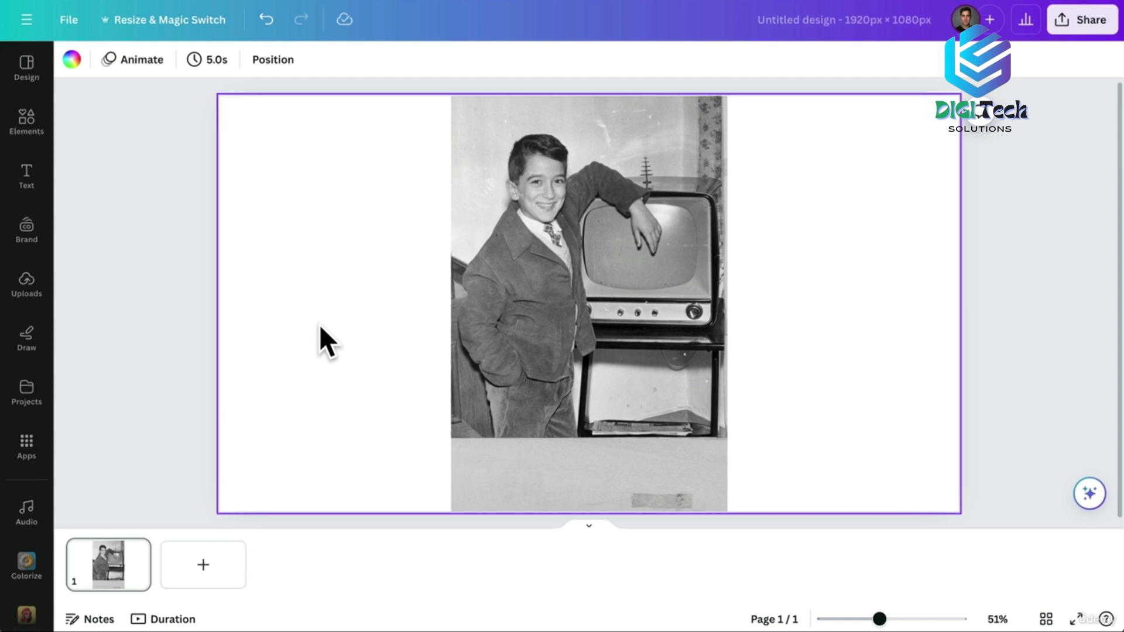
Open Image Upscaler on the black-and-white photo of the boy with the television.
left_click_drag(879, 619, 901, 619)
scroll(806, 339, "up", 3)
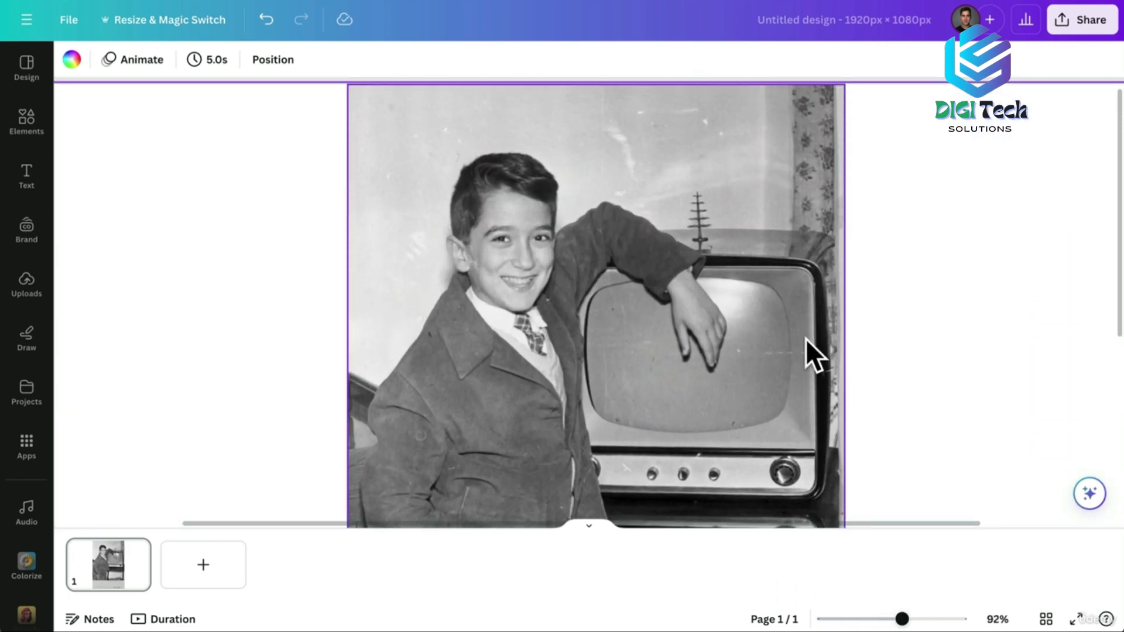
left_click(419, 168)
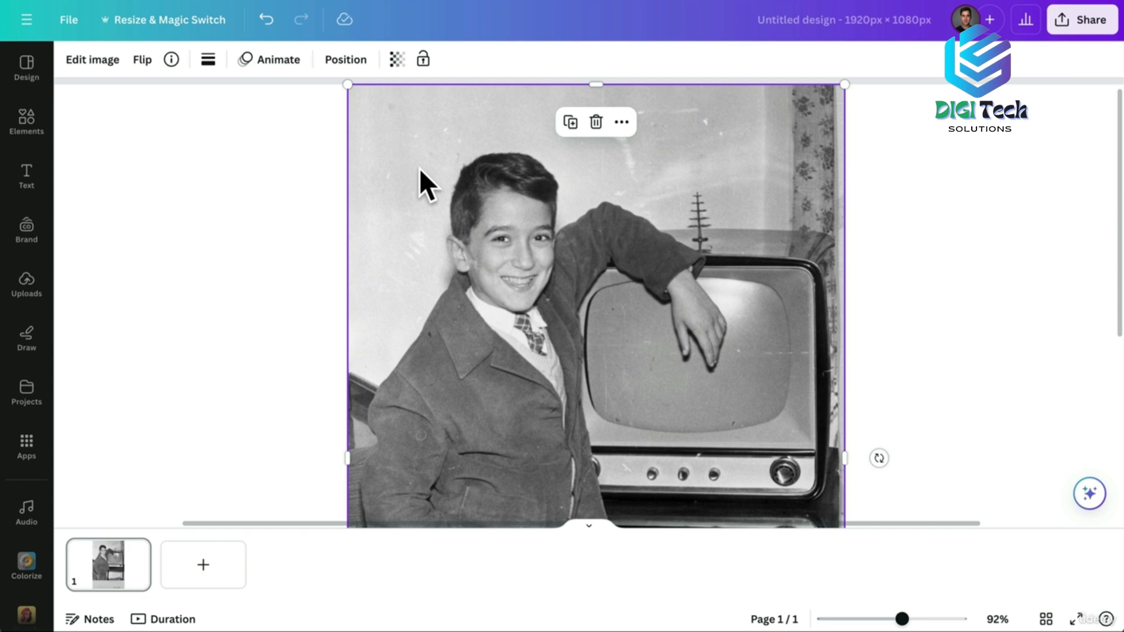
left_click(92, 59)
scroll(186, 431, "down", 2)
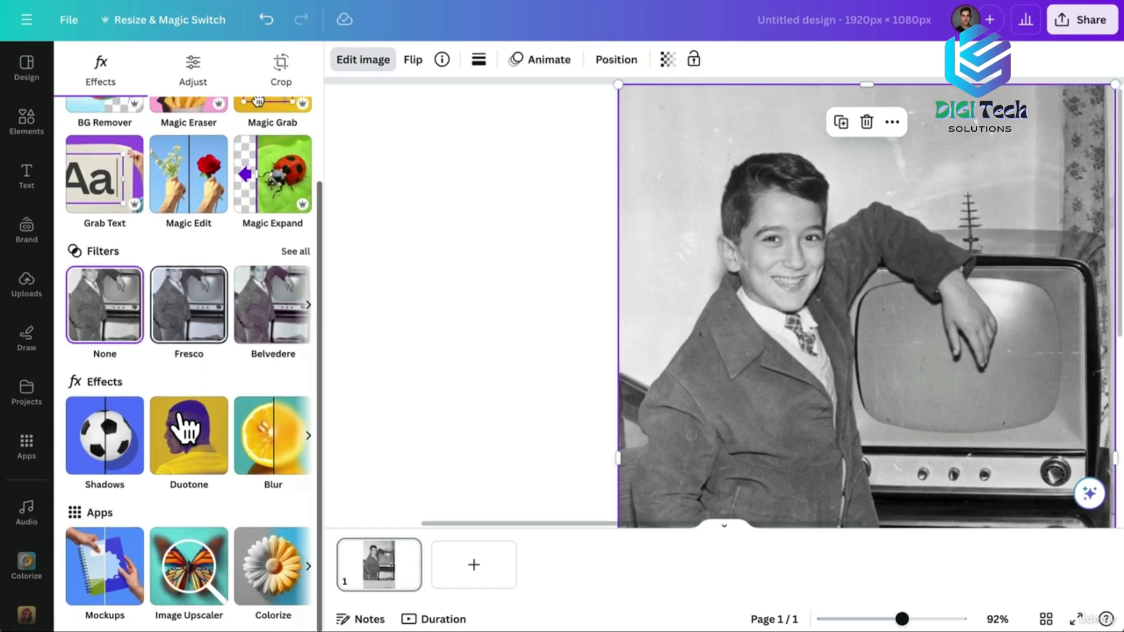
left_click(204, 572)
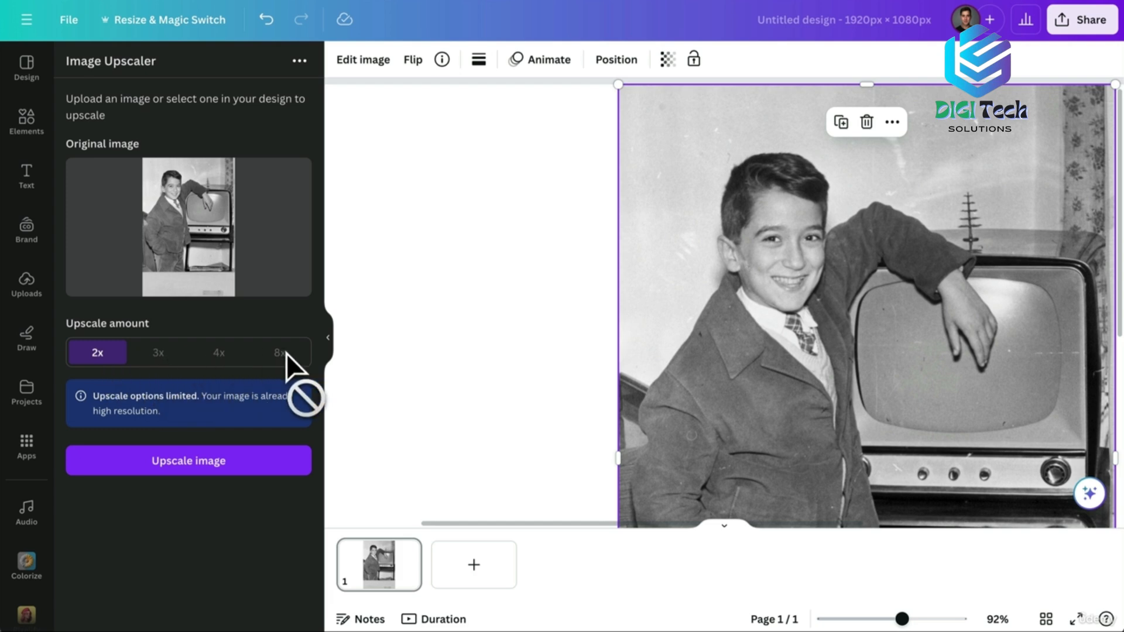
Upscale the boy's photo 2x and replace the original with the enhanced version.
left_click(181, 477)
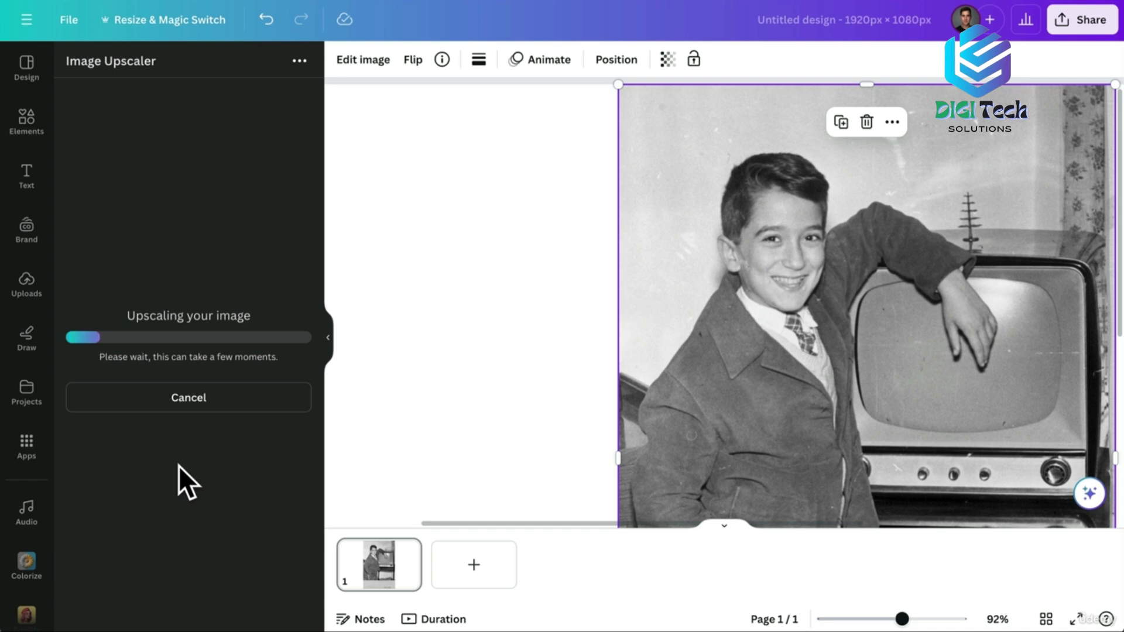
left_click_drag(186, 225, 165, 242)
left_click(194, 397)
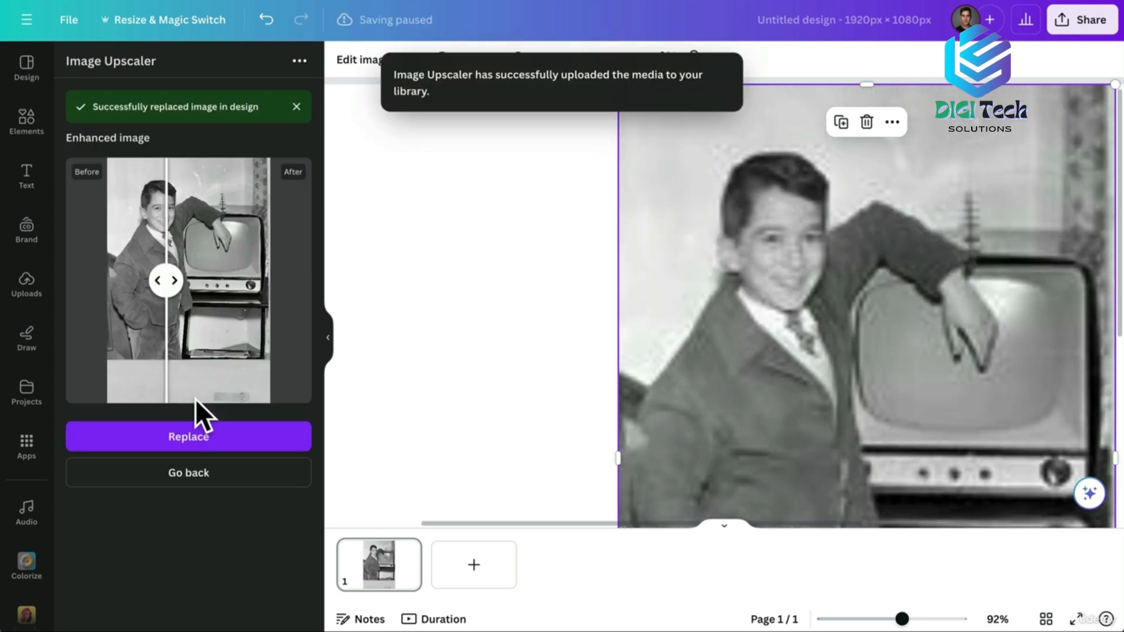
left_click_drag(901, 620, 925, 619)
scroll(940, 244, "right", 2)
scroll(940, 244, "up", 1)
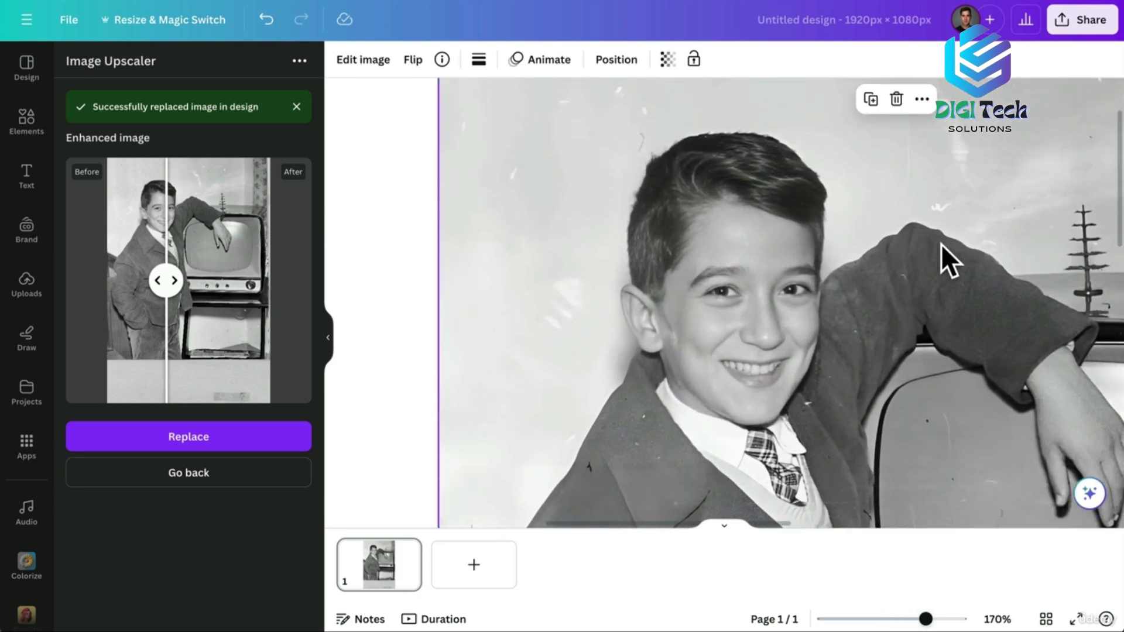
Toggle undo and redo to compare original and upscaled photos, keeping the sharper upscaled one.
left_click(267, 20)
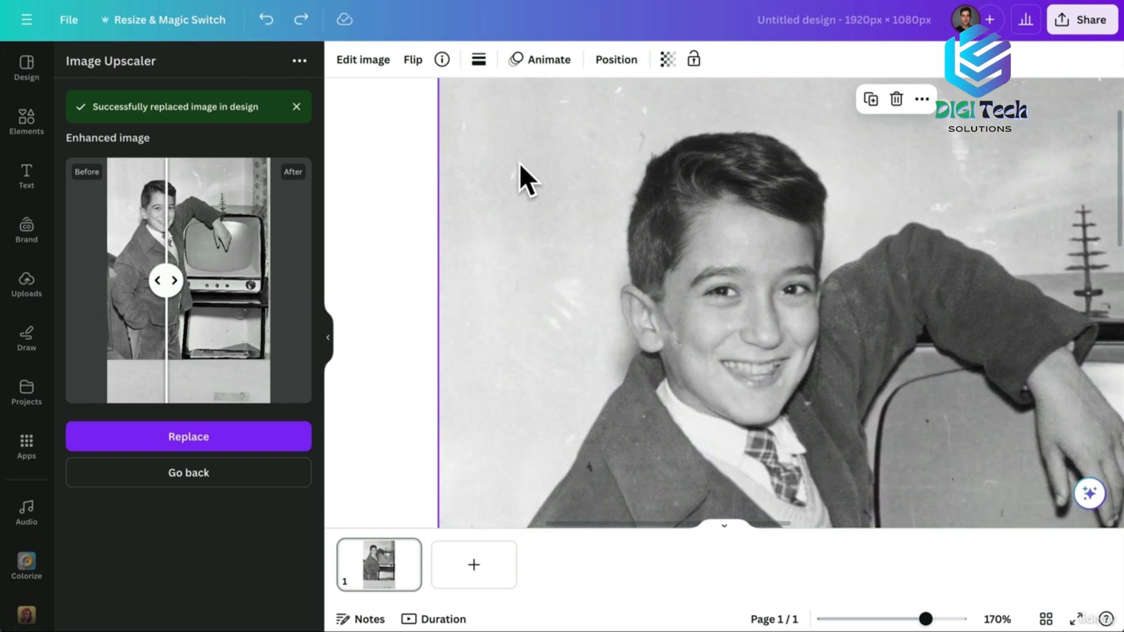
left_click(301, 20)
scroll(655, 314, "down", 5)
scroll(654, 314, "down", 4)
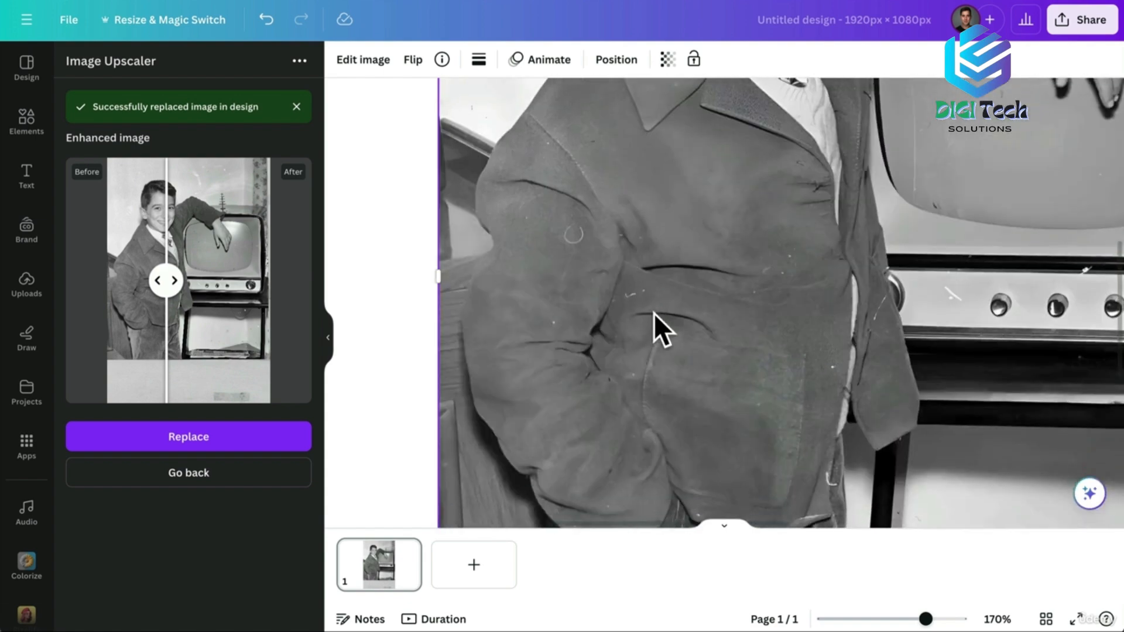
scroll(655, 314, "right", 5)
scroll(654, 314, "up", 5)
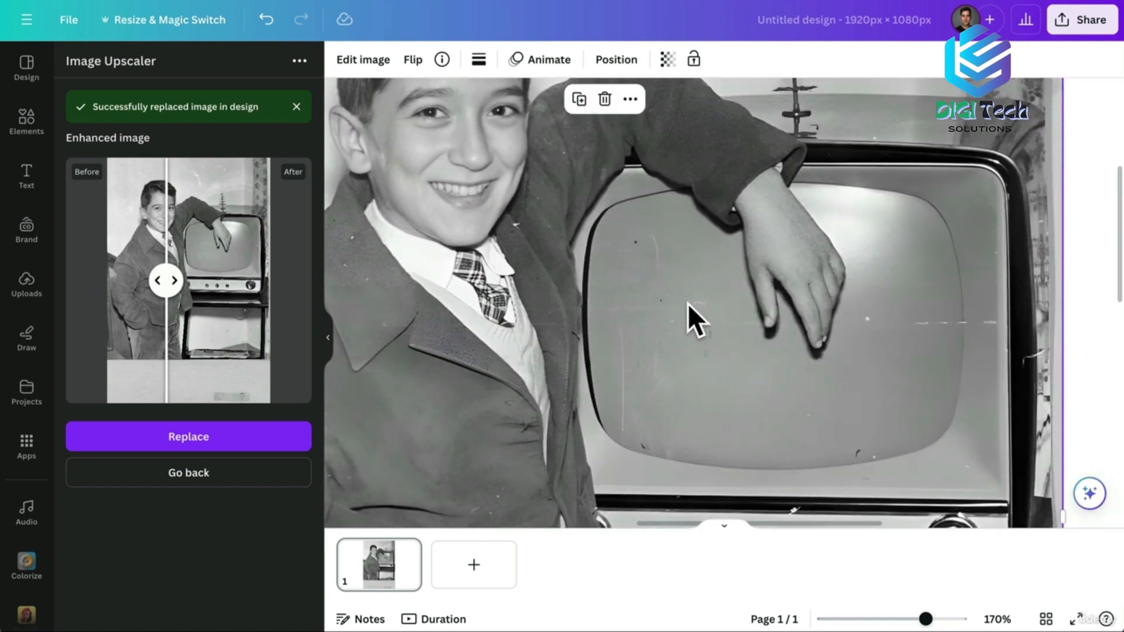
left_click(267, 19)
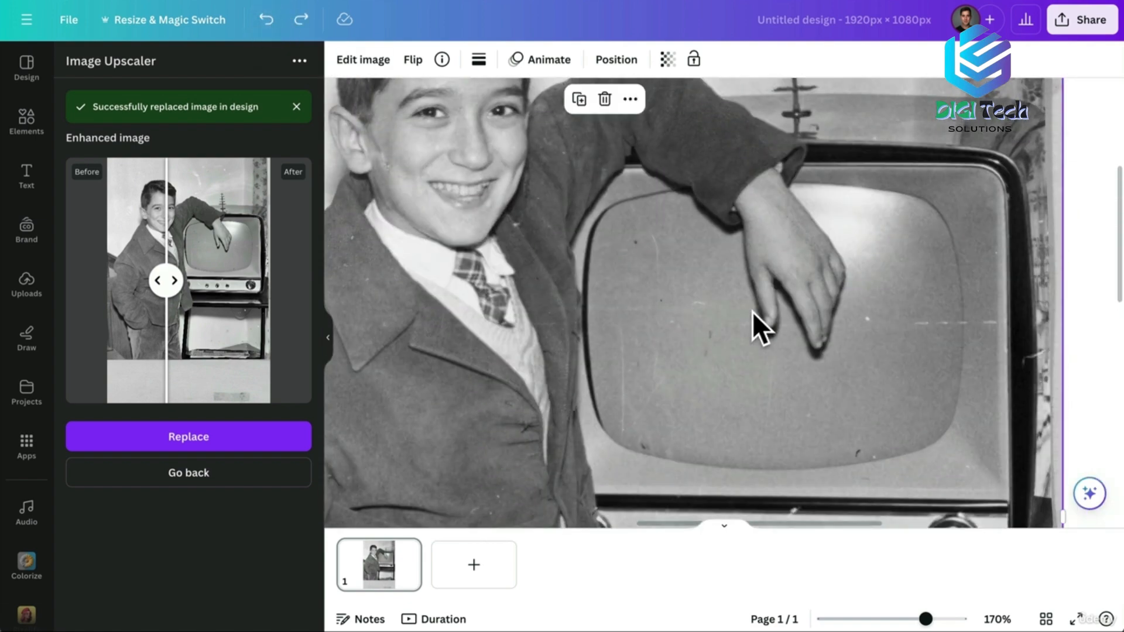
left_click(301, 20)
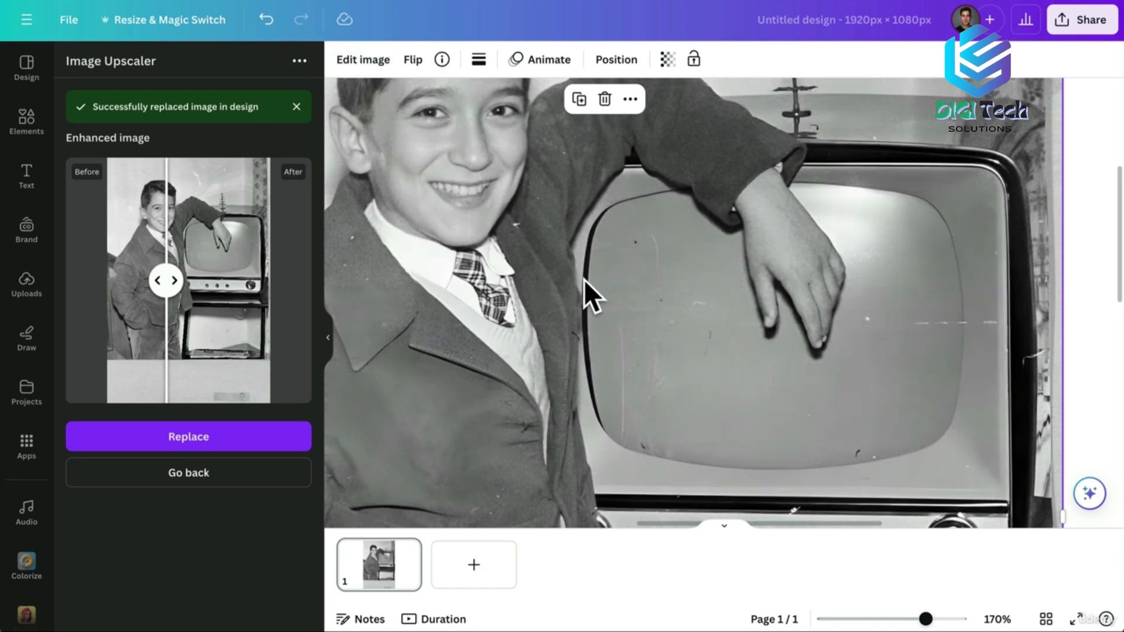
scroll(584, 279, "down", 6)
scroll(584, 280, "left", 4)
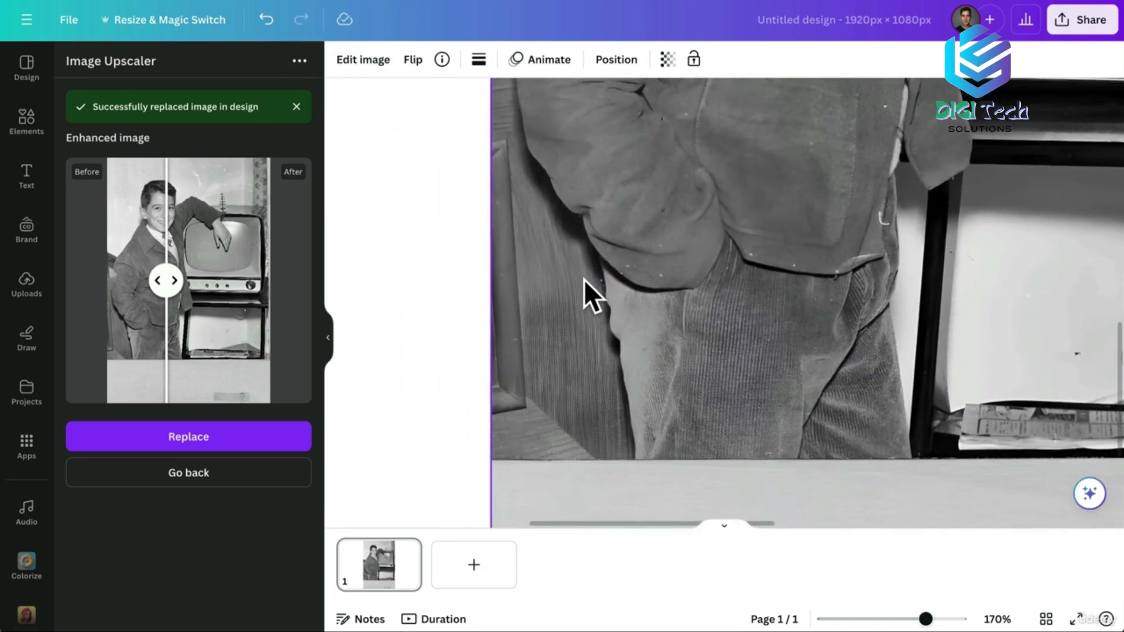
left_click_drag(925, 619, 915, 619)
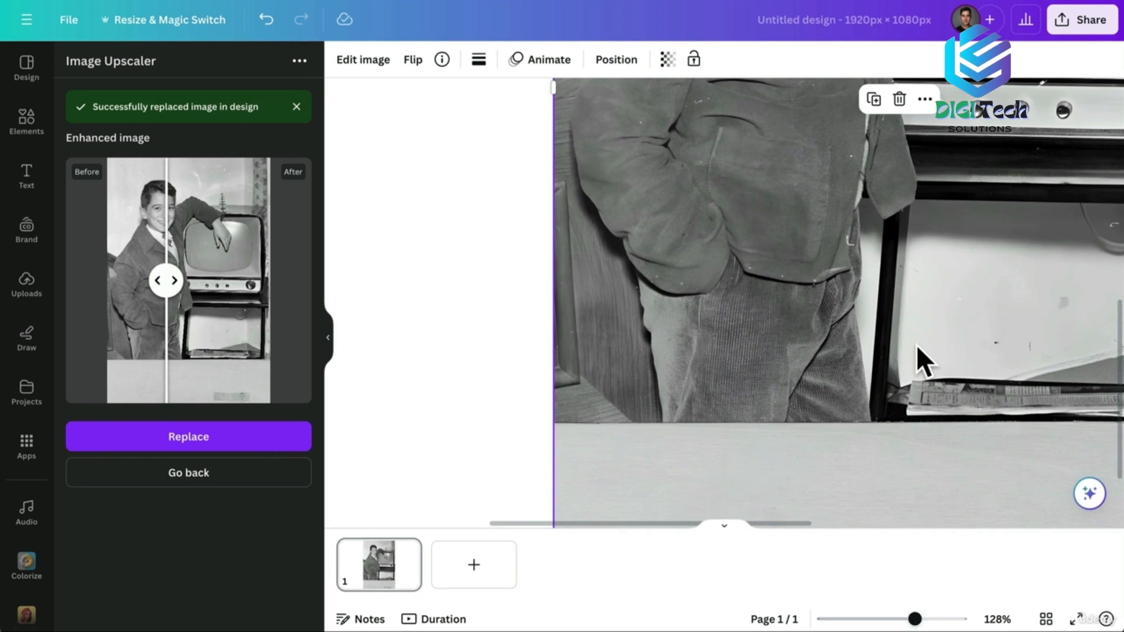
scroll(916, 345, "right", 5)
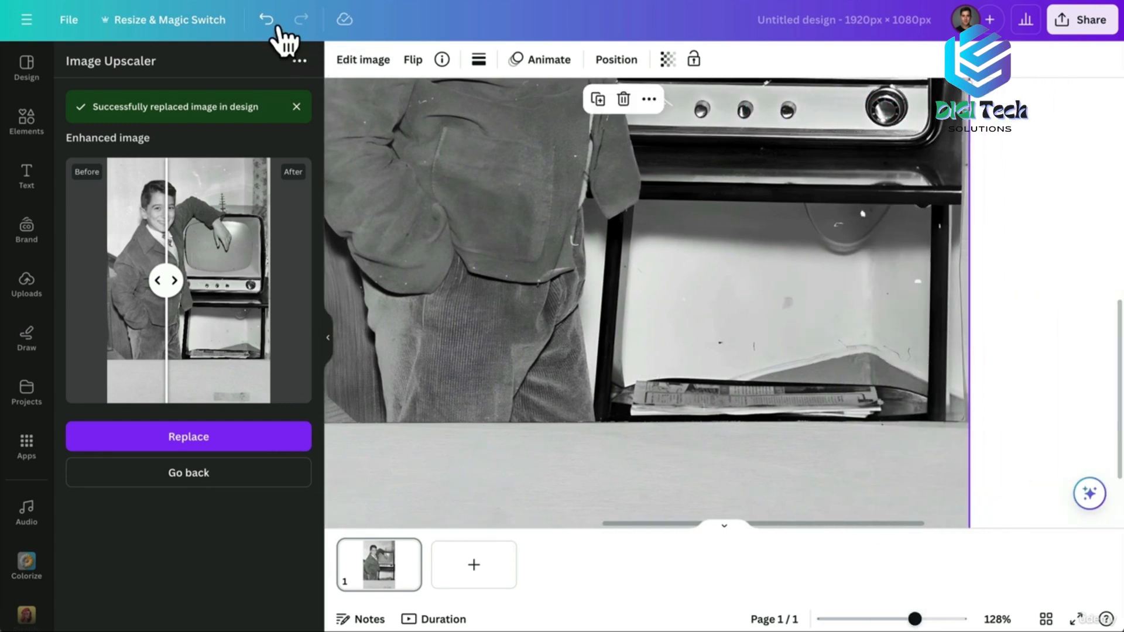
left_click(268, 19)
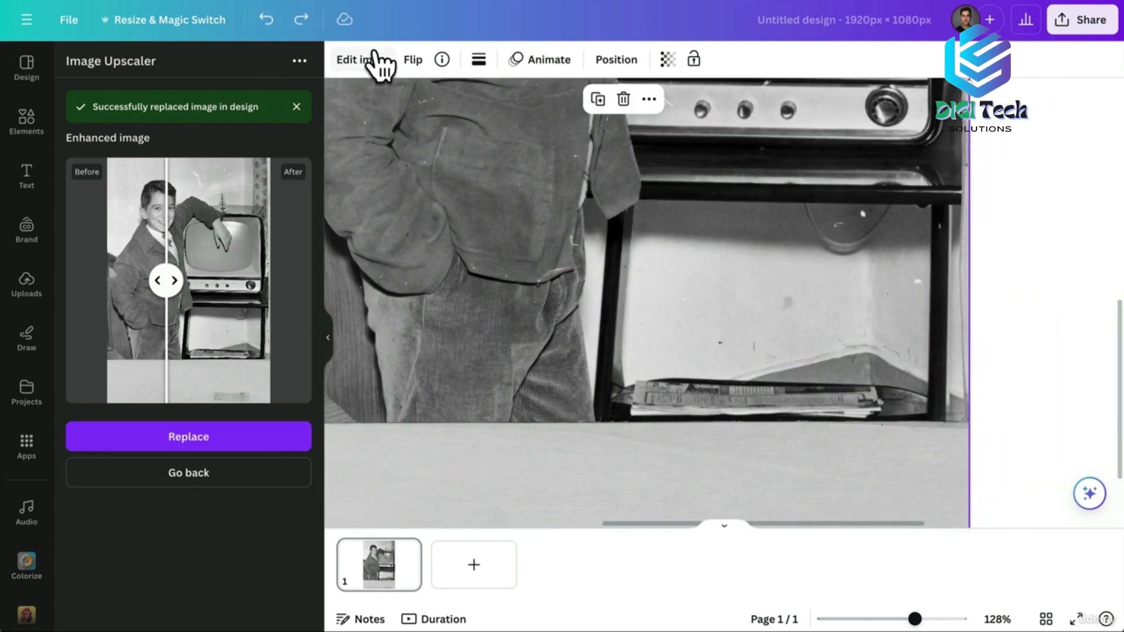
left_click(301, 20)
left_click_drag(915, 619, 879, 619)
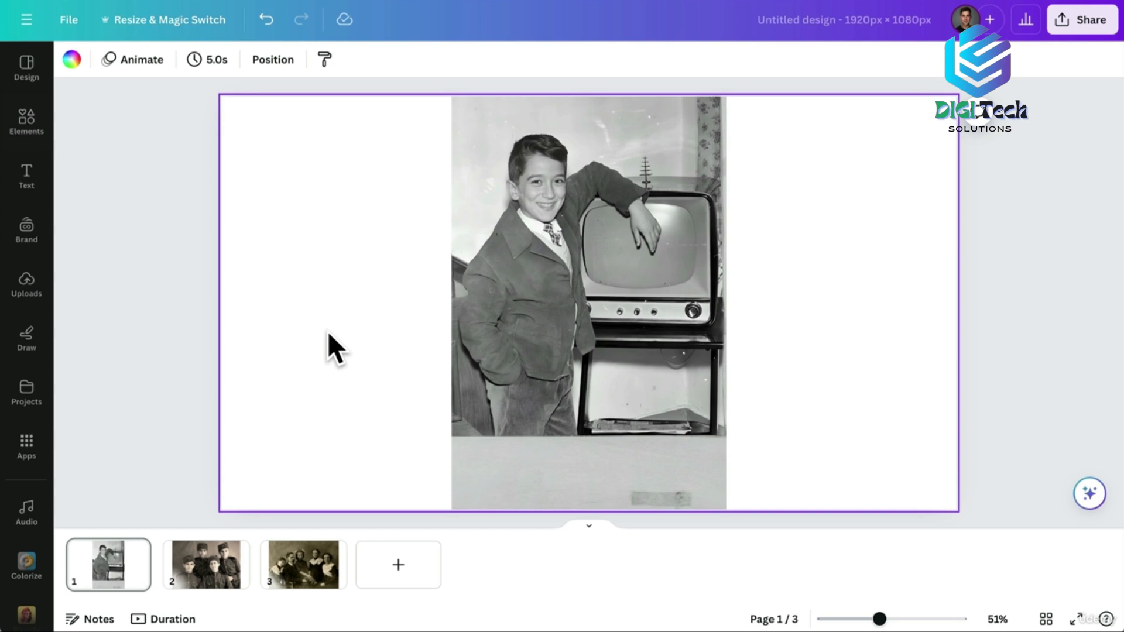
Colorize page 1's boy-and-television photo and replace the black-and-white original.
left_click(584, 247)
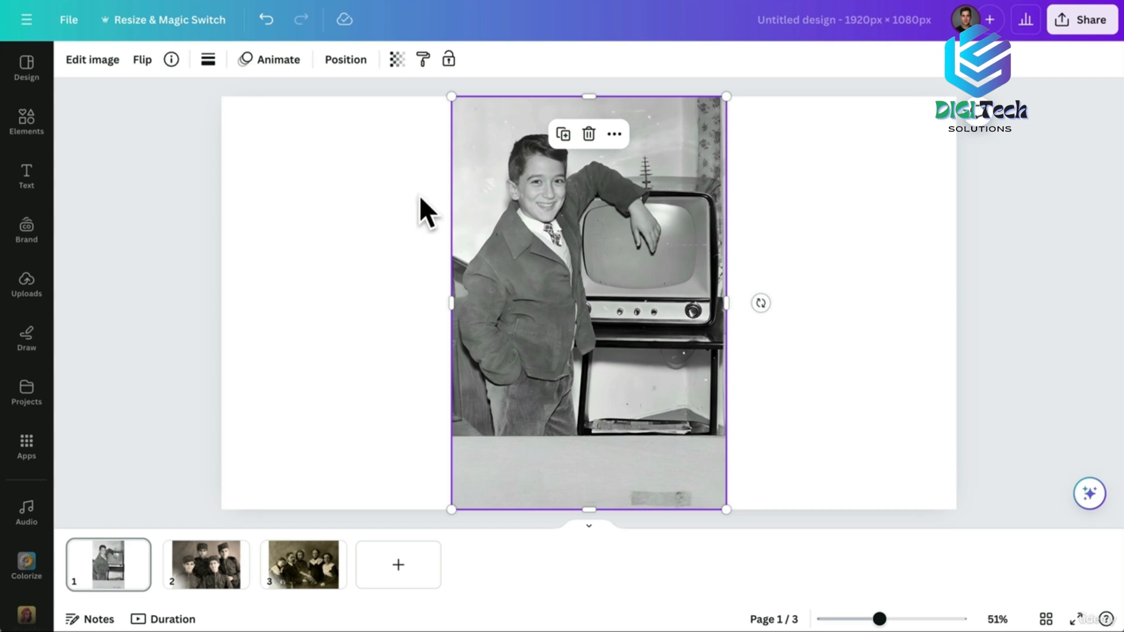
left_click(94, 60)
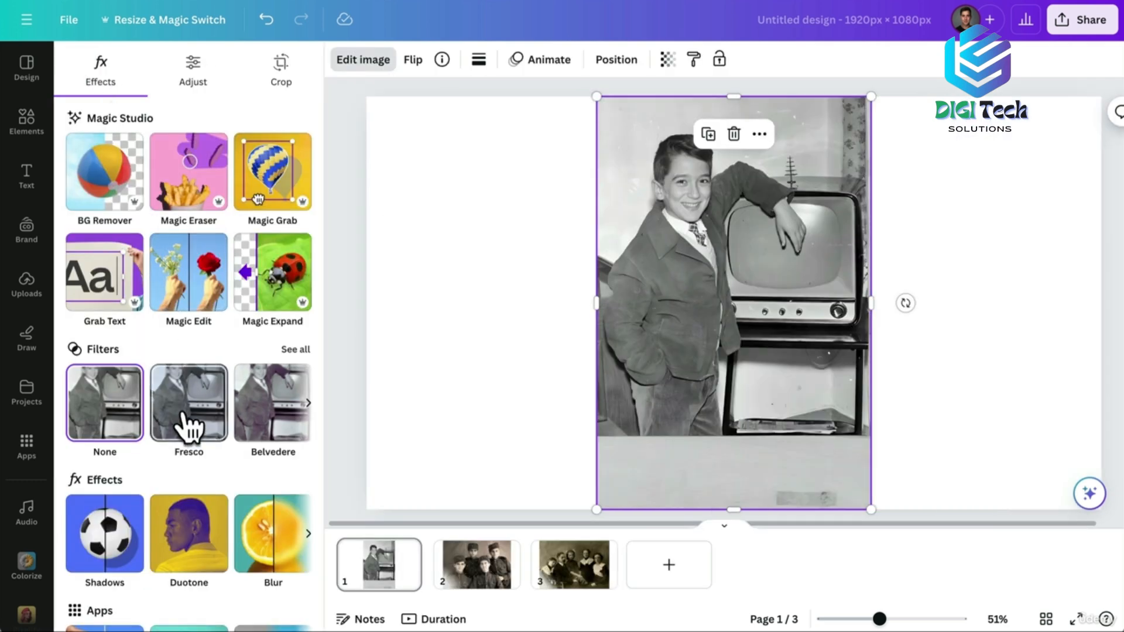
scroll(189, 454, "down", 3)
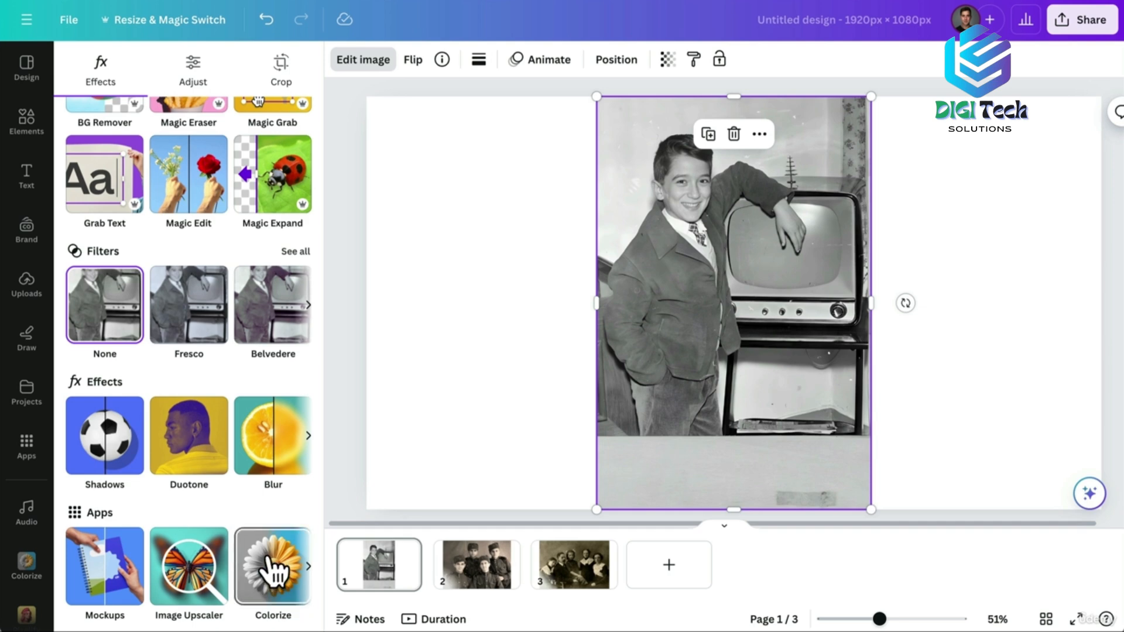
left_click(272, 566)
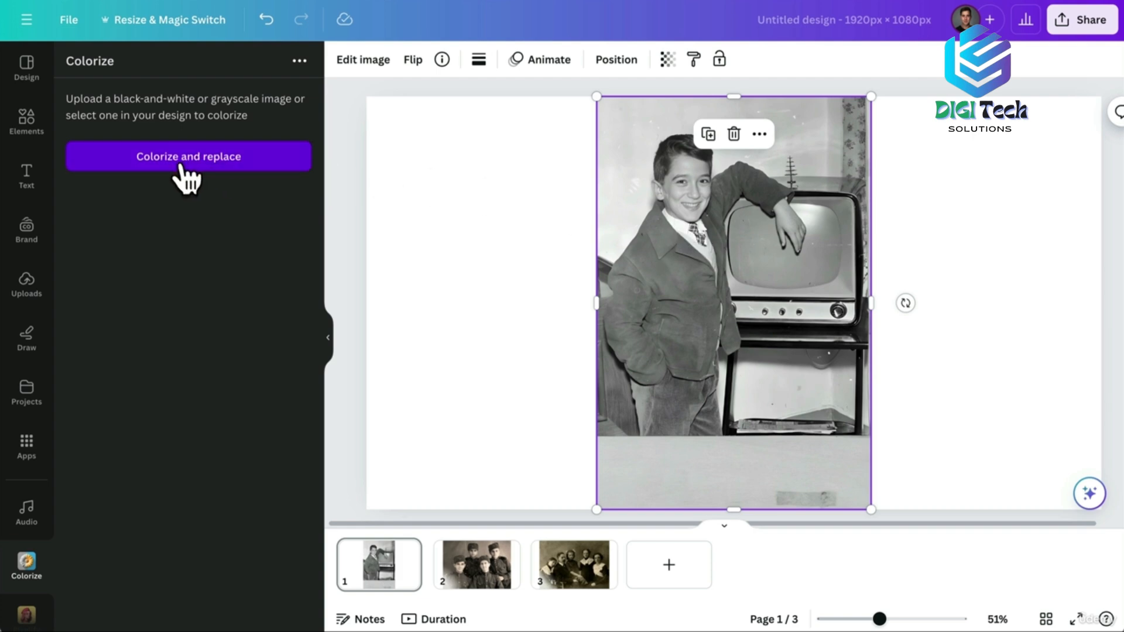
left_click(204, 163)
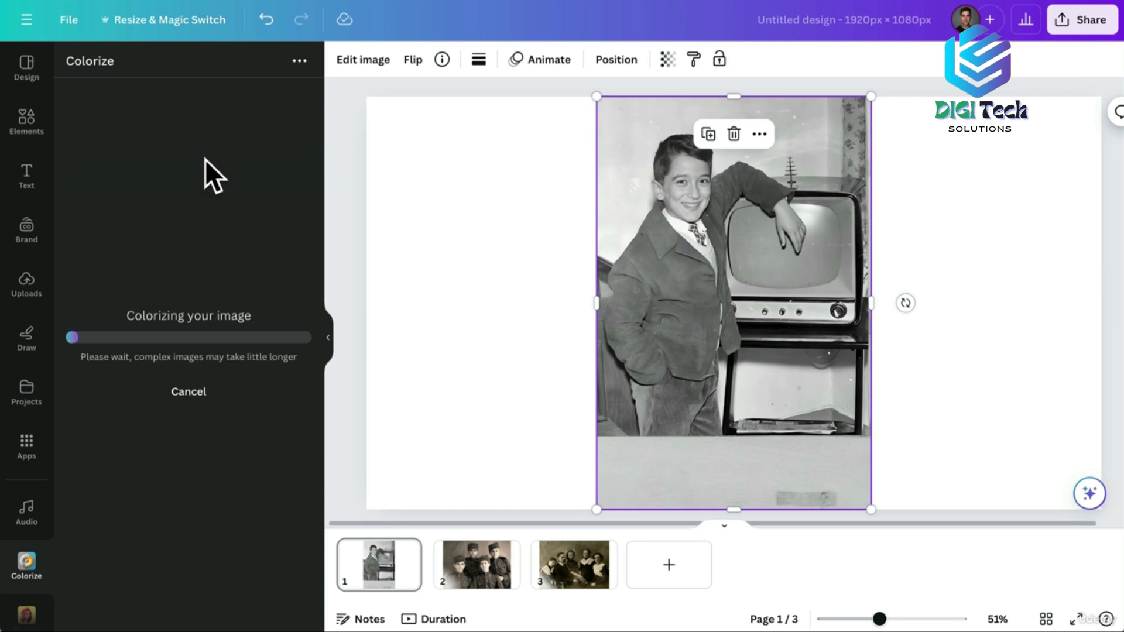
left_click_drag(880, 619, 905, 617)
scroll(910, 322, "up", 3)
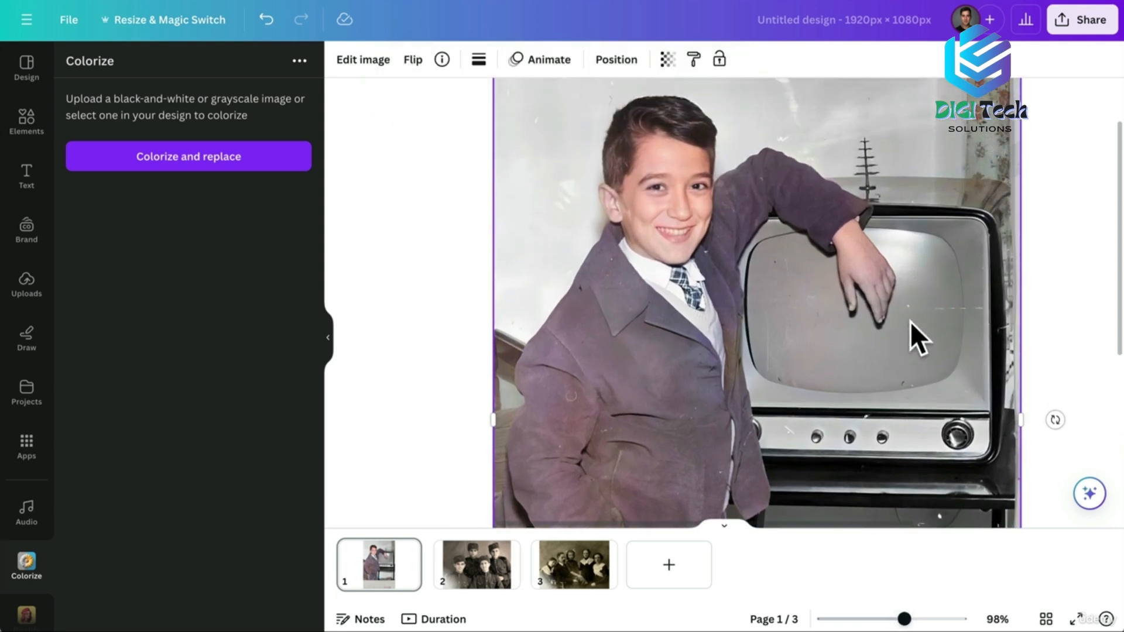
left_click_drag(905, 619, 884, 619)
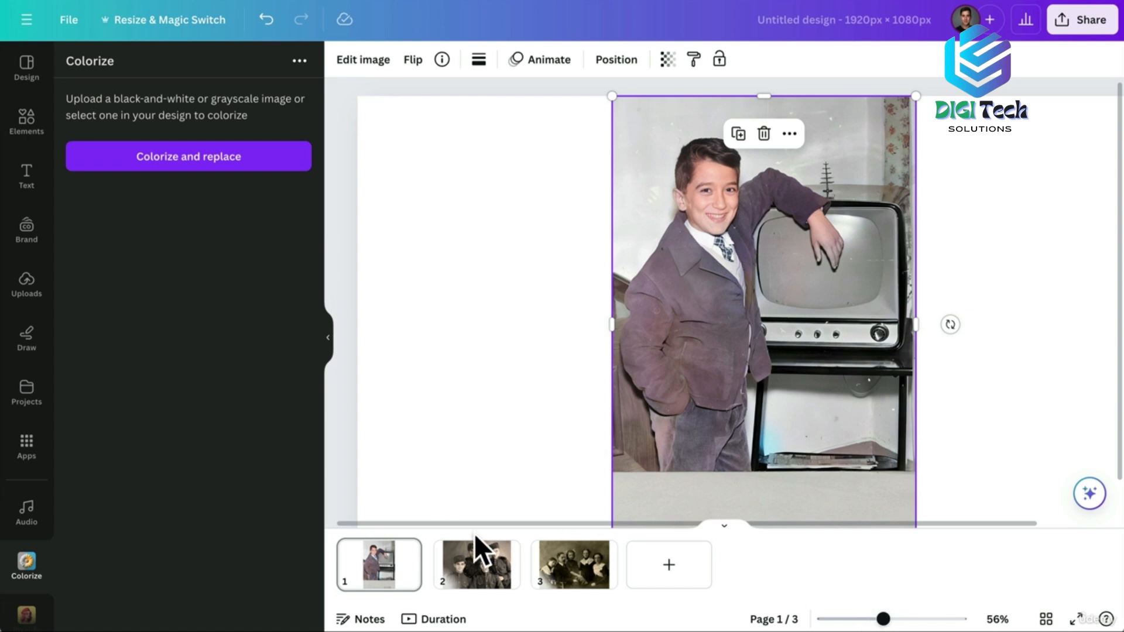
Colorize page 2's sepia photo of four soldiers, then show page 3's family portrait.
left_click(476, 566)
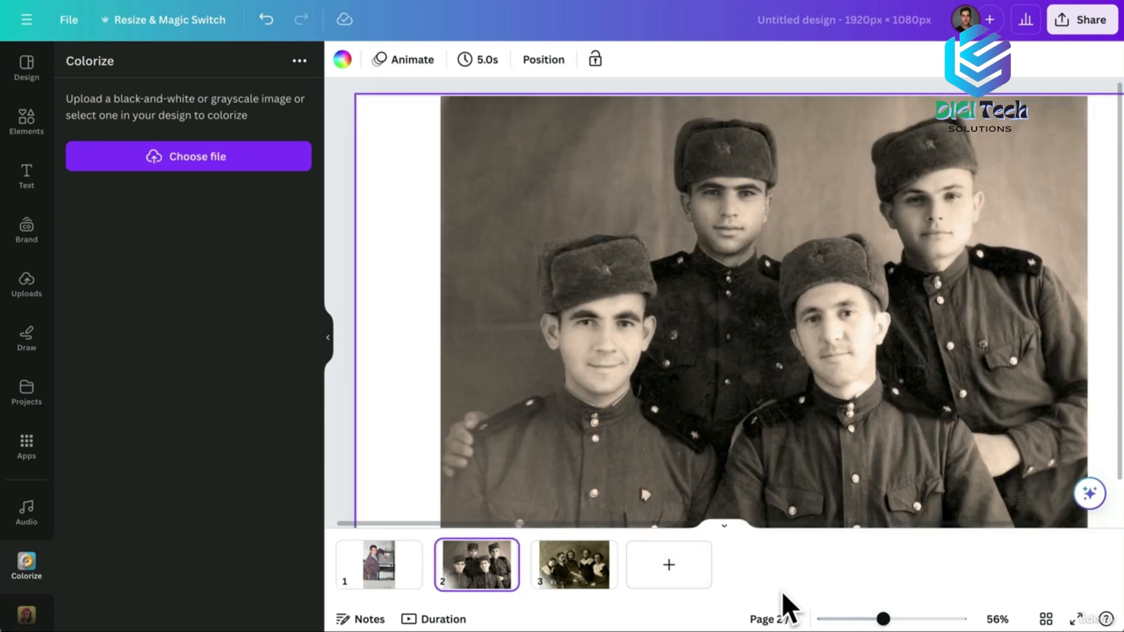
left_click_drag(884, 620, 878, 619)
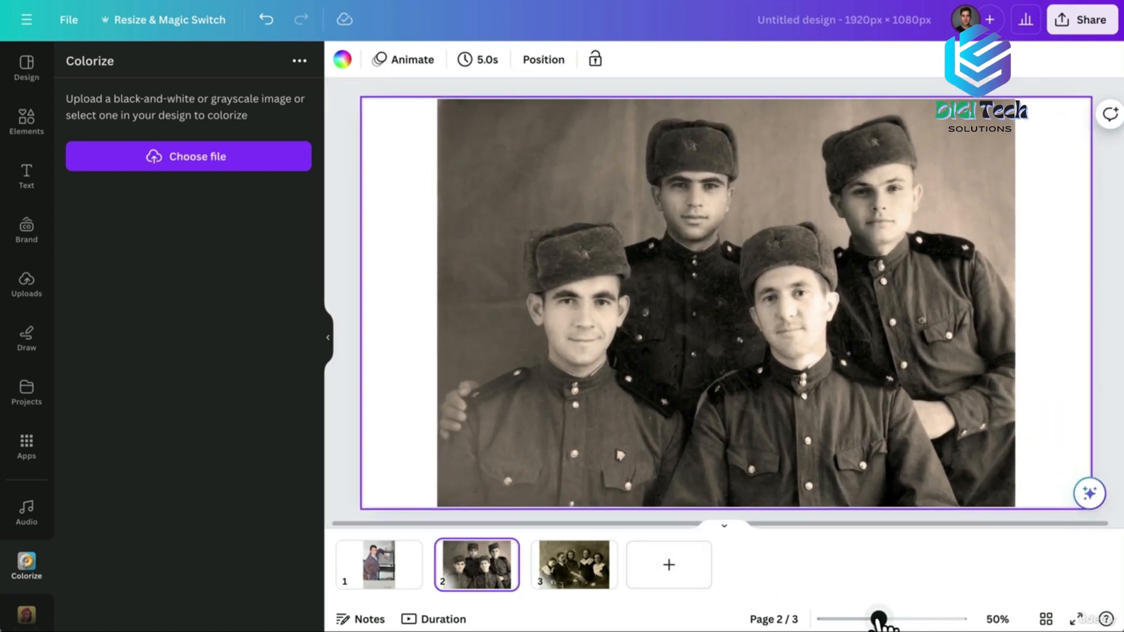
left_click(606, 247)
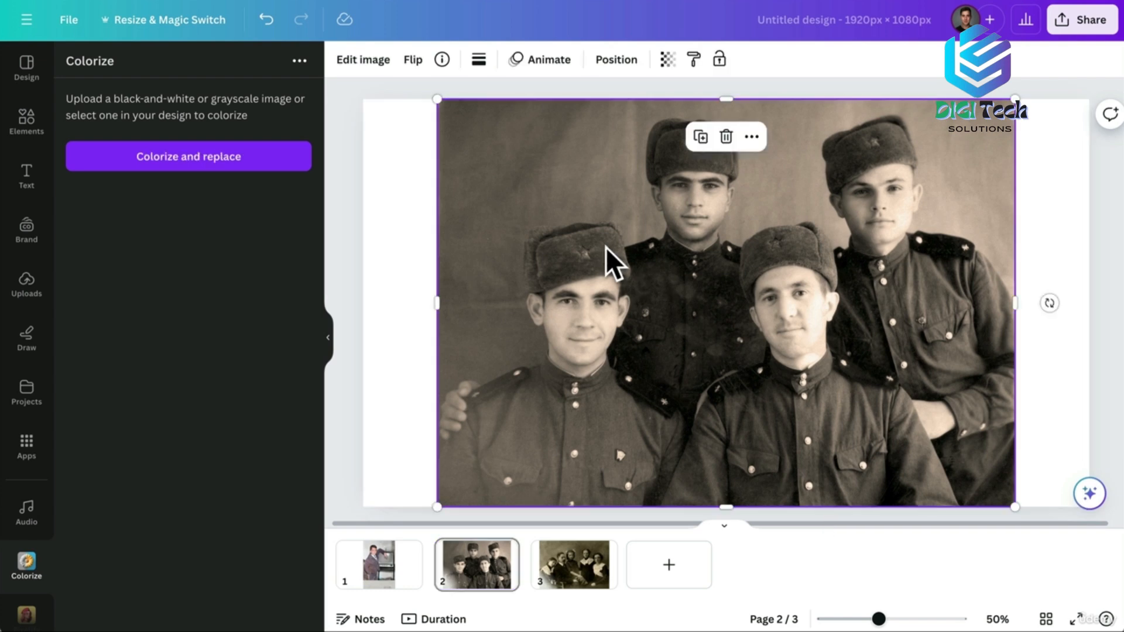
left_click(364, 60)
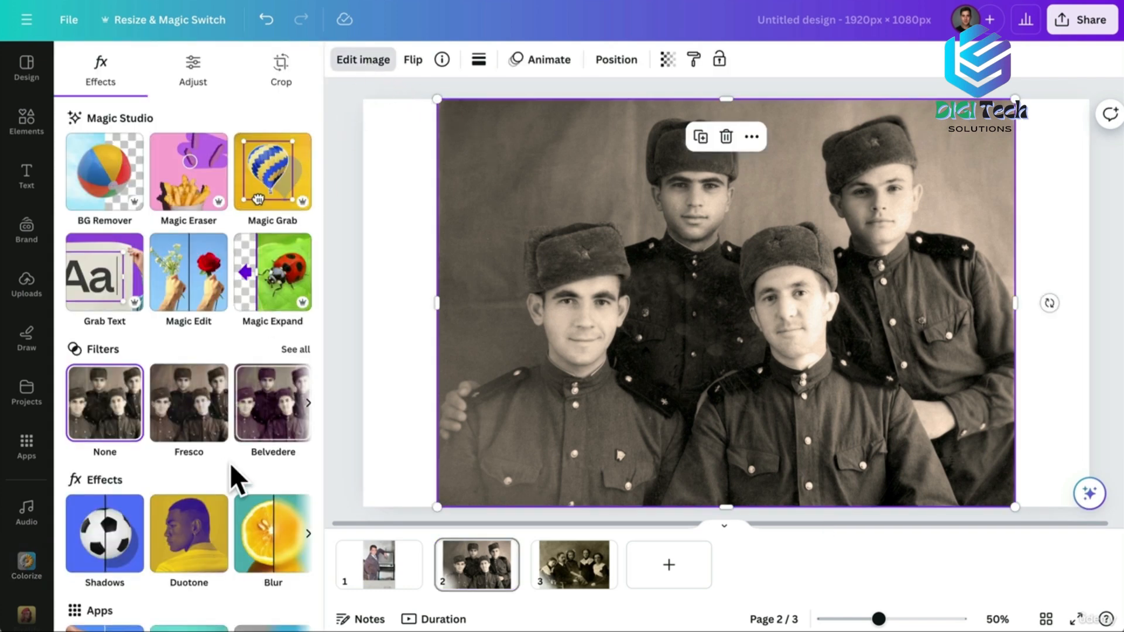
scroll(228, 473, "down", 2)
scroll(231, 489, "down", 1)
left_click(275, 570)
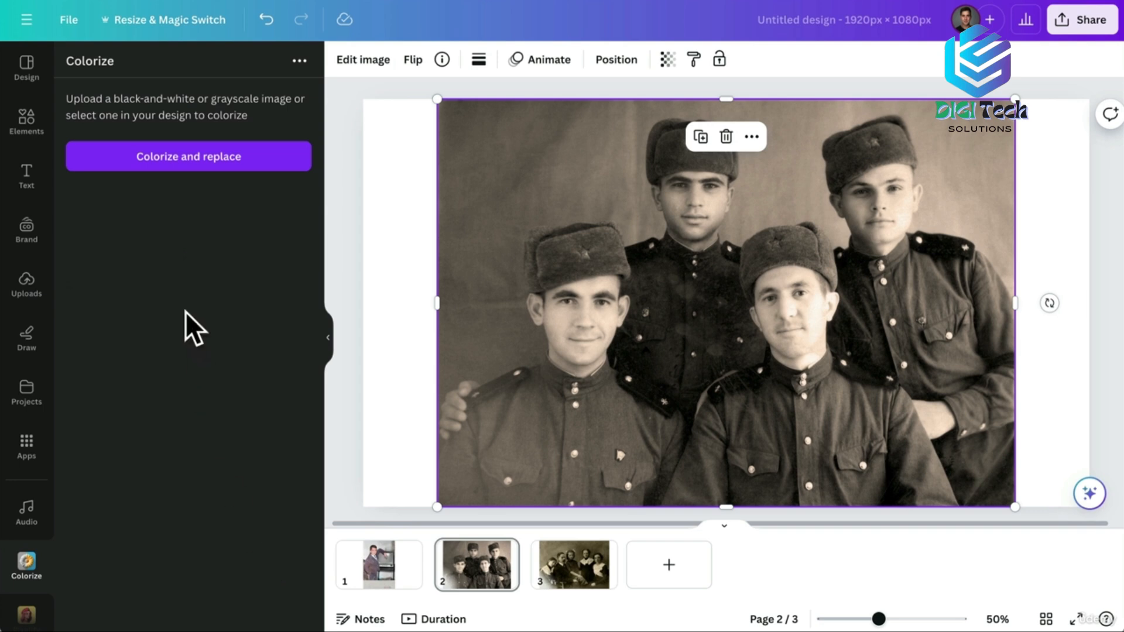
left_click(212, 159)
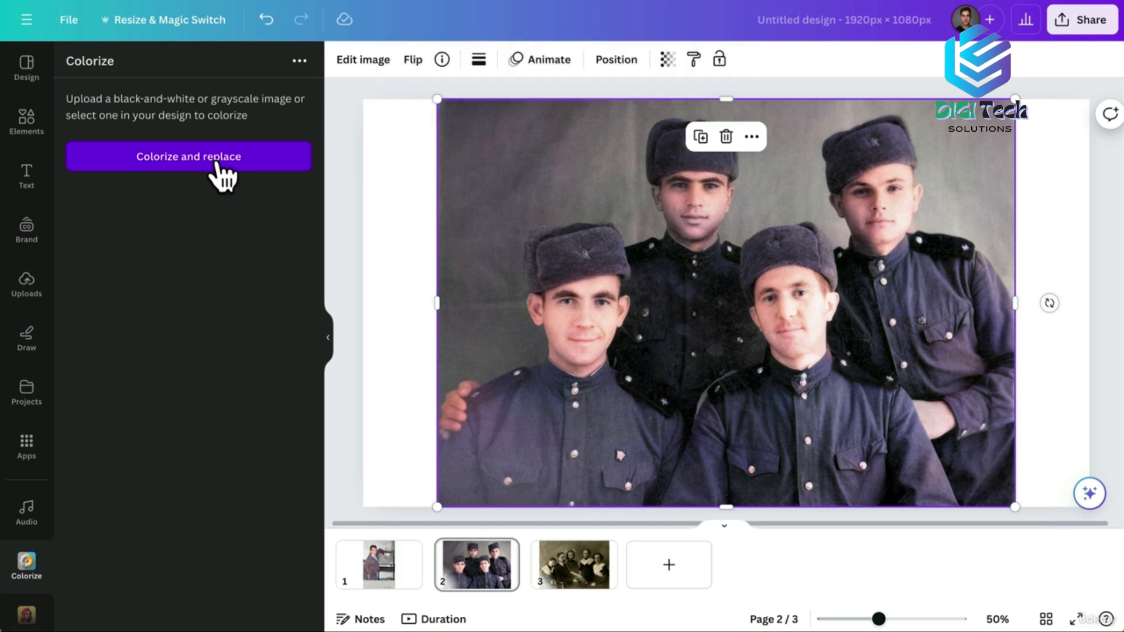
left_click(582, 567)
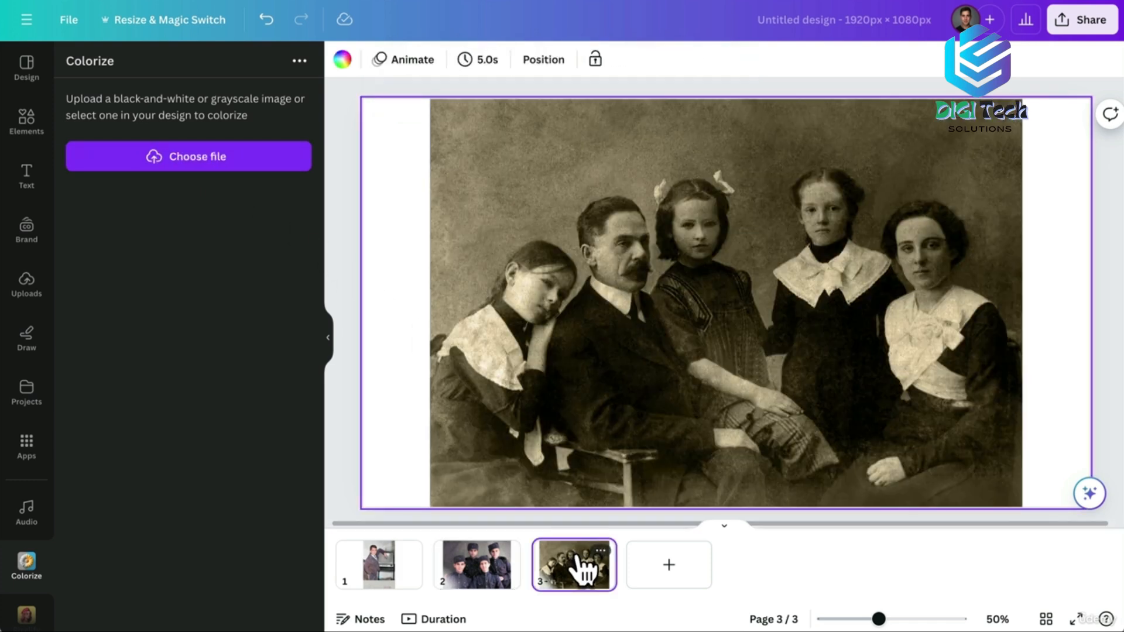
Run Colorize and replace on page 3's sepia family portrait.
left_click(549, 253)
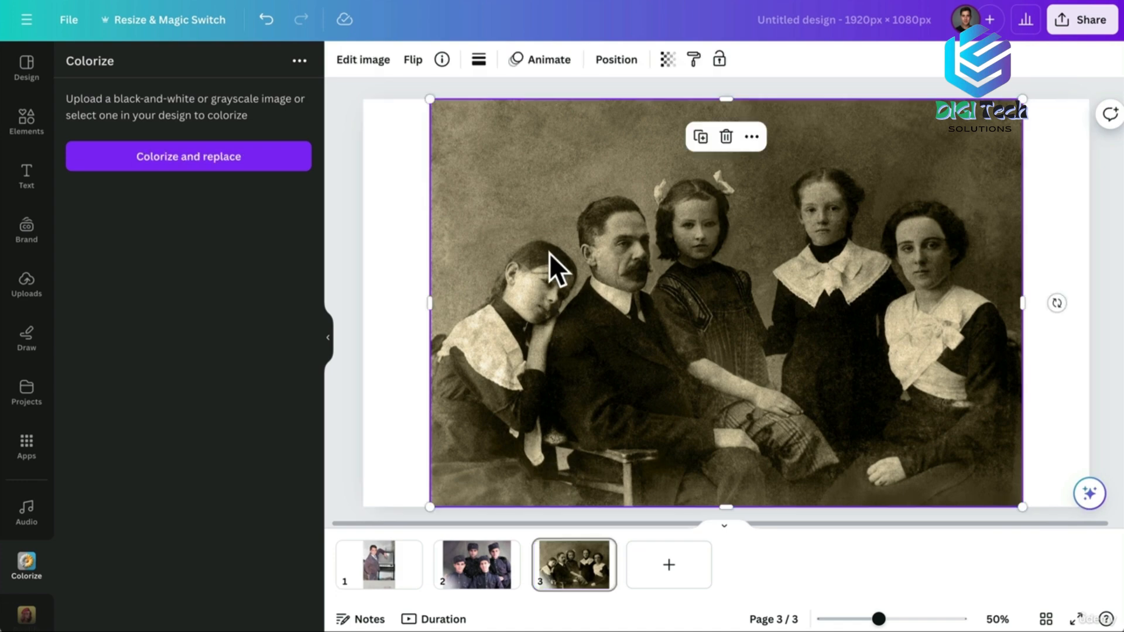
left_click(199, 163)
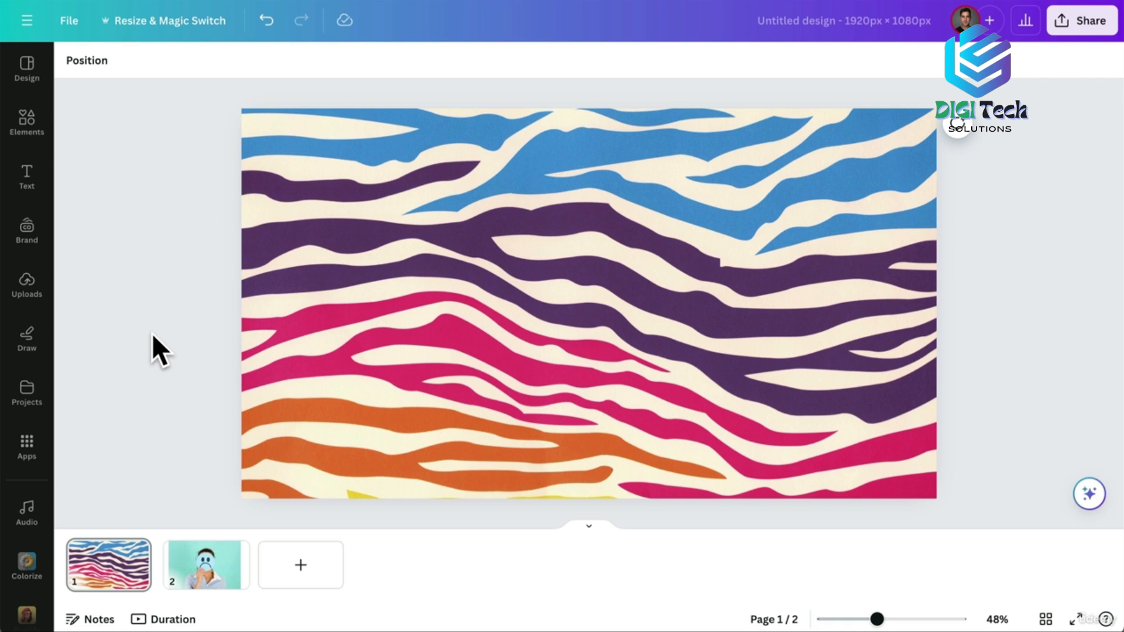
Pixelify the zebra-stripe pattern at pixel scale 20 and replace it, then show page 2.
left_click(606, 364)
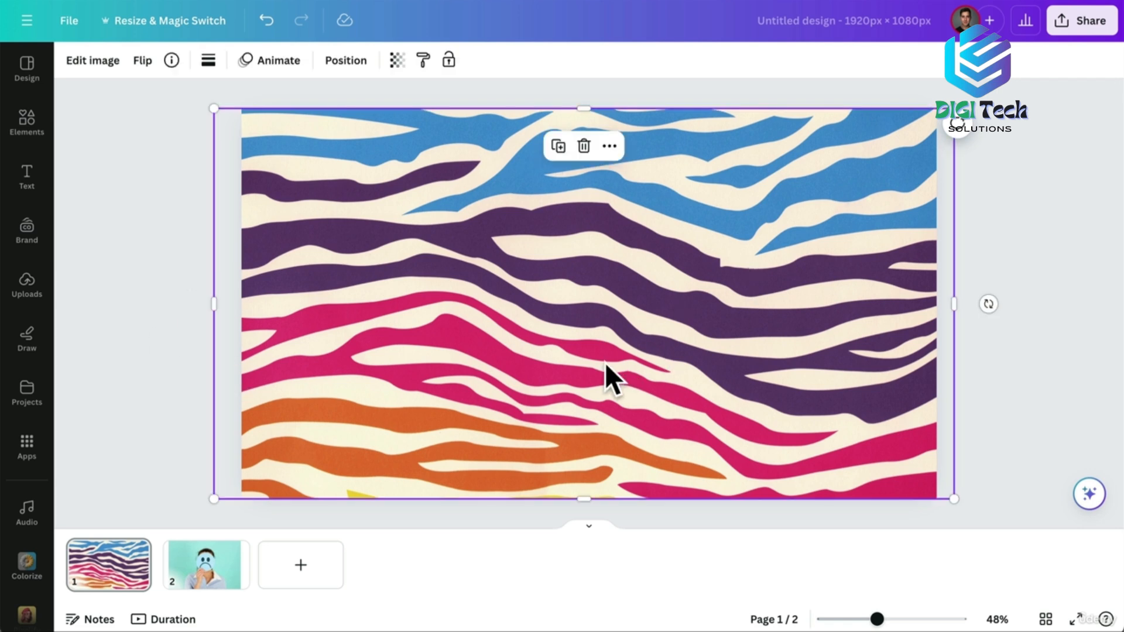
left_click(104, 61)
scroll(244, 457, "down", 2)
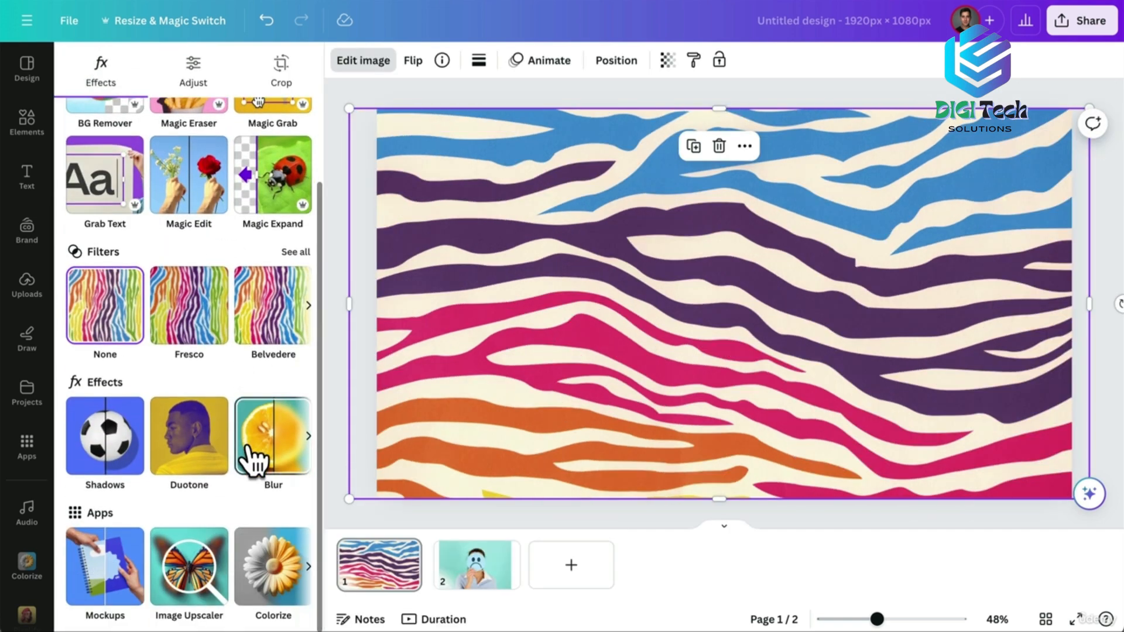
left_click(308, 566)
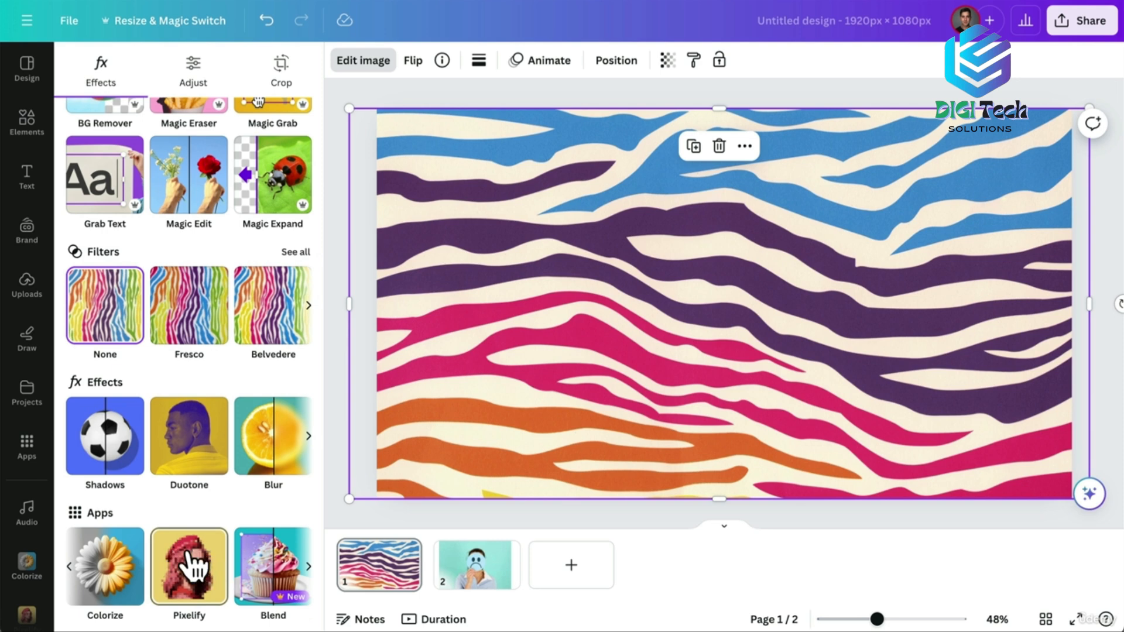
left_click(196, 571)
left_click_drag(111, 351, 144, 351)
left_click(186, 352)
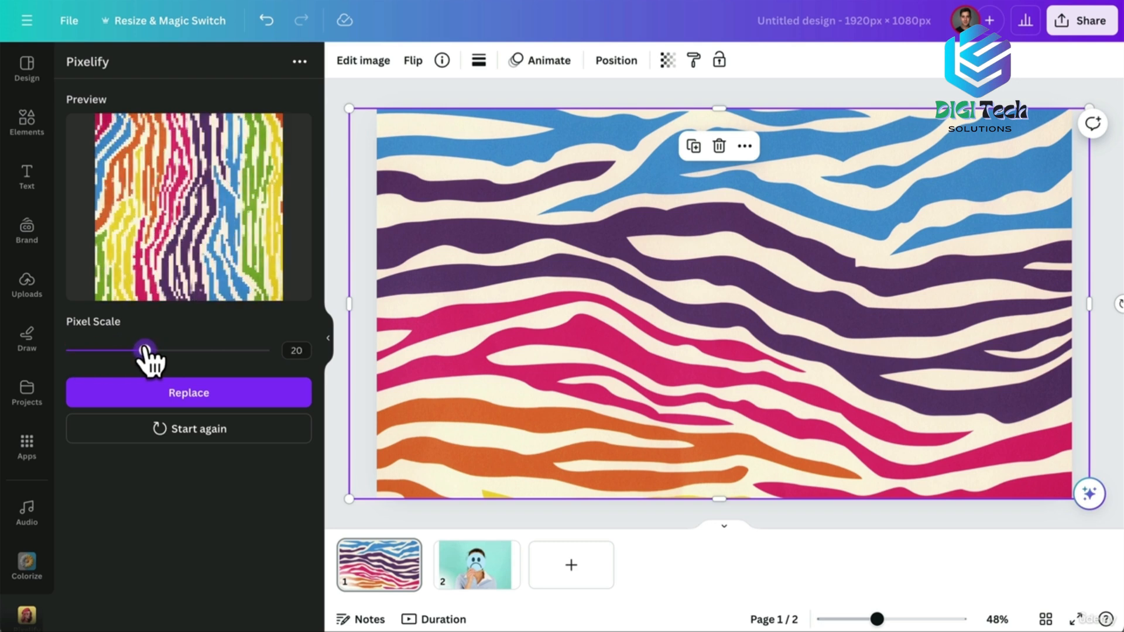
left_click(185, 398)
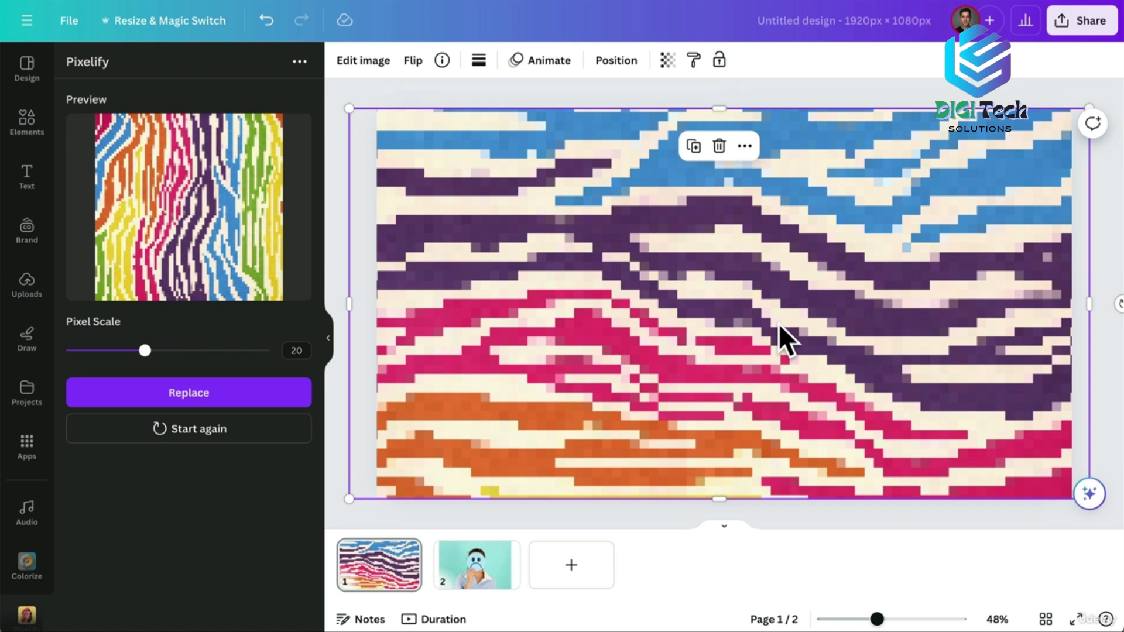
left_click(479, 575)
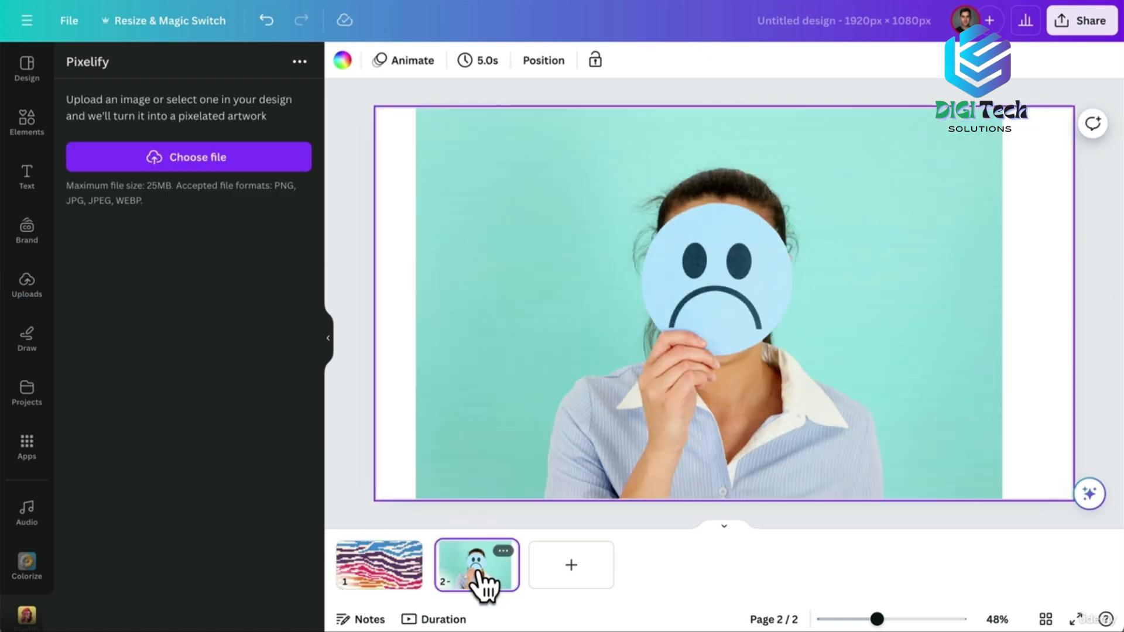
Pixelify page 2's photo of the woman with the sad-face sign at scale 30.
left_click(517, 331)
left_click_drag(145, 351, 186, 351)
left_click(183, 396)
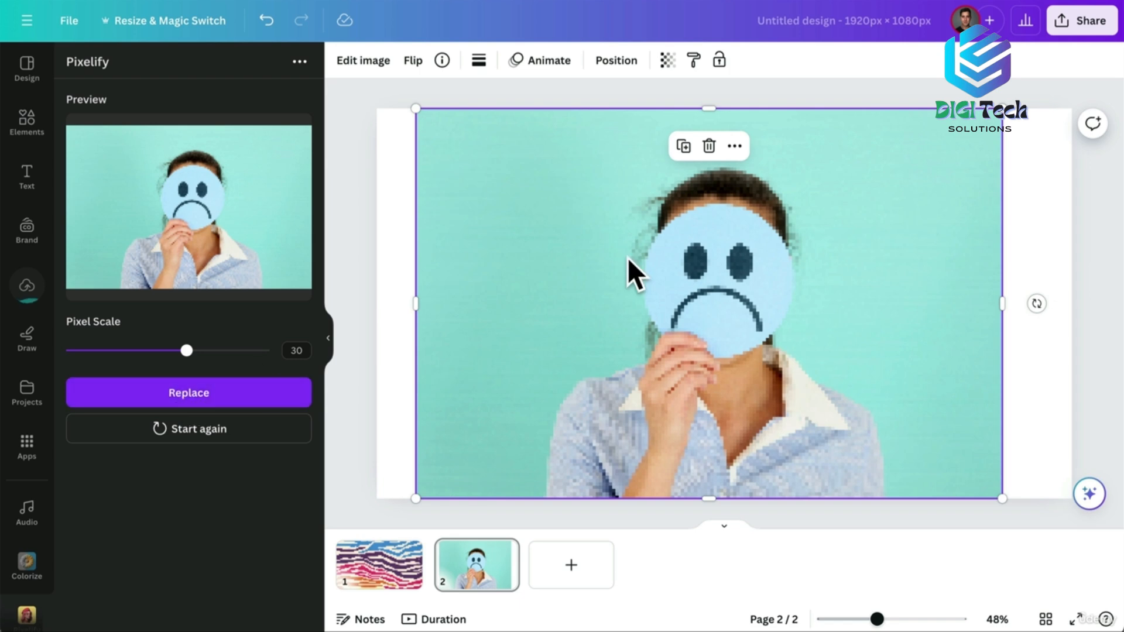